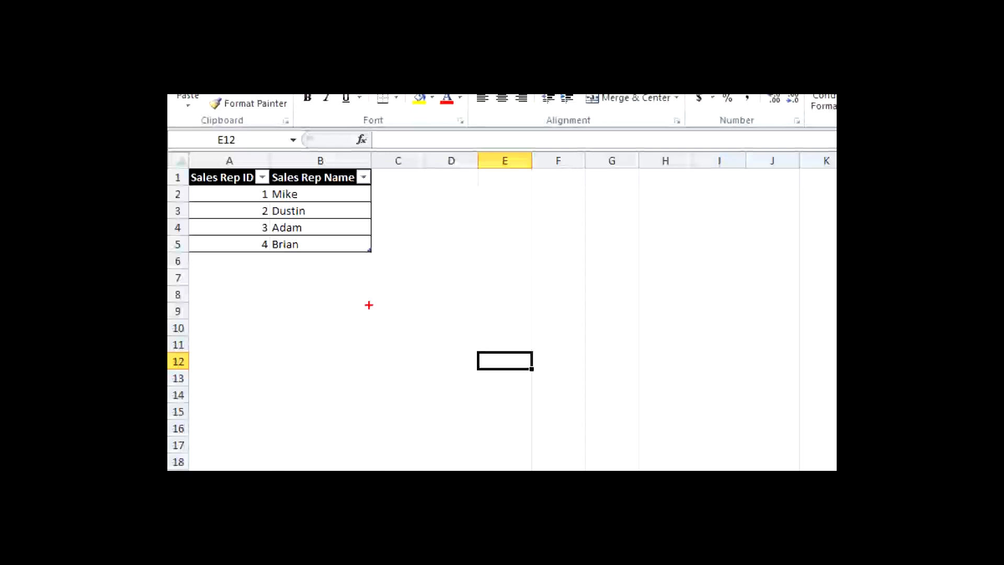
- Go to the Sales sheet and examine its SalesID and Sale Amount columns
click(236, 446)
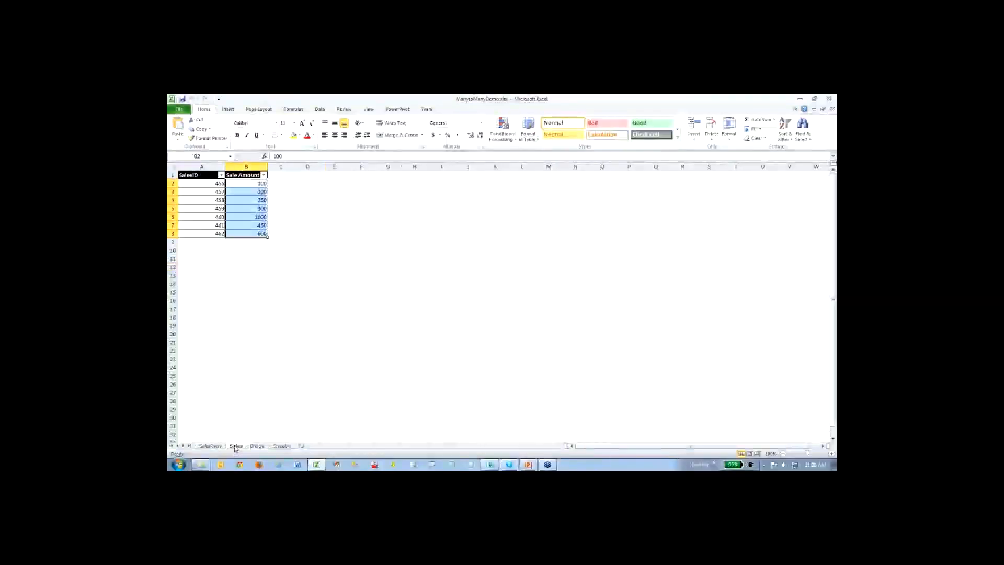
click(311, 226)
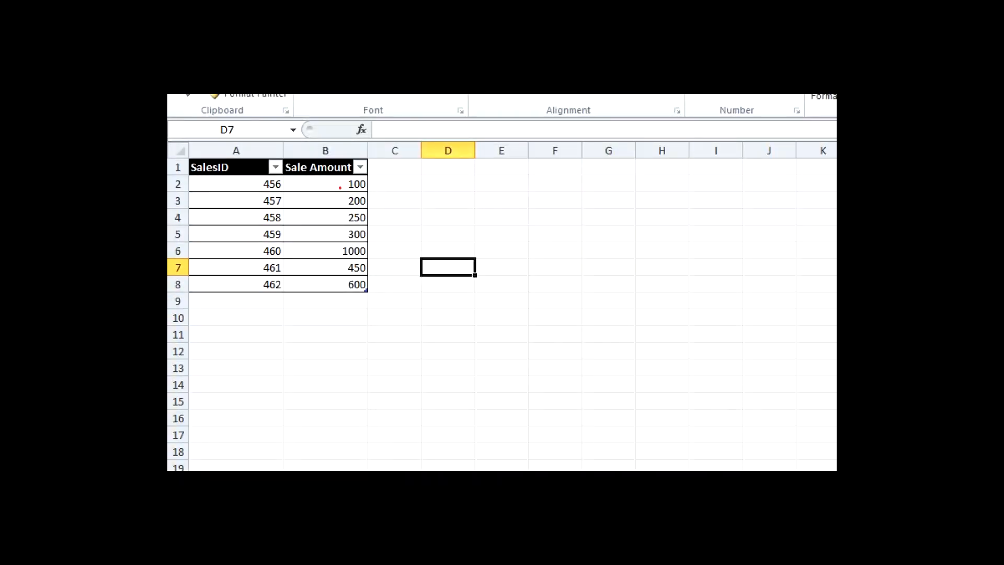
mouse_move(340, 187)
mouse_down()
mouse_move(301, 186)
mouse_move(296, 202)
mouse_up()
key(e)
drag(373, 184, 383, 186)
drag(261, 191, 274, 193)
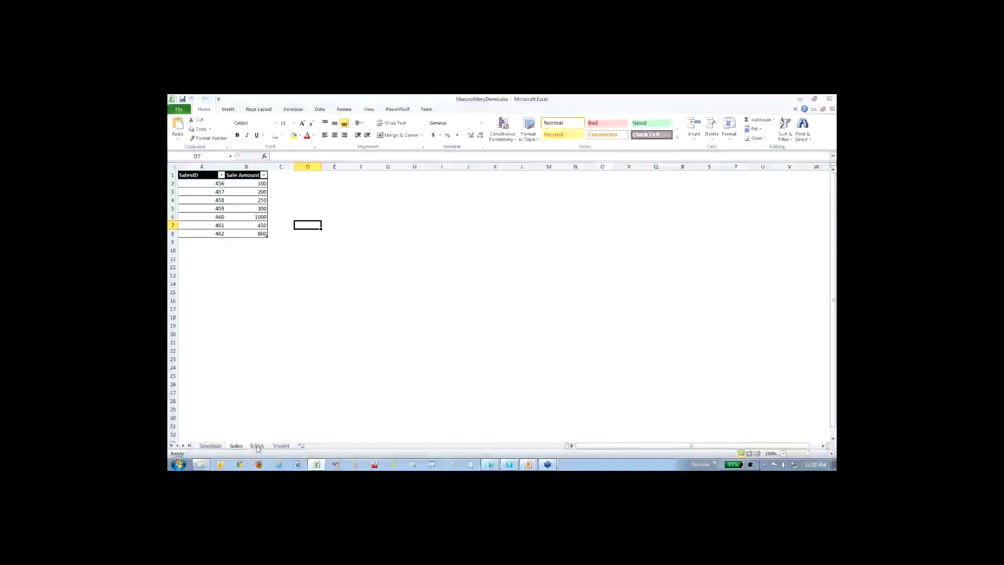
- Open the Bridge sheet and examine how its rows pair SalesRepID with SalesID, marking the sales shared between reps
click(257, 446)
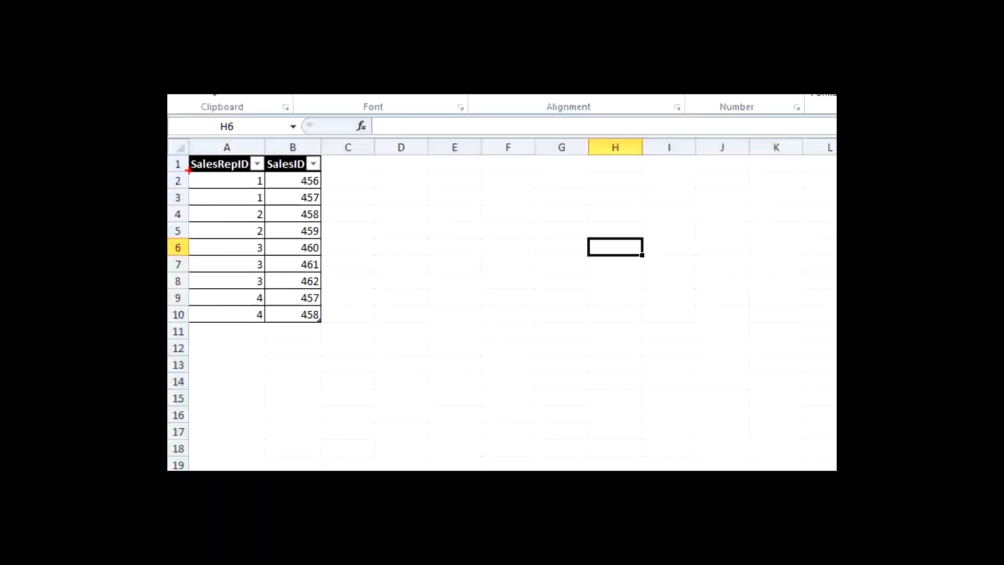
mouse_move(175, 184)
mouse_down()
mouse_move(193, 198)
mouse_move(276, 210)
mouse_up()
key(e)
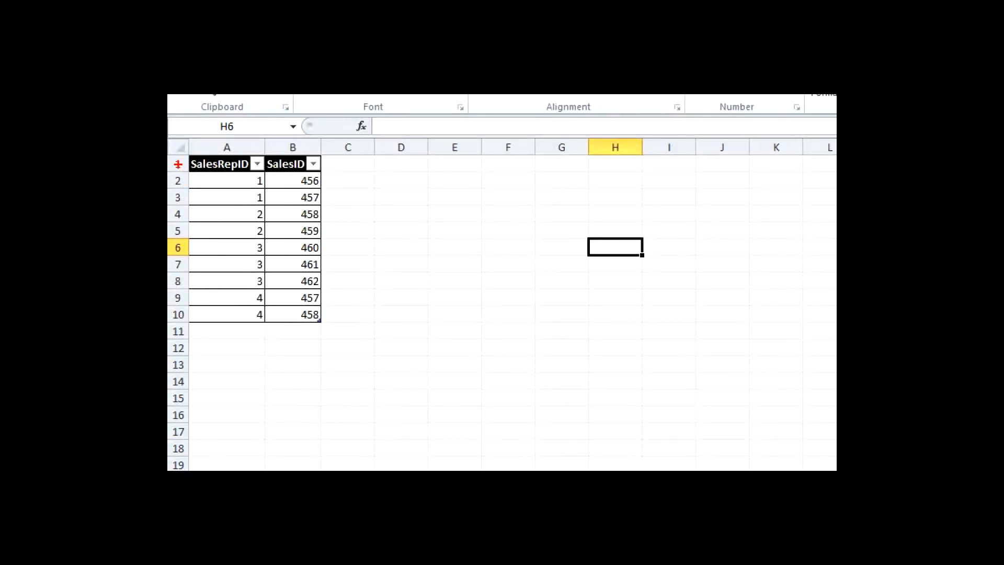
mouse_move(181, 169)
mouse_down()
mouse_move(210, 199)
mouse_move(325, 202)
mouse_move(334, 212)
mouse_up()
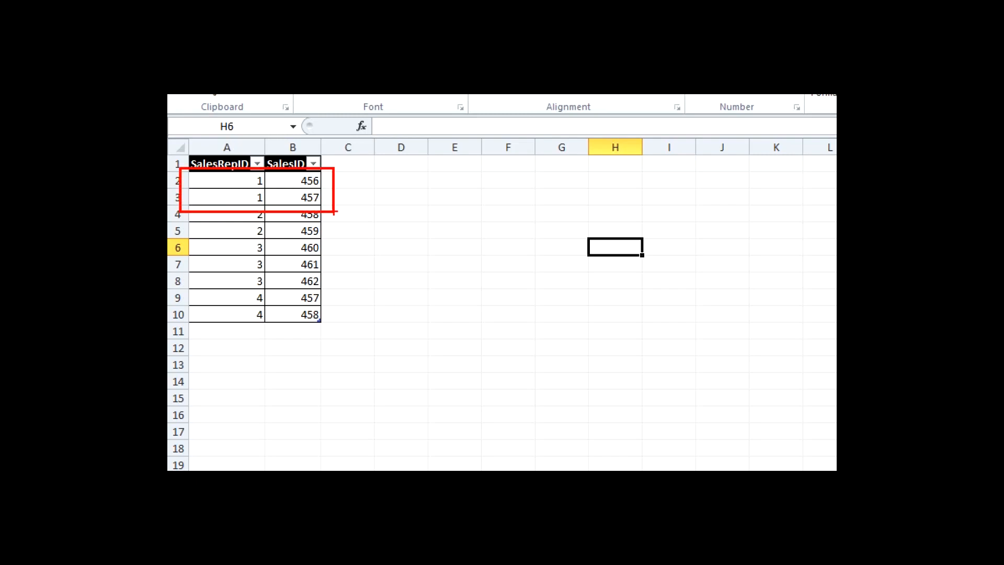
key(e)
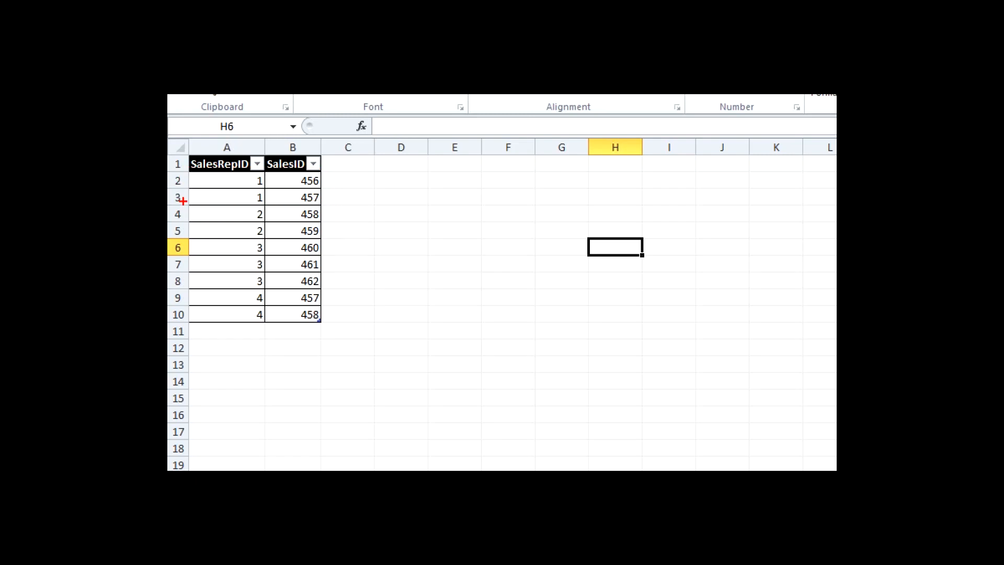
mouse_move(183, 211)
mouse_down()
mouse_move(305, 258)
mouse_move(345, 242)
mouse_move(319, 285)
mouse_move(320, 318)
mouse_up()
key(e)
key(e)
mouse_move(321, 297)
mouse_down()
mouse_move(371, 243)
mouse_move(326, 196)
mouse_up()
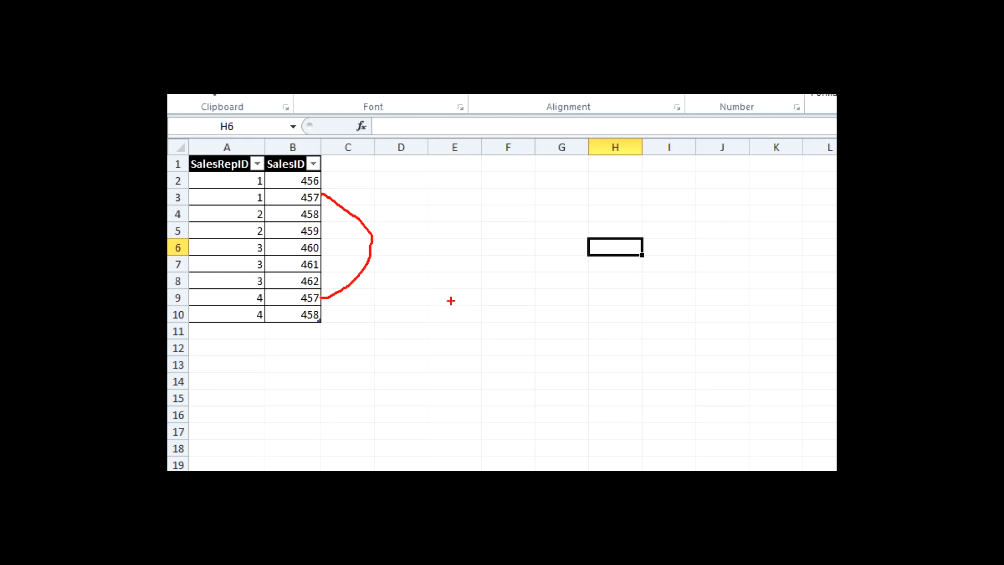
mouse_move(322, 317)
mouse_down()
mouse_move(337, 314)
mouse_move(346, 234)
mouse_move(317, 214)
mouse_up()
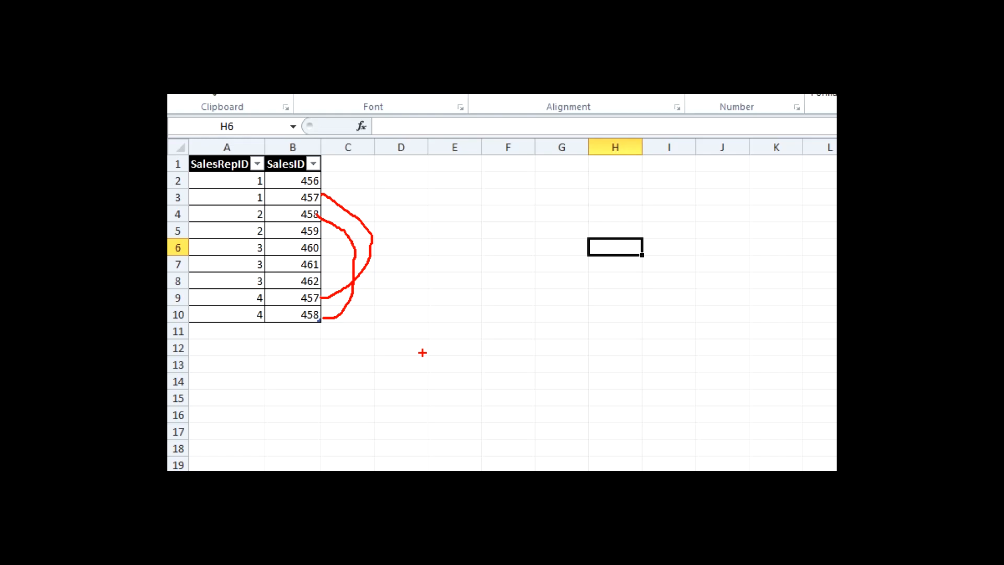
key(Escape)
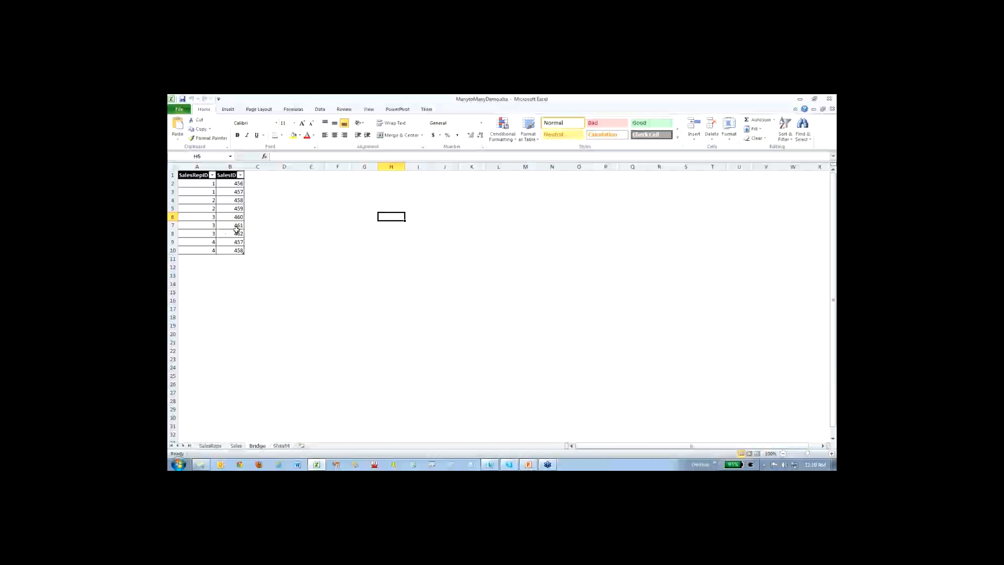
- Check the Bridge table's rows for sales reps 1 and 4 and compare the SalesIDs assigned to them
click(213, 184)
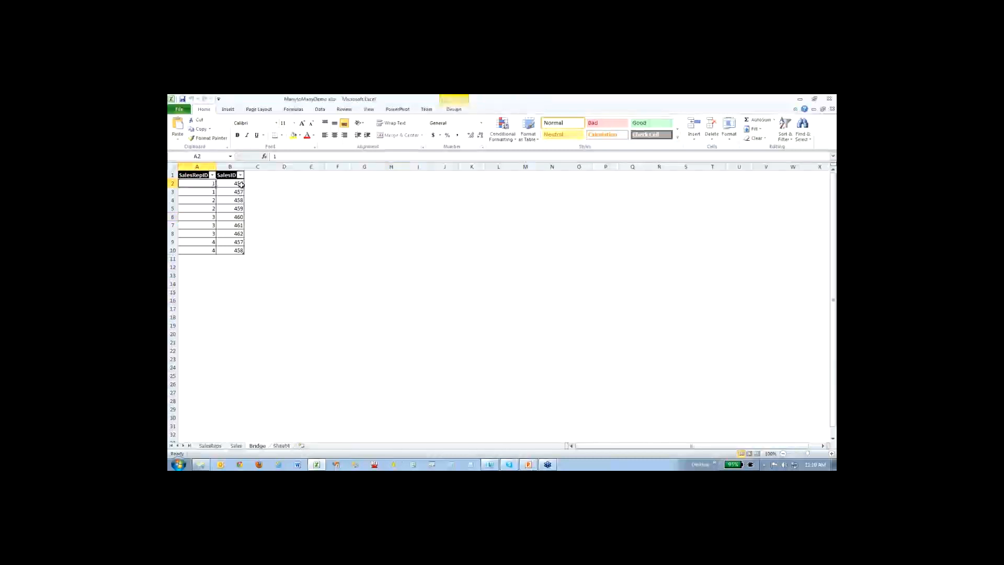
click(239, 184)
click(241, 190)
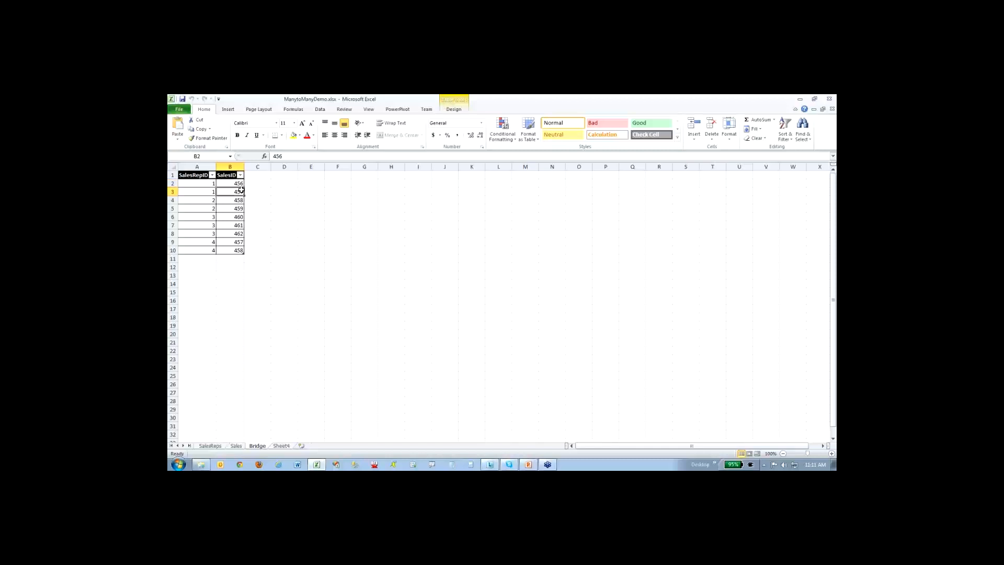
click(206, 241)
click(228, 242)
click(227, 251)
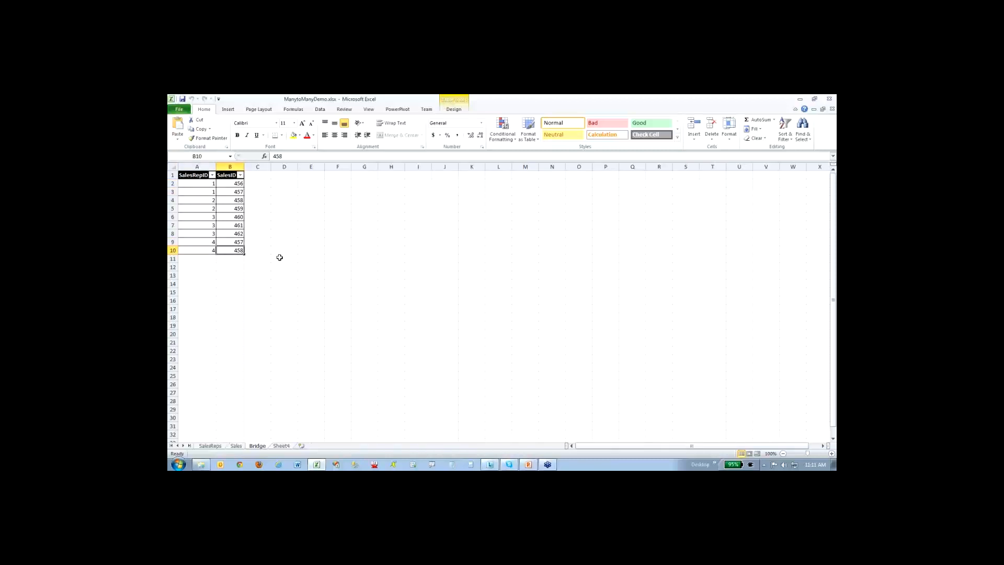
click(230, 191)
click(242, 241)
click(320, 178)
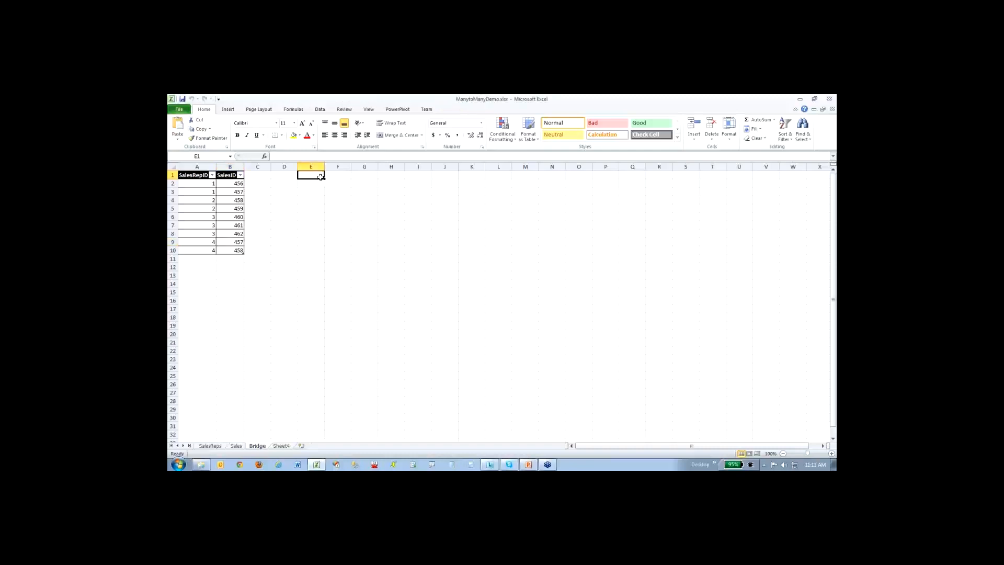
- Add a new worksheet and enter the headers id and name with one sample row, using ID 1 and a first name
click(304, 445)
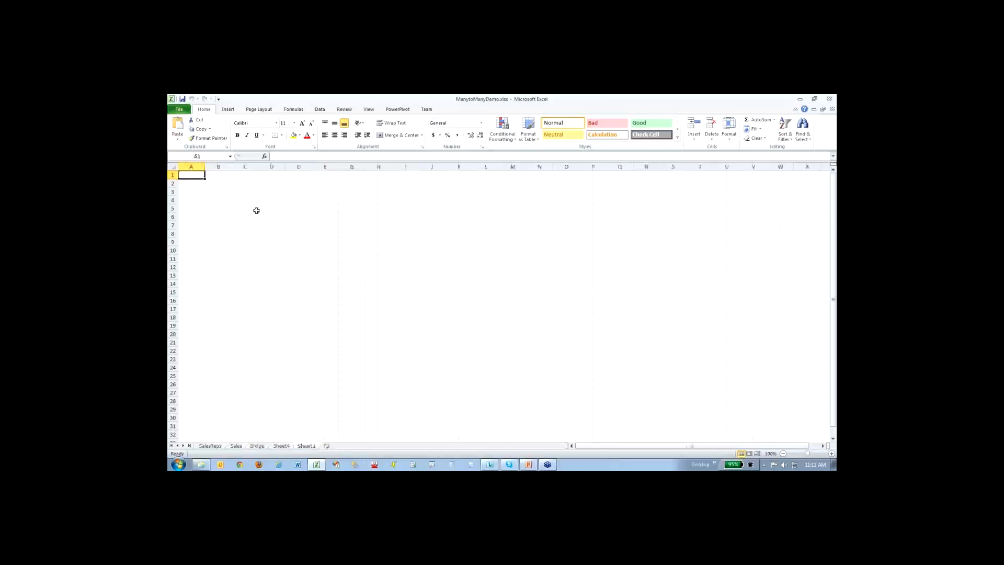
text(id)
key(Tab)
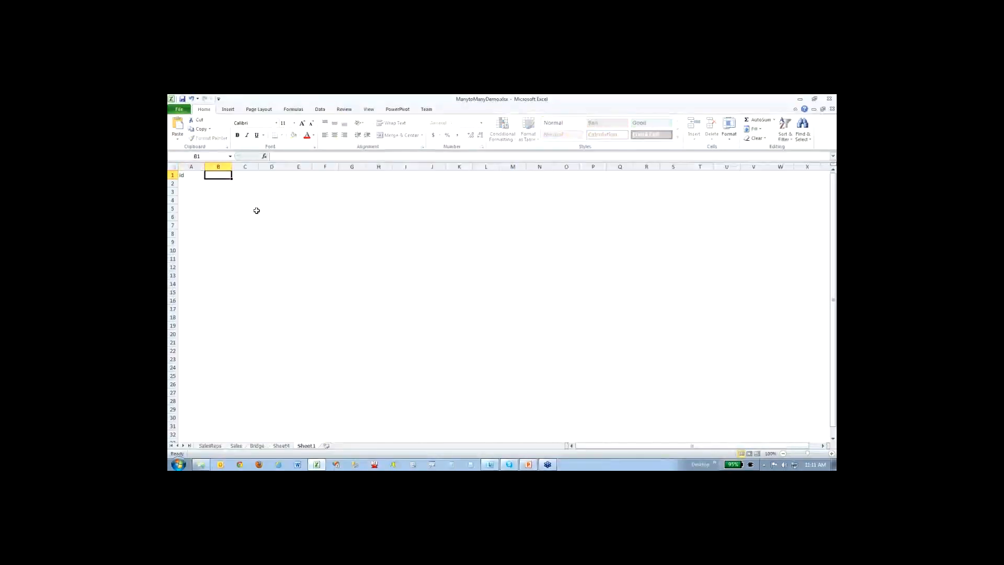
text(name)
key(Return)
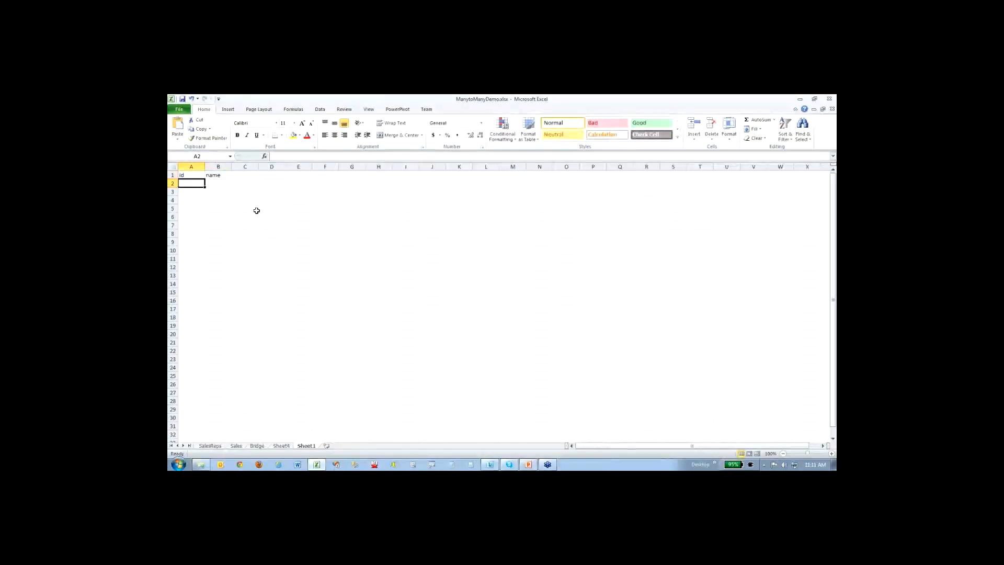
text(1)
key(Tab)
text(mike)
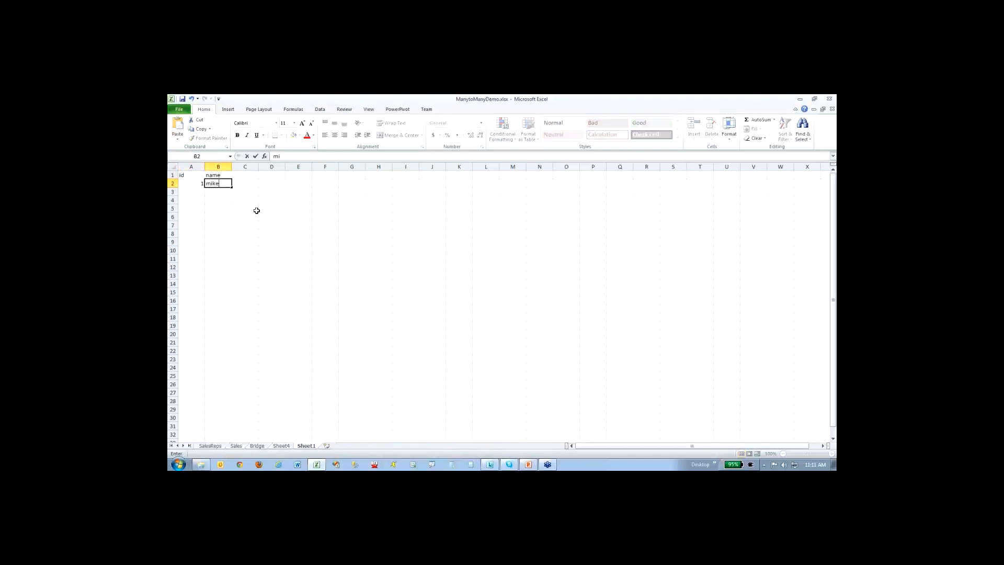
key(Return)
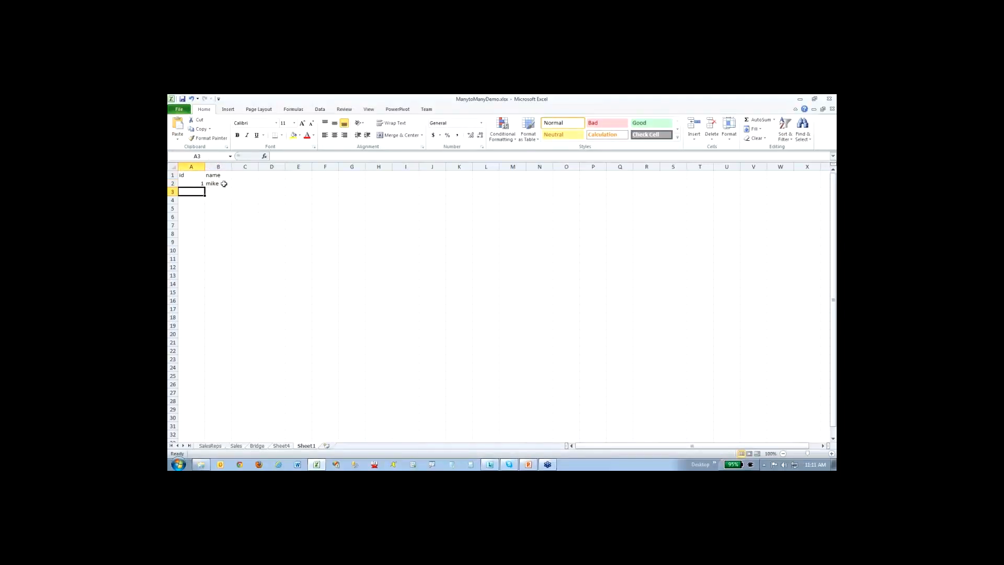
- Try to create a PowerPivot linked table from range A1:B2 with headers
drag(221, 182, 198, 172)
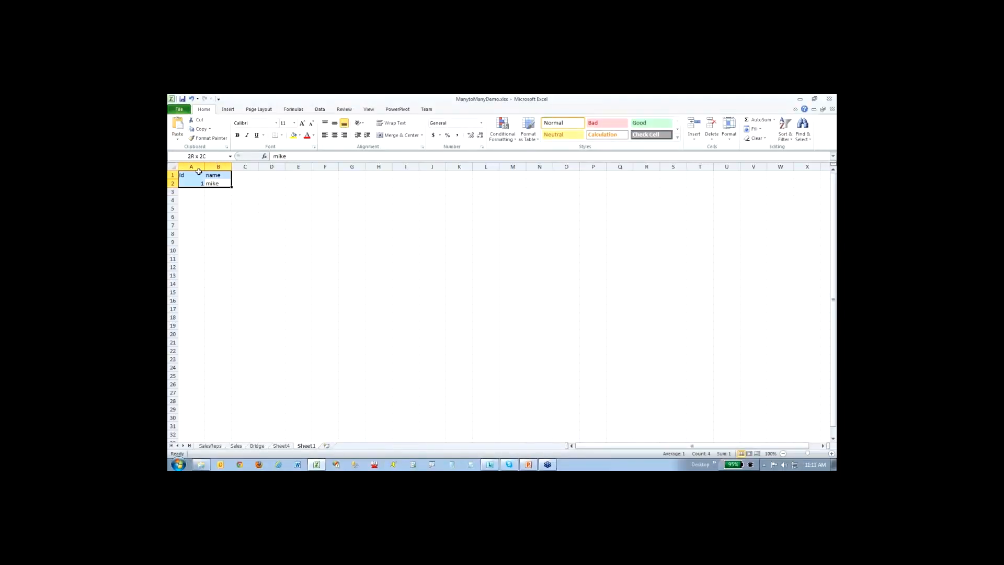
click(390, 108)
click(361, 137)
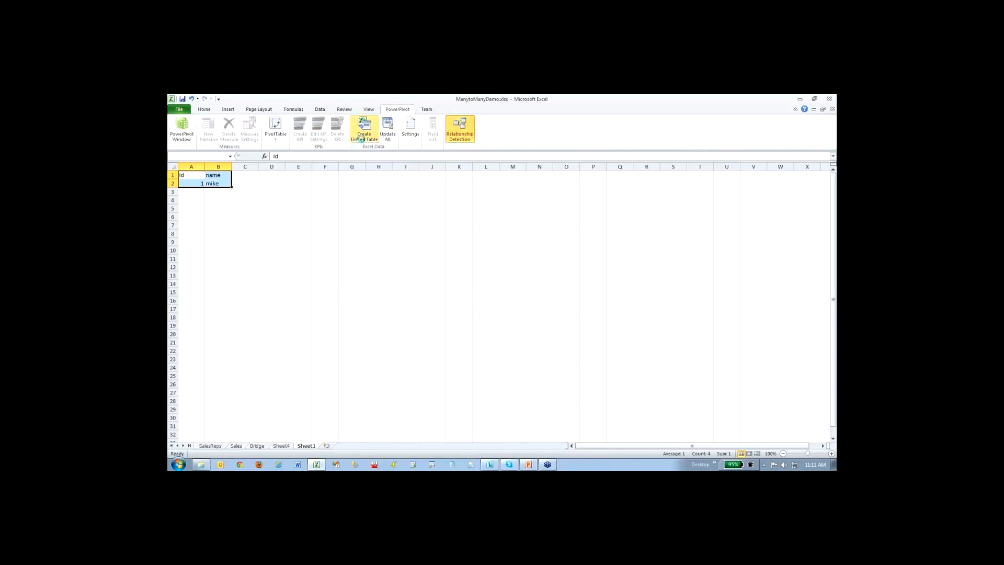
click(461, 282)
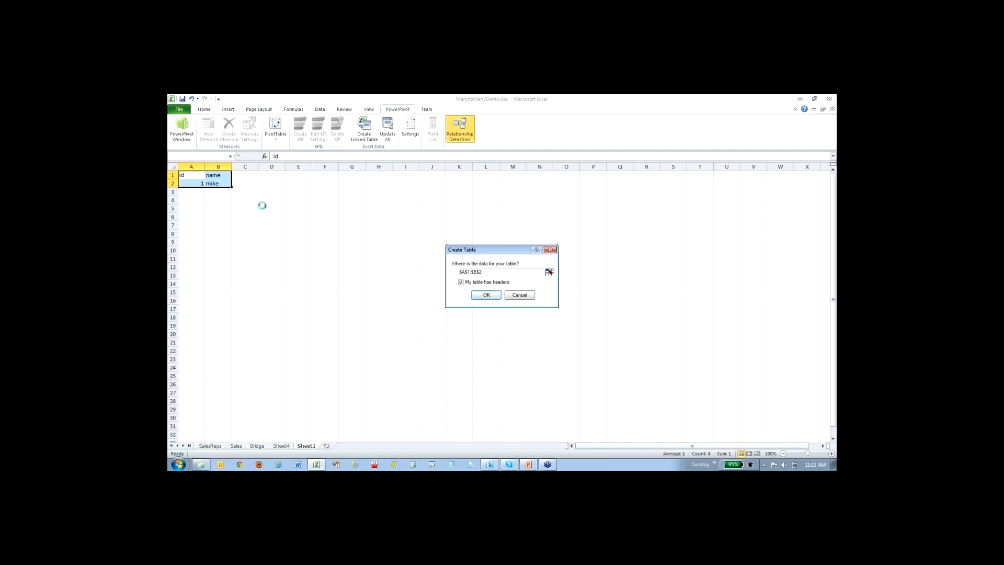
click(521, 296)
click(269, 199)
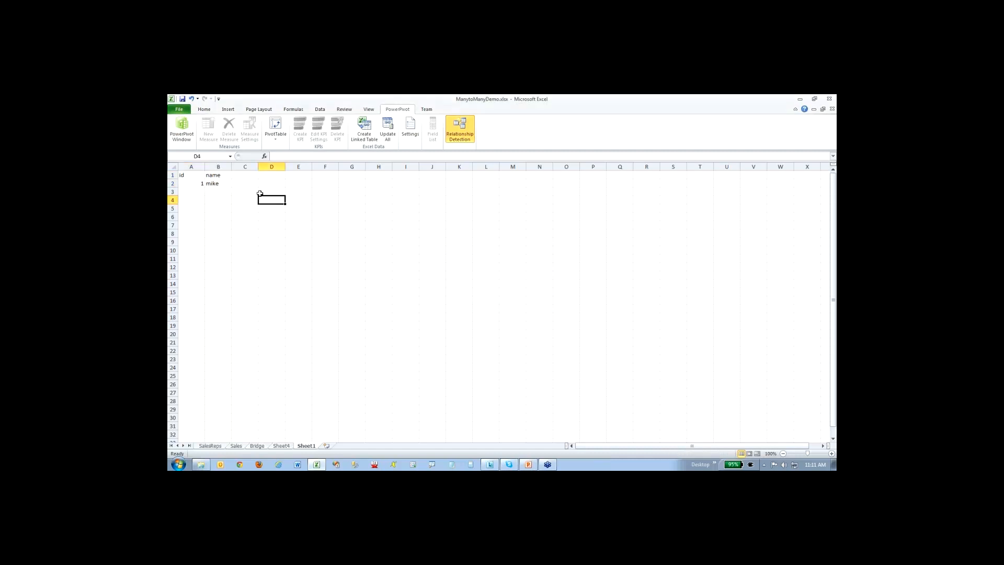
- Clear the sample data from A1:B2 and delete the worksheet Sheet1
drag(218, 184, 191, 174)
key(Delete)
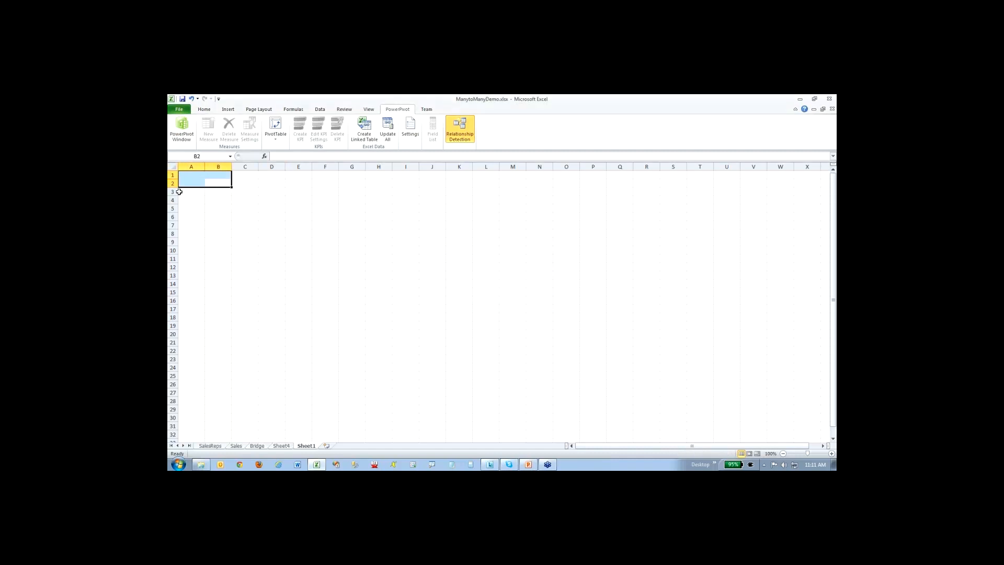
click(273, 224)
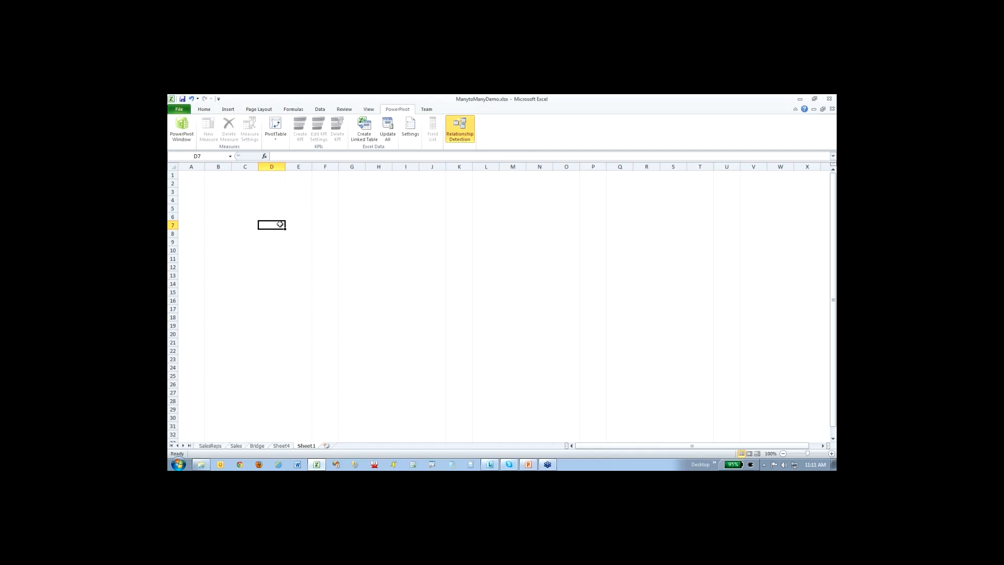
right_click(314, 449)
click(335, 366)
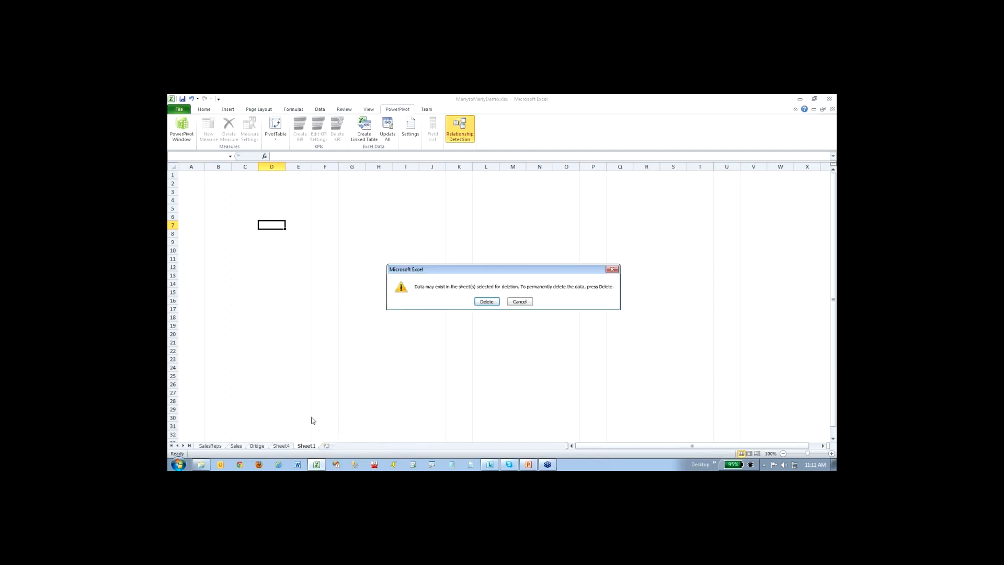
click(487, 302)
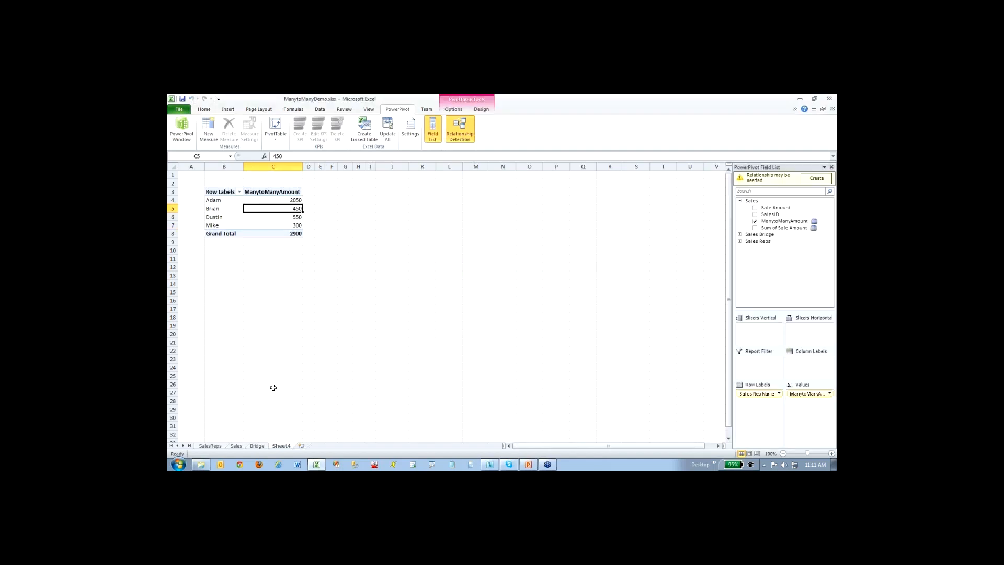
- Review the Bridge, Sales and SalesReps source tables and open the PowerPivot window
click(256, 446)
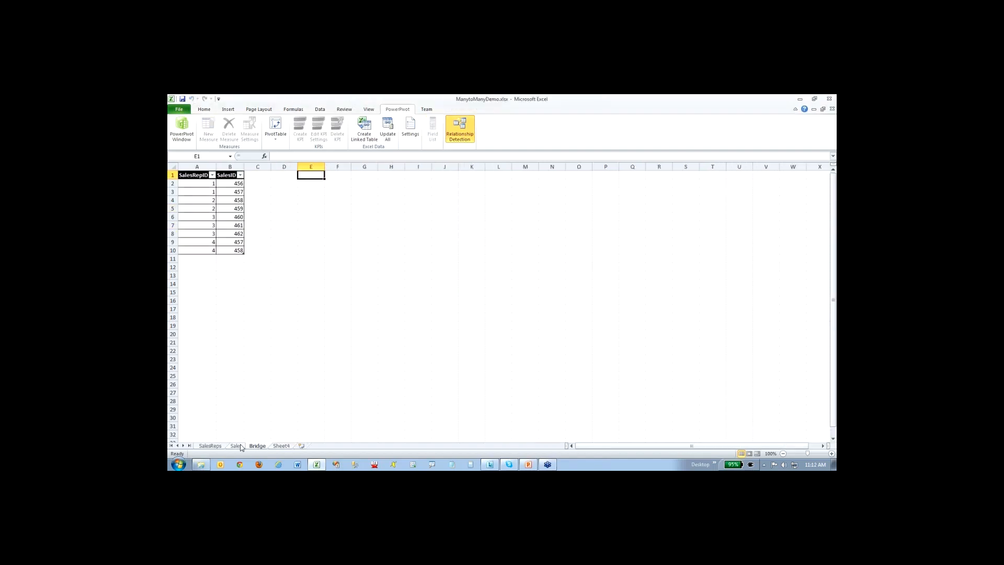
click(238, 446)
click(212, 446)
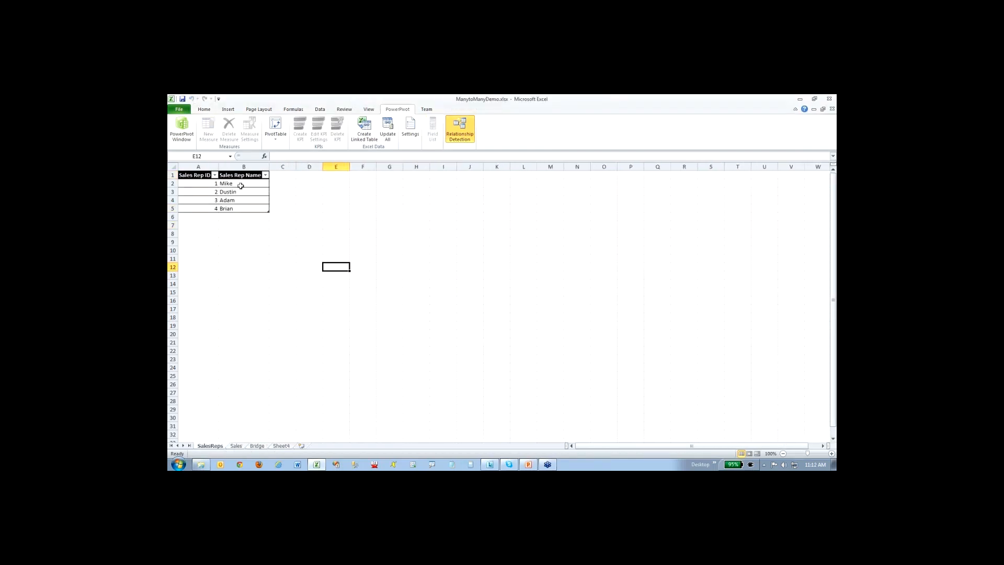
click(183, 124)
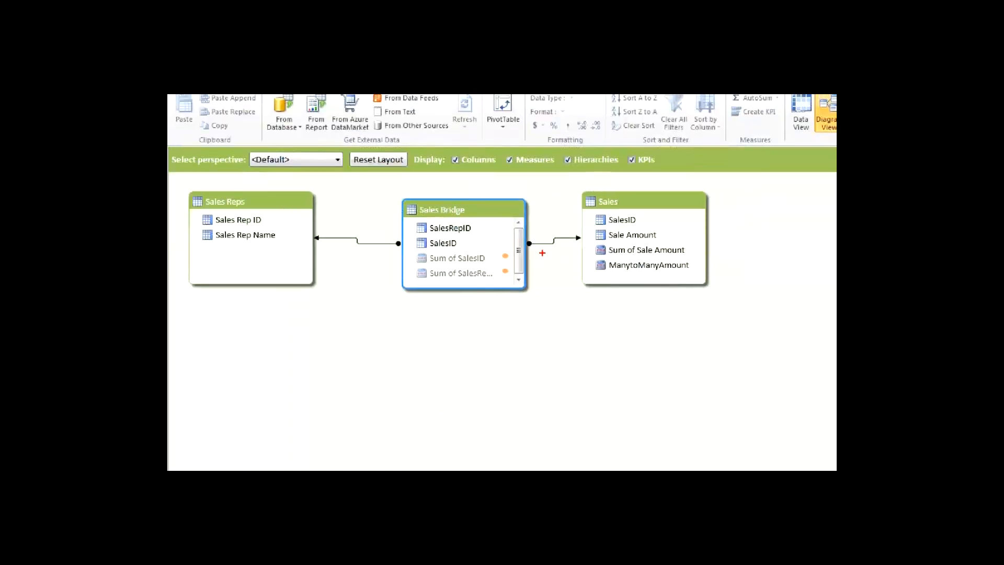
- Examine the diagram's relationships from Sales Bridge to Sales Reps and Sales, and the ID columns that join them
drag(540, 250, 567, 249)
drag(335, 258, 380, 258)
drag(451, 246, 473, 246)
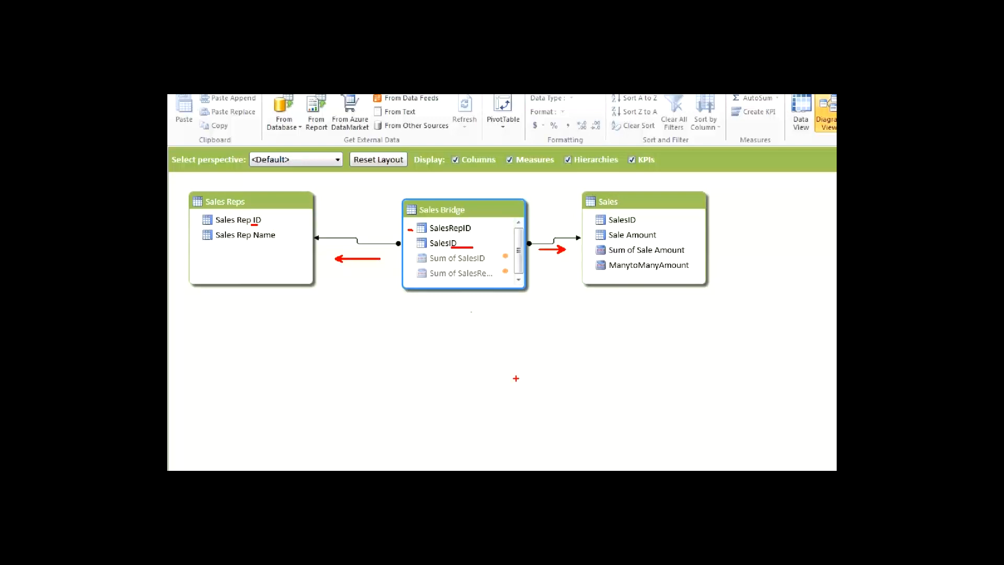
key(e)
- Trace in the diagram how Sales Rep Name in Sales Reps connects through Sales Bridge to Sale Amount in Sales
mouse_move(410, 191)
mouse_down()
mouse_move(406, 244)
mouse_move(651, 287)
mouse_move(627, 194)
mouse_move(555, 189)
mouse_up()
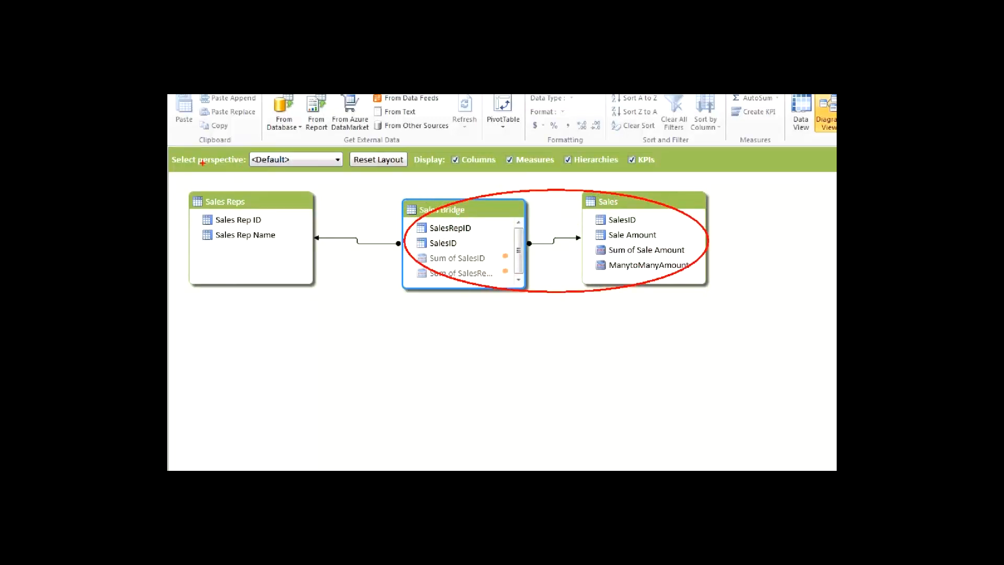
mouse_move(178, 184)
mouse_down()
mouse_move(180, 208)
mouse_move(208, 195)
mouse_up()
drag(393, 299, 504, 307)
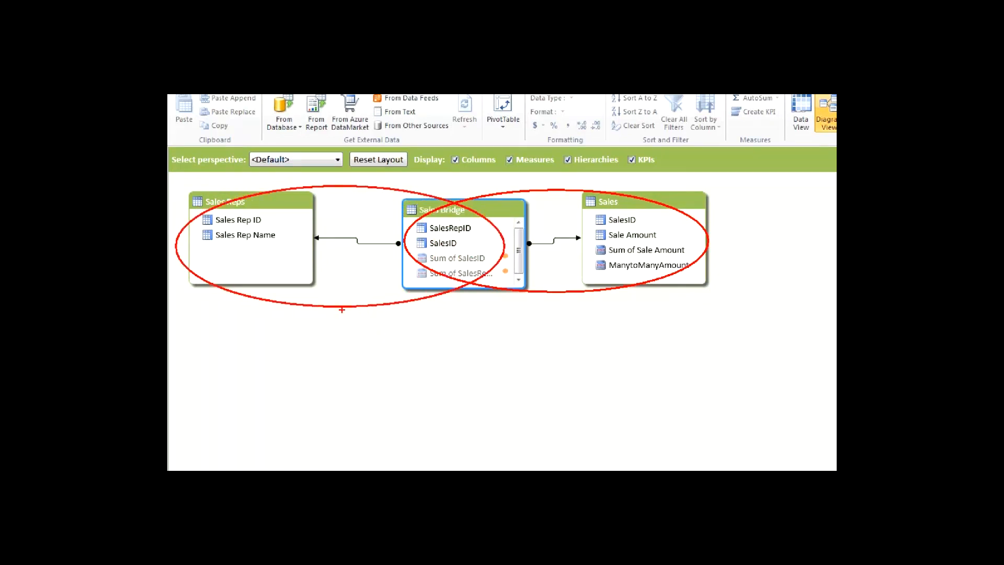
mouse_move(340, 317)
mouse_down()
mouse_move(523, 385)
mouse_move(638, 317)
mouse_up()
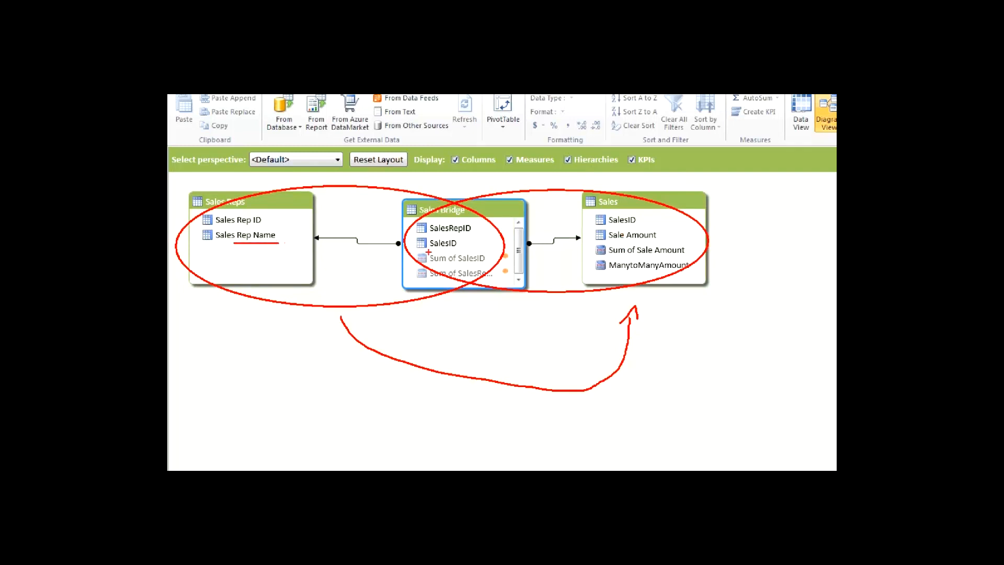
drag(624, 241, 639, 241)
key(Escape)
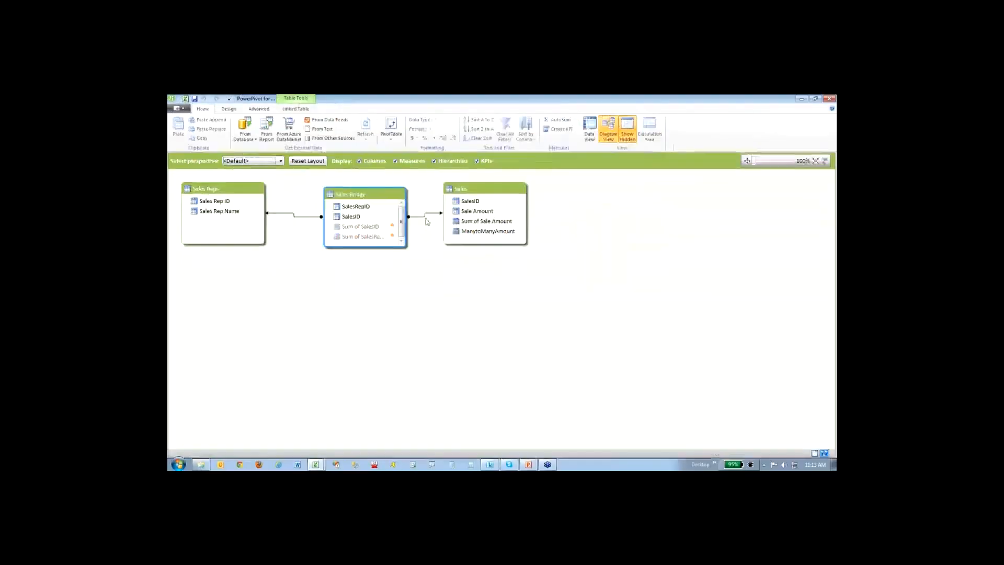
- Add a blank worksheet to the Excel workbook and insert a PivotTable from the PowerPivot model on a new worksheet
click(186, 99)
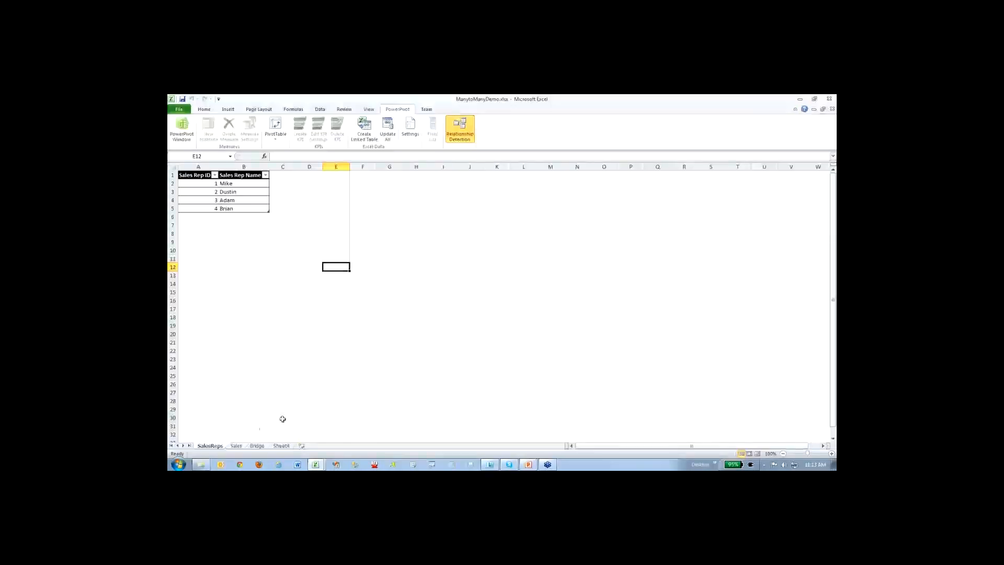
click(304, 445)
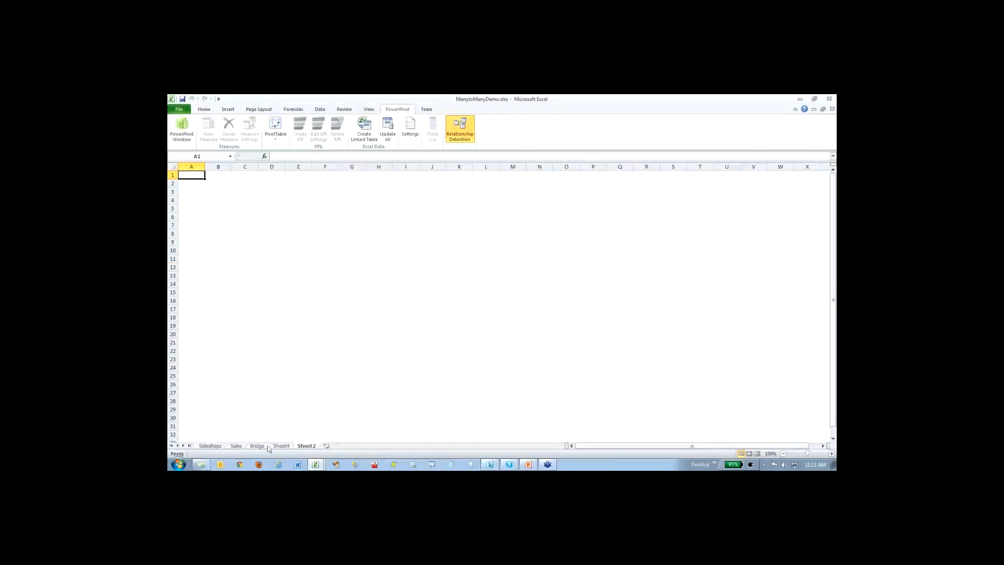
click(189, 135)
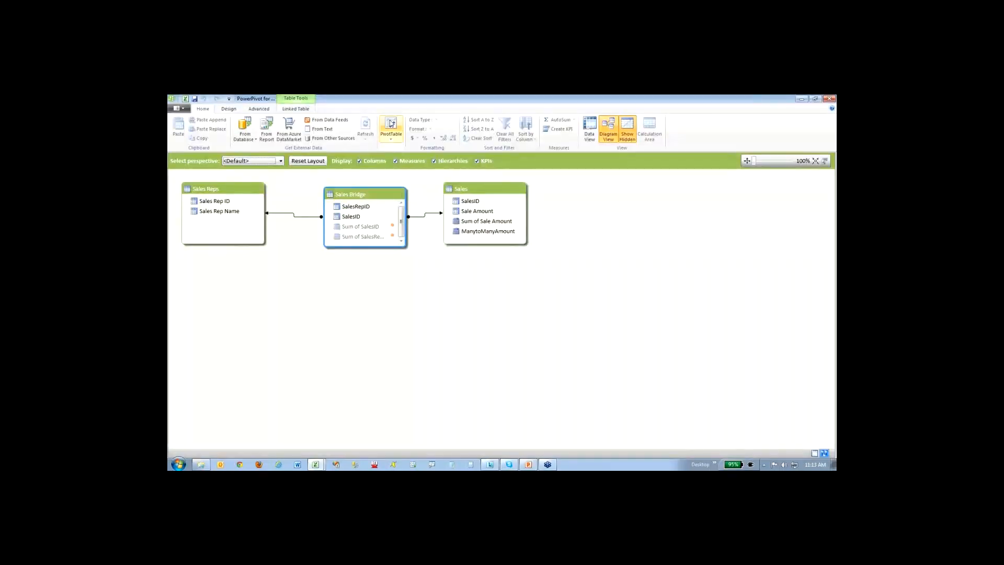
click(391, 126)
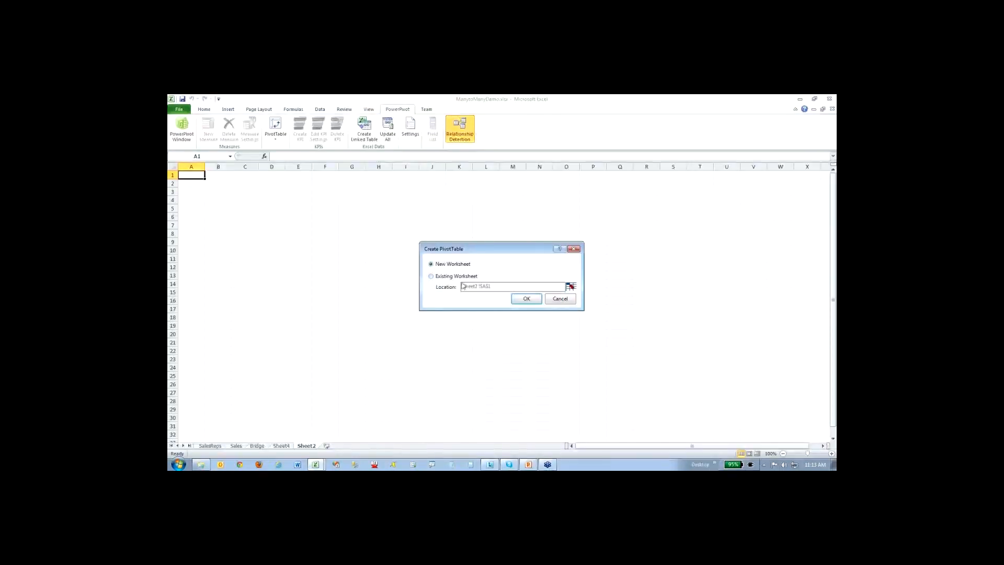
click(526, 299)
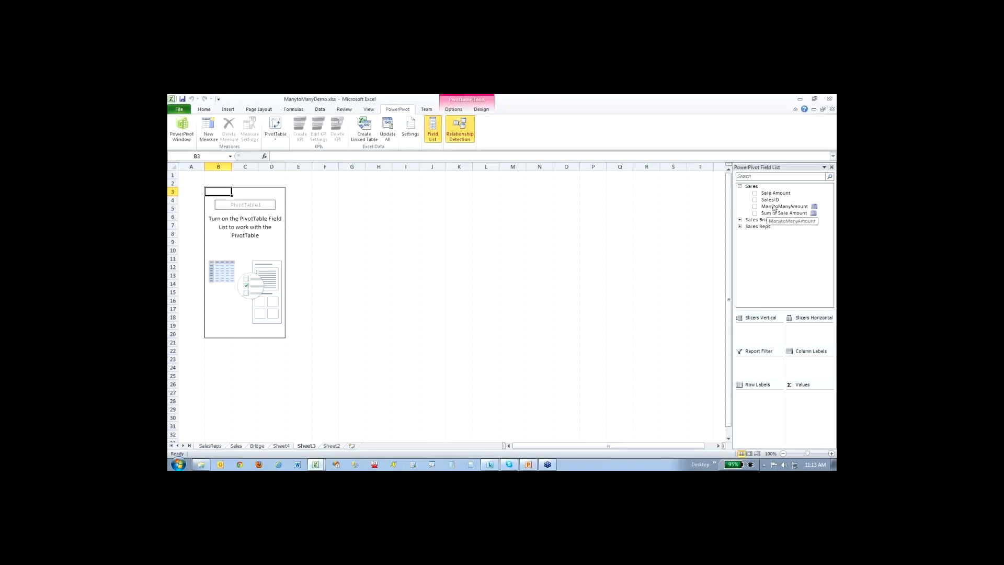
- Expand the Sales Bridge and Sales Reps tables and use Sales Rep Name as the PivotTable's row labels
click(740, 227)
click(740, 220)
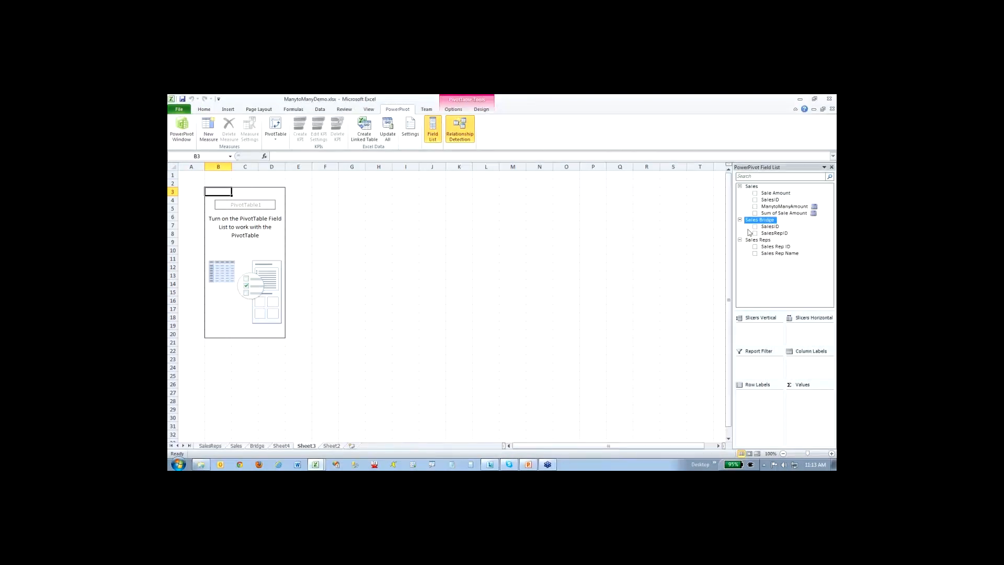
drag(774, 255, 759, 400)
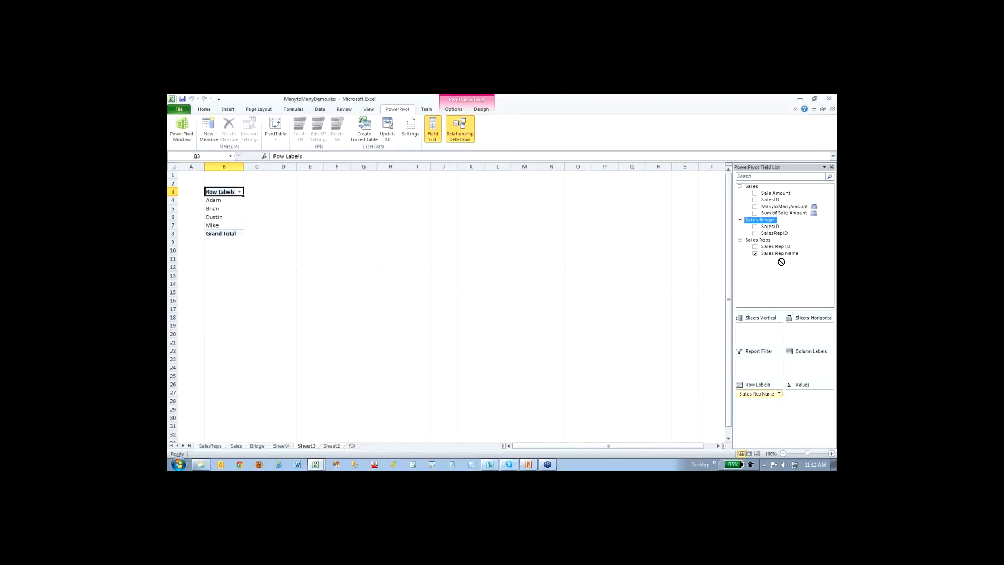
- Replace a trial Sale Amount value with Sales Bridge SalesID as column labels and the sum of SalesRepID as values
drag(811, 416, 810, 413)
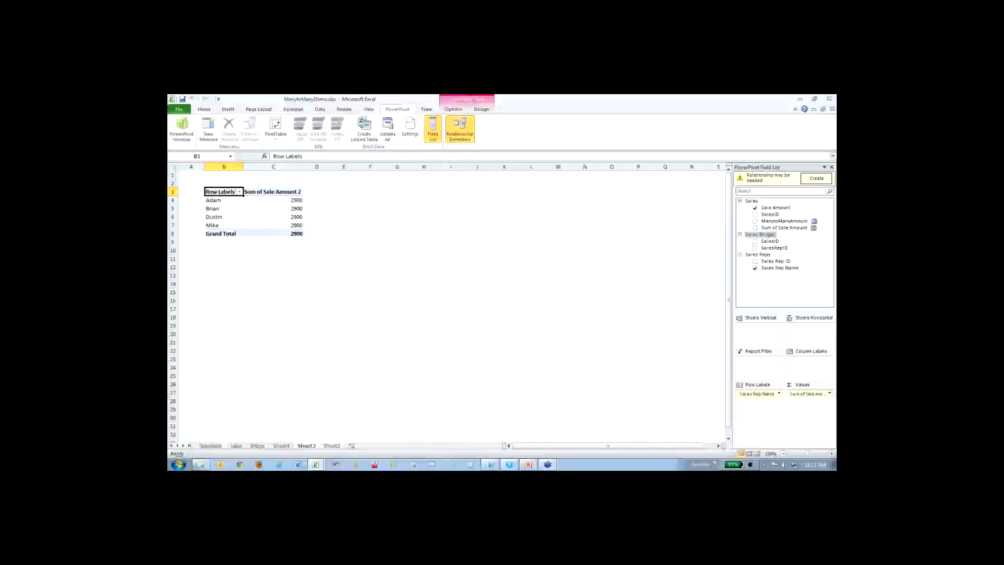
click(755, 209)
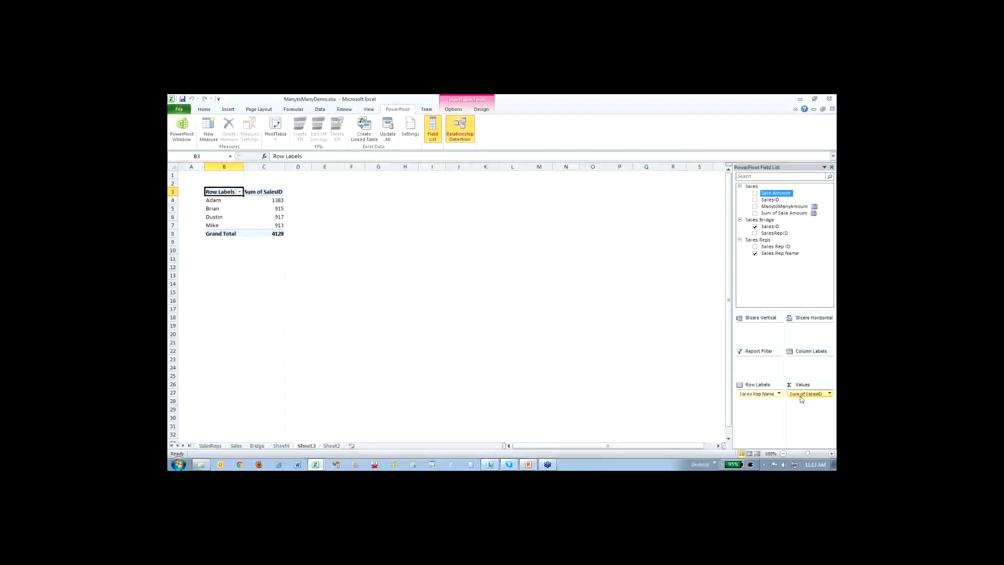
drag(802, 399, 800, 365)
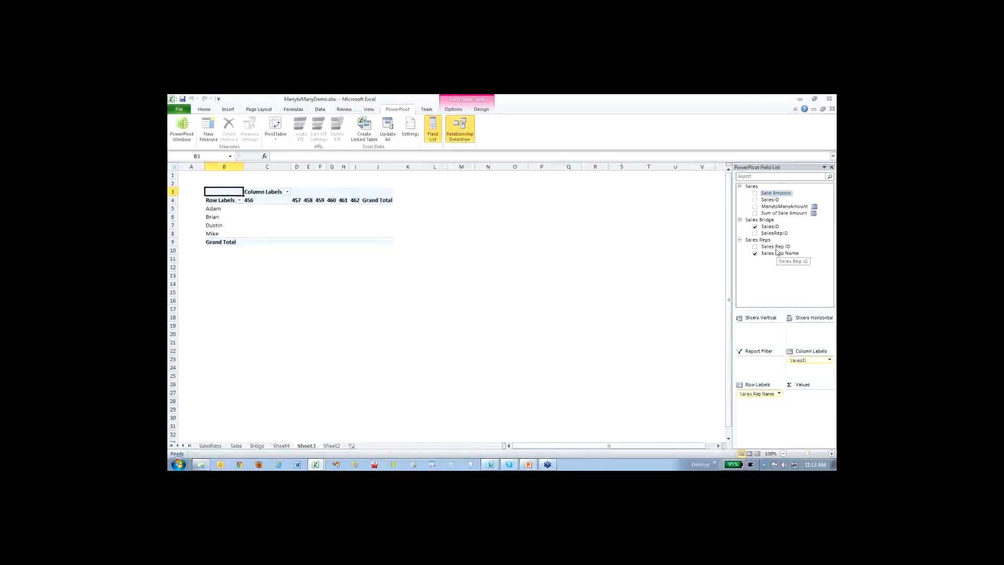
drag(776, 193, 814, 402)
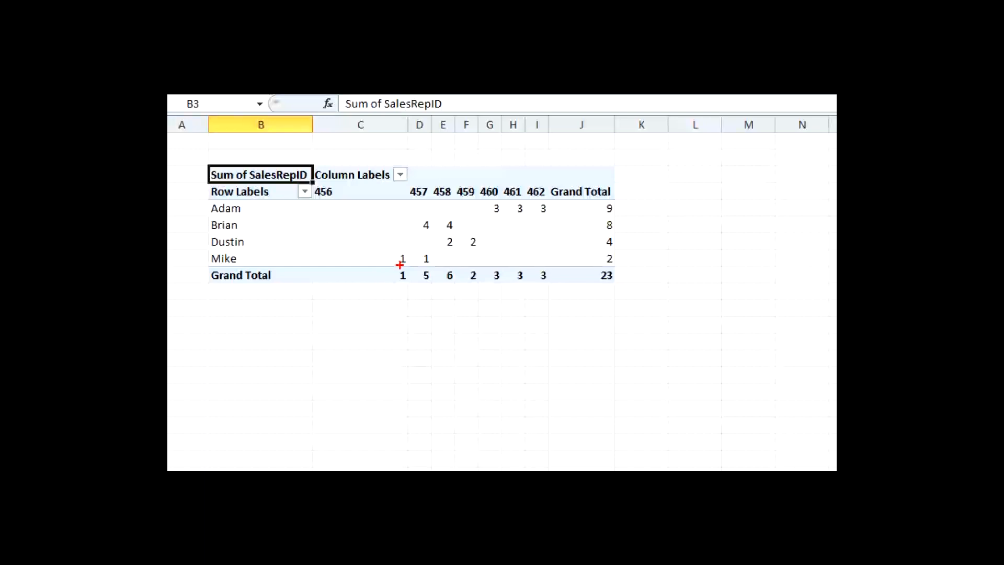
- Examine in the PivotTable which sales reps are assigned to each SalesID and which sales are shared
drag(400, 264, 426, 265)
drag(448, 249, 480, 247)
drag(438, 198, 467, 198)
key(e)
mouse_move(419, 218)
mouse_down()
mouse_move(440, 273)
mouse_move(443, 224)
mouse_move(459, 252)
mouse_up()
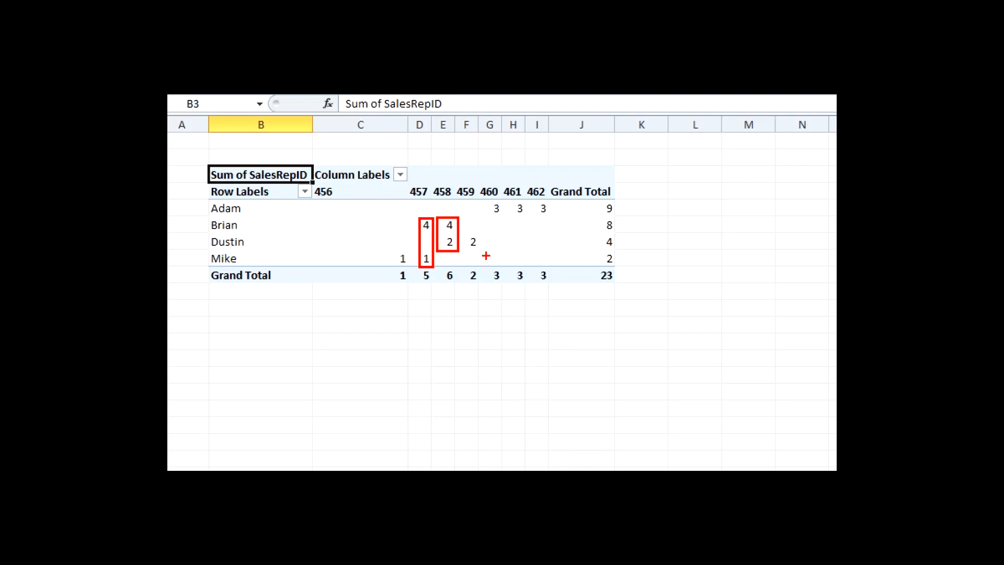
drag(488, 200, 562, 216)
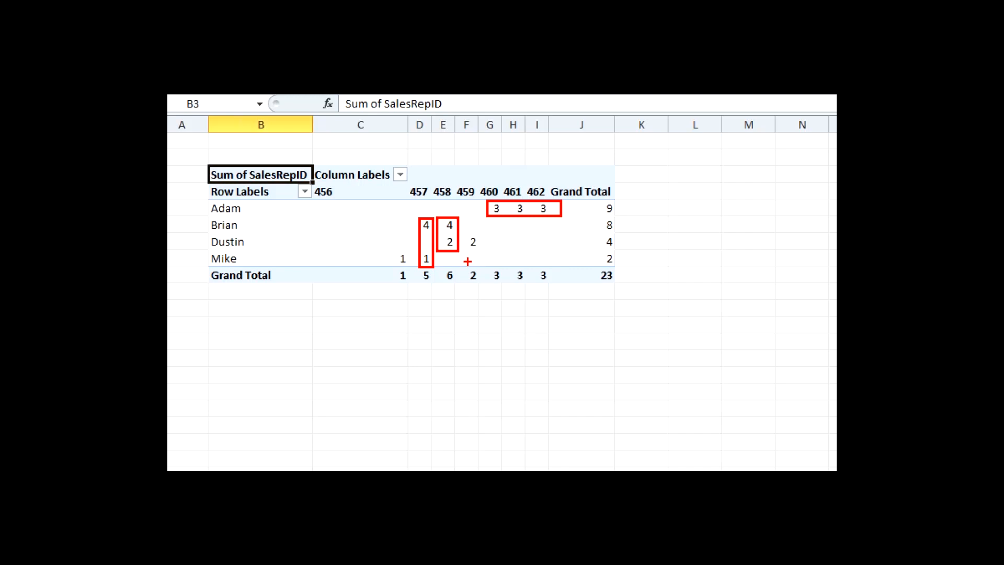
key(Escape)
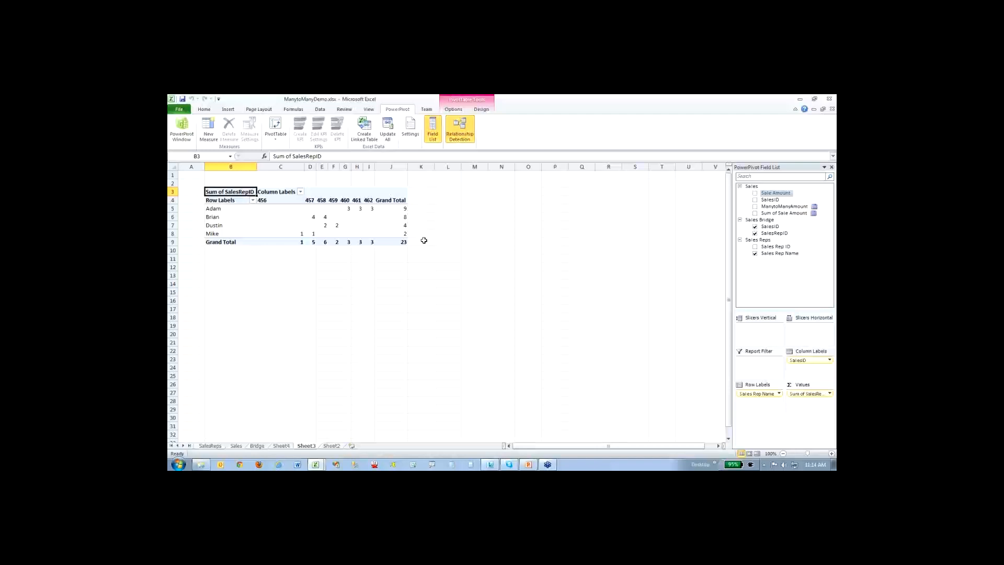
- Remove SalesRepID, SalesID and the summed Sale Amount from the PivotTable, leaving only Sales Rep Name
click(754, 233)
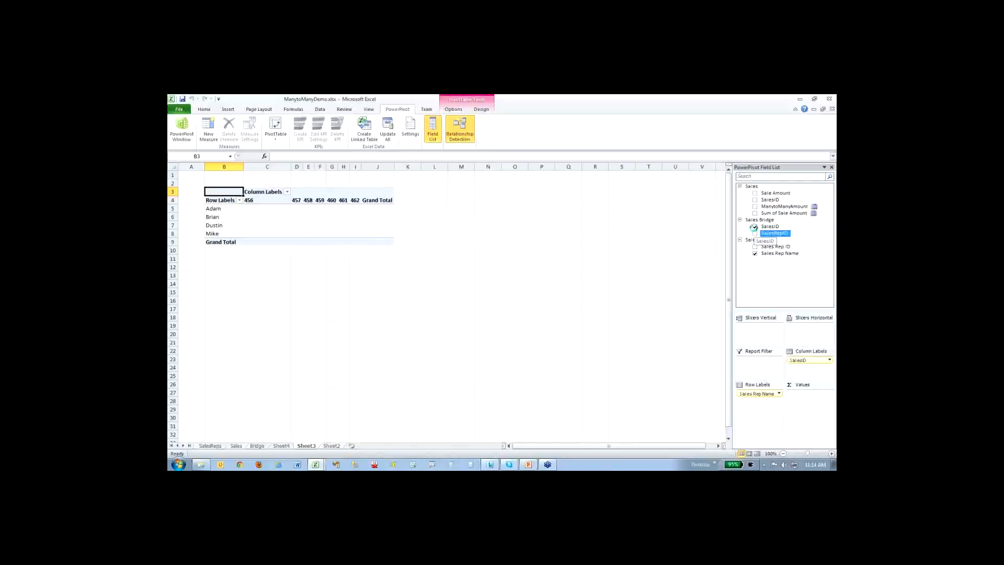
click(755, 226)
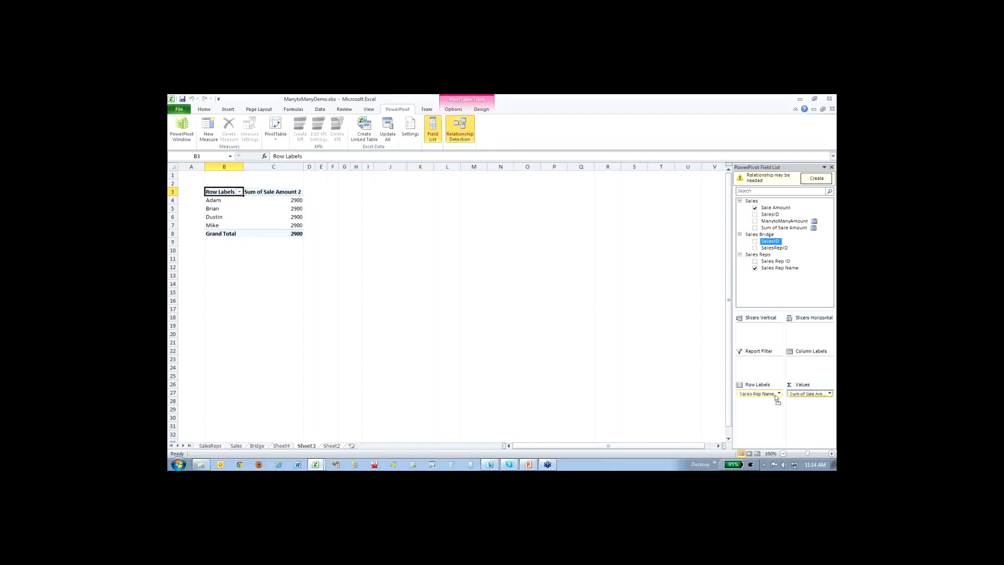
drag(809, 395, 654, 355)
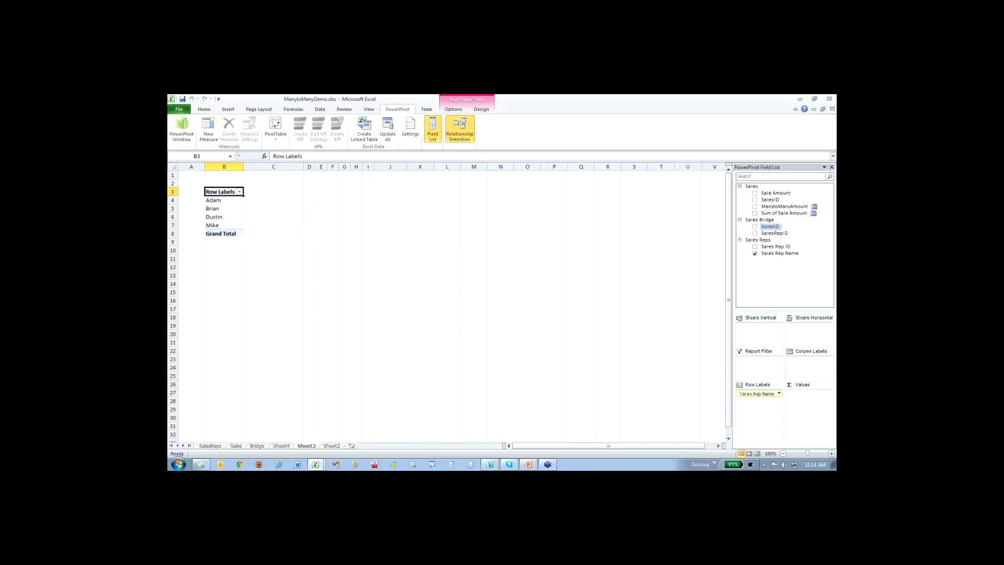
- Switch the PowerPivot window to the data view and review the formula of the Sum of Sale Amount measure
click(193, 139)
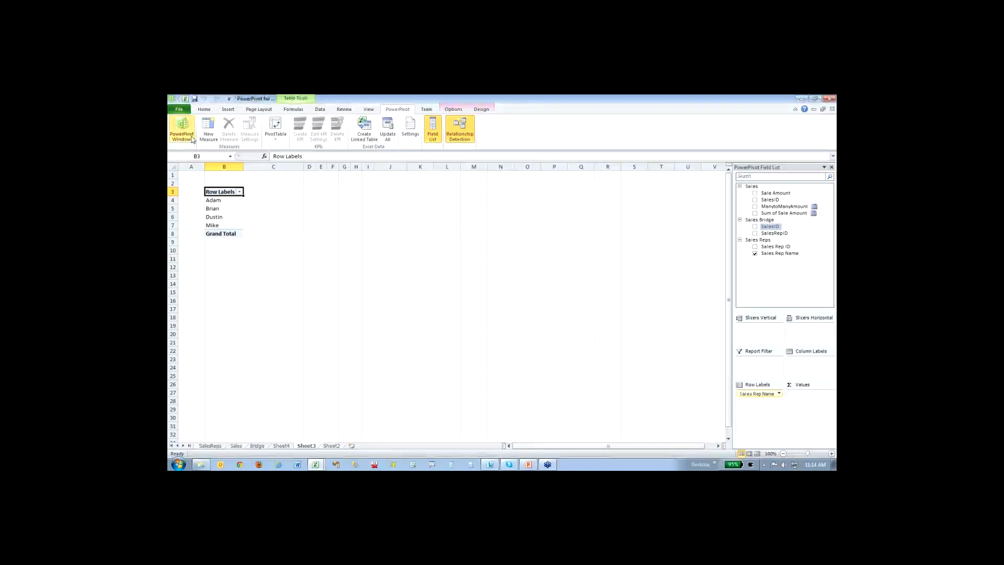
click(596, 125)
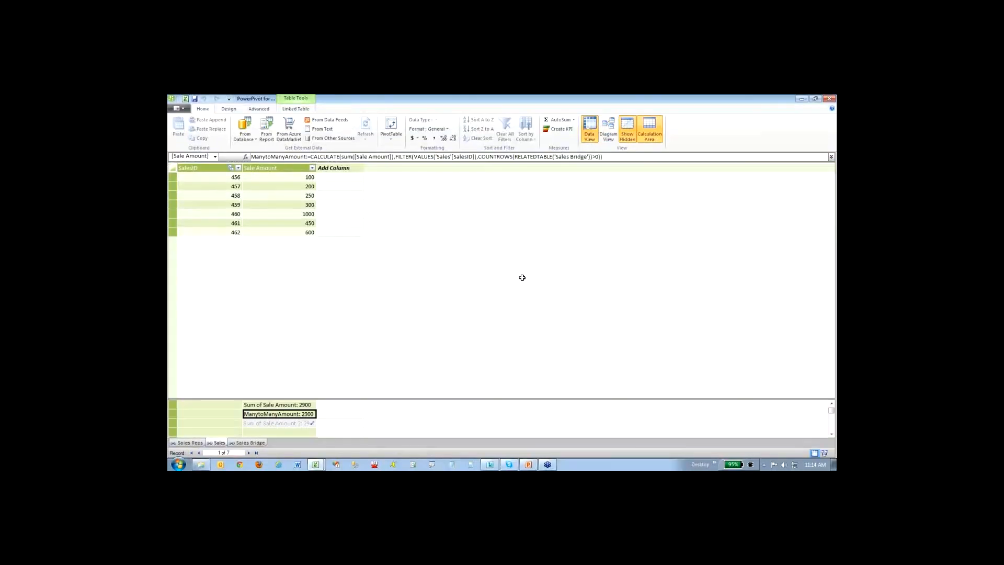
click(292, 405)
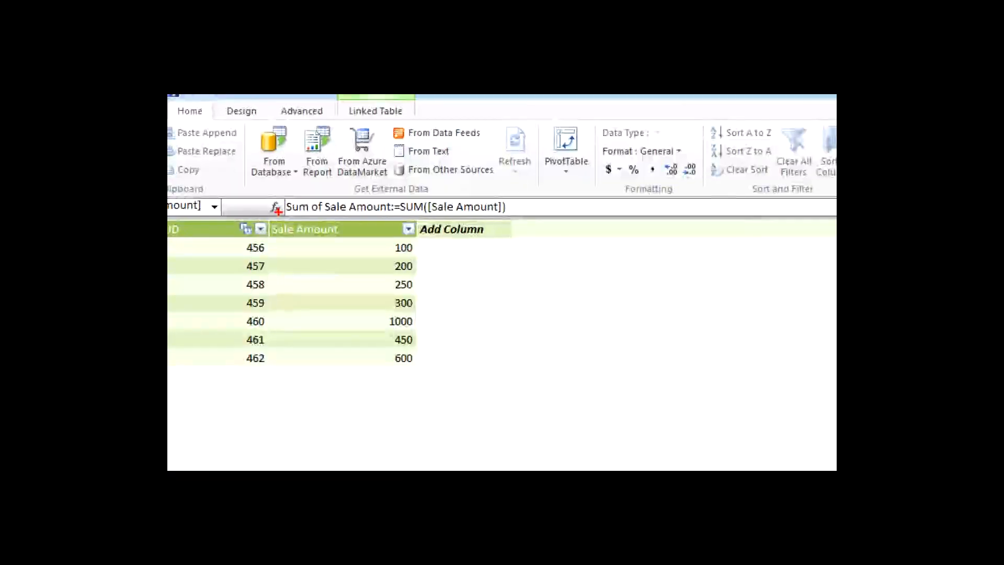
drag(293, 214, 504, 211)
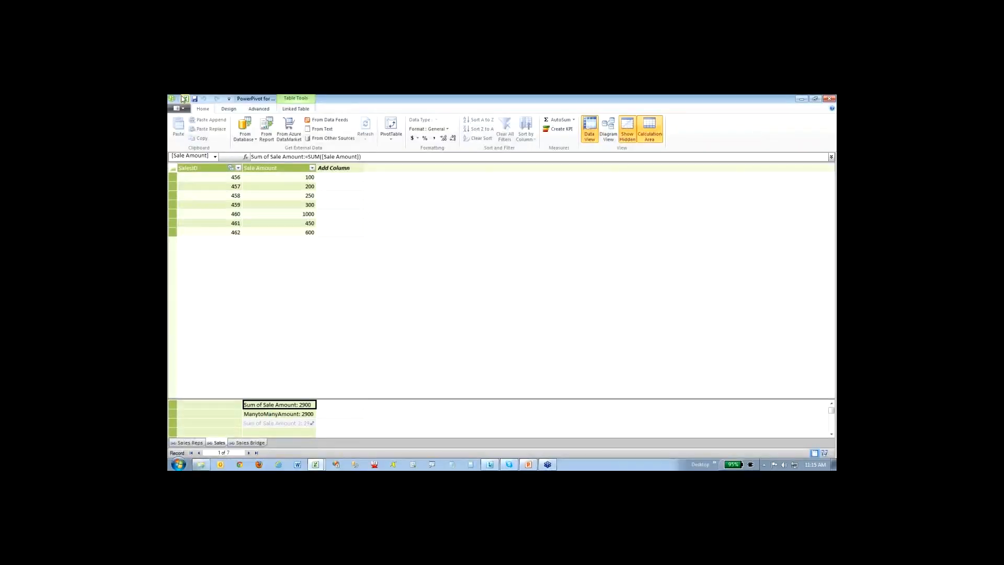
- Return to the Excel PivotTable and add the Sum of Sale Amount measure as its values
click(189, 101)
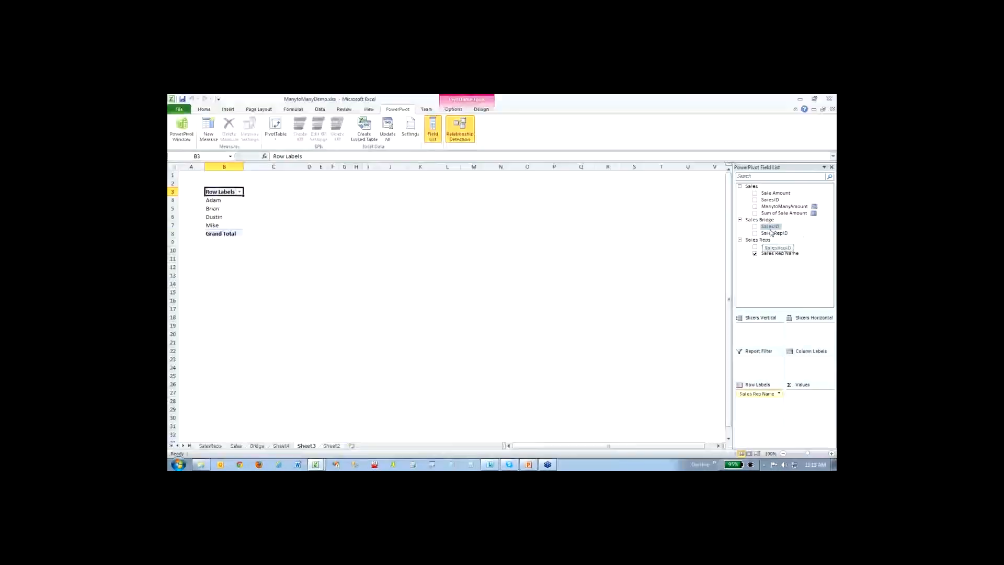
drag(770, 226, 821, 415)
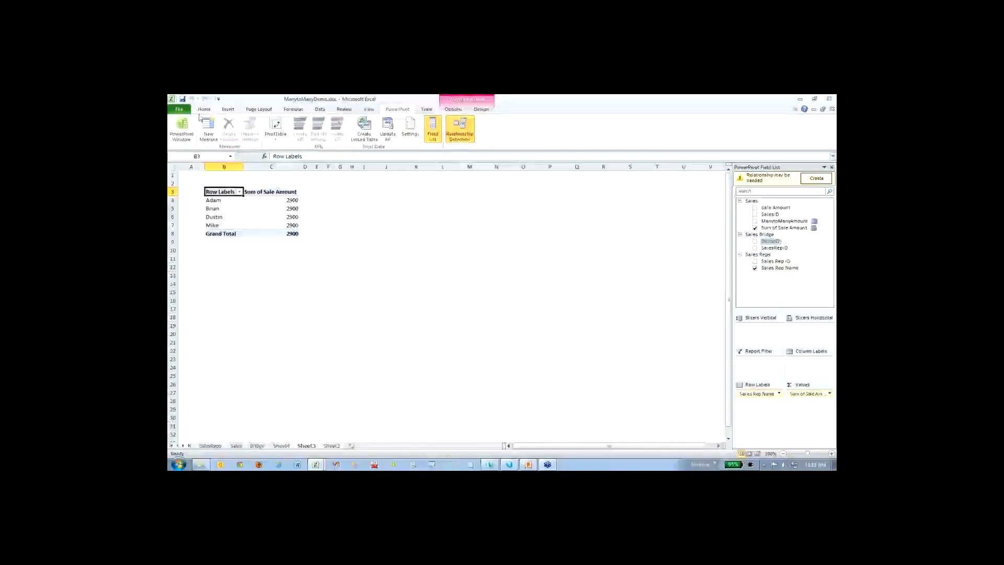
- In the PowerPivot window, enlarge the formula bar and break the ManytoManyAmount formula onto new lines before FILTER and COUNTROWS
click(182, 128)
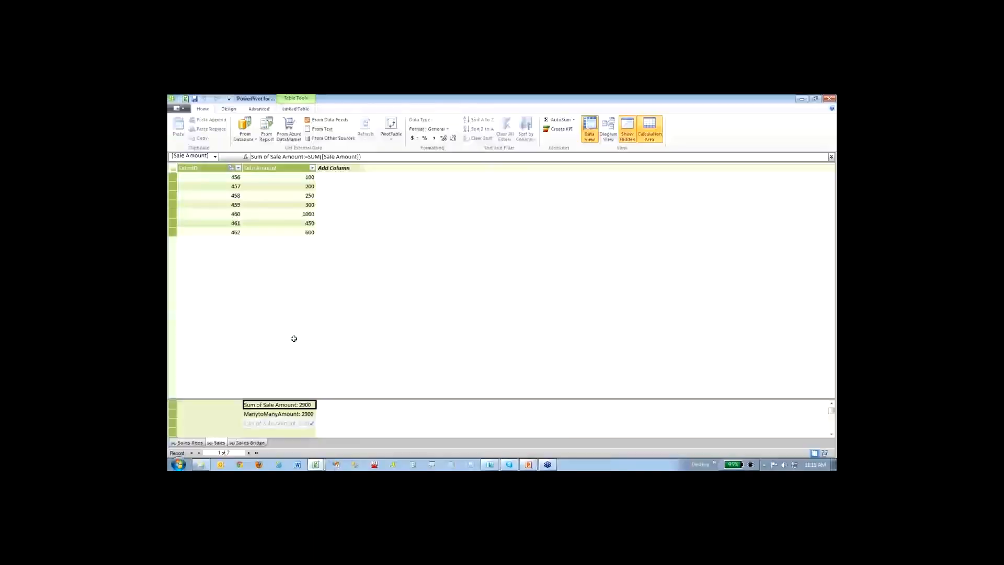
double_click(284, 414)
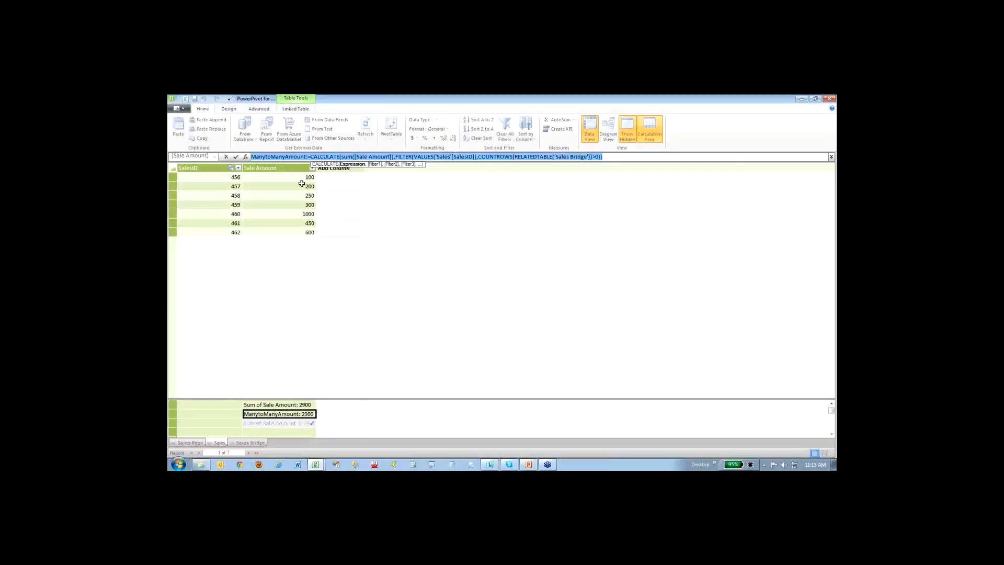
click(618, 158)
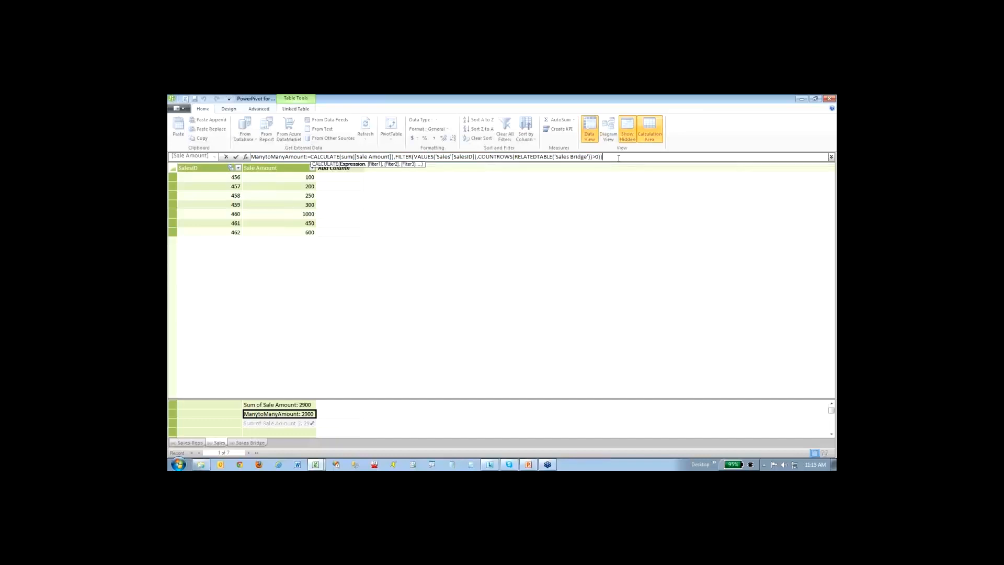
drag(651, 162, 613, 180)
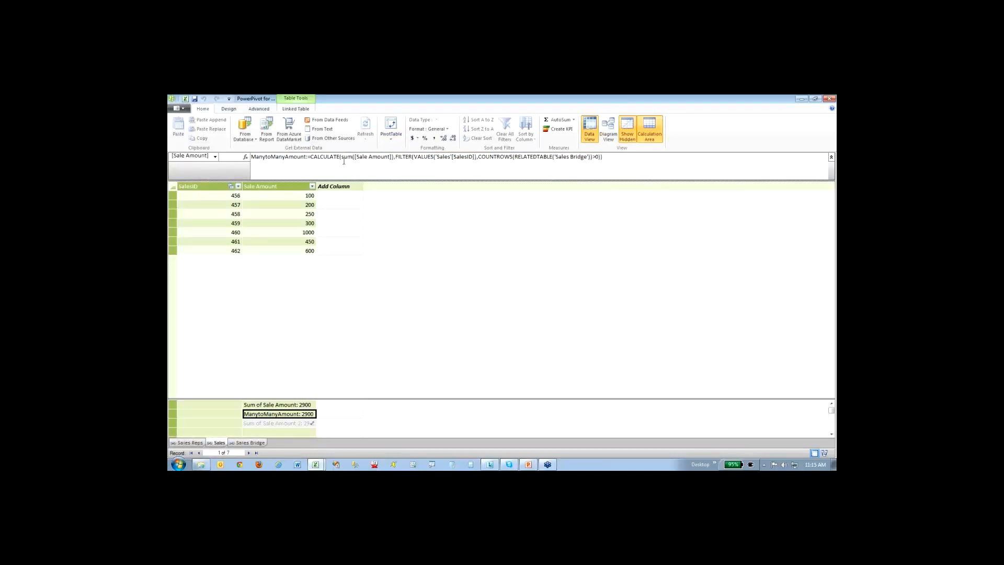
click(394, 158)
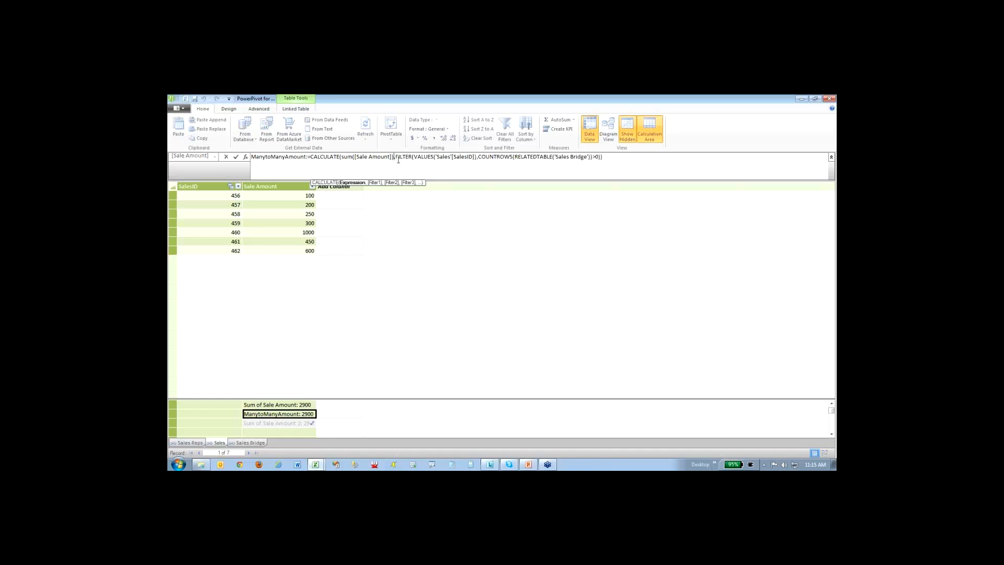
key(Right)
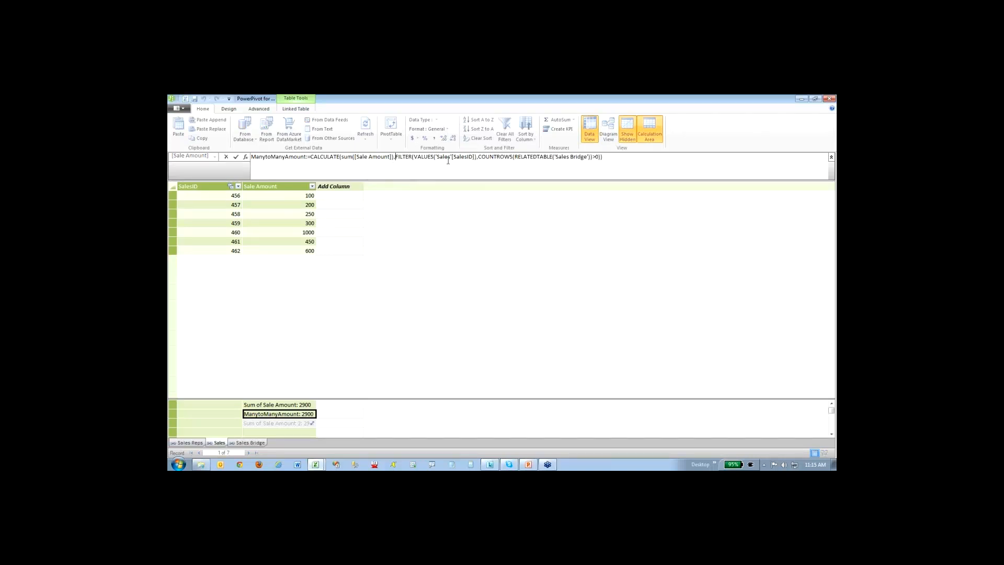
key(alt+Return)
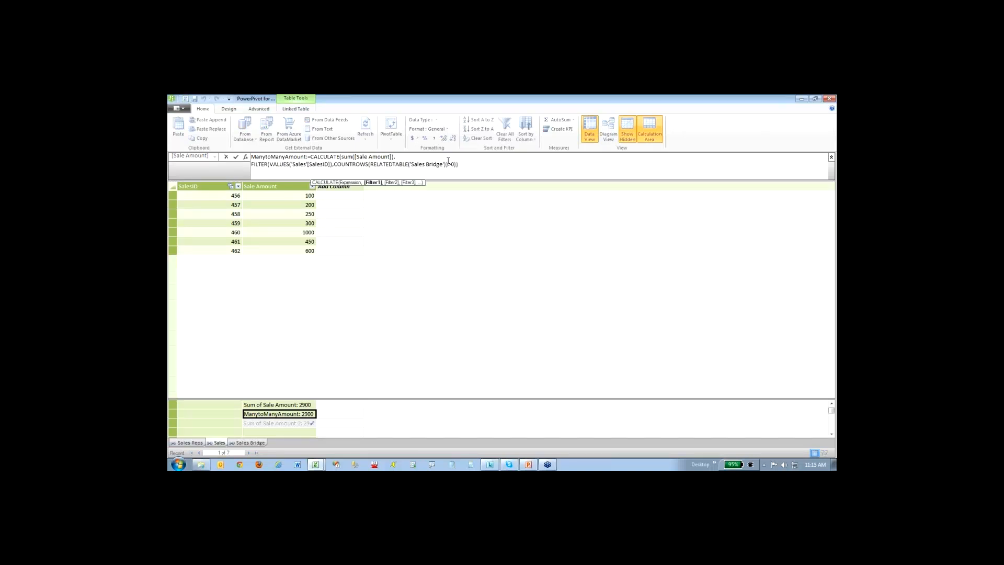
click(334, 164)
key(alt+Return)
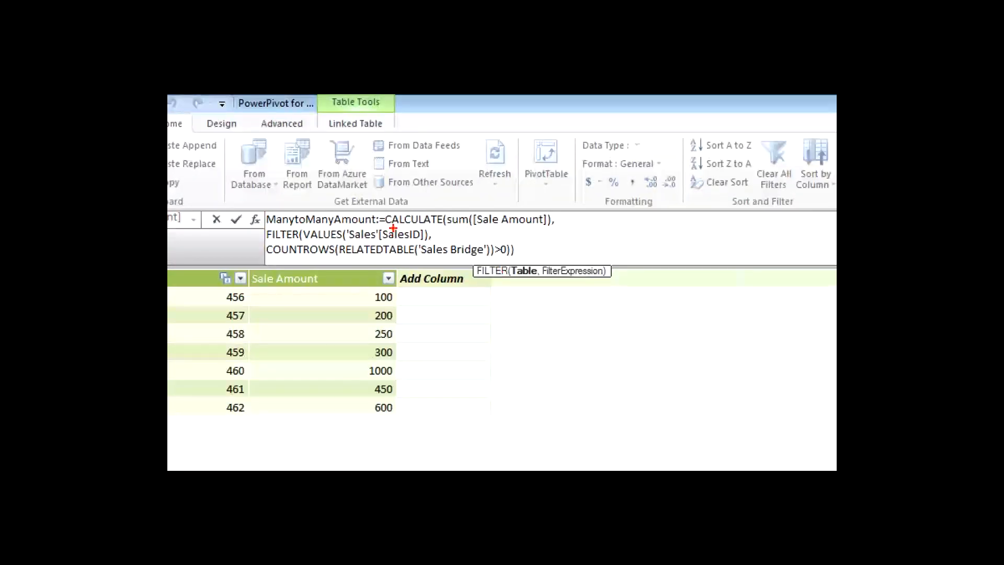
- Examine the CALCULATE, FILTER, VALUES and RELATEDTABLE parts of the ManytoManyAmount formula and commit the reformatted measure
drag(393, 228, 442, 226)
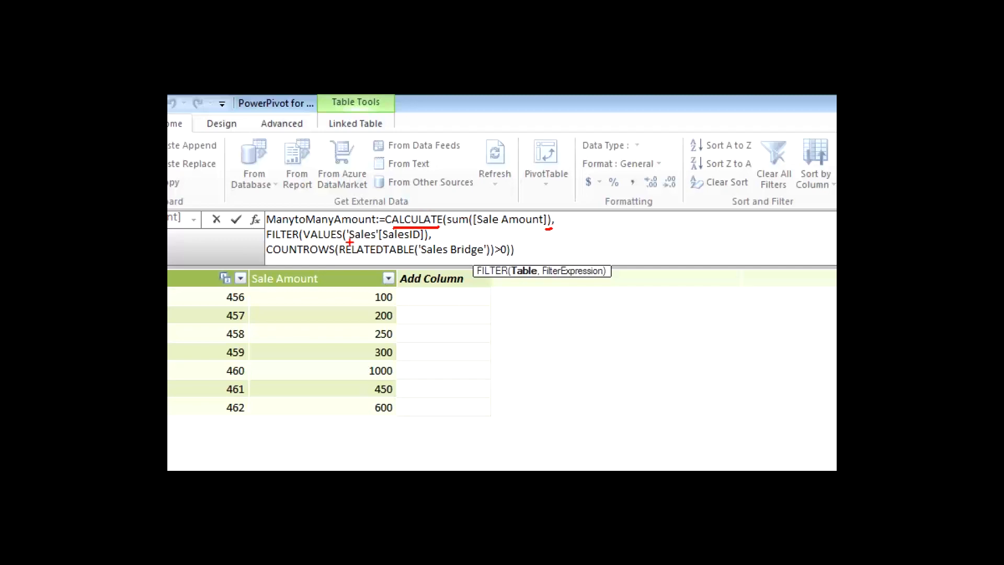
drag(348, 243, 432, 246)
key(e)
drag(341, 258, 396, 257)
drag(476, 257, 505, 262)
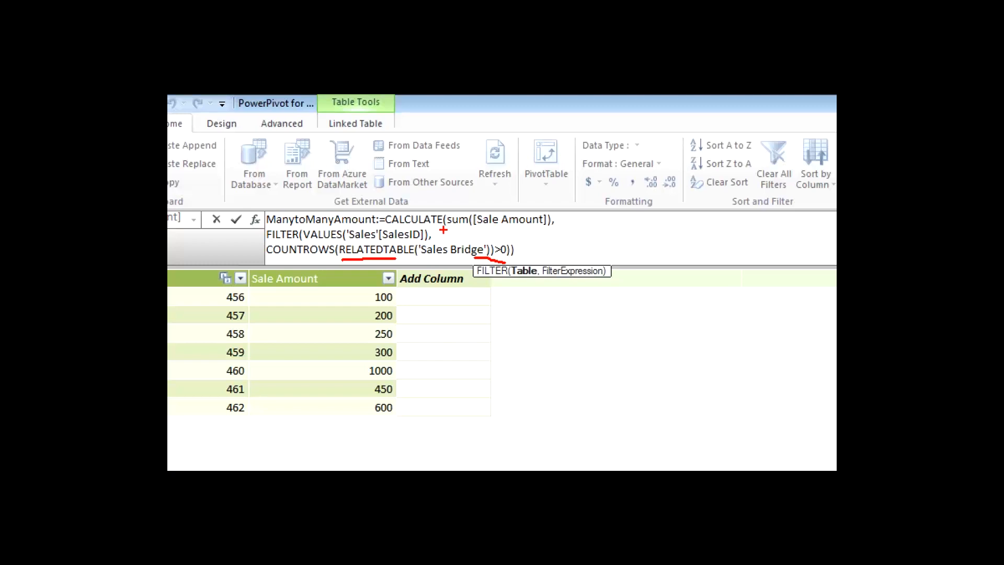
mouse_move(433, 229)
mouse_down()
mouse_move(523, 247)
mouse_move(514, 256)
mouse_up()
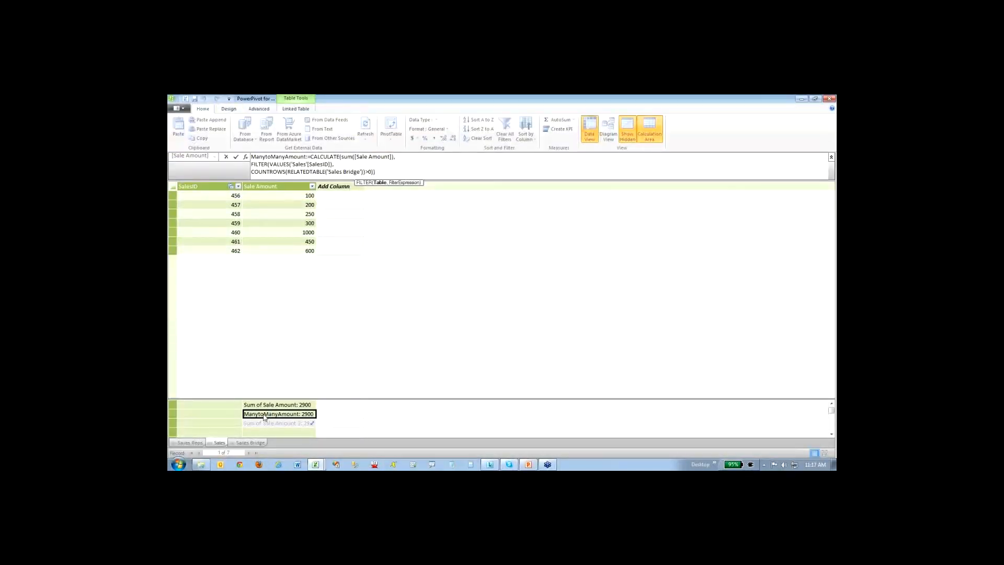
key(Return)
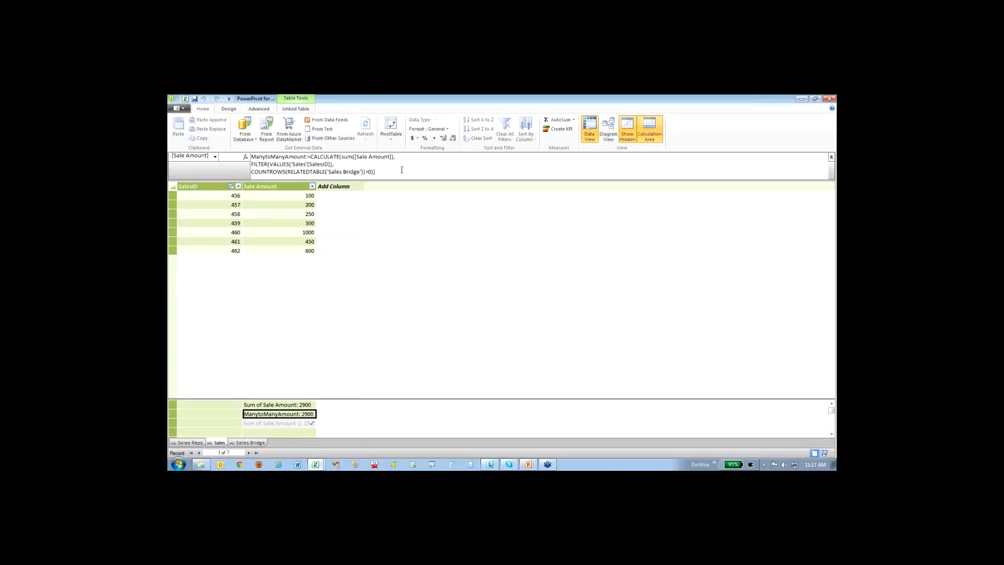
- Switch to the Excel PivotTable and add the ManytoManyAmount measure as its values
click(185, 98)
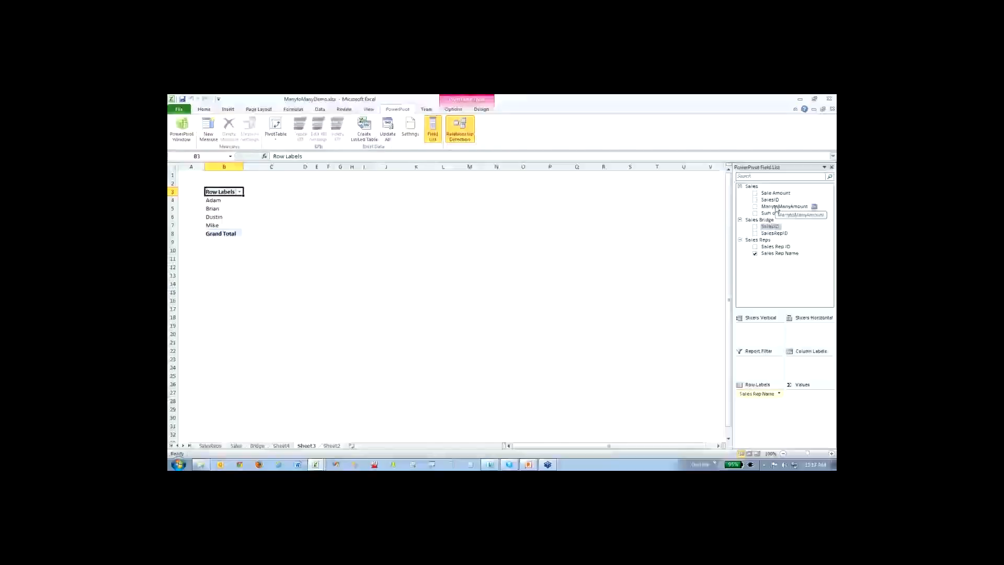
drag(724, 283, 812, 402)
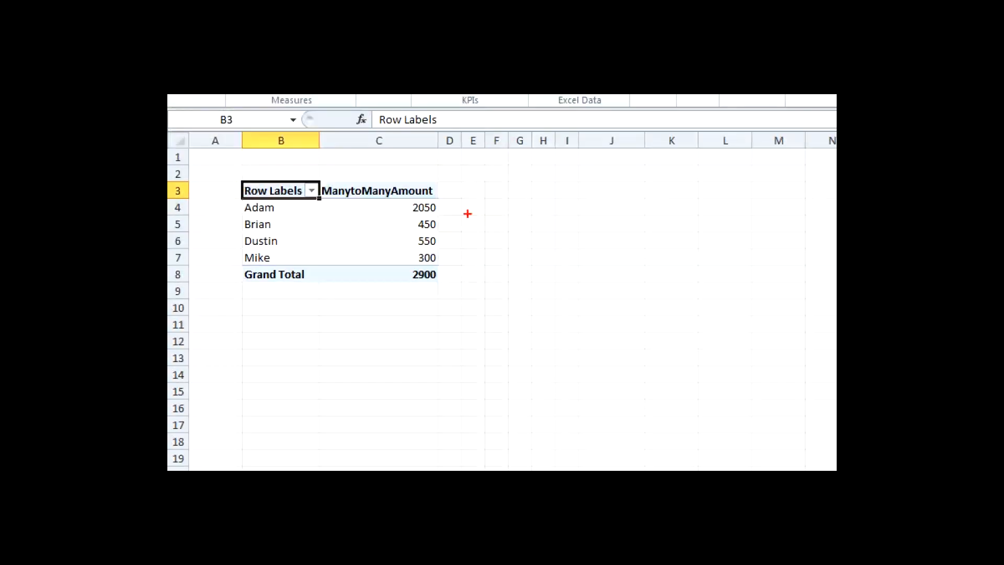
- Examine the ManytoManyAmount of each sales rep and compare these amounts with the PivotTable's Grand Total
mouse_move(445, 202)
mouse_down()
mouse_move(474, 202)
mouse_move(455, 223)
mouse_move(469, 260)
mouse_move(549, 302)
mouse_up()
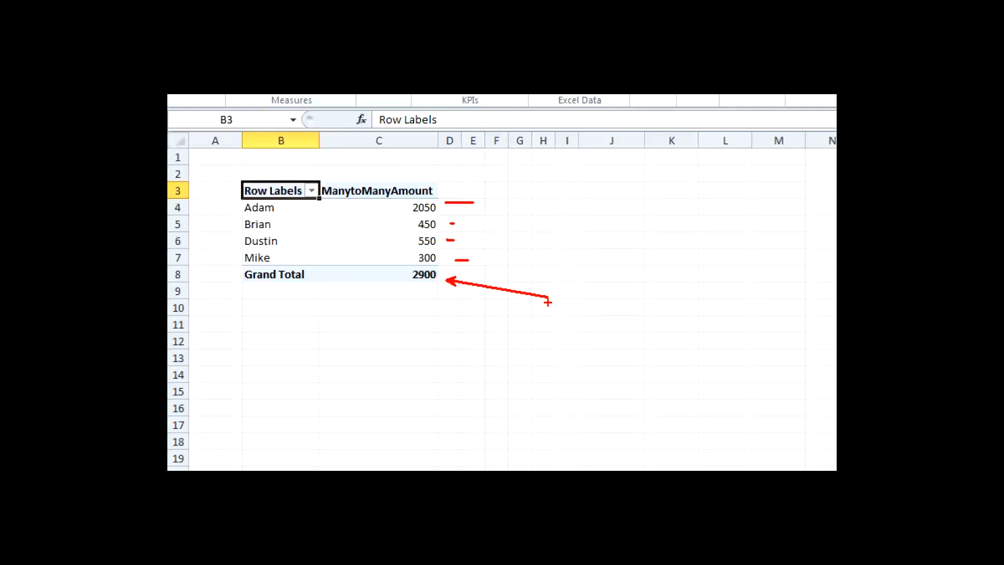
key(e)
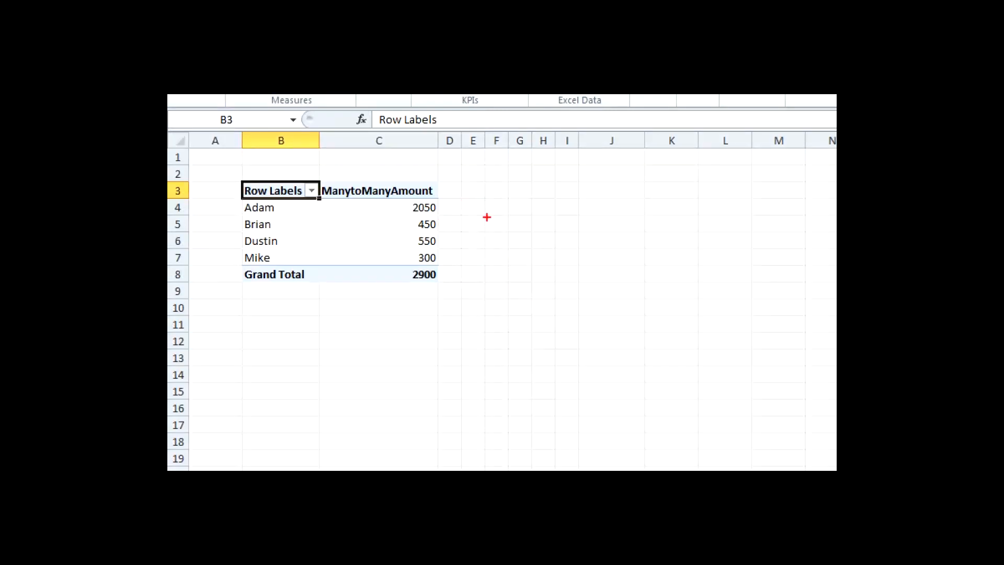
mouse_move(444, 206)
mouse_down()
mouse_move(465, 204)
mouse_move(455, 240)
mouse_move(467, 258)
mouse_move(455, 275)
mouse_up()
key(e)
mouse_move(418, 285)
mouse_down()
mouse_move(455, 277)
mouse_move(414, 264)
mouse_move(411, 282)
mouse_up()
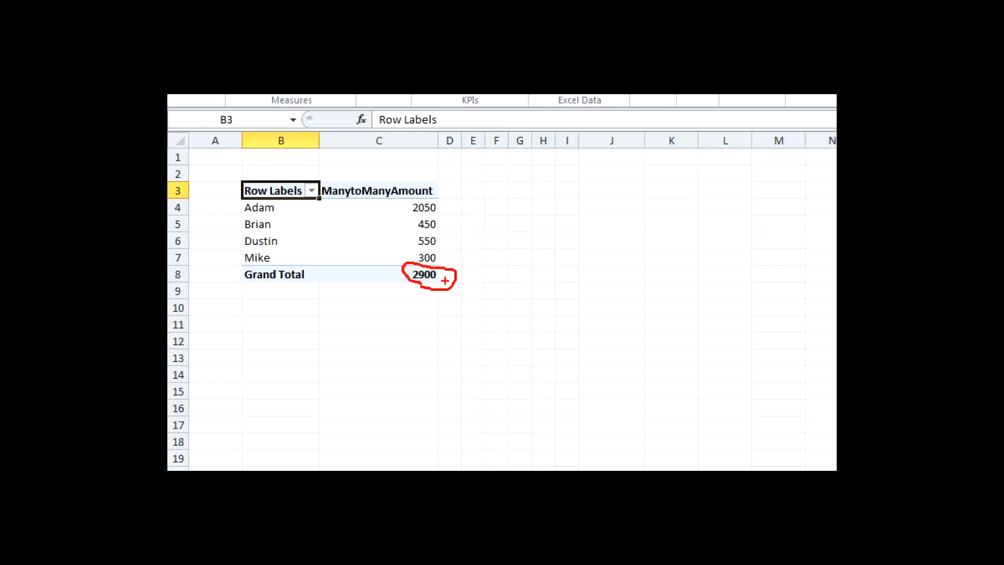
key(e)
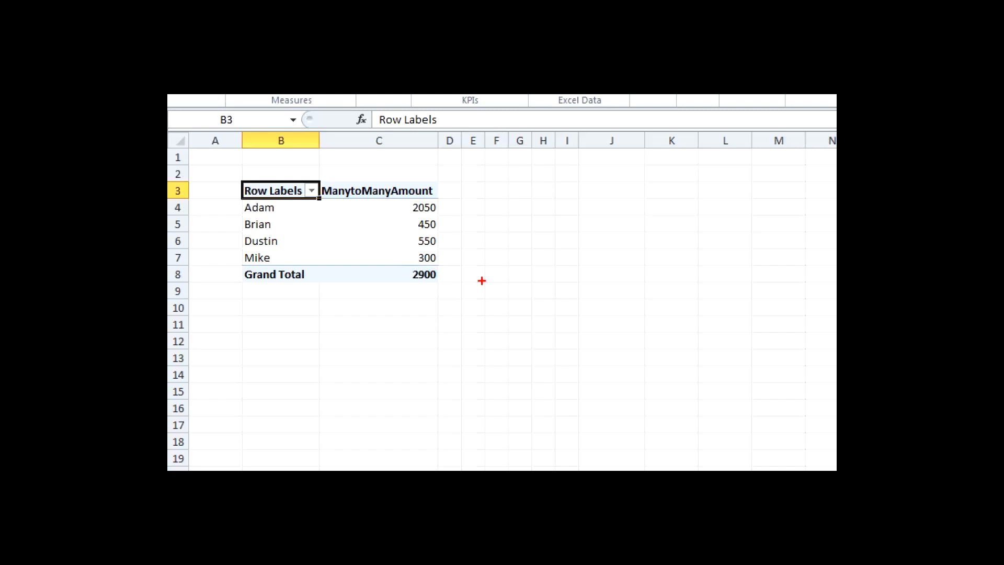
key(Escape)
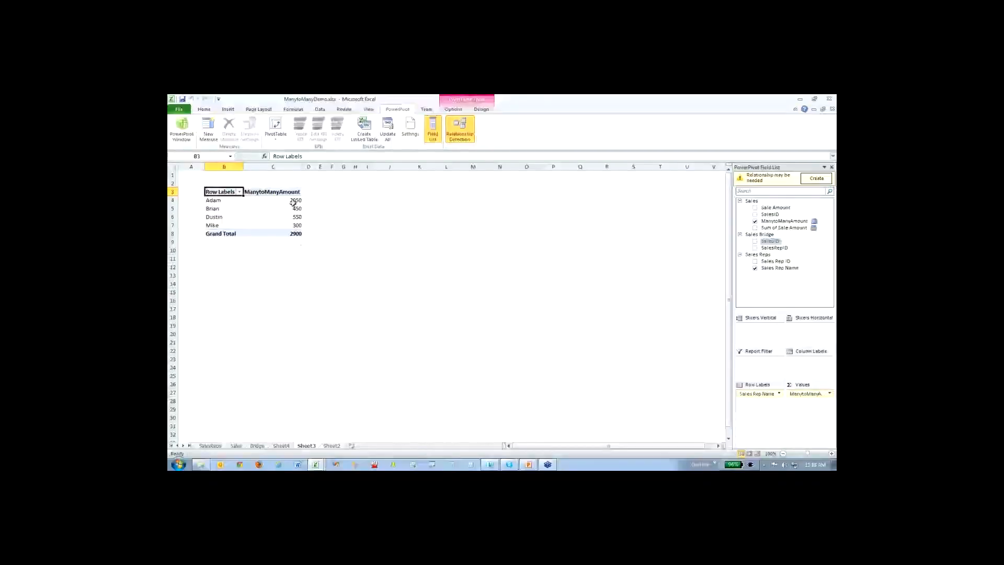
- Check the sum of the sales reps' amounts in C4:C7 against the Grand Total in C8
drag(294, 202, 296, 226)
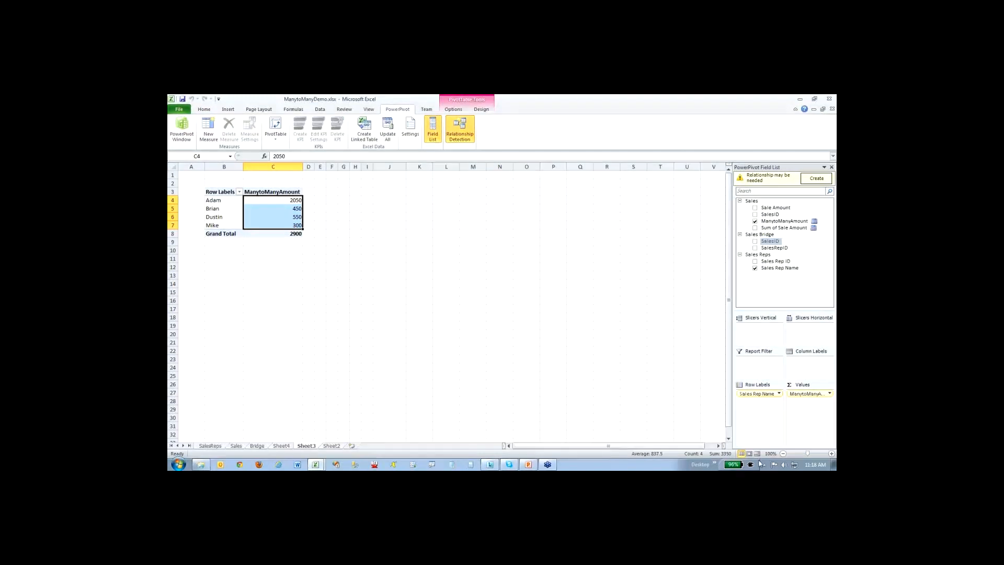
key(ctrl+1)
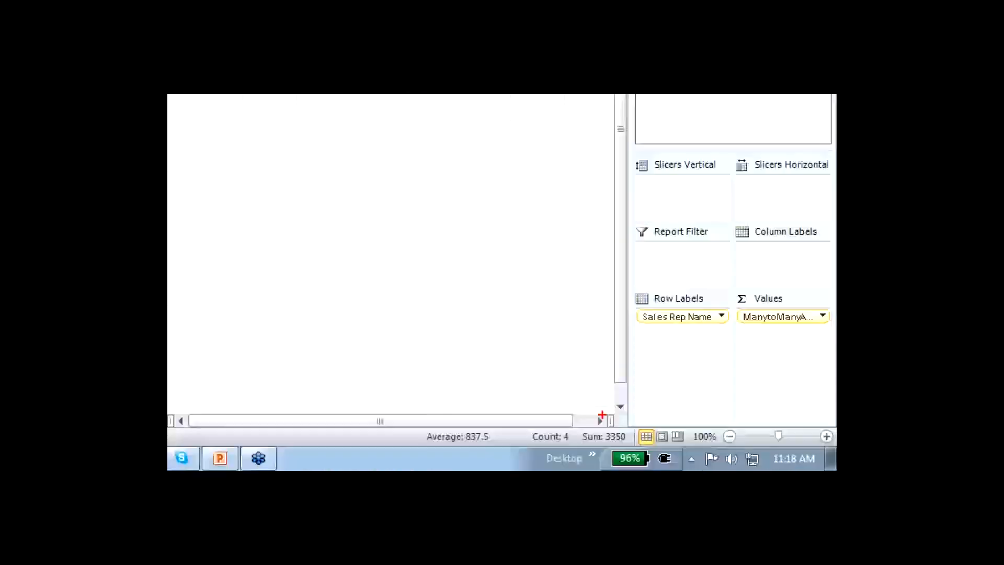
drag(602, 415, 522, 338)
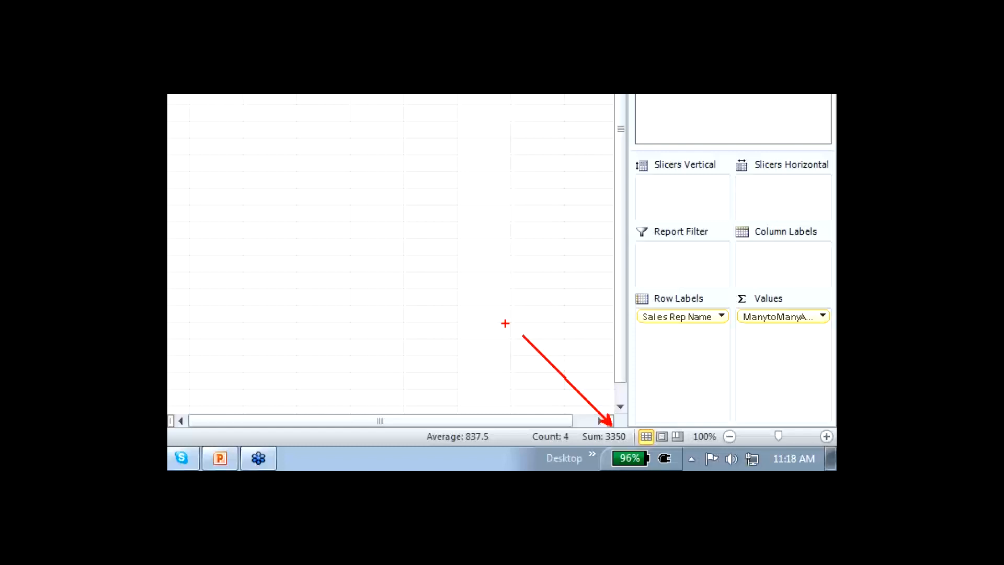
key(Escape)
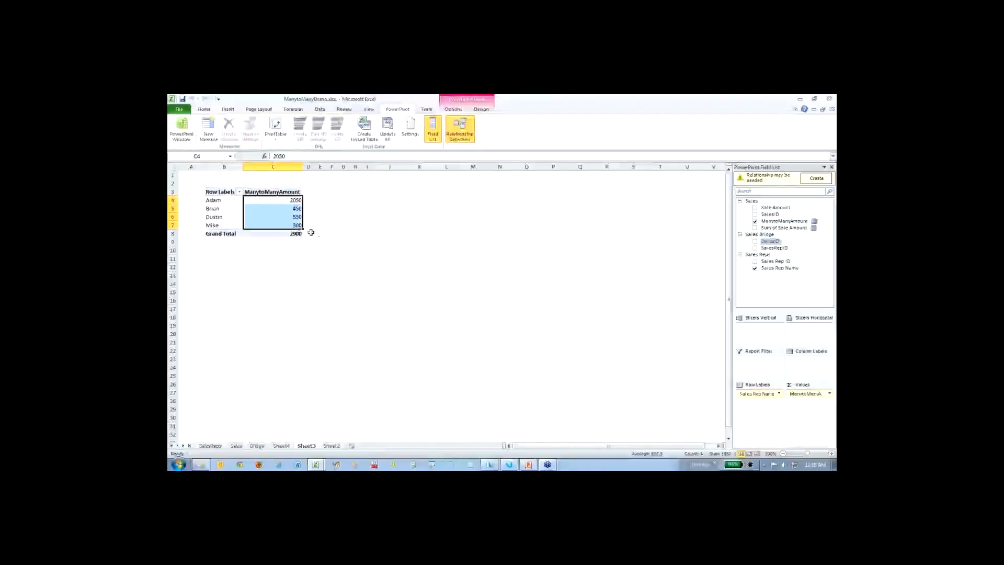
click(311, 233)
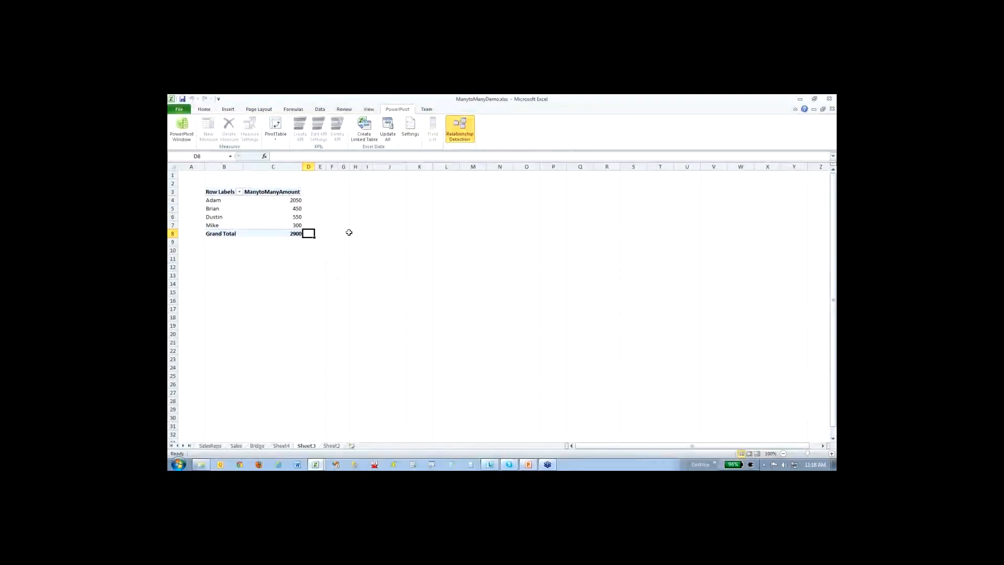
click(296, 217)
click(295, 233)
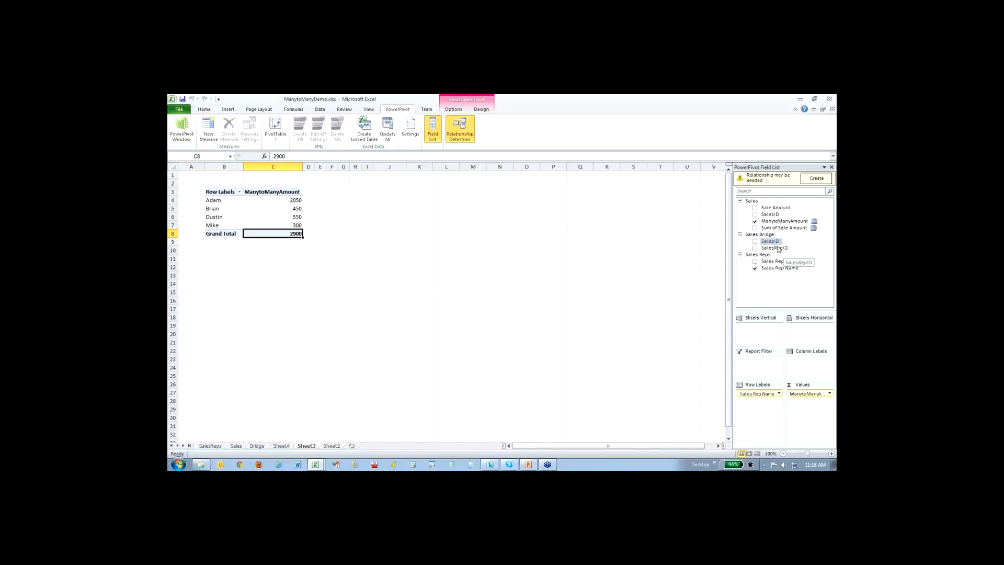
- Add the SalesID field of the Sales table to the PivotTable as column labels
drag(770, 241, 814, 366)
click(439, 269)
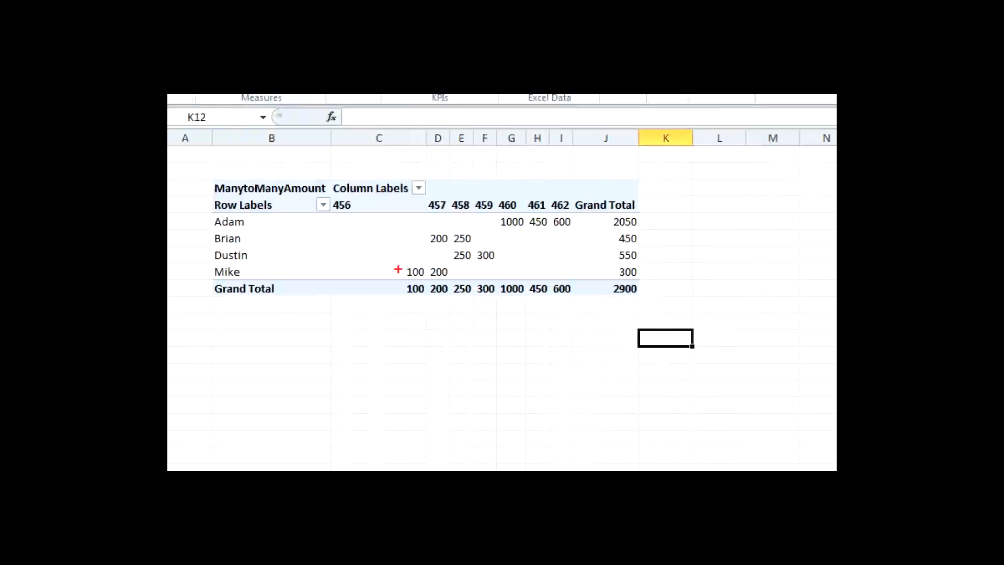
- Trace how the individual sales of the fourth and second sales reps add up to their row totals
drag(404, 276, 453, 279)
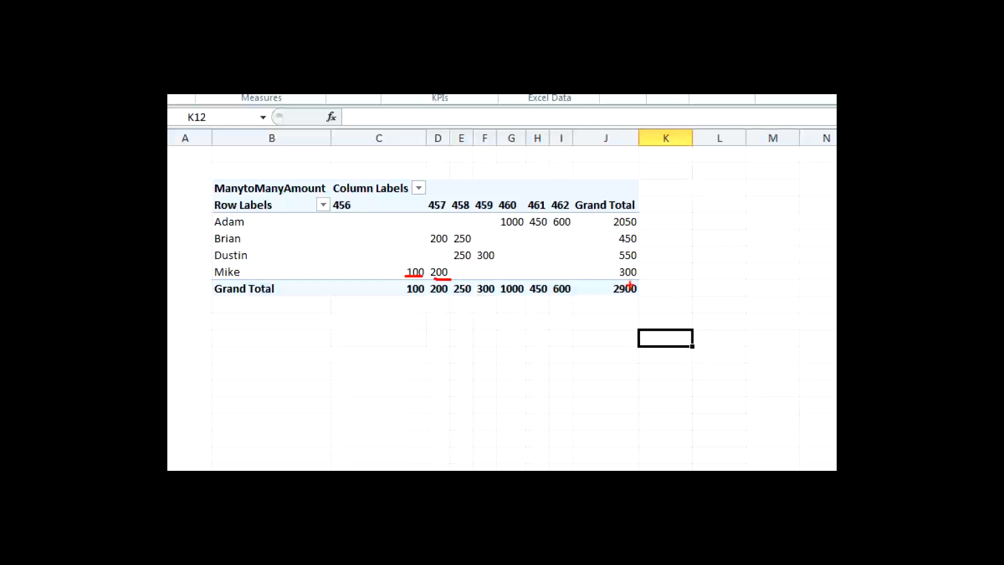
drag(618, 279, 647, 279)
key(e)
drag(433, 243, 470, 244)
drag(623, 244, 639, 245)
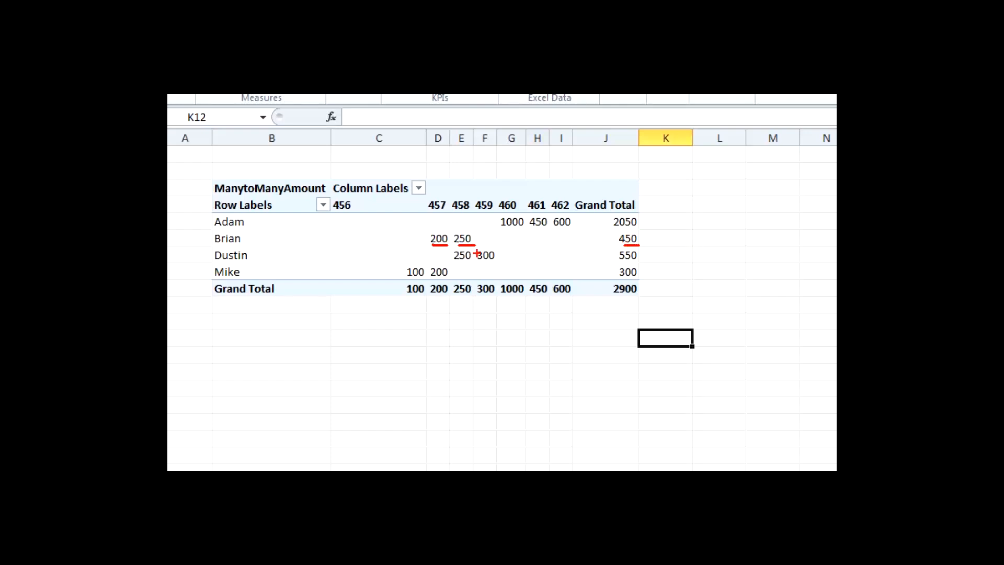
key(e)
- Examine how sale 457 is shared between two reps, and compare the column totals and rep totals with the overall Grand Total
mouse_move(417, 231)
mouse_down()
mouse_move(431, 270)
mouse_move(455, 280)
mouse_up()
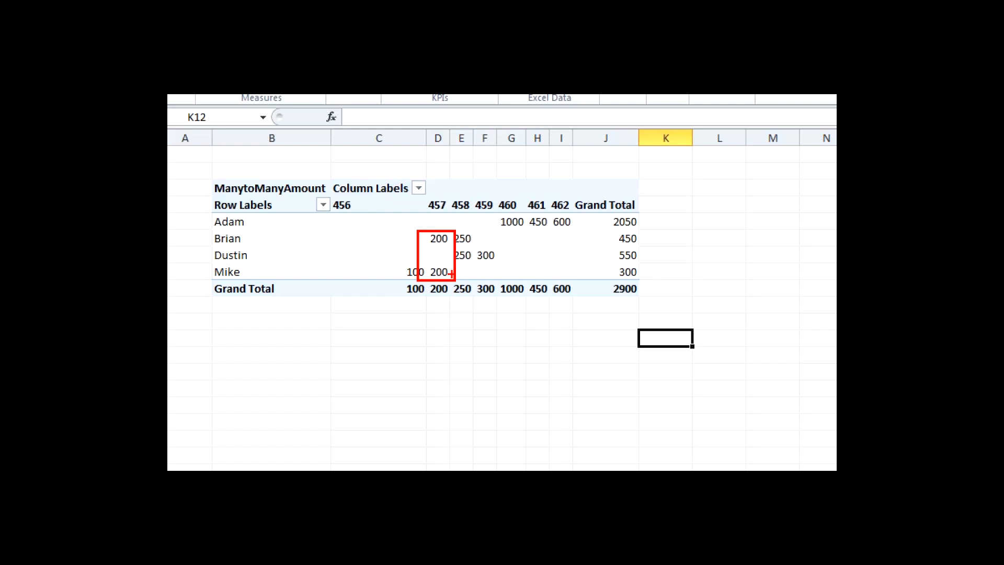
key(e)
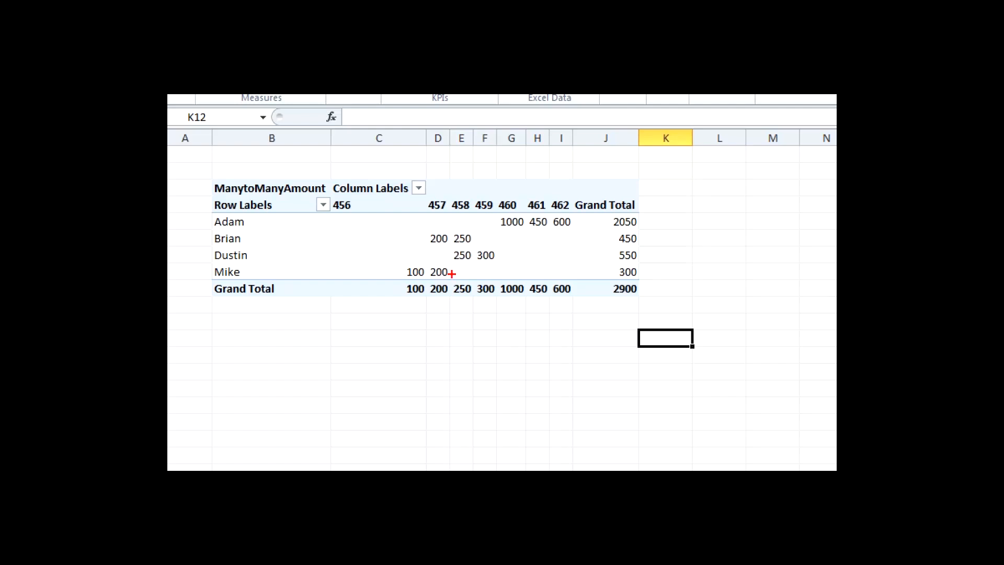
mouse_move(394, 277)
mouse_down()
mouse_move(433, 311)
mouse_move(589, 297)
mouse_up()
key(e)
drag(440, 194, 438, 167)
drag(431, 298, 453, 298)
mouse_move(388, 281)
mouse_down()
mouse_move(556, 310)
mouse_move(590, 306)
mouse_up()
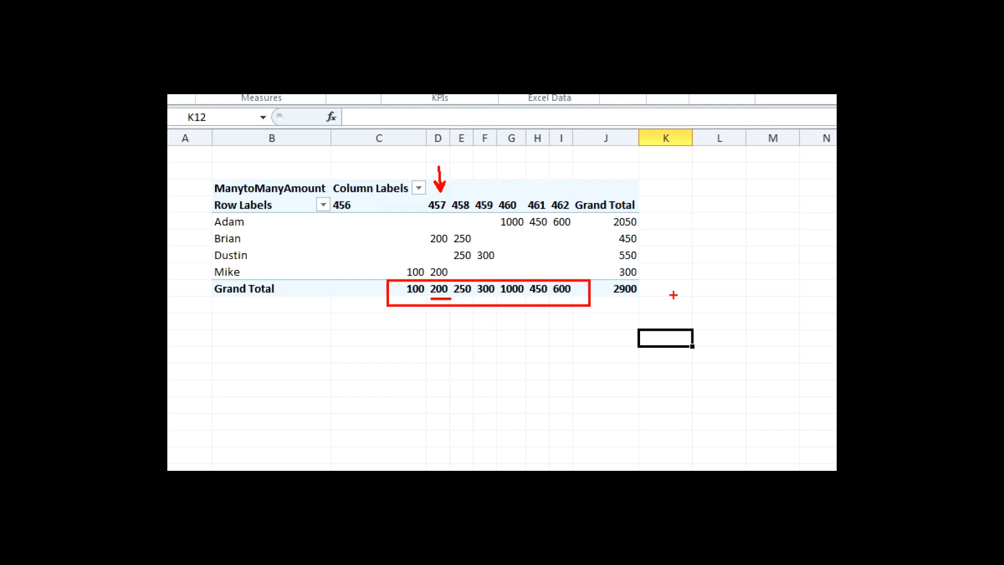
key(e)
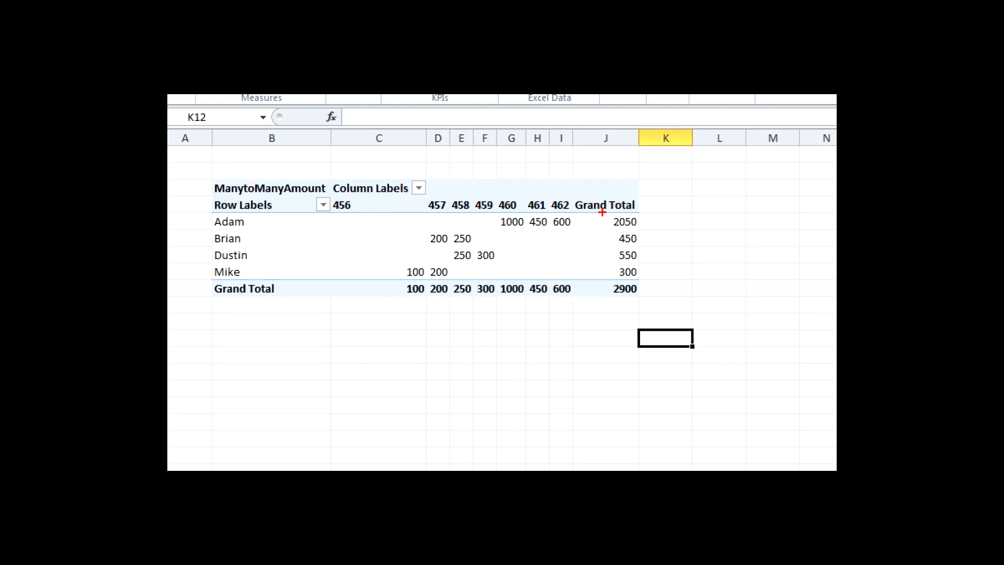
drag(602, 213, 647, 281)
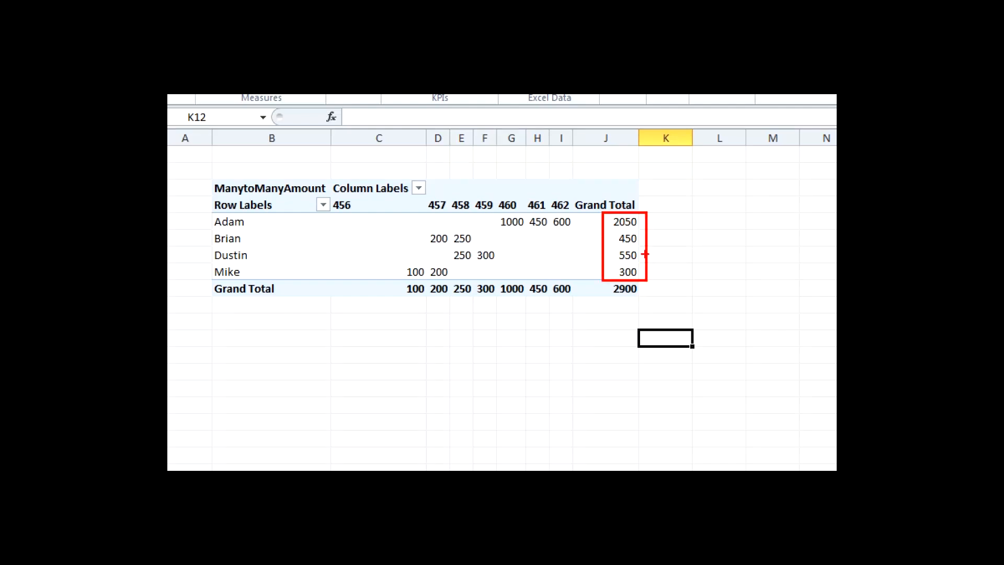
drag(618, 298, 643, 298)
- Remove the SalesID field from the PivotTable's column labels
click(511, 222)
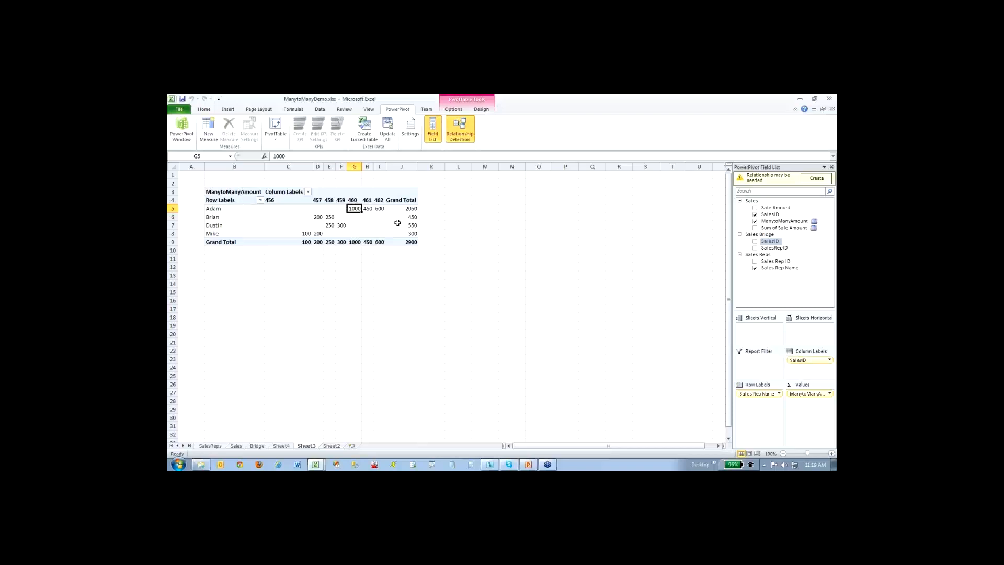
click(408, 241)
click(413, 226)
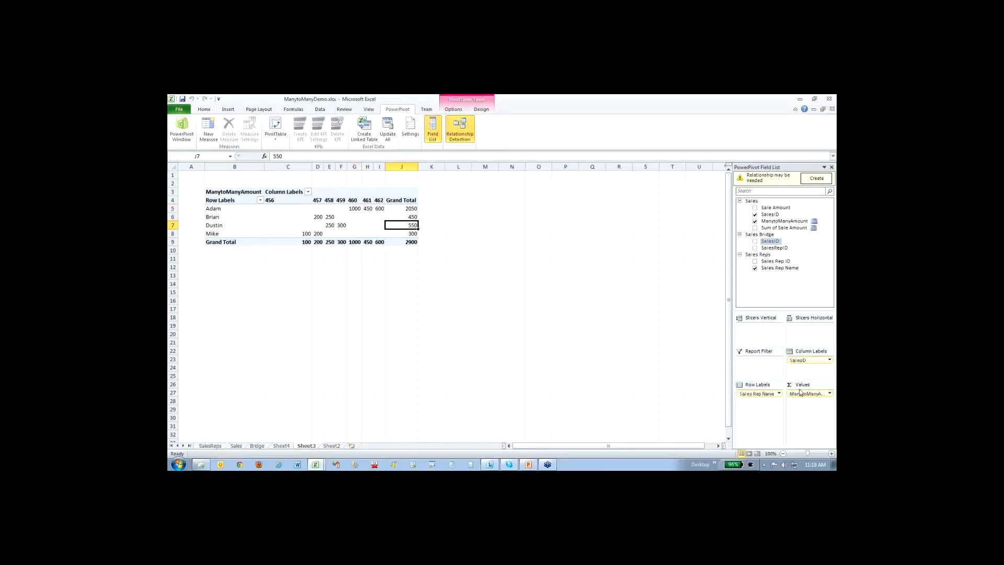
drag(808, 360, 682, 347)
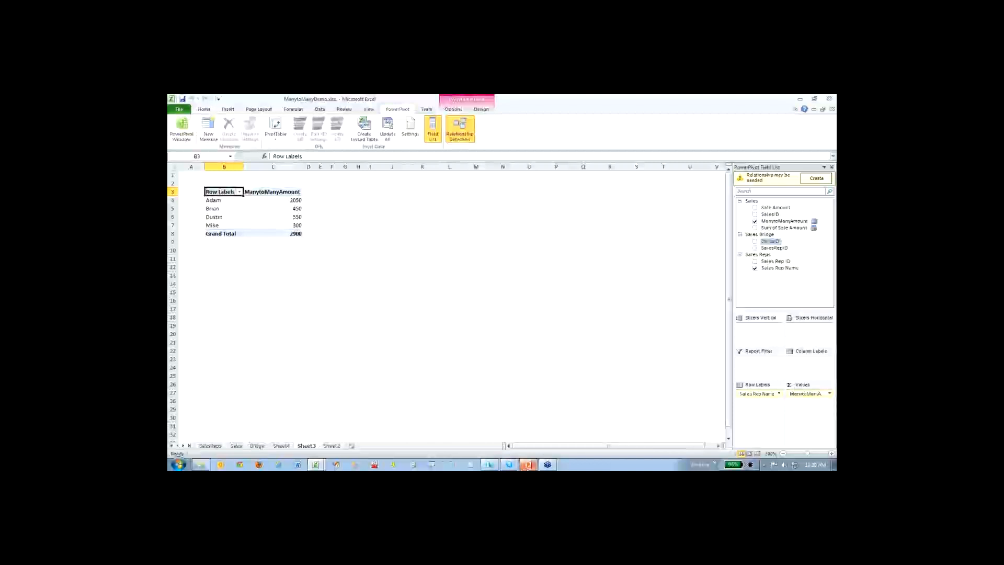
- Switch to the PowerPoint presentation, start the slide show from the many-to-many slide and advance to the Inactive Relationships slide
click(528, 465)
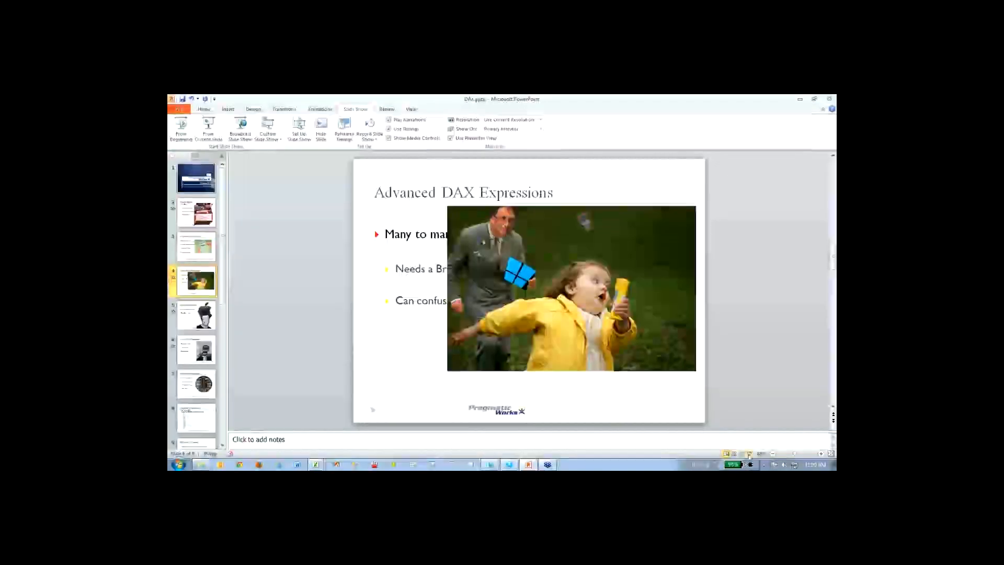
click(749, 454)
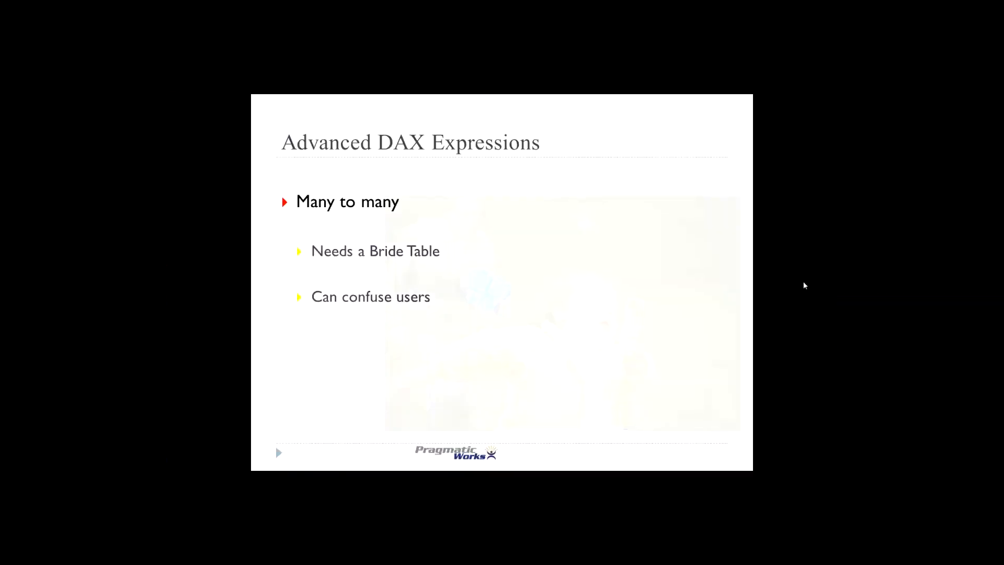
click(806, 286)
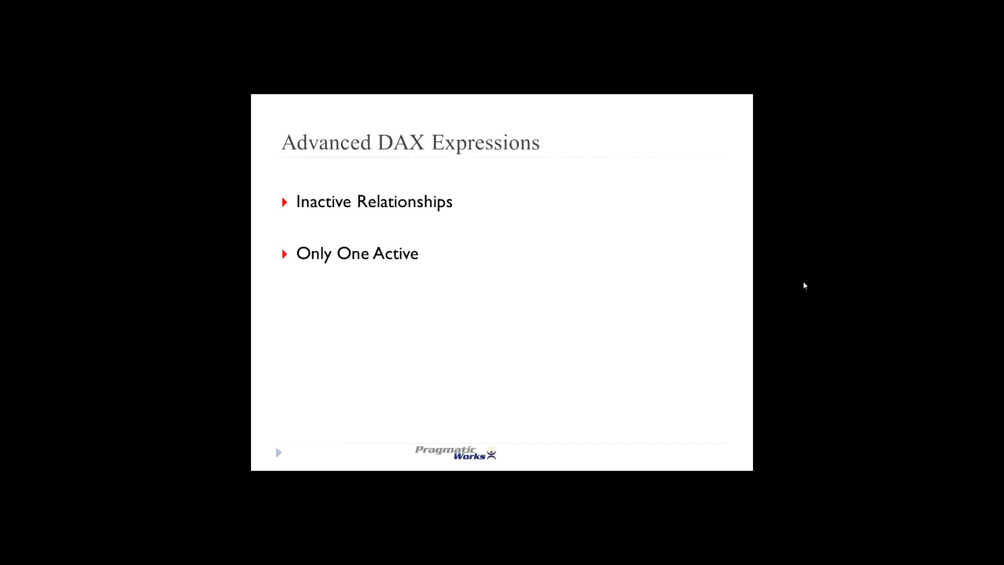
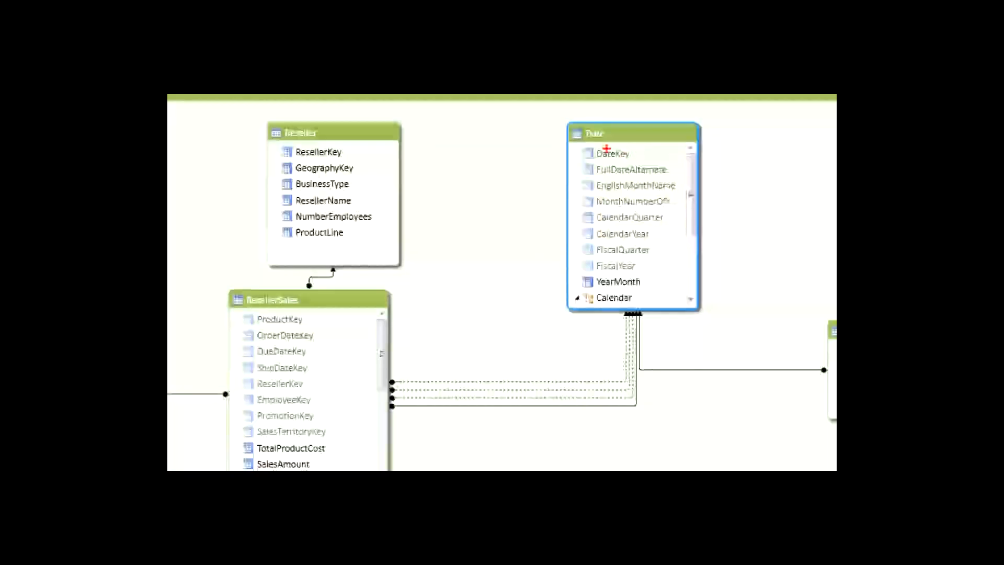
- Examine the Date table's columns and the four relationship lines between ResellerSales and Date in the diagram
mouse_move(595, 159)
mouse_down()
mouse_move(629, 157)
mouse_move(636, 182)
mouse_up()
mouse_move(627, 228)
mouse_down()
mouse_move(608, 229)
mouse_move(635, 244)
mouse_move(647, 282)
mouse_up()
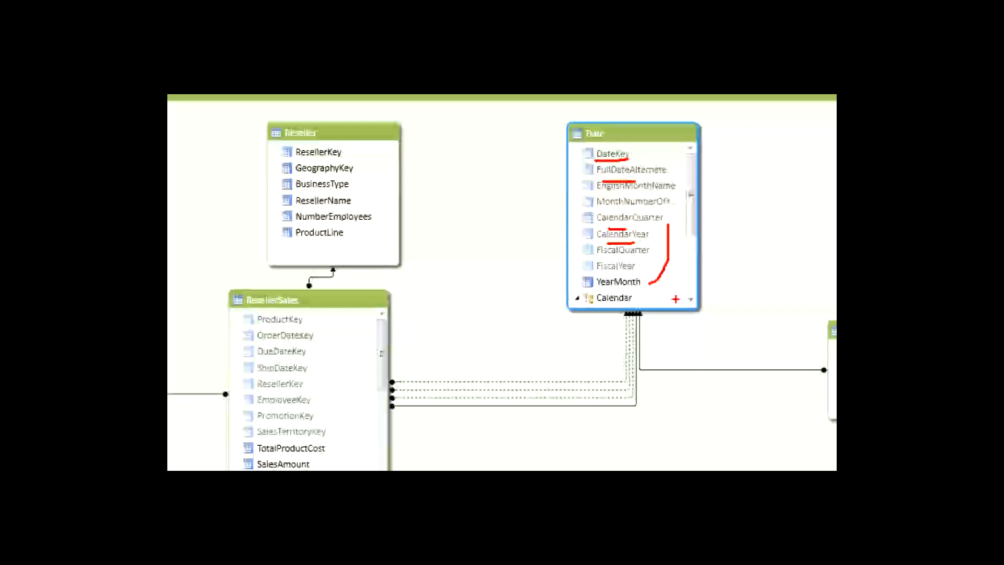
mouse_move(409, 371)
mouse_down()
mouse_move(469, 413)
mouse_move(503, 415)
mouse_up()
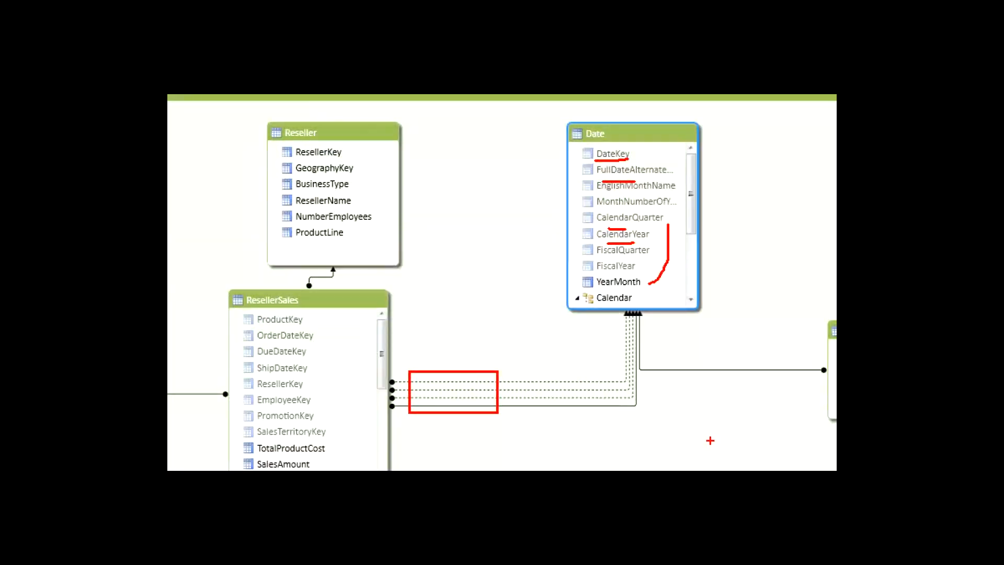
key(Escape)
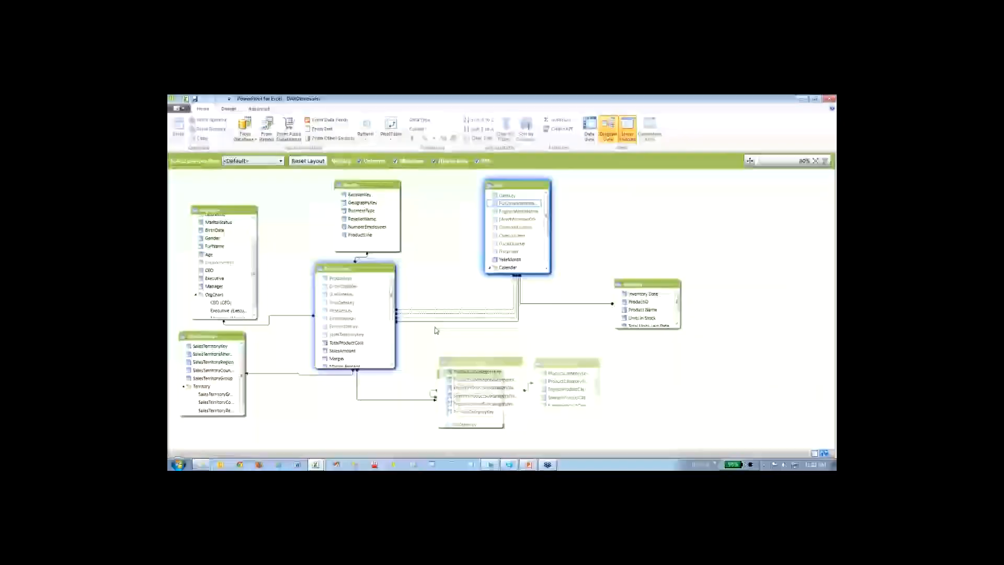
- Inspect the definition of the solid-line relationship between ResellerSales and Date, checking its key columns, and close it without changes
double_click(435, 321)
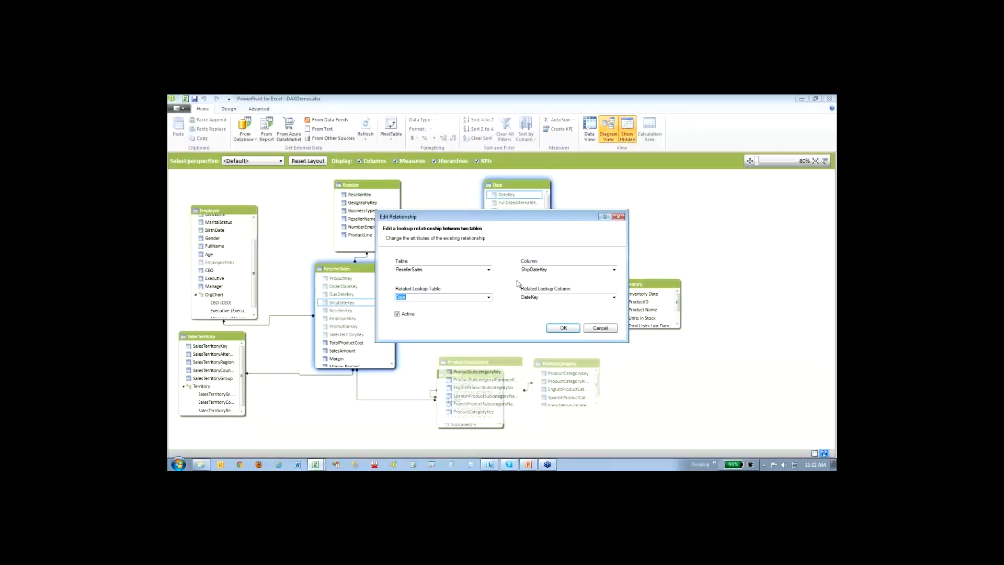
key(ctrl+1)
click(490, 278)
drag(540, 264, 530, 261)
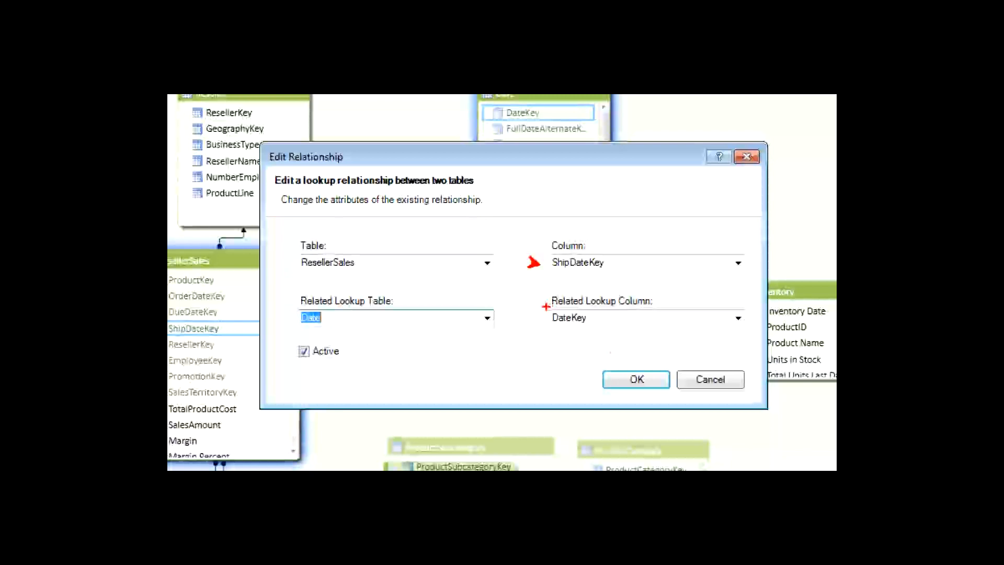
key(Escape)
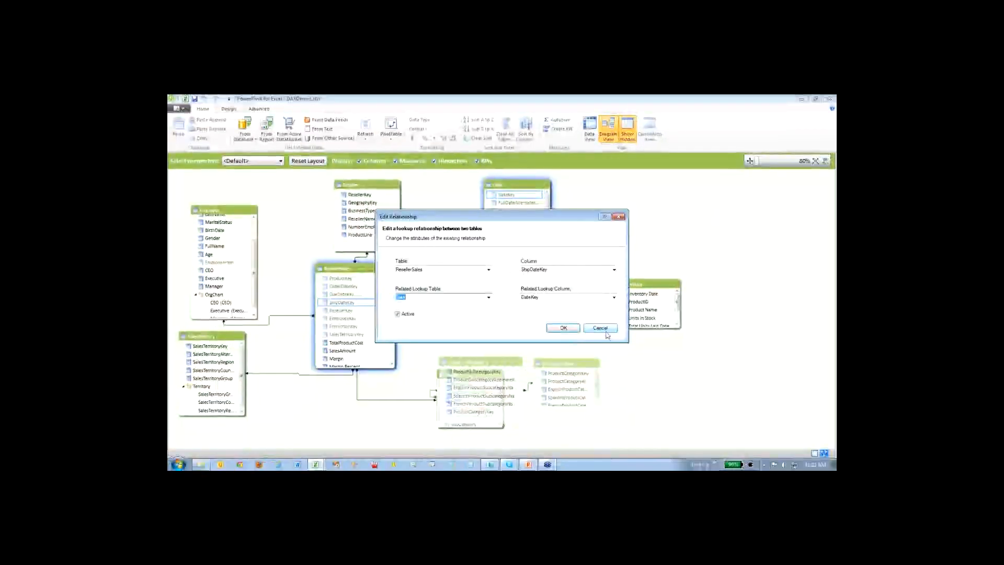
click(606, 329)
- Inspect the dotted DueDateKey relationship between ResellerSales and Date, checking its column, lookup column and Active setting, and close it
double_click(431, 317)
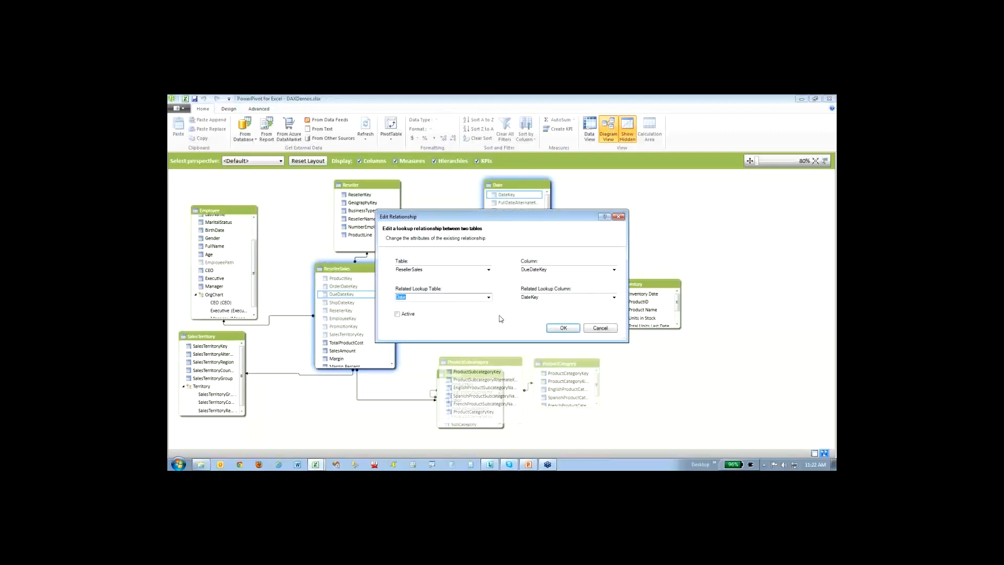
key(ctrl+1)
click(527, 214)
drag(529, 214, 516, 212)
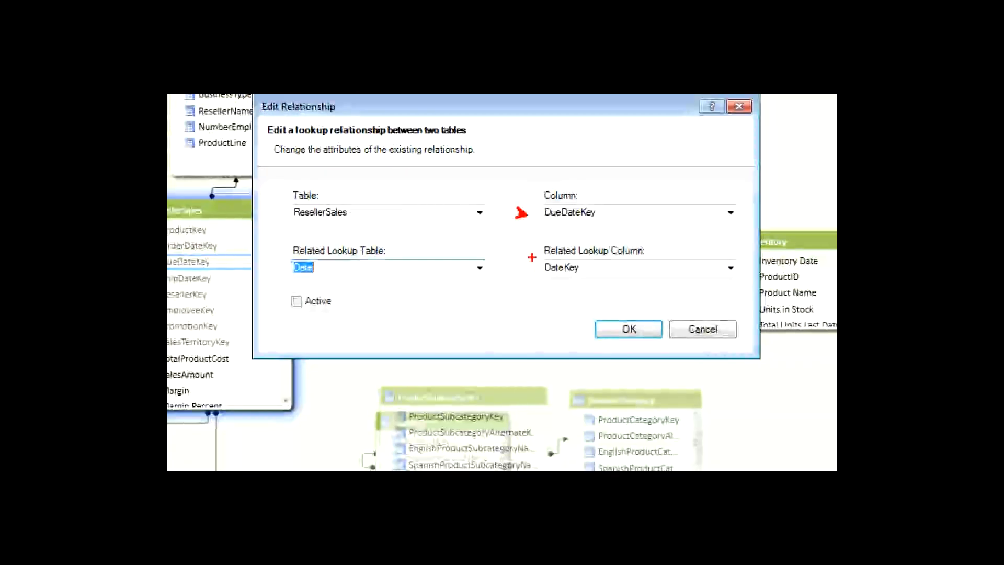
drag(532, 257, 517, 256)
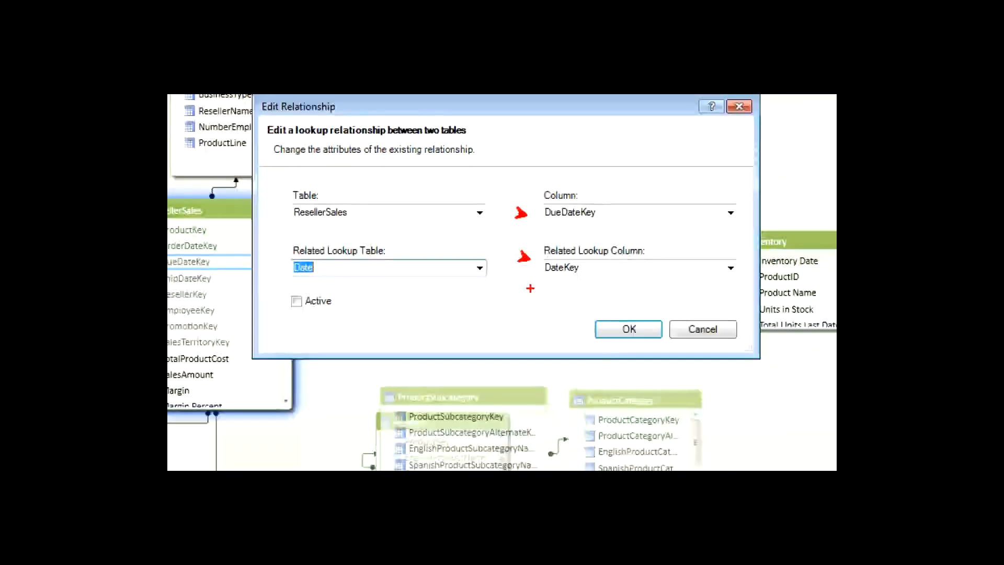
key(Escape)
key(Return)
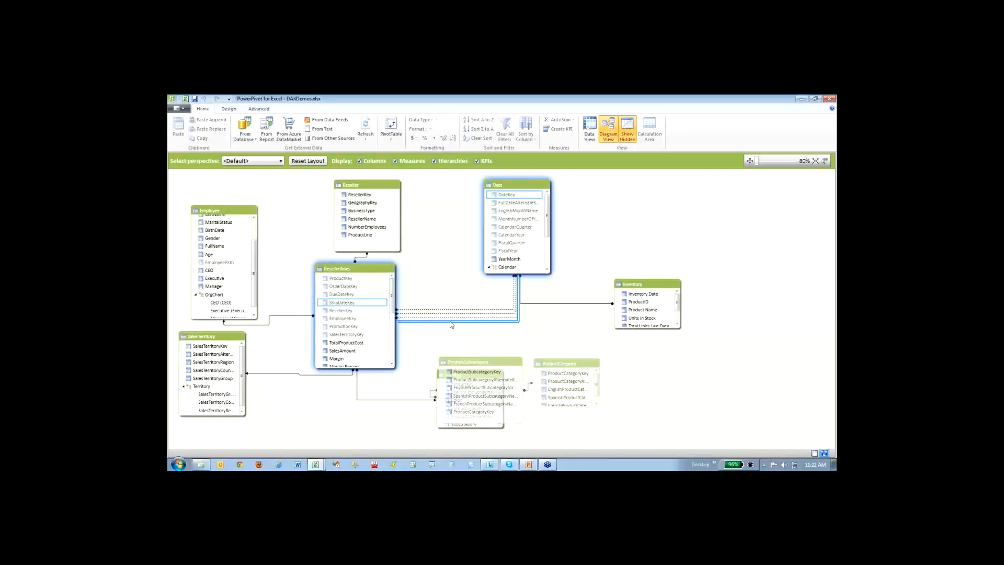
- Recheck the ShipDateKey relationship's Active setting and compare its solid line with the dotted relationship lines to the Date table
double_click(451, 324)
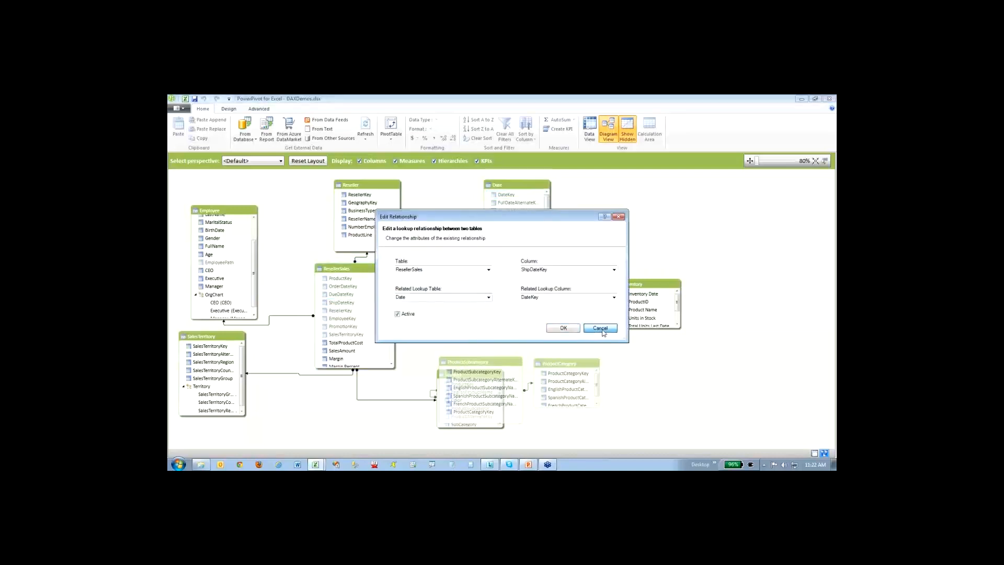
click(601, 328)
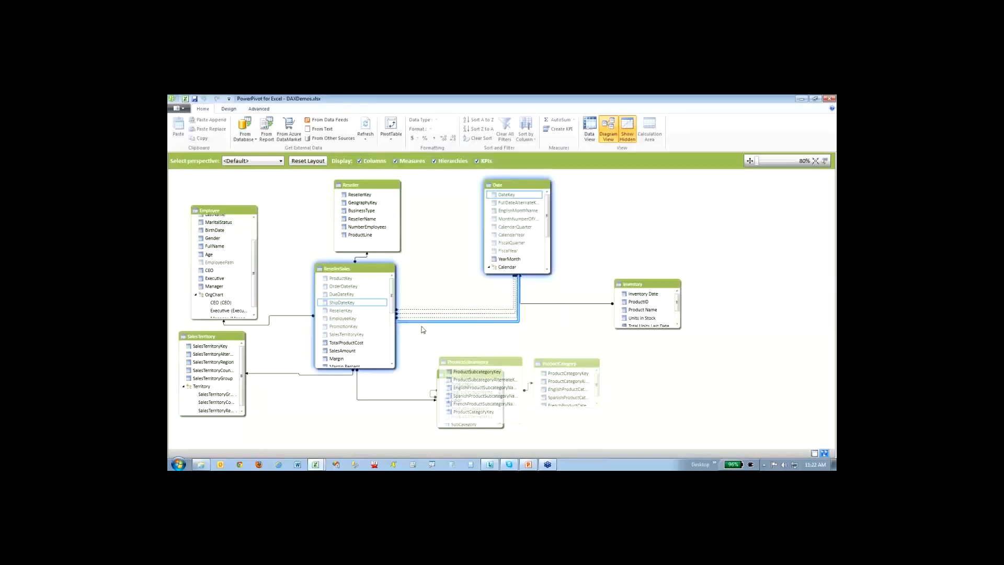
click(395, 237)
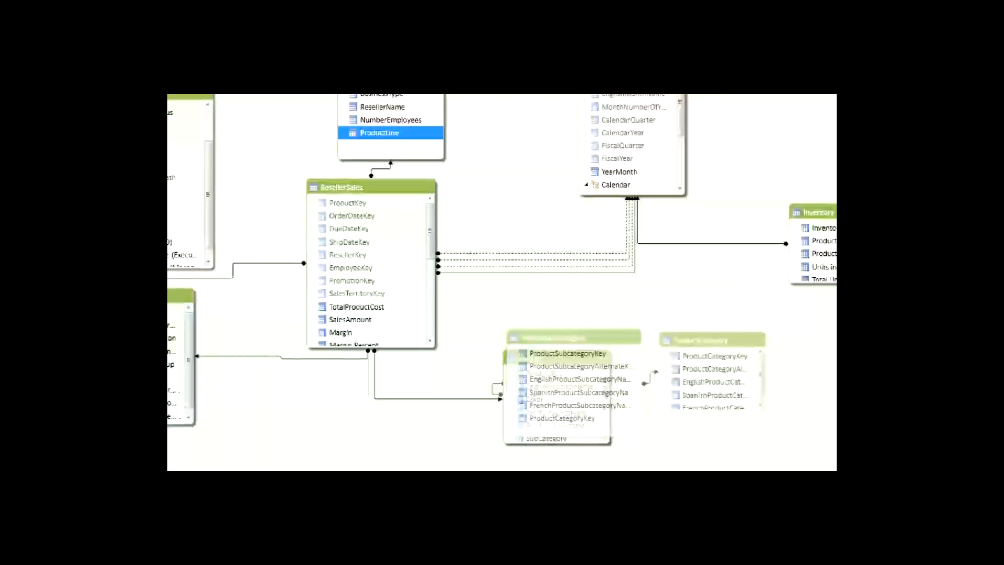
drag(491, 282, 481, 283)
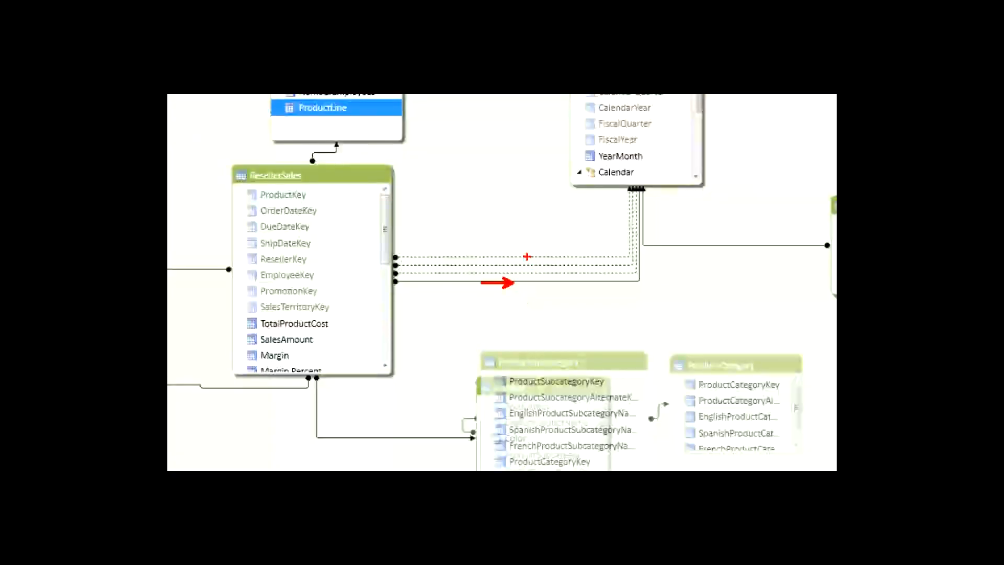
click(525, 256)
drag(531, 265, 538, 275)
key(Escape)
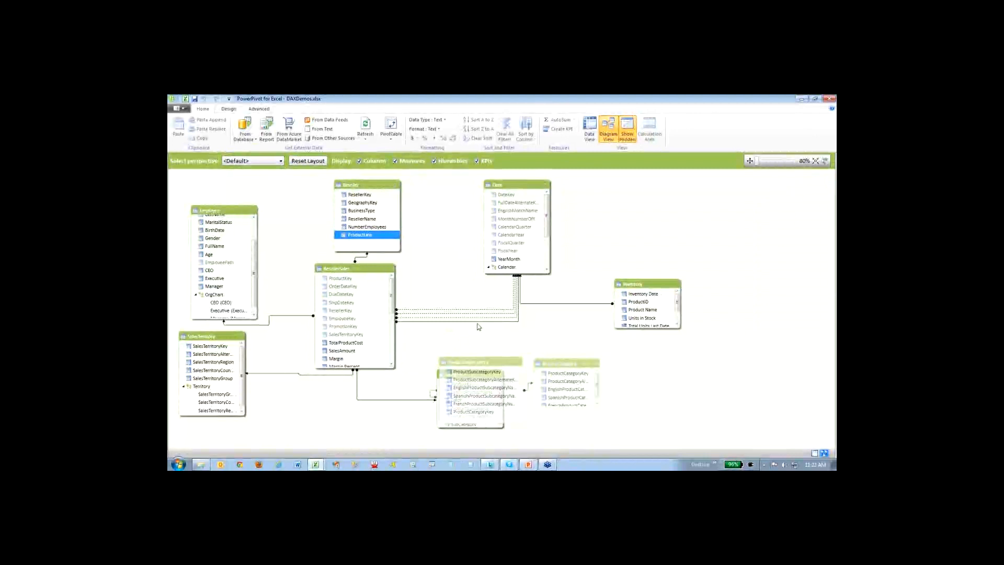
click(478, 322)
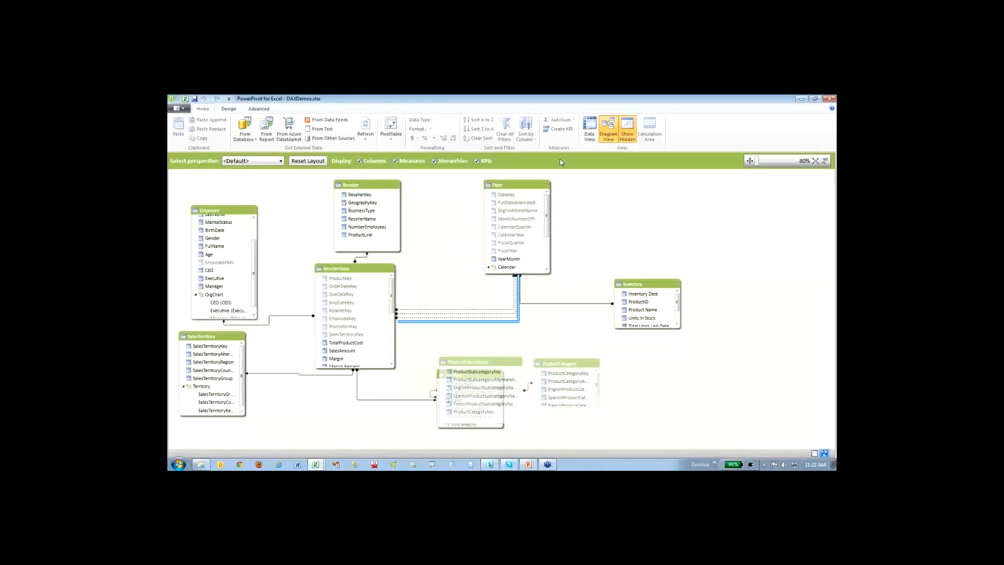
- Switch from the diagram to the data view and show the ResellerSales table's calculated columns and measures
click(594, 127)
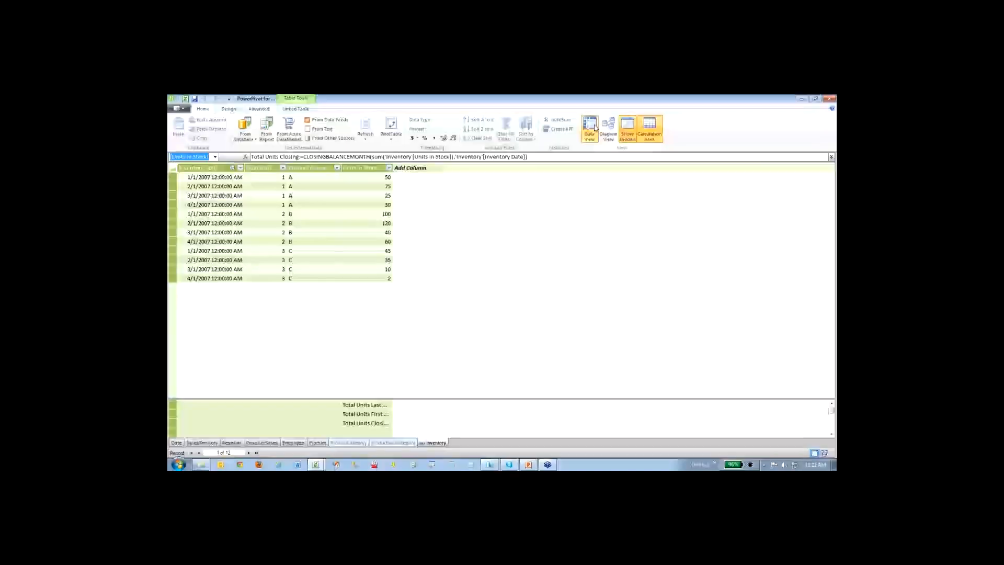
click(268, 443)
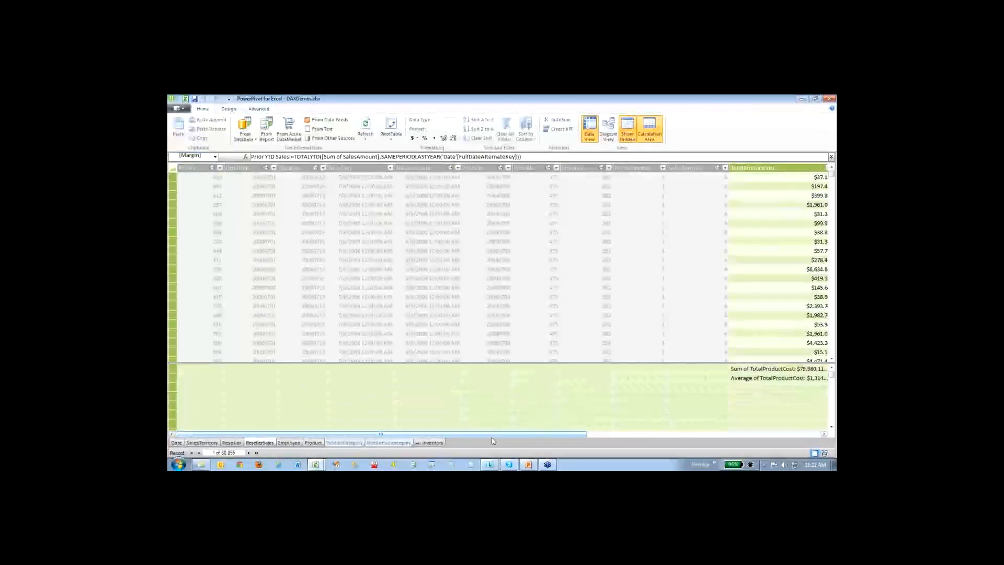
drag(486, 435, 721, 435)
- Look through the formulas of the measures under the Margin Percent, Margin and SalesAmount columns of ResellerSales
click(678, 369)
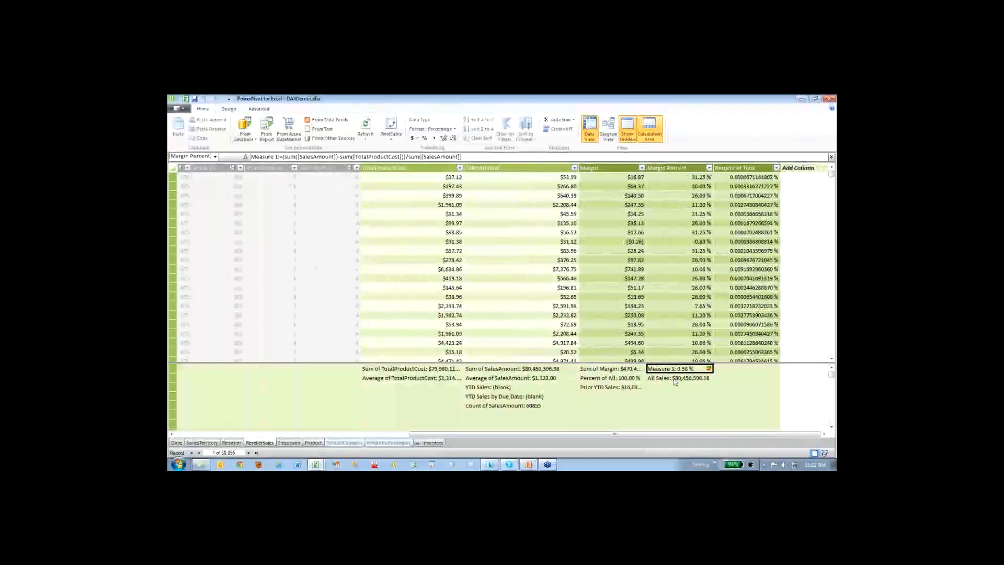
click(675, 378)
click(607, 371)
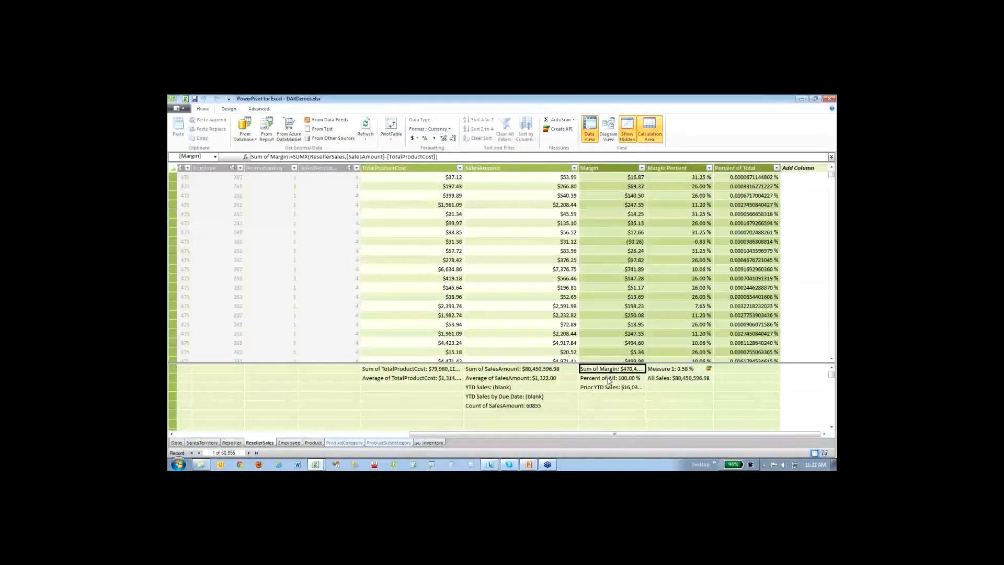
click(608, 379)
click(609, 388)
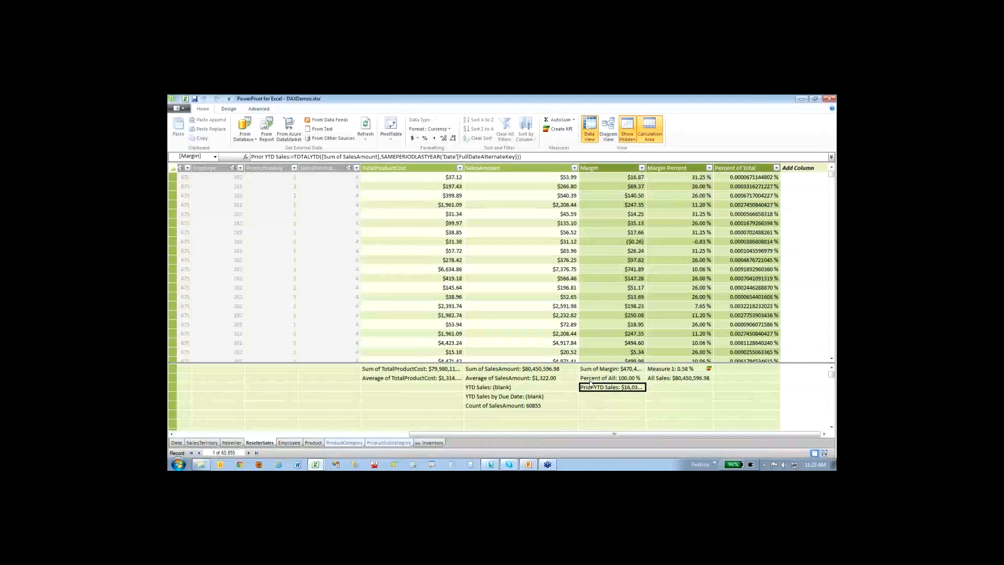
click(518, 406)
click(520, 398)
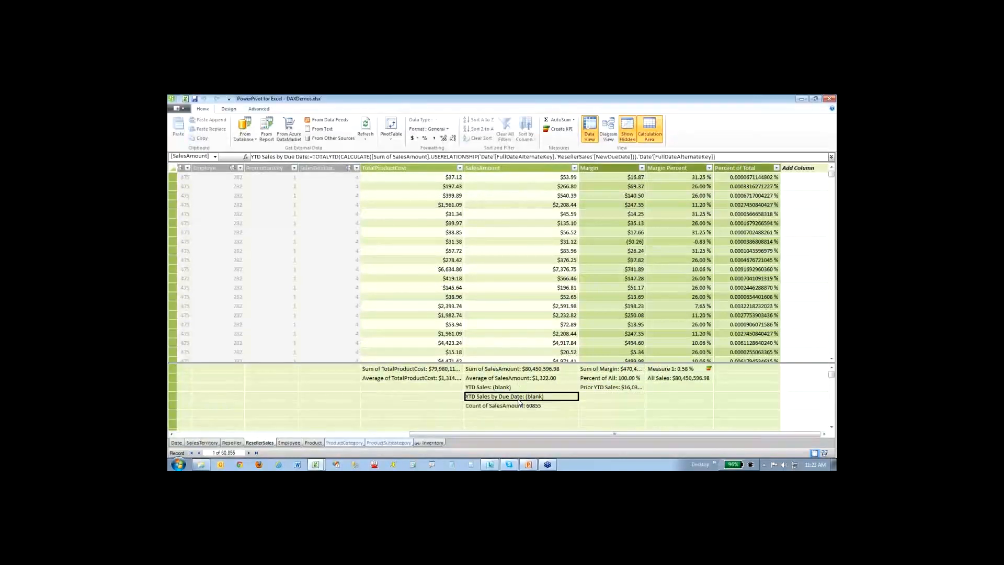
- Examine the YTD Sales measure's formula, covering the TOTALYTD function, the Sum of SalesAmount argument and the FullDateAlternateKey date argument
click(515, 388)
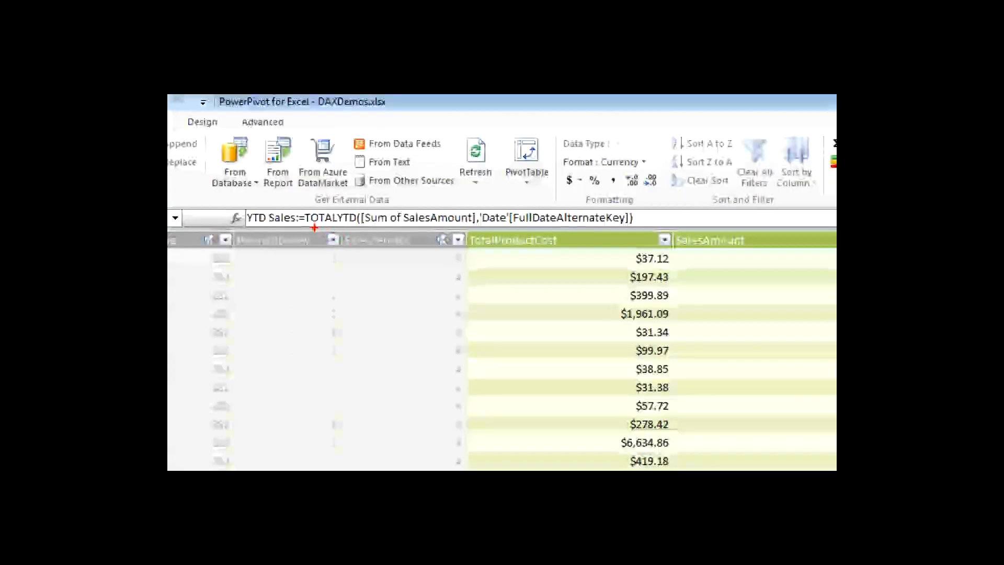
drag(310, 226, 356, 225)
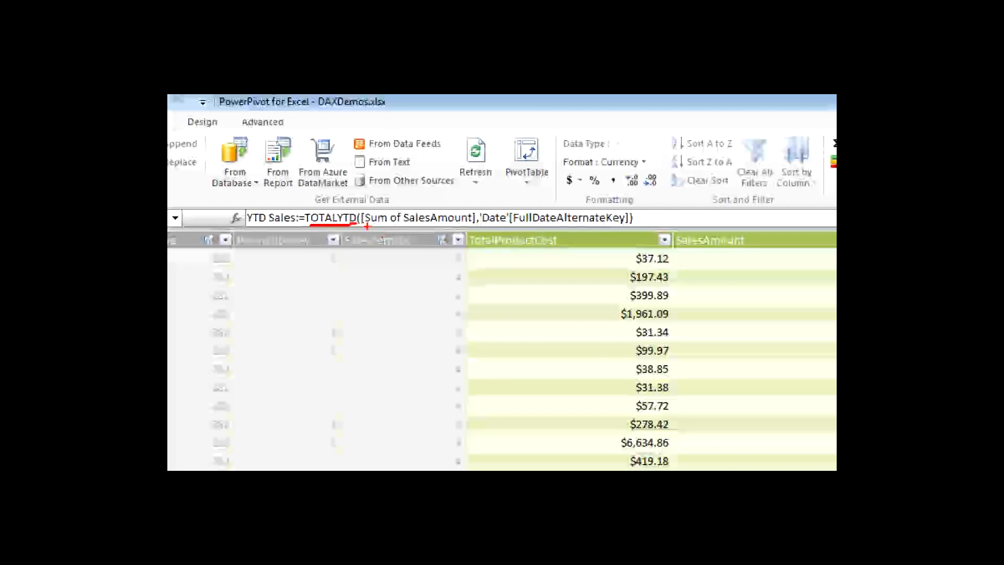
drag(368, 227, 472, 230)
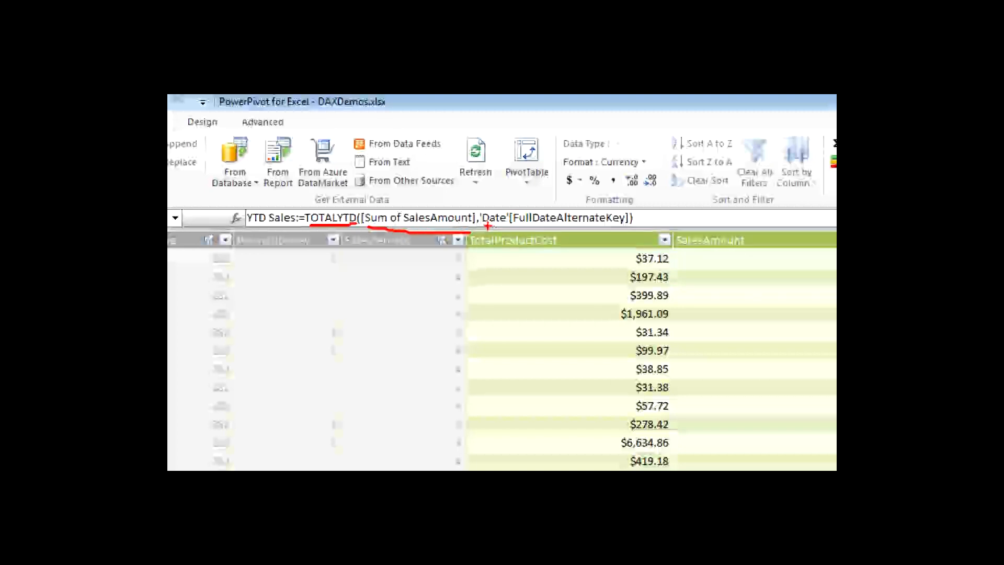
drag(487, 225, 630, 228)
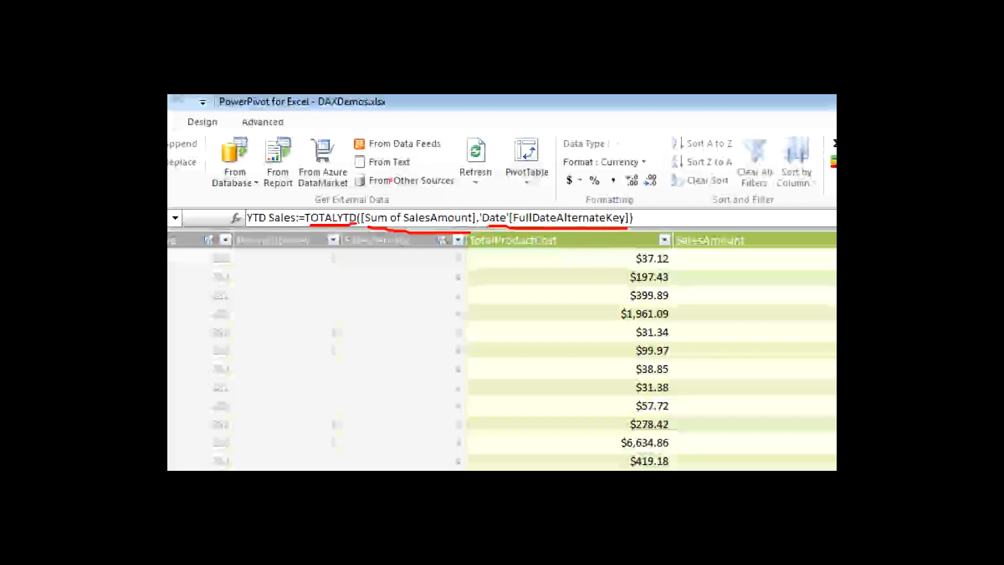
key(e)
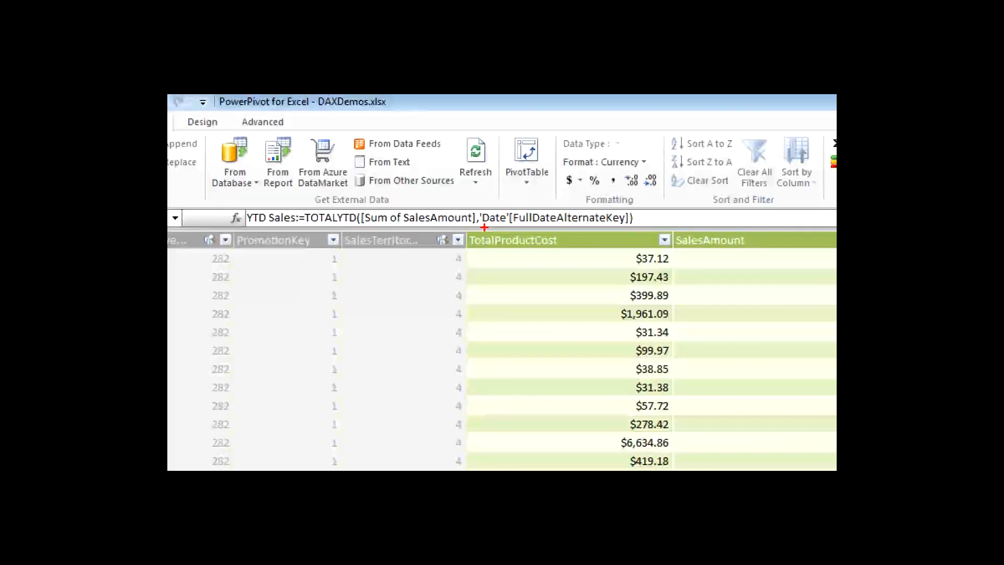
drag(485, 228, 632, 224)
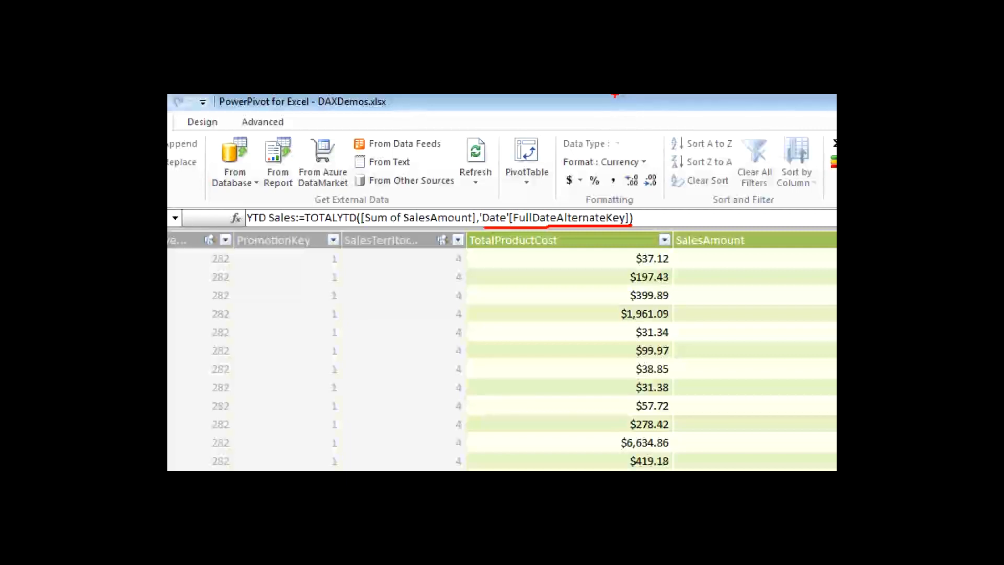
key(Escape)
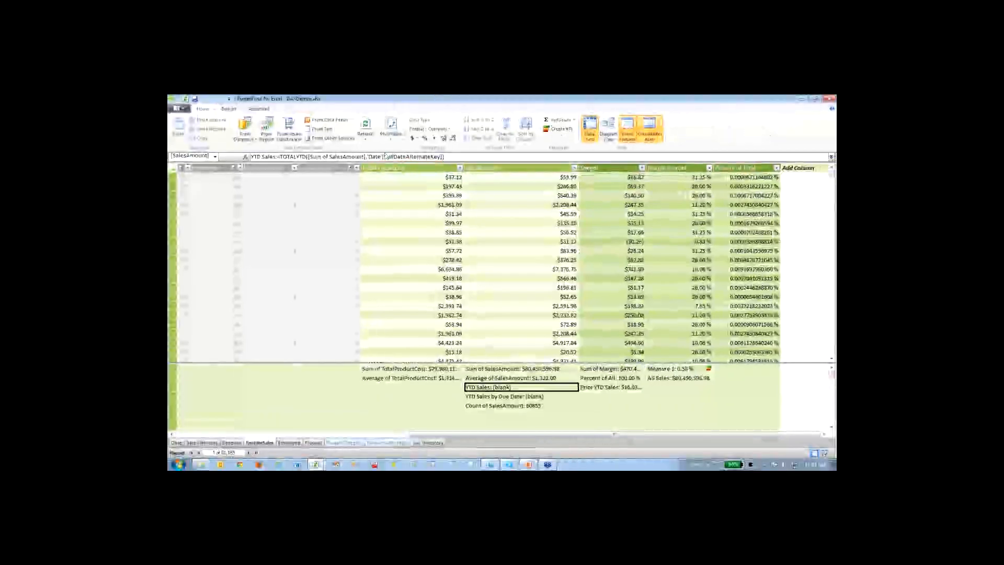
- Examine how the YTD Sales by Due Date formula uses TOTALYTD, CALCULATE and USERELATIONSHIP to link FullDateAlternateKey with NewDueDate
click(518, 399)
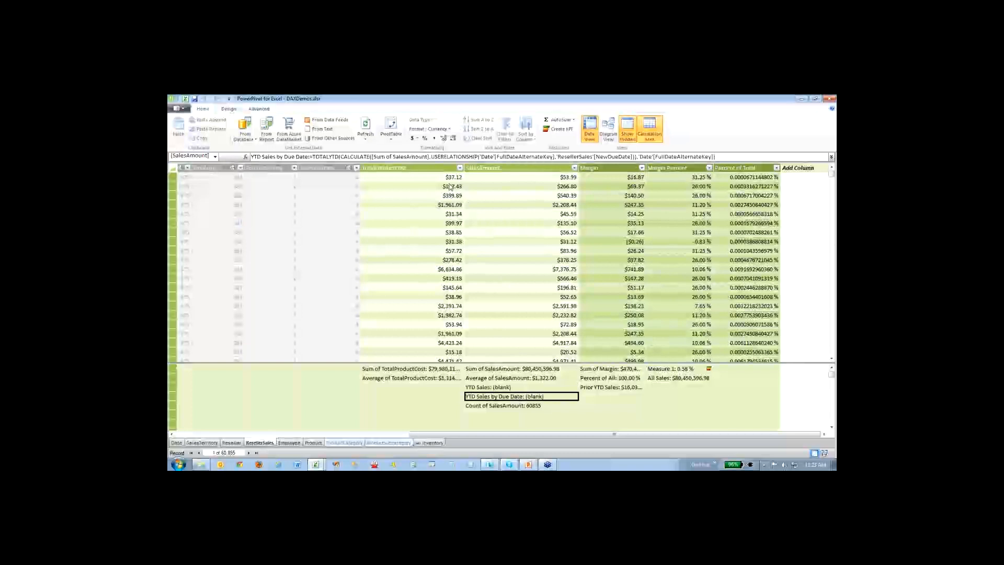
key(ctrl+1)
drag(317, 161, 326, 161)
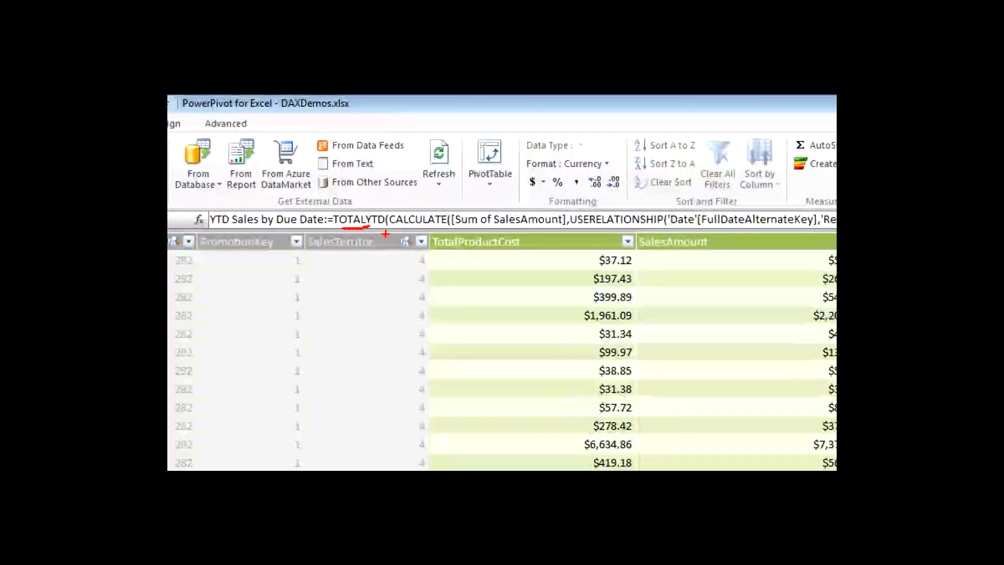
drag(396, 228, 402, 227)
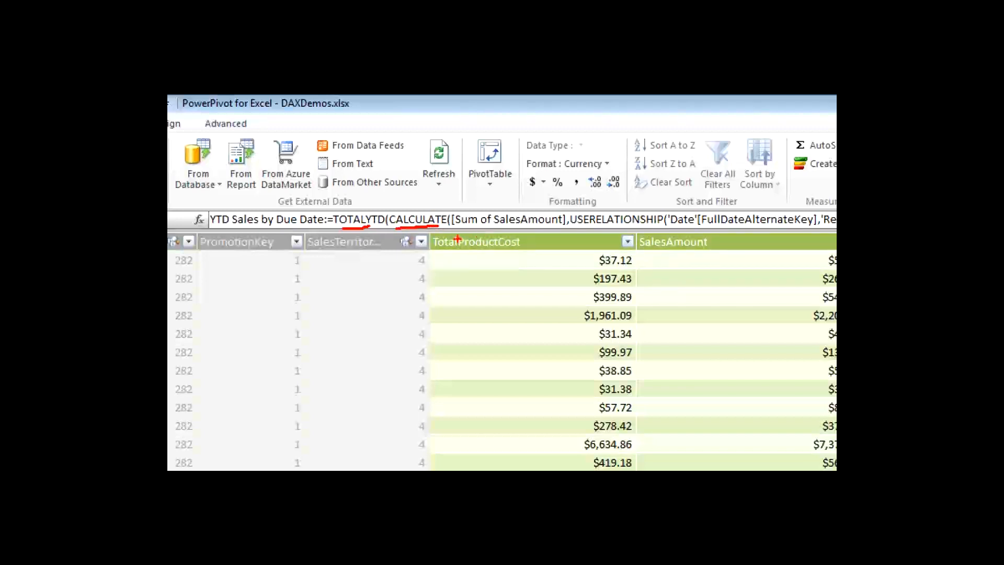
drag(459, 229, 638, 231)
key(e)
drag(569, 228, 583, 228)
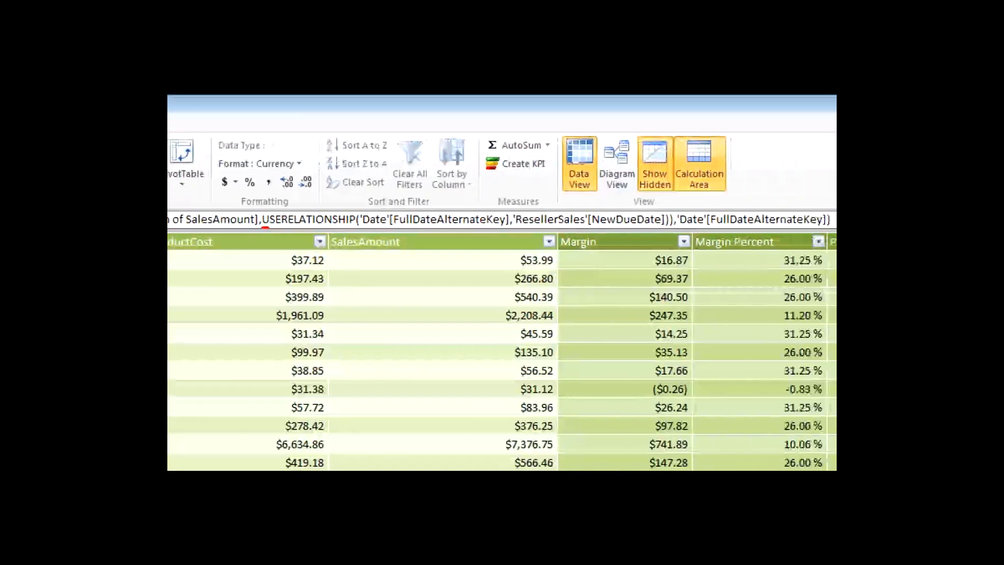
drag(279, 229, 310, 227)
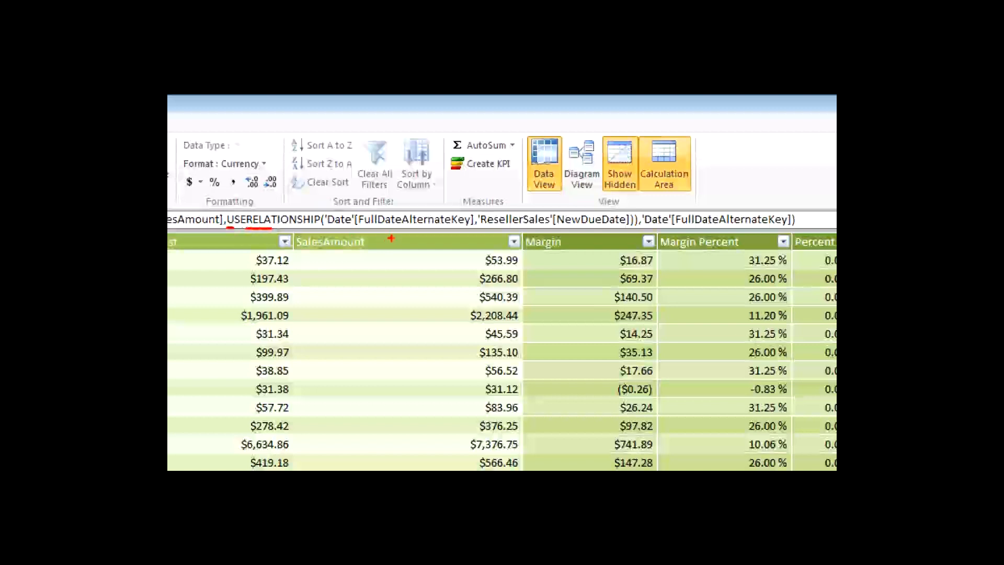
drag(334, 228, 617, 229)
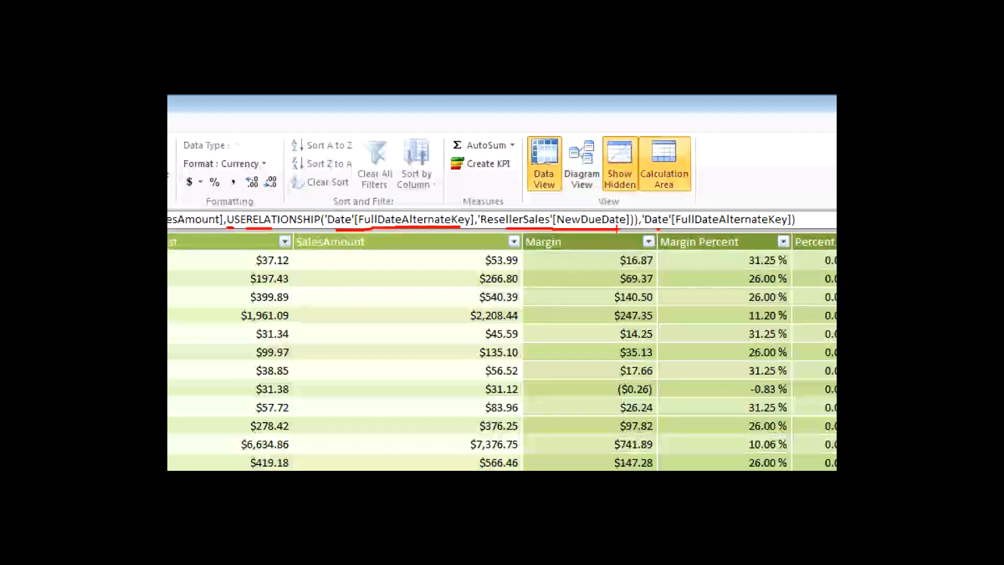
- Examine the NewDueDate argument, the closing FullDateAlternateKey argument and the whole USERELATIONSHIP expression in the YTD Sales by Due Date formula
mouse_move(604, 228)
mouse_down()
mouse_move(630, 226)
mouse_move(581, 201)
mouse_move(556, 226)
mouse_up()
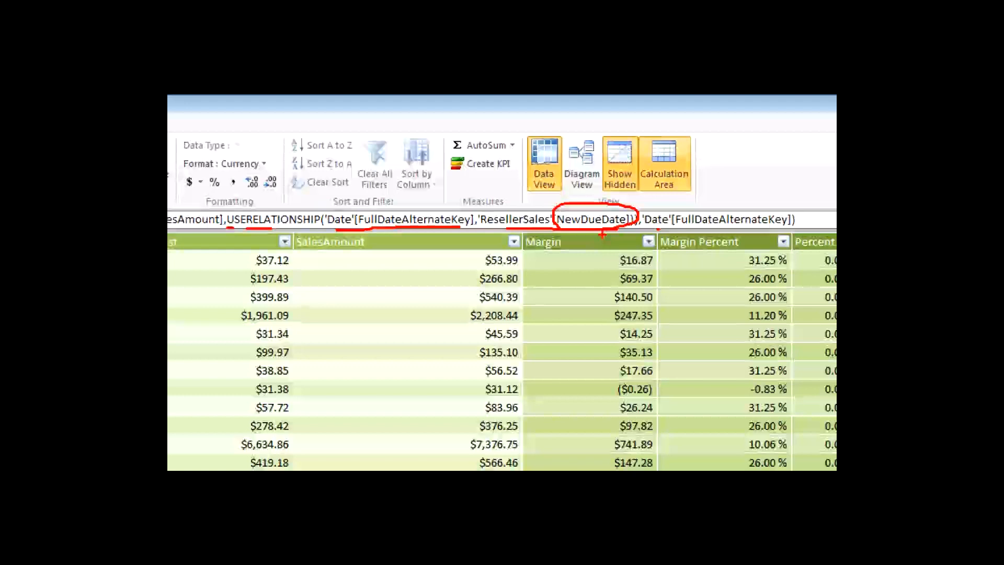
key(e)
drag(552, 229, 632, 229)
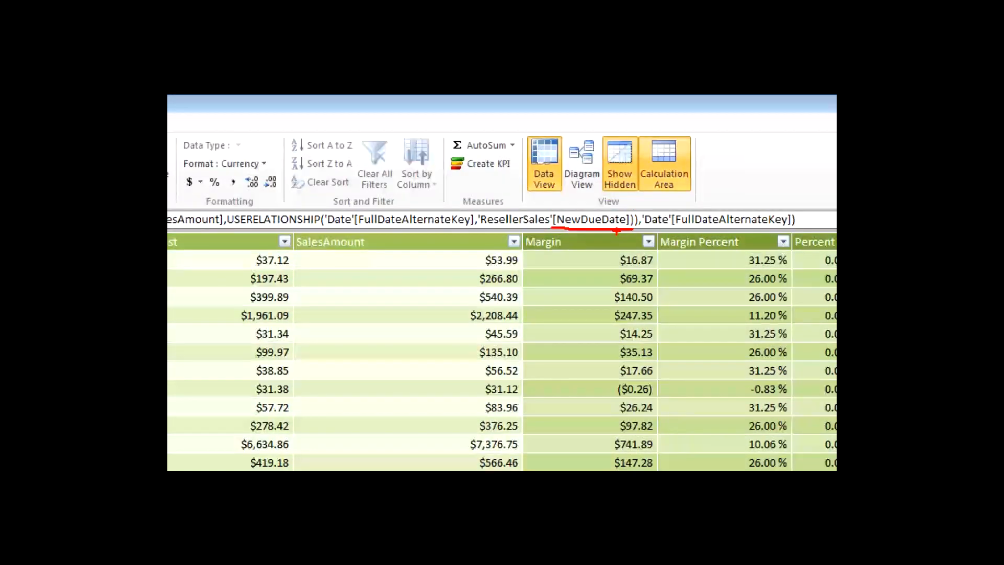
drag(650, 227, 786, 222)
key(e)
mouse_move(688, 213)
mouse_down()
mouse_move(341, 130)
mouse_move(167, 187)
mouse_up()
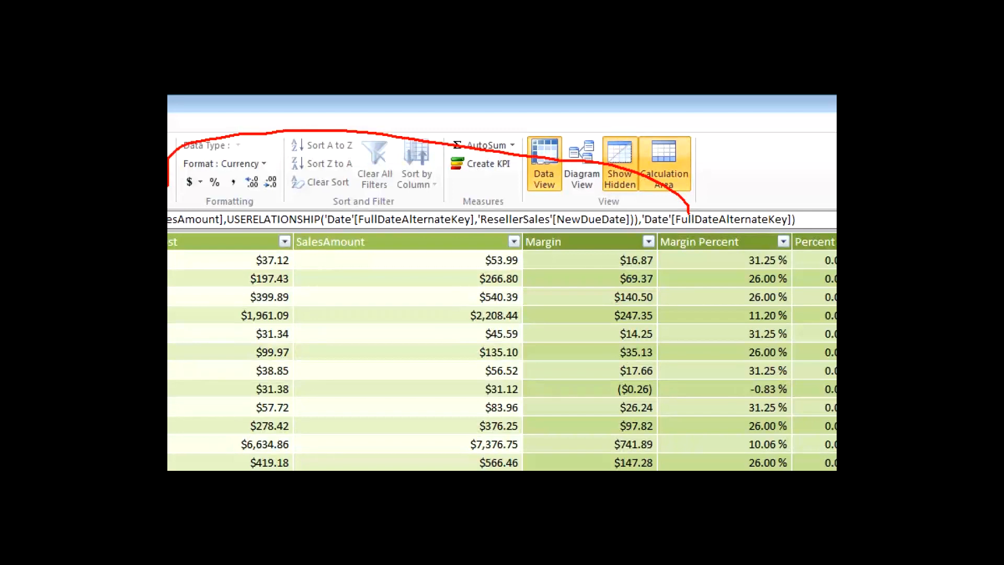
drag(657, 228, 681, 226)
drag(227, 210, 655, 234)
drag(644, 234, 644, 231)
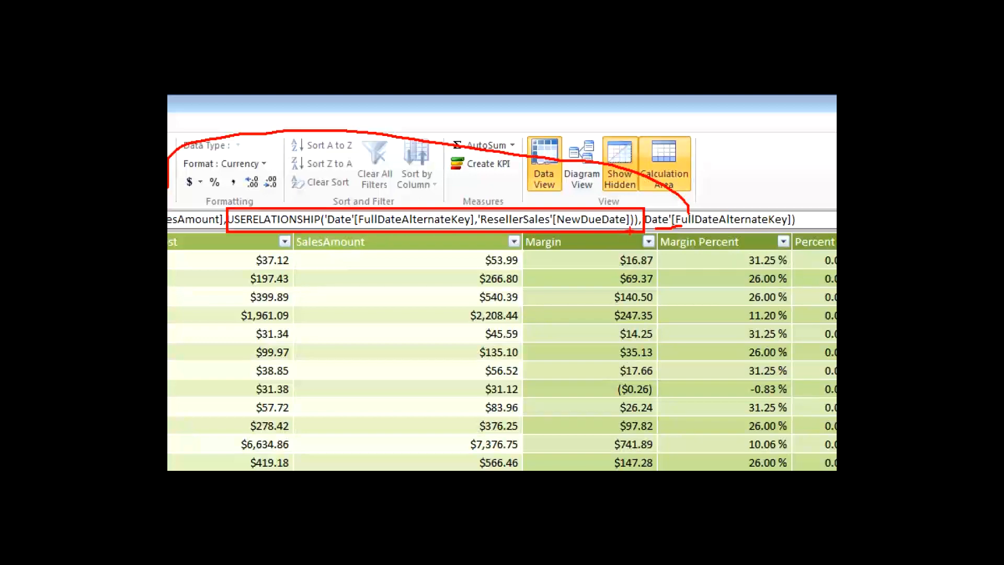
key(Escape)
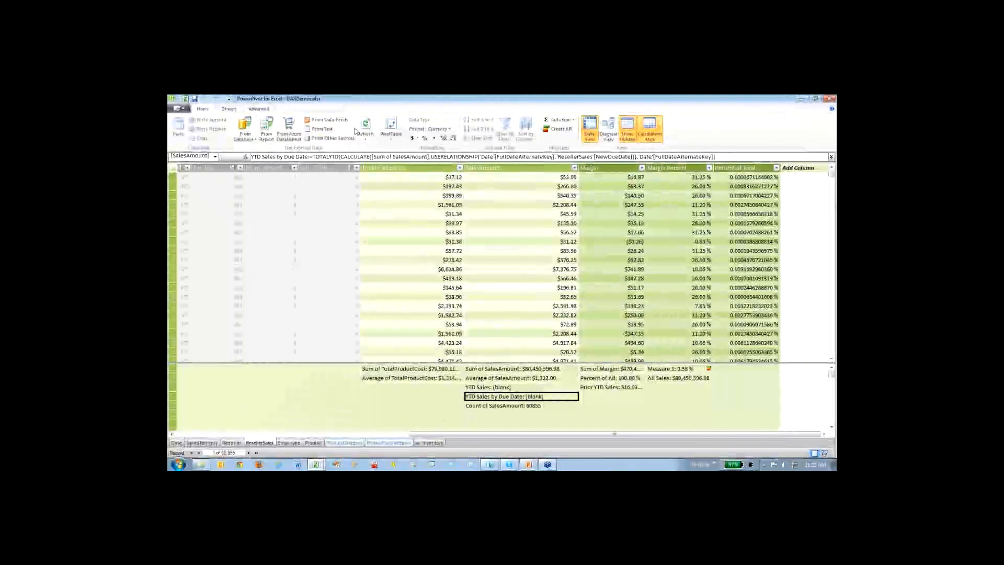
click(391, 127)
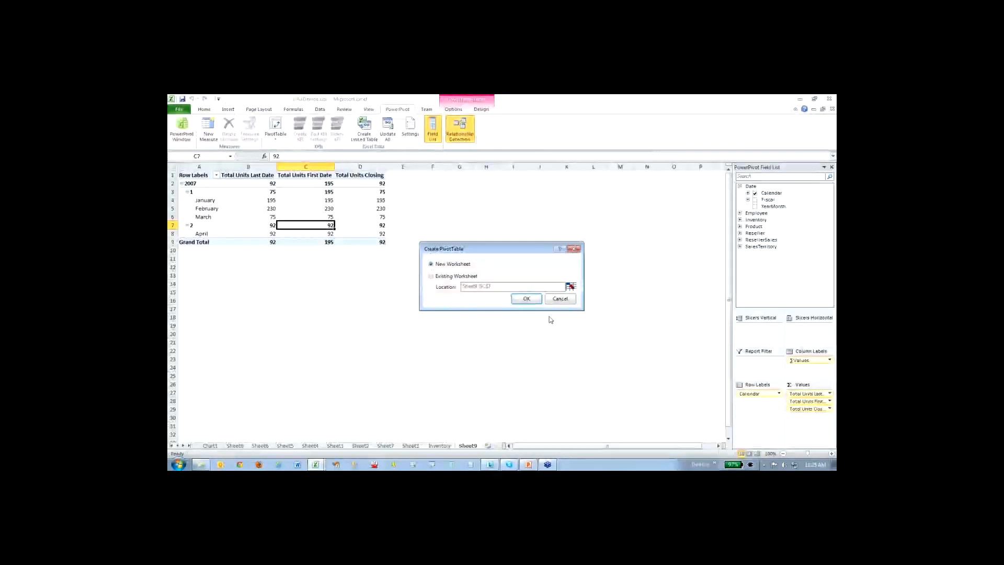
click(560, 298)
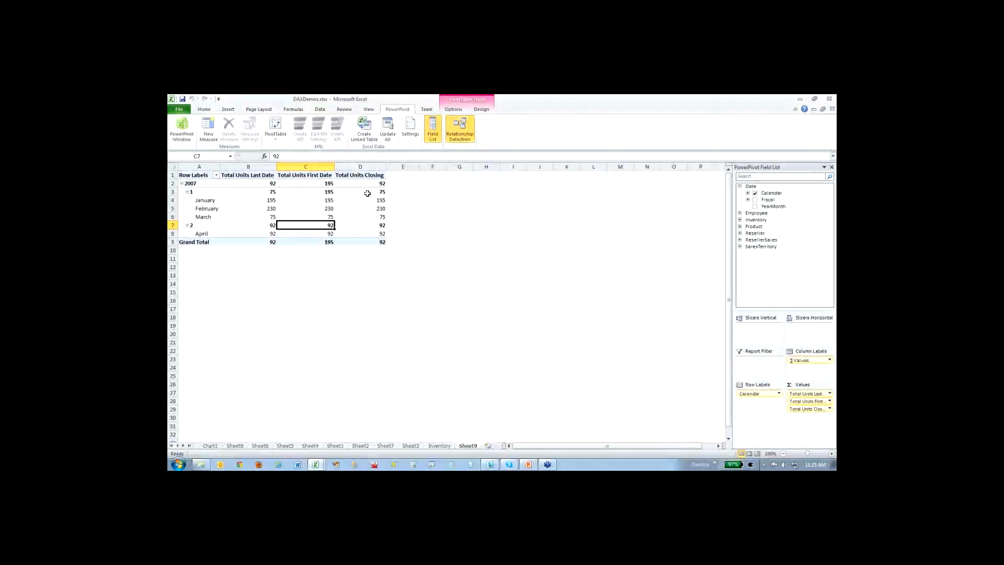
click(411, 445)
click(385, 445)
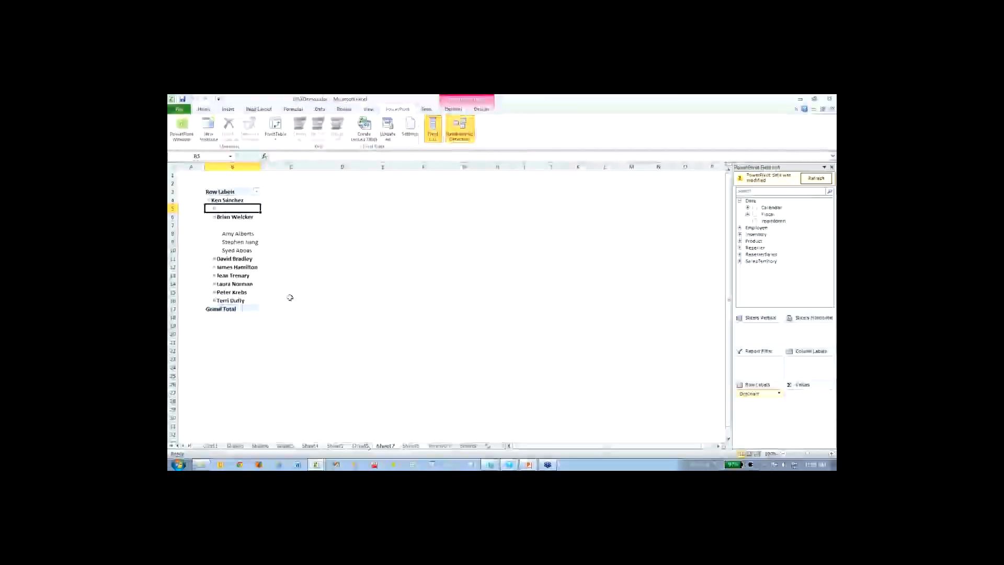
click(364, 446)
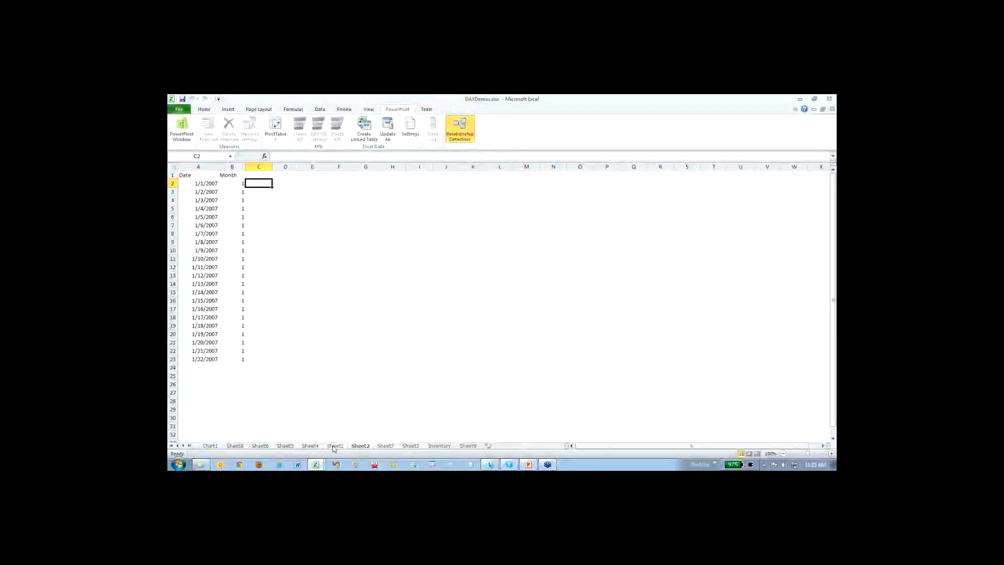
click(335, 446)
click(314, 447)
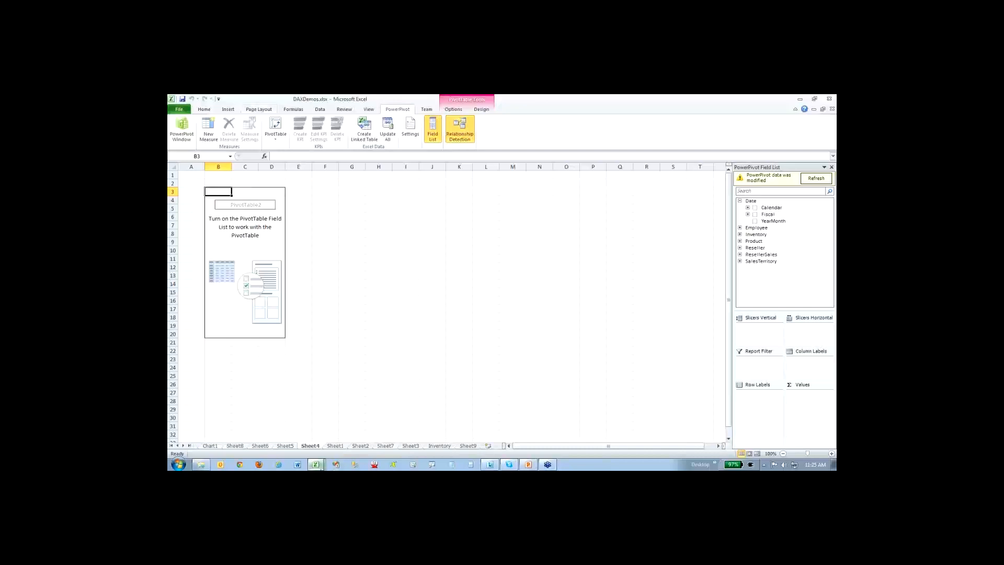
- From the PowerPivot window, create a PivotTable on a new worksheet with the Date table's Calendar hierarchy as row labels
click(315, 464)
click(324, 448)
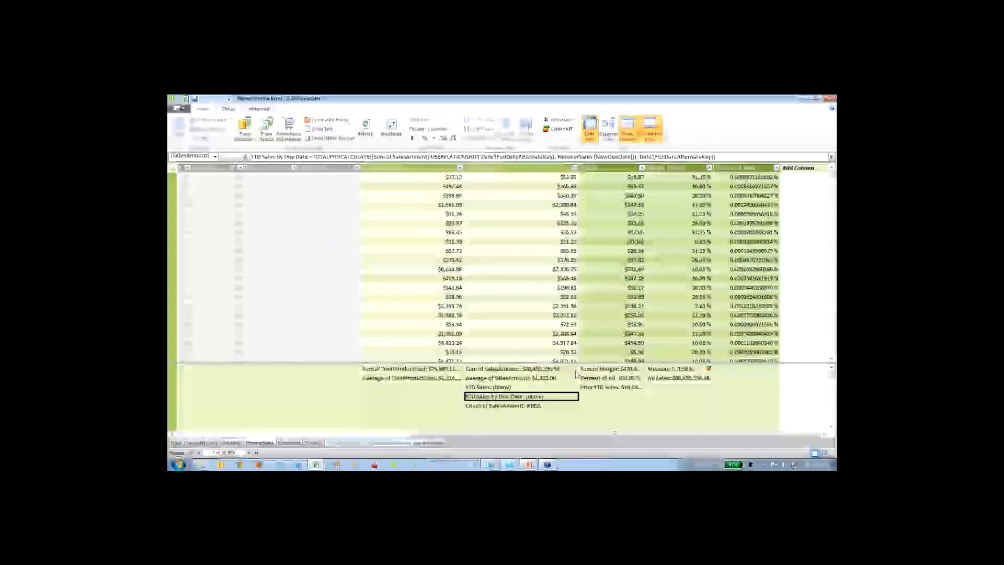
click(389, 128)
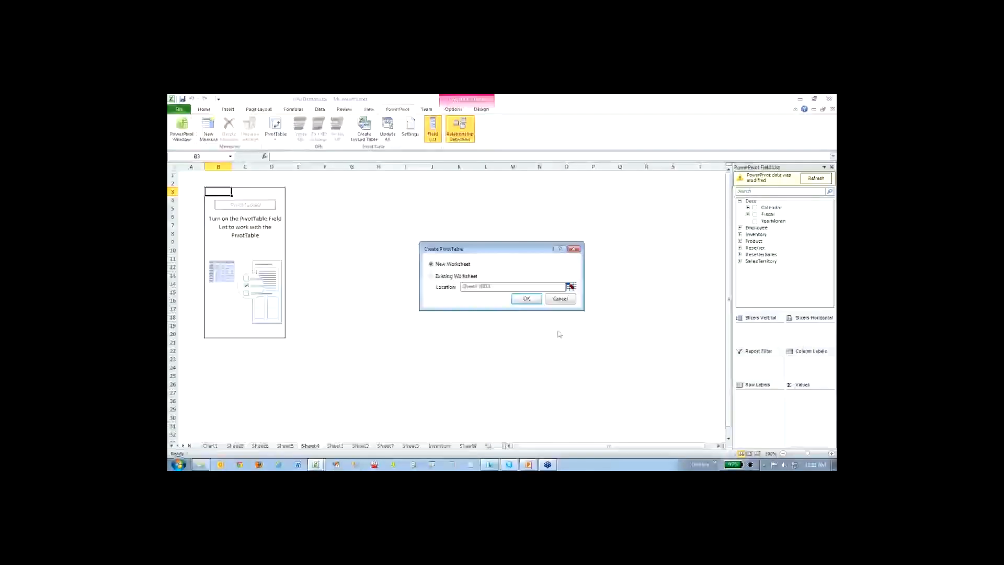
click(528, 298)
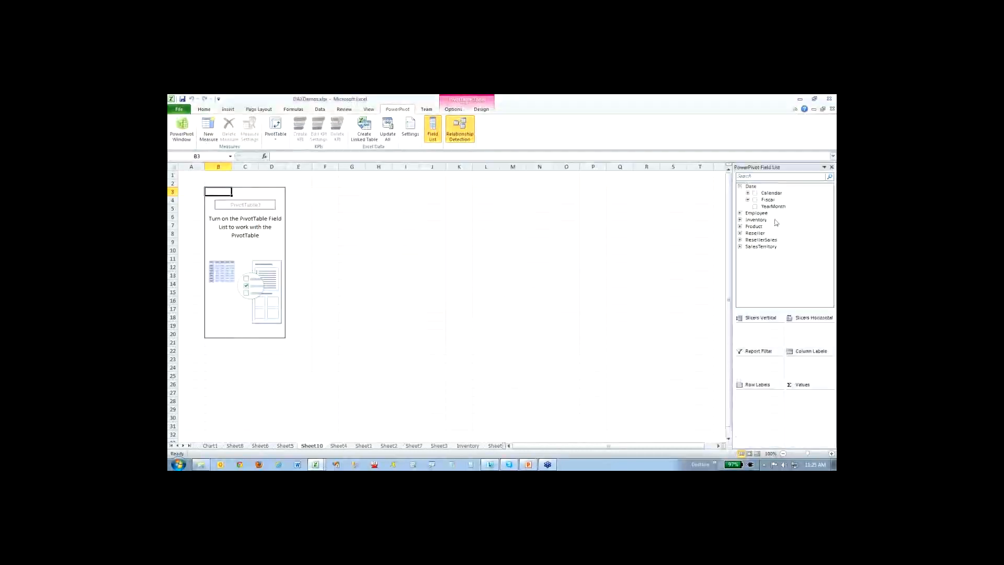
click(756, 193)
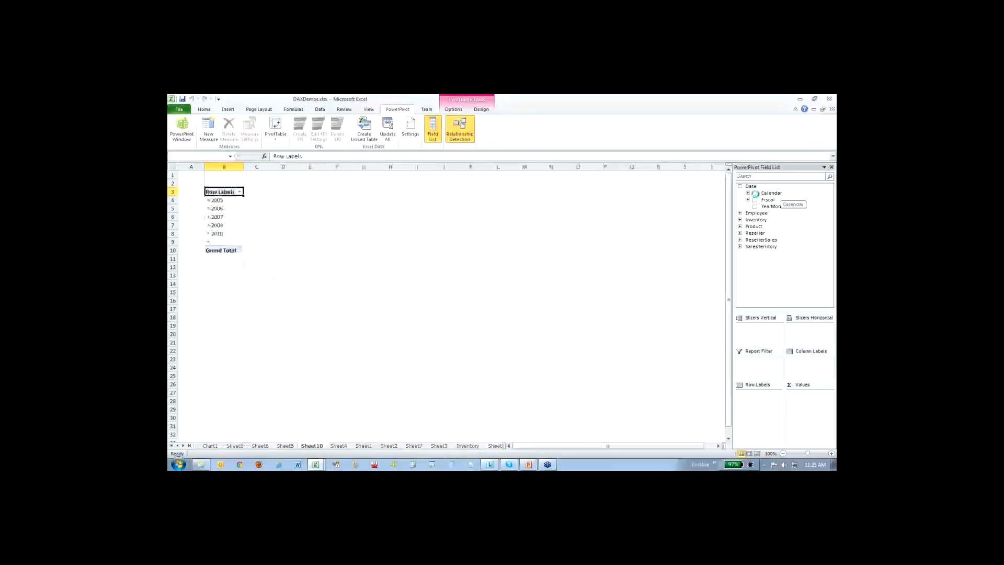
- Add the ResellerSales measures Sum of SalesAmount, YTD Sales and YTD Sales by Due Date as PivotTable values
click(740, 240)
scroll(768, 272, down, 3)
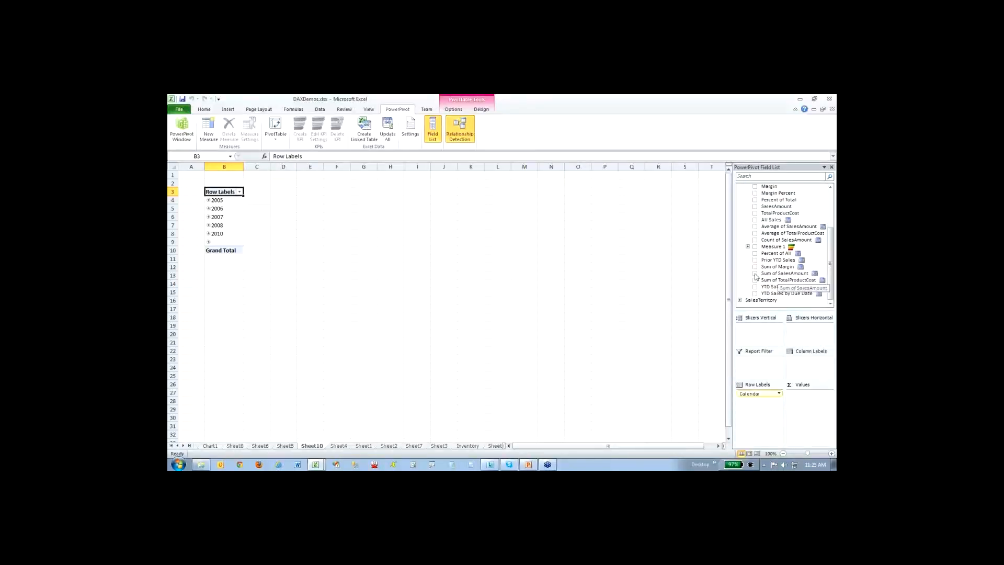
click(755, 274)
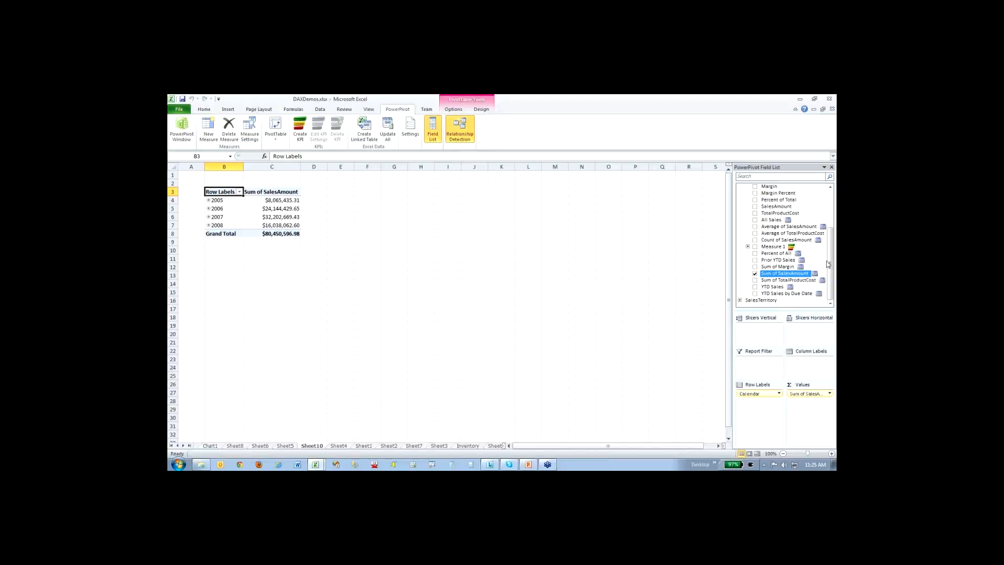
click(756, 287)
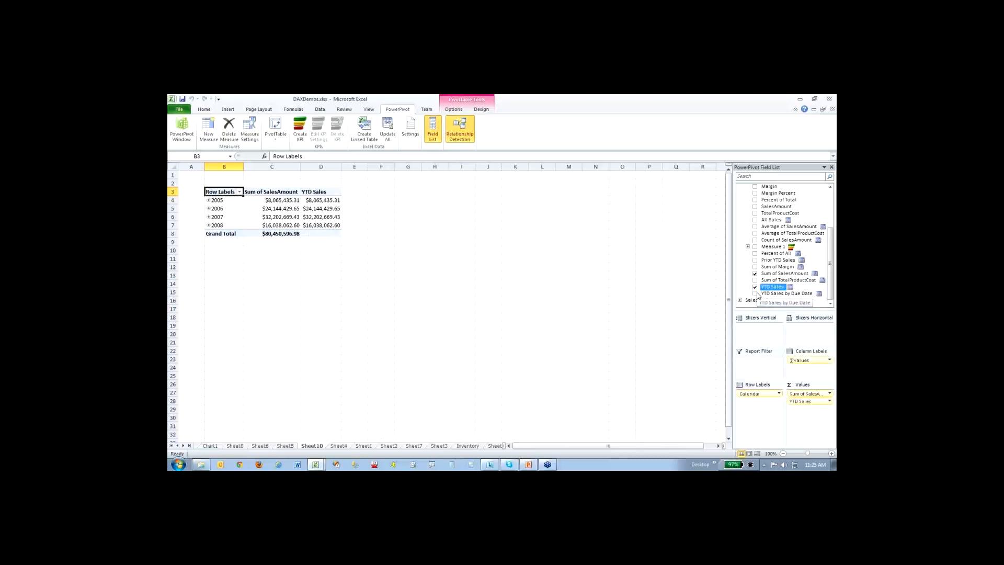
click(755, 293)
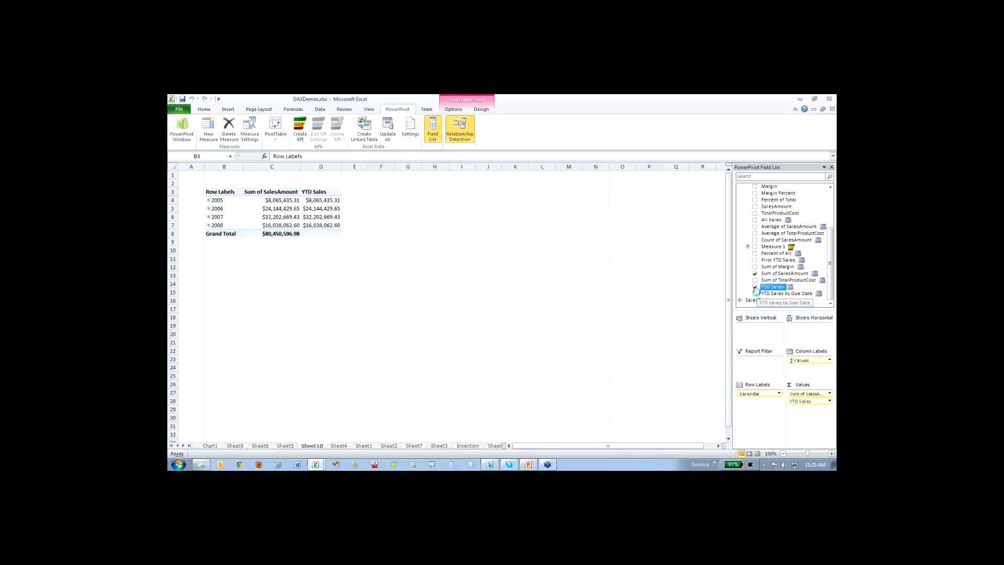
- Expand 2006 in the PivotTable to its quarters, opening quarter 1 to its months and collapsing it again
click(207, 201)
click(208, 208)
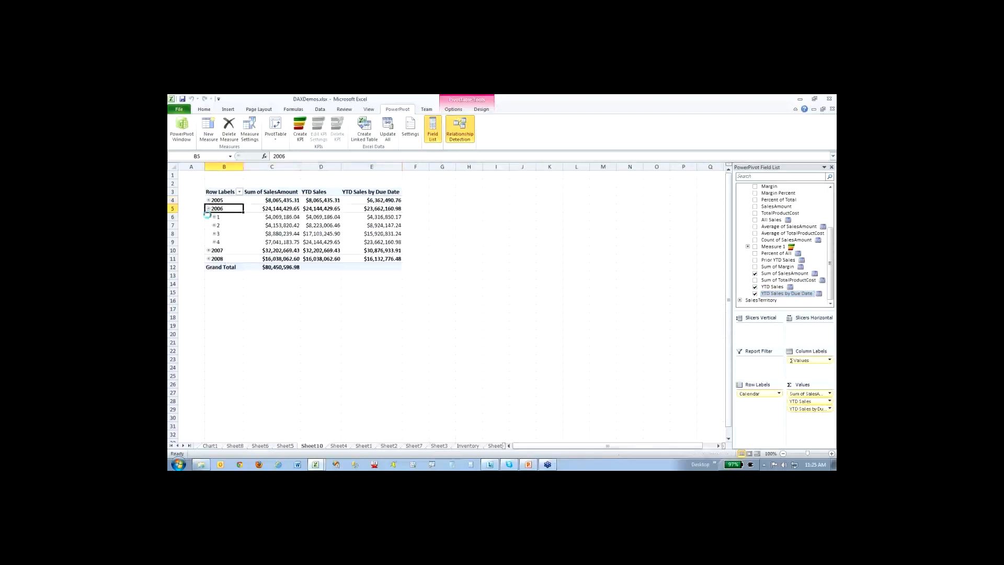
click(213, 217)
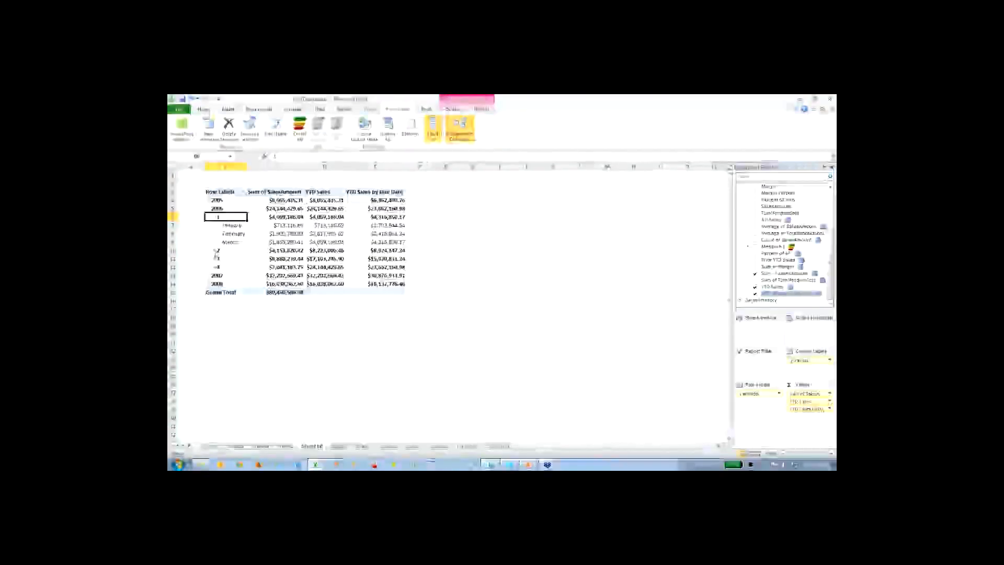
click(213, 217)
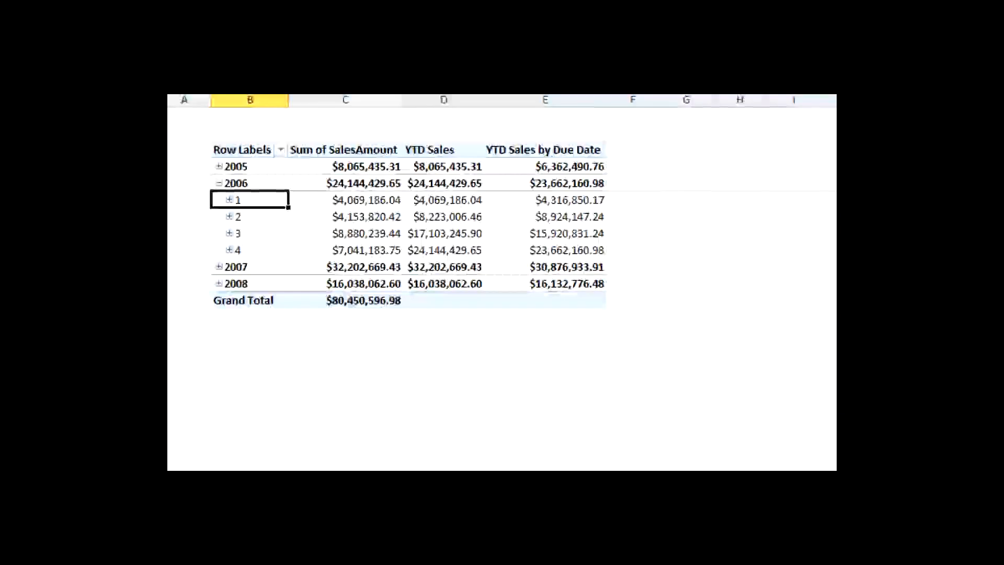
- Compare YTD Sales with YTD Sales by Due Date for the first quarter of 2006
drag(412, 178, 580, 177)
mouse_move(495, 235)
mouse_down()
mouse_move(547, 237)
mouse_move(531, 238)
mouse_move(533, 220)
mouse_up()
key(e)
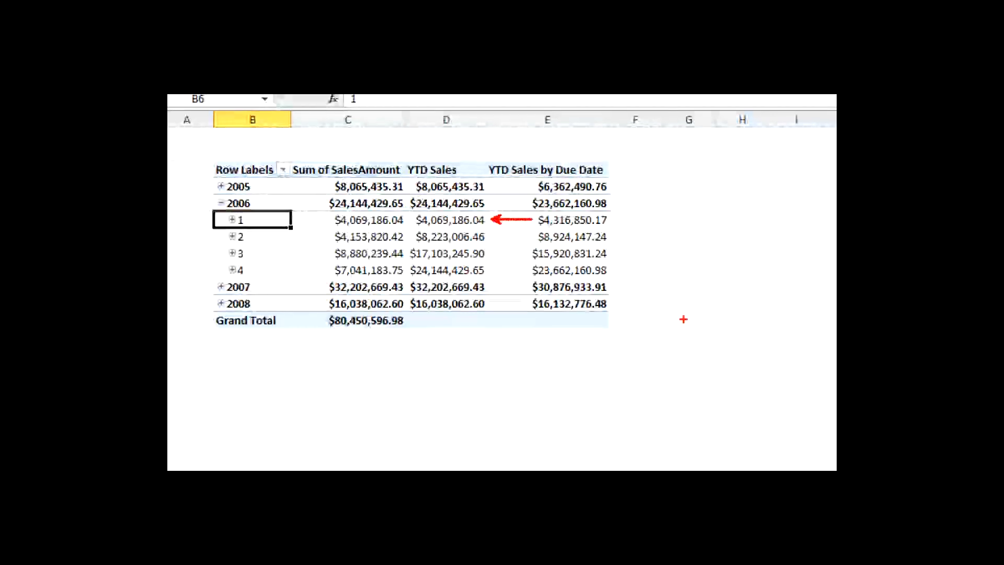
key(e)
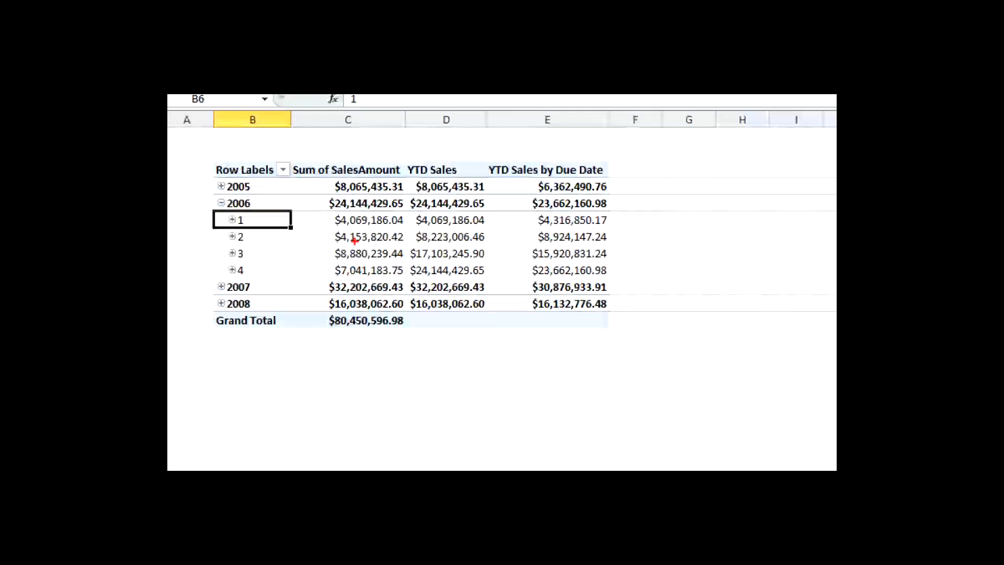
- Examine how the Sum of SalesAmount values for the first two quarters of 2006 accumulate in YTD Sales
drag(344, 243, 389, 243)
drag(335, 227, 483, 239)
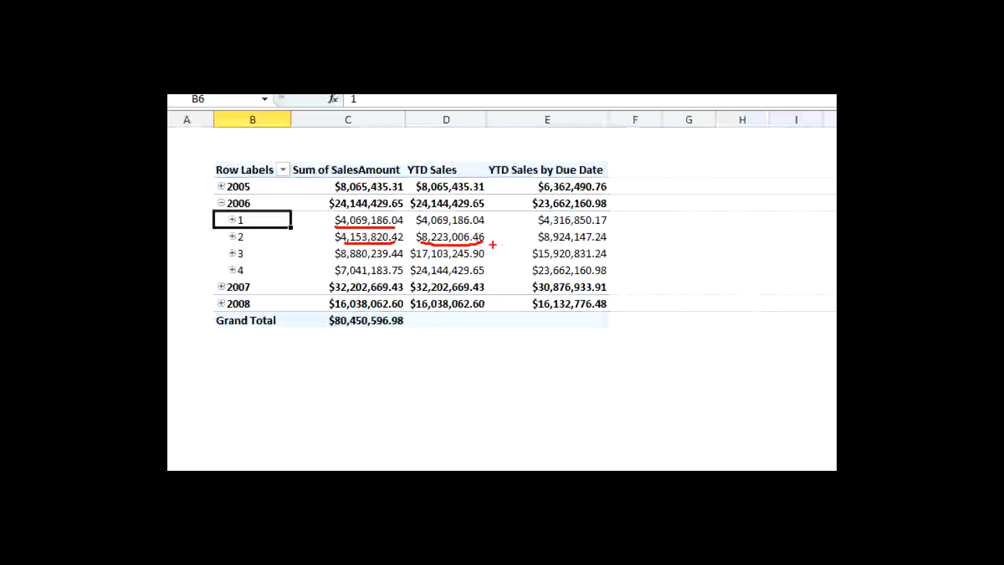
key(e)
click(407, 220)
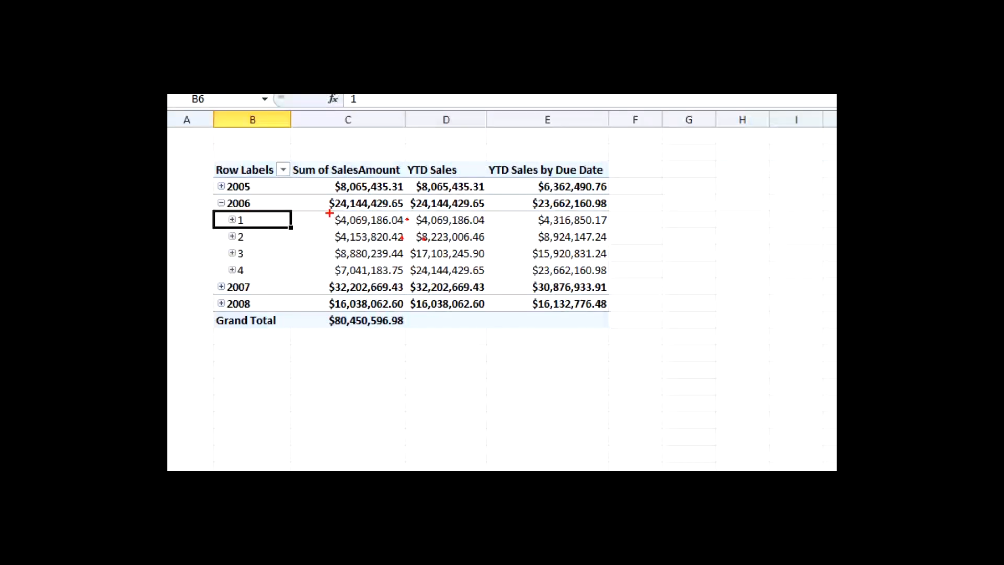
drag(329, 213, 472, 212)
key(e)
drag(343, 230, 452, 226)
key(e)
key(Escape)
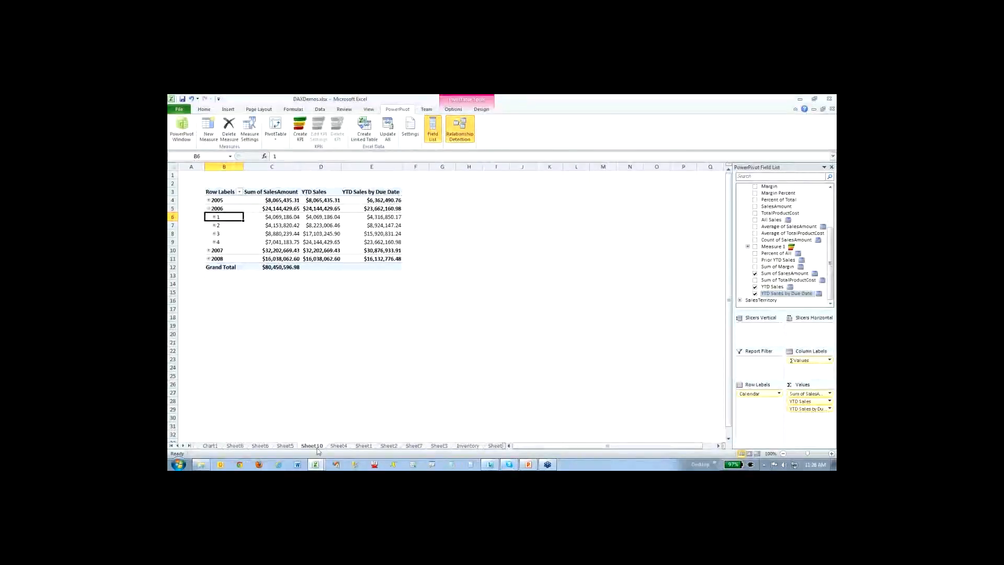
- Return to the PowerPivot window and review USERELATIONSHIP in the YTD Sales by Due Date formula, plus the Prior YTD Sales formula
click(315, 464)
click(308, 434)
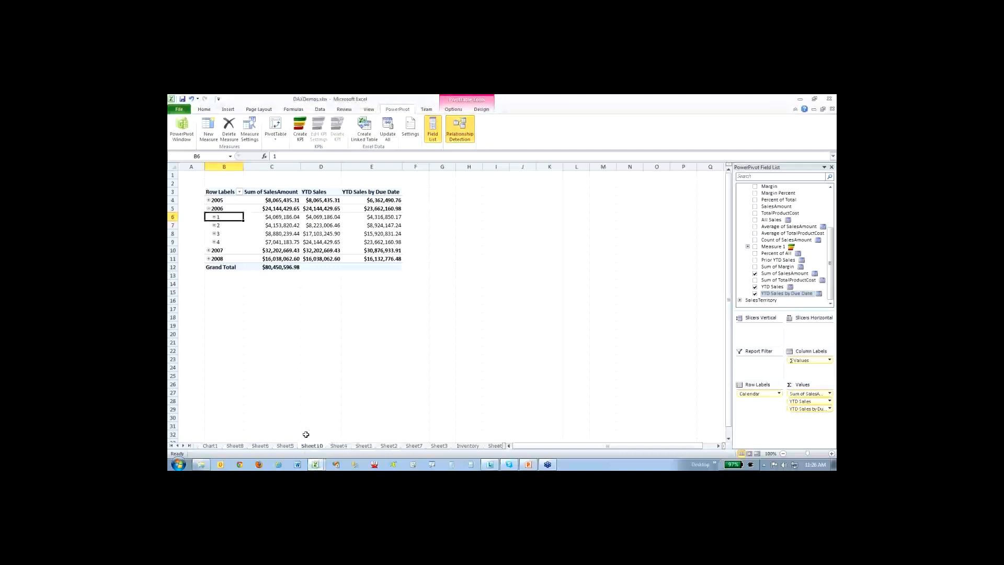
click(315, 464)
click(314, 448)
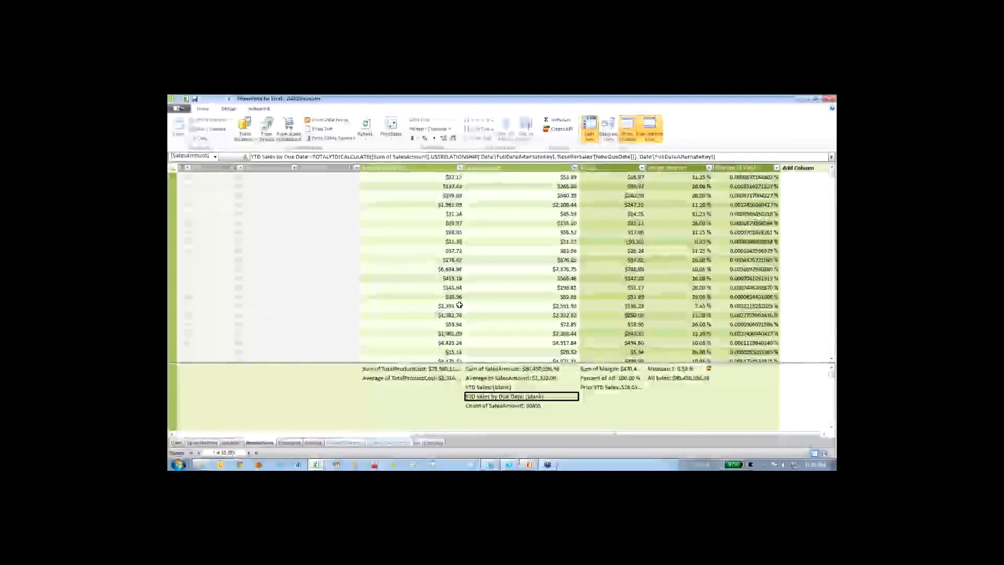
key(ctrl+1)
drag(241, 189, 288, 186)
key(e)
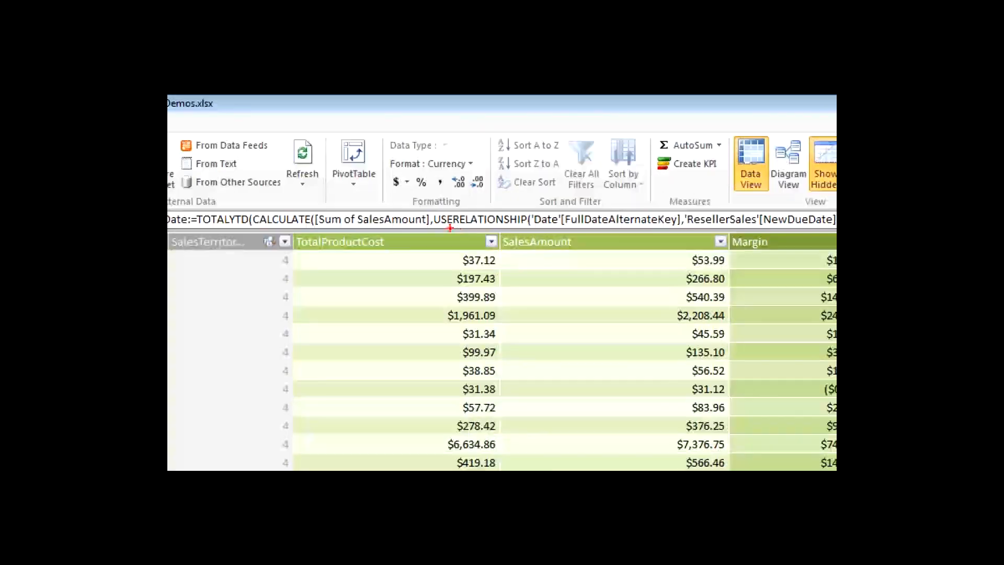
drag(435, 228, 537, 234)
key(Escape)
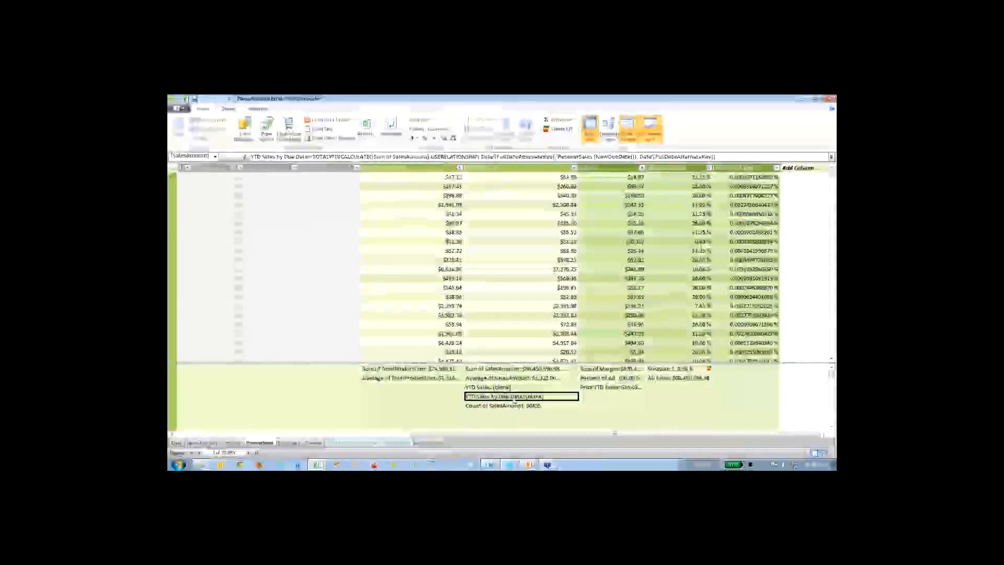
click(504, 408)
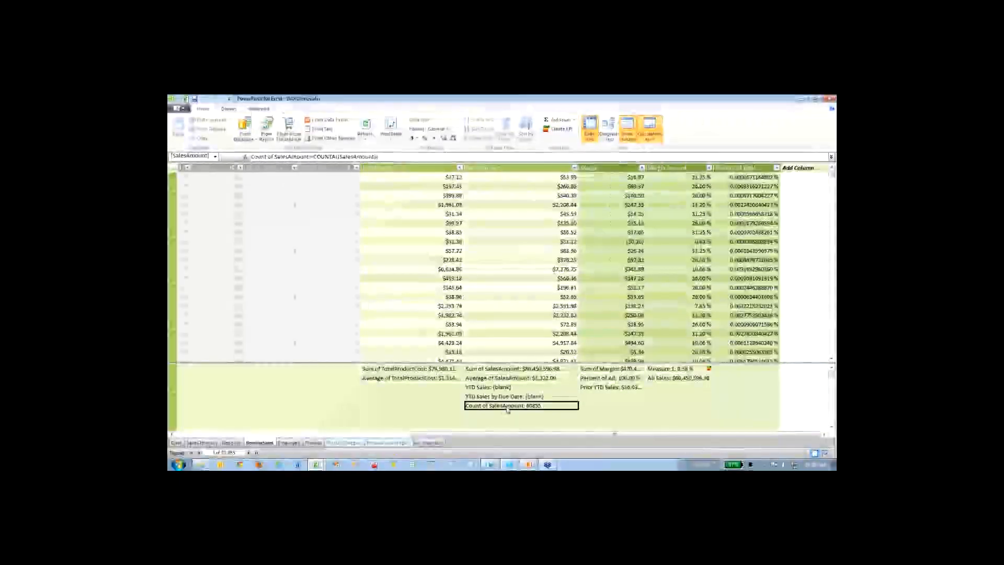
click(596, 388)
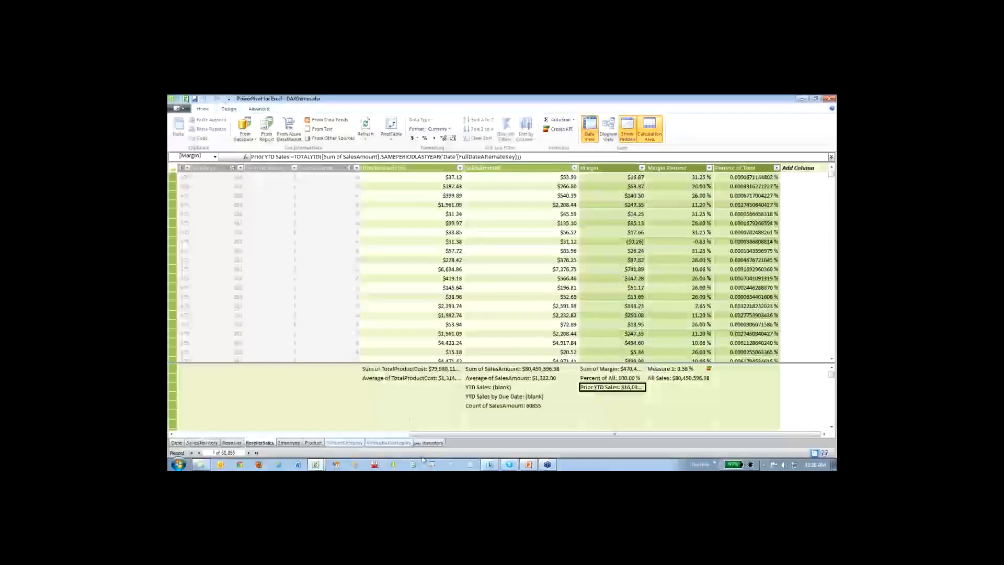
- Switch to PowerPoint, show the Inactive Relationships slide as a slide show, end it and go back to the PowerPivot window
click(528, 464)
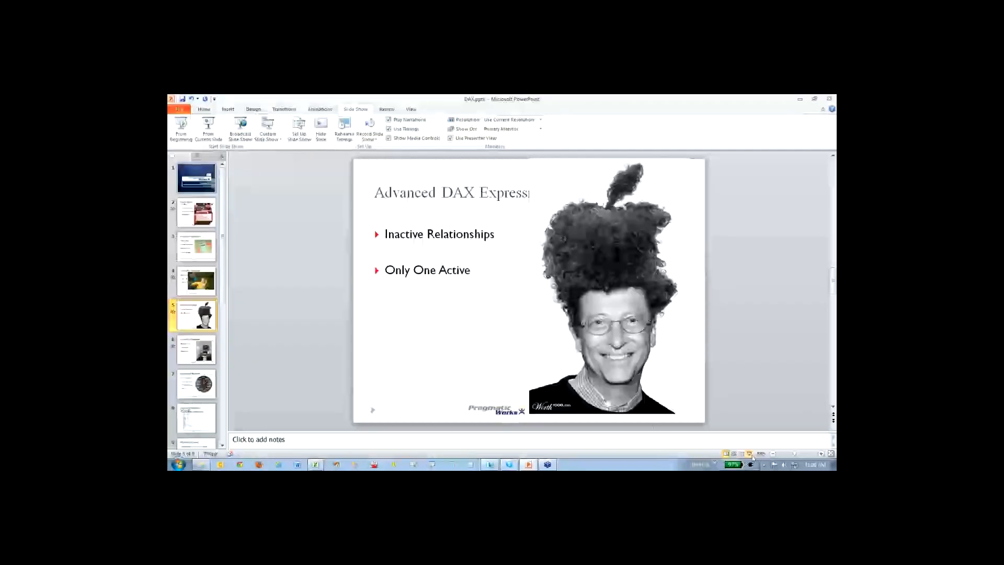
click(749, 454)
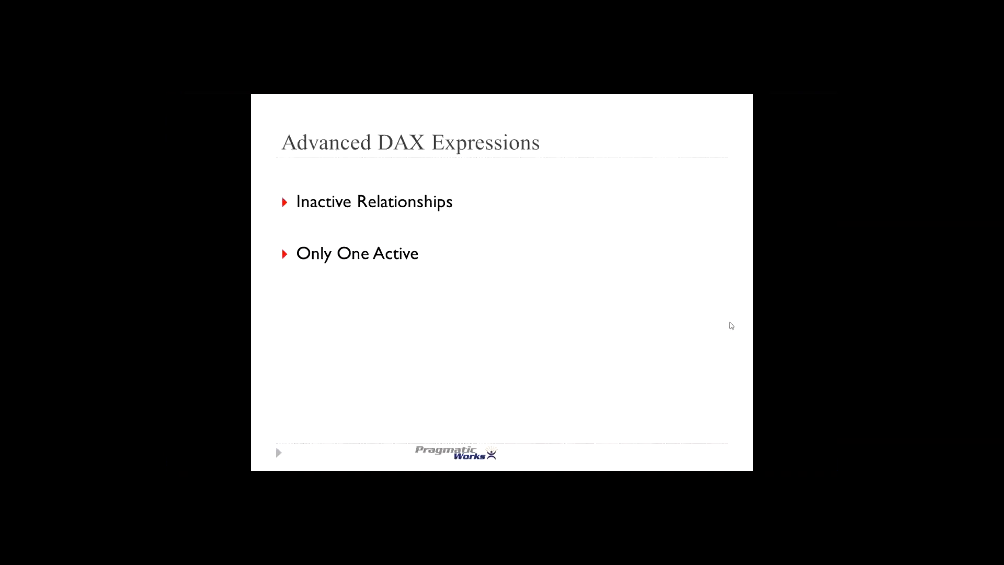
key(Escape)
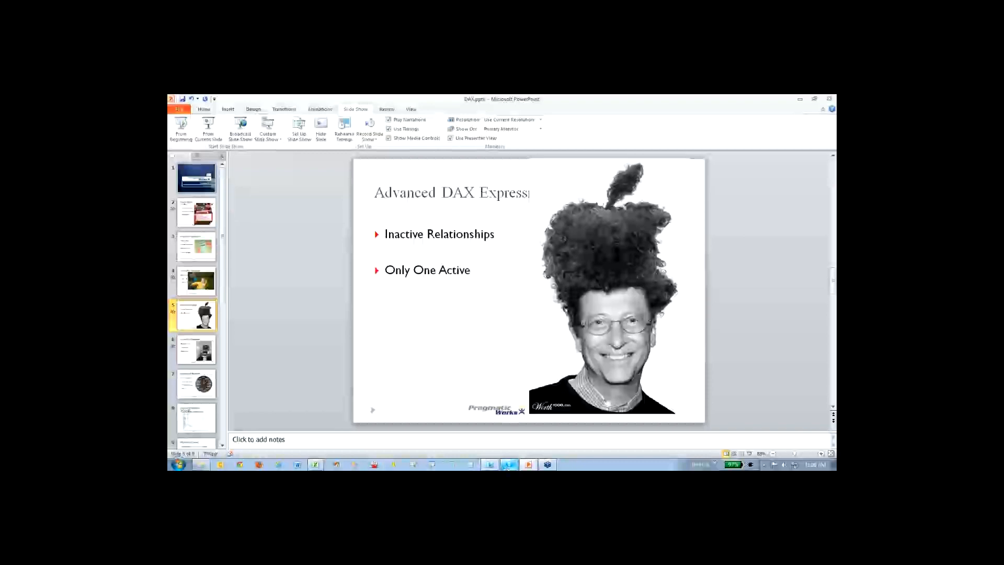
click(510, 464)
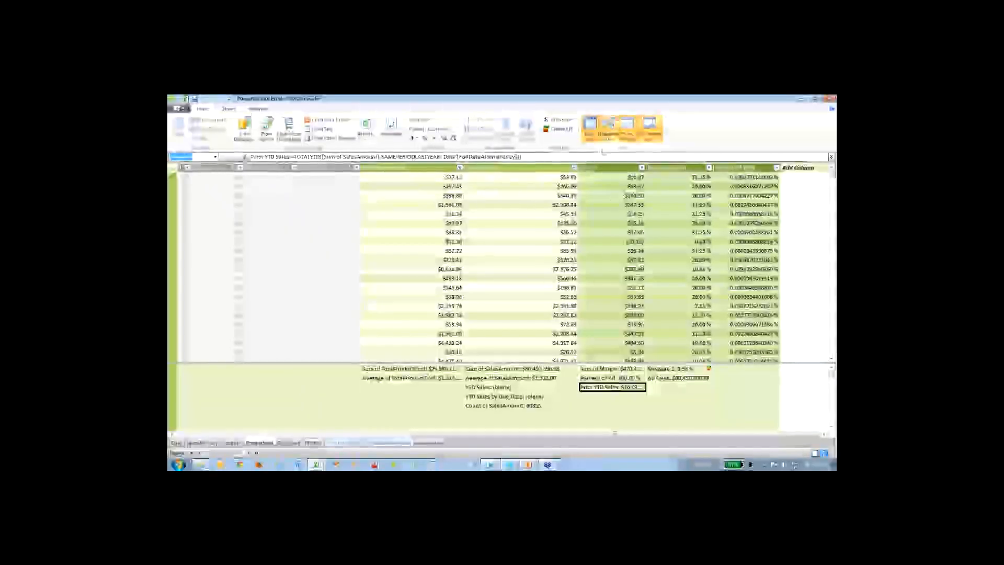
- Show the model as a diagram and examine the active and inactive relationships between the ResellerSales and Date tables
click(608, 128)
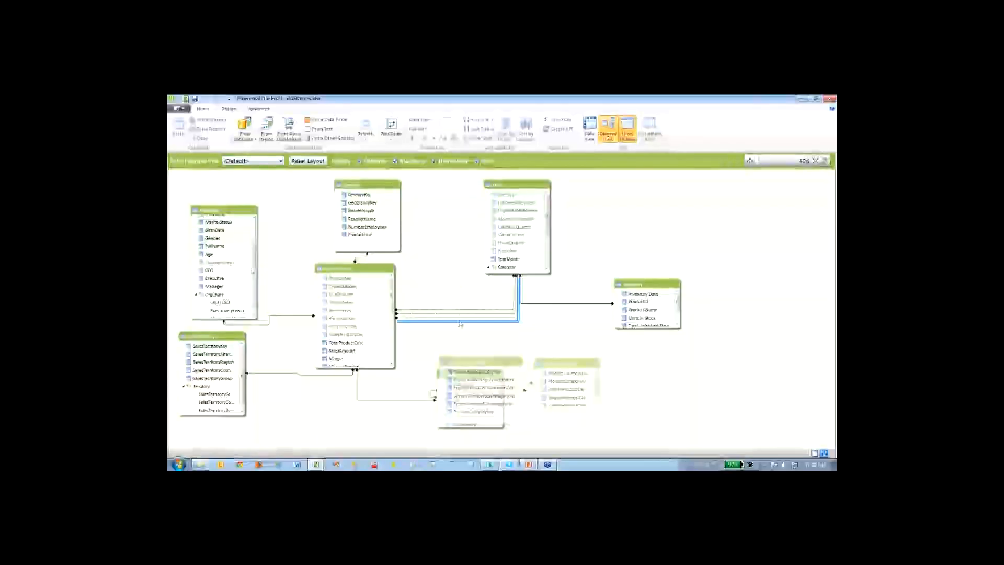
click(522, 187)
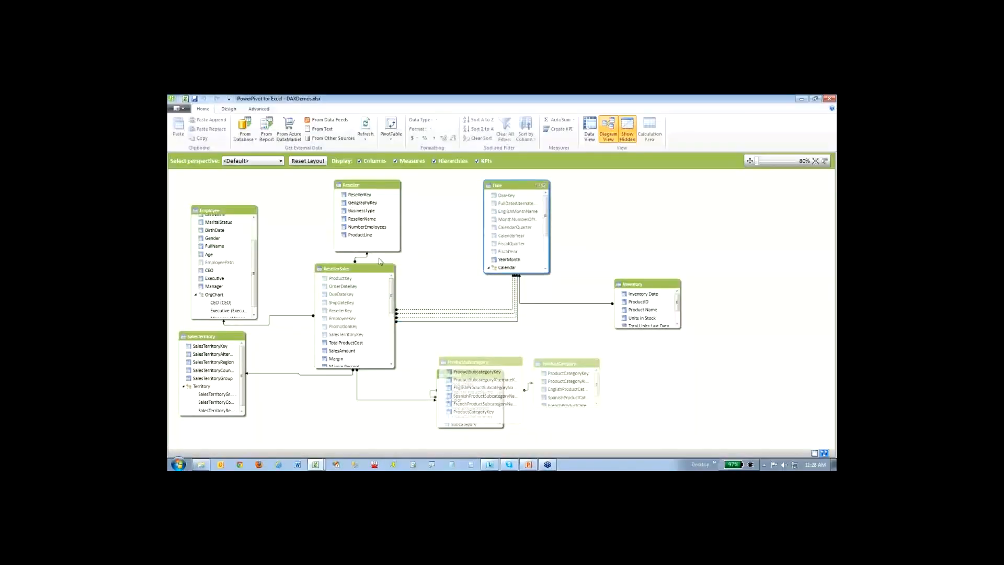
click(461, 321)
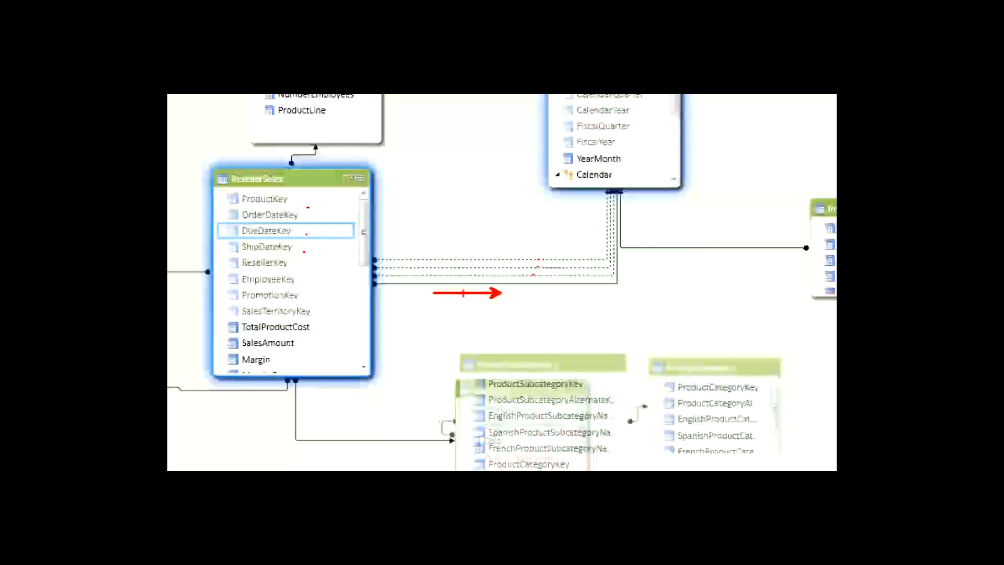
drag(469, 286, 383, 286)
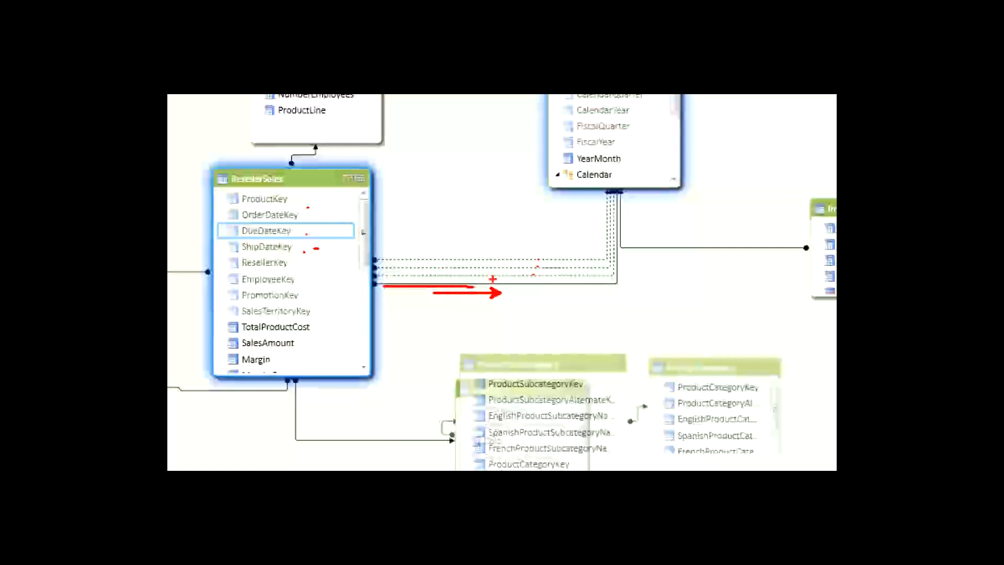
key(Escape)
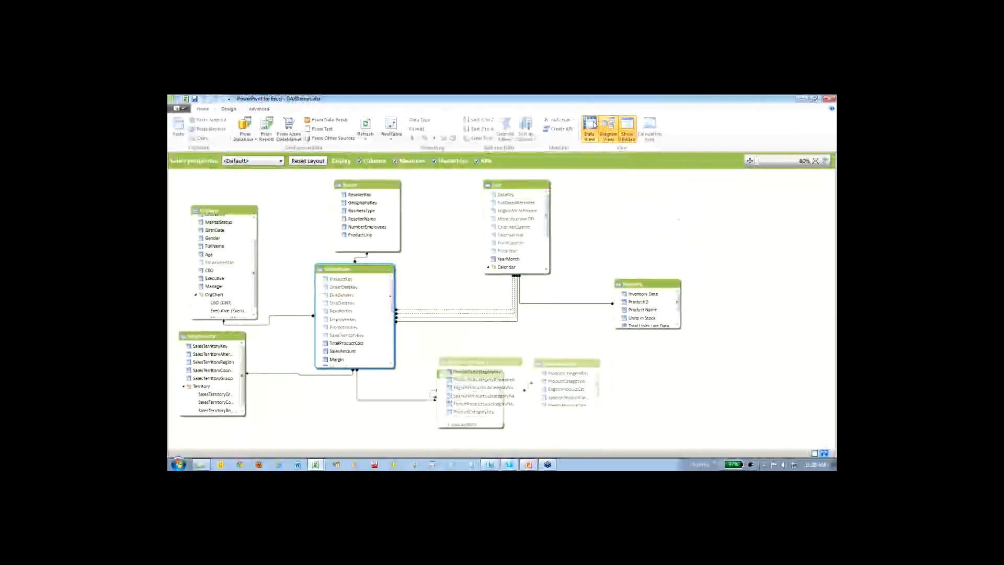
- Return to the ResellerSales data grid and inspect the DATEADD formula of the NewDueDate column
click(594, 124)
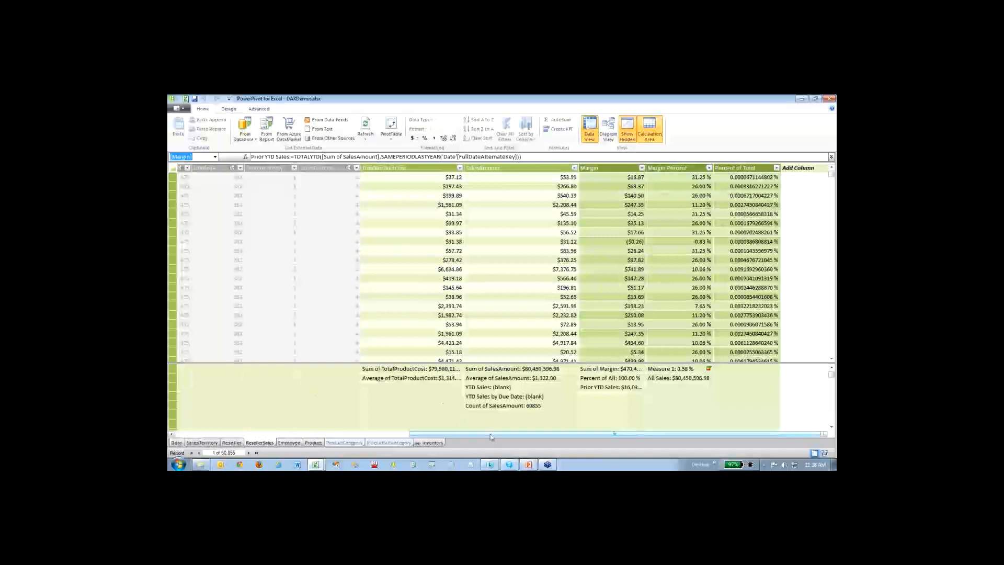
drag(490, 434, 257, 434)
click(422, 187)
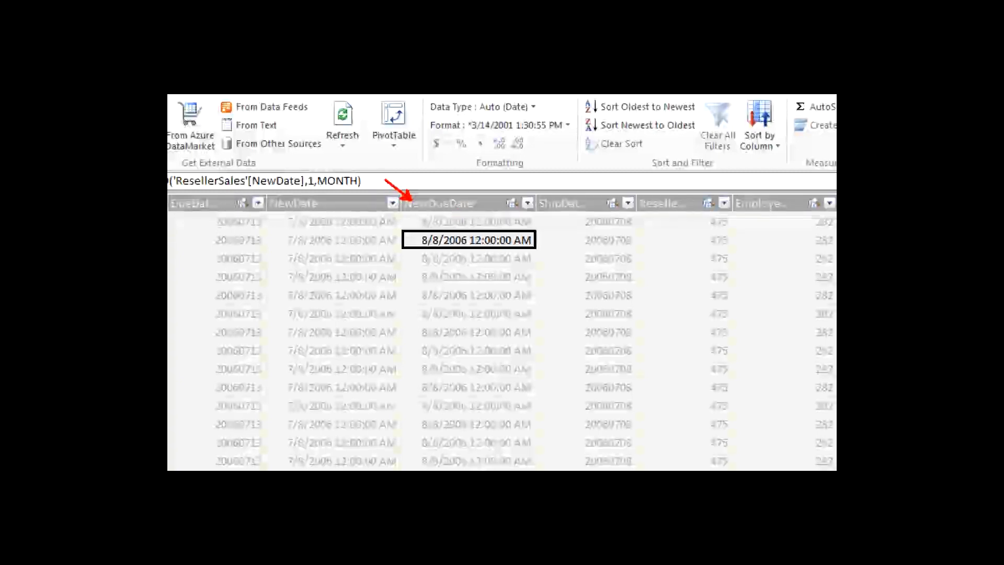
drag(450, 206, 486, 207)
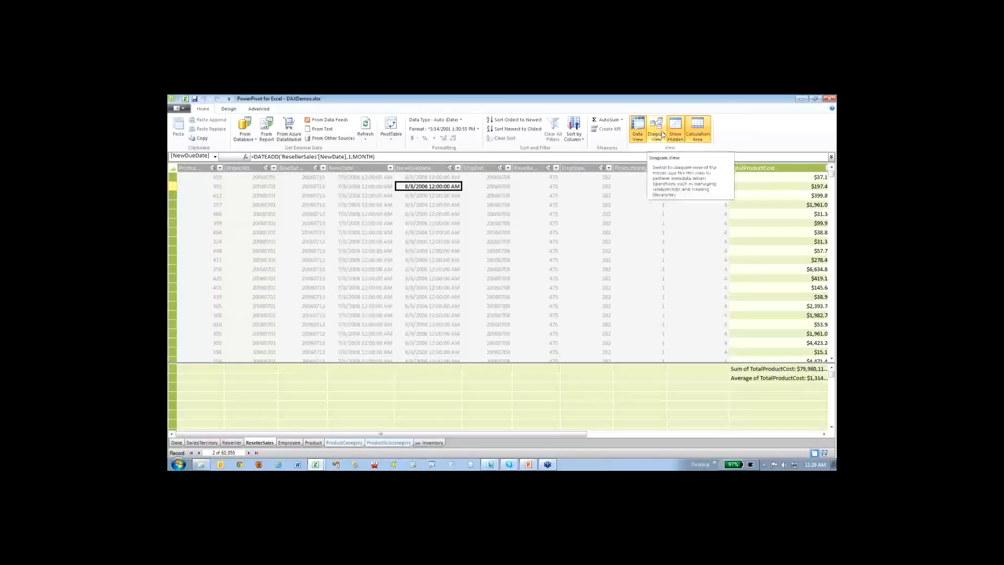
- Review the dashed relationships between ResellerSales and Date in the diagram again, and switch back to the PivotTable in Excel
click(662, 135)
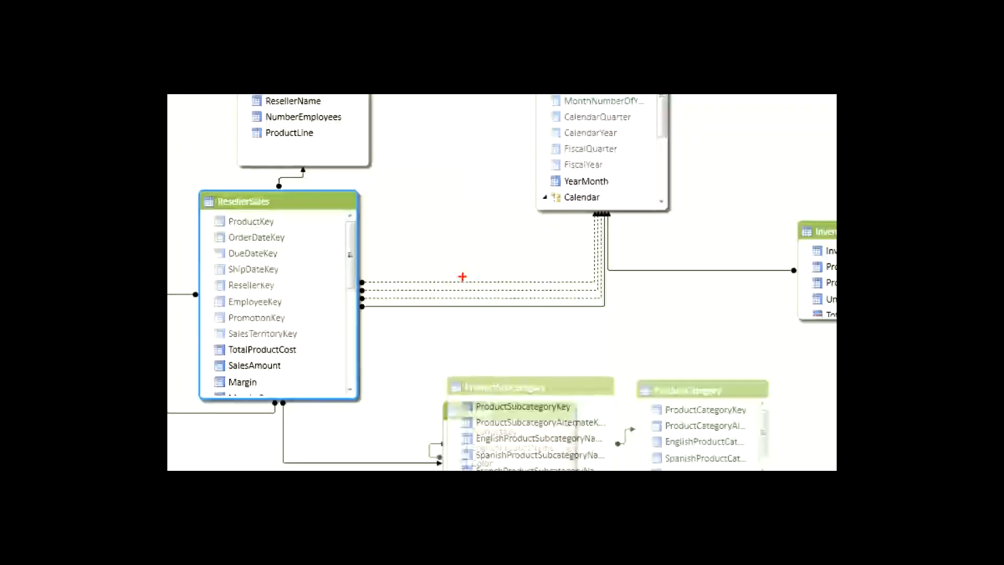
drag(459, 277, 441, 281)
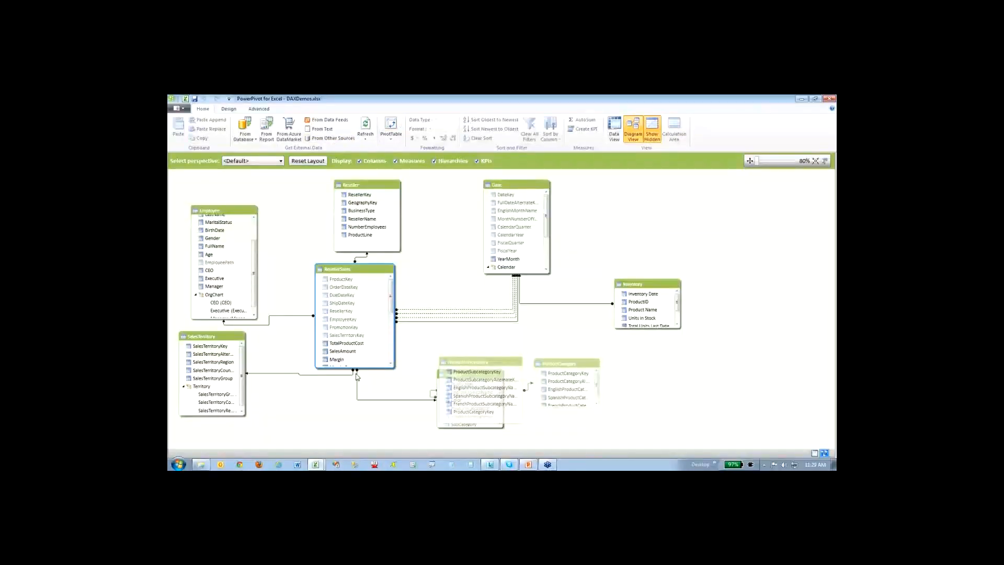
mouse_move(317, 463)
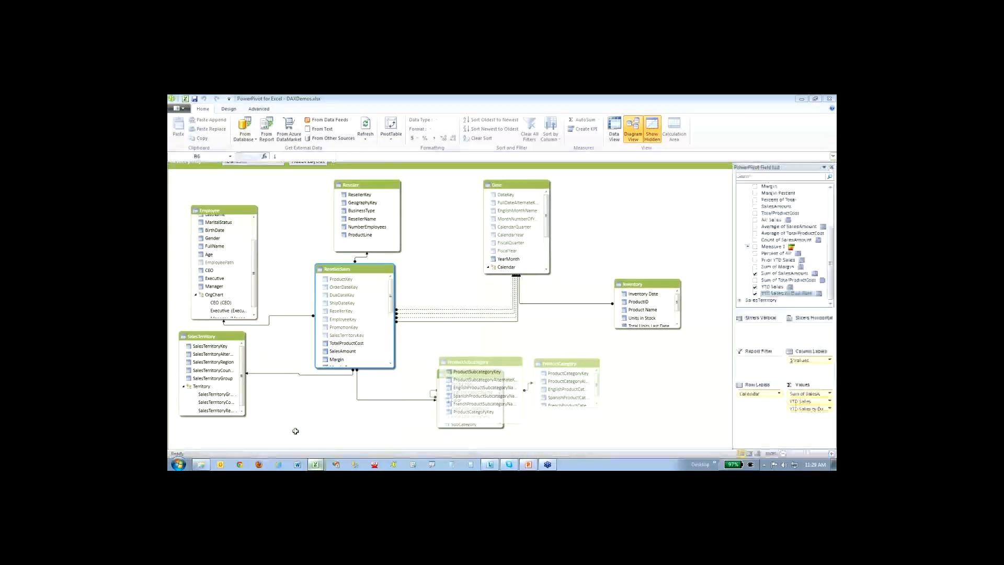
click(299, 446)
drag(752, 201, 796, 407)
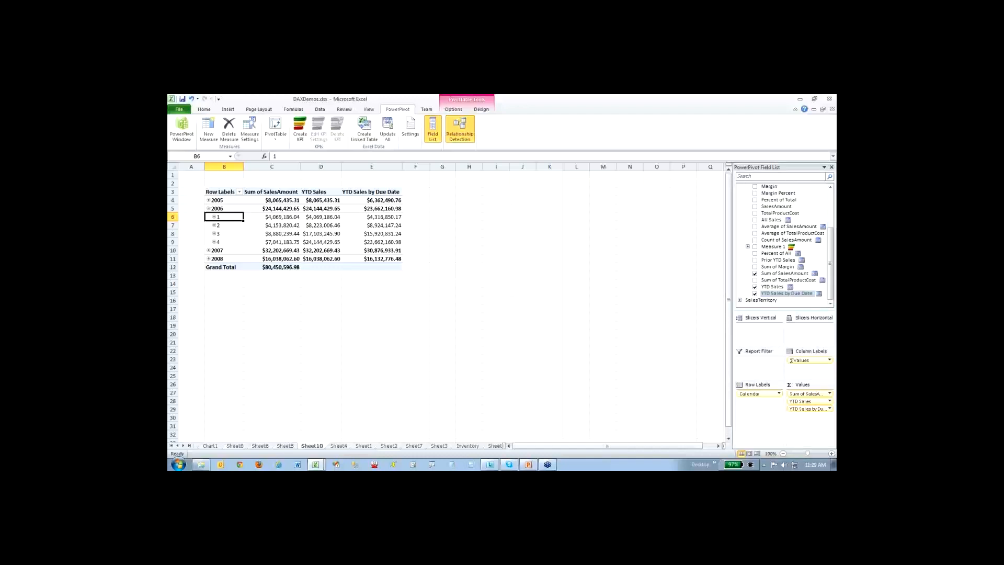
- Close DAXDemos.xlsx without saving and open ManytoManyDemo.xlsx from the DAX folder
click(829, 98)
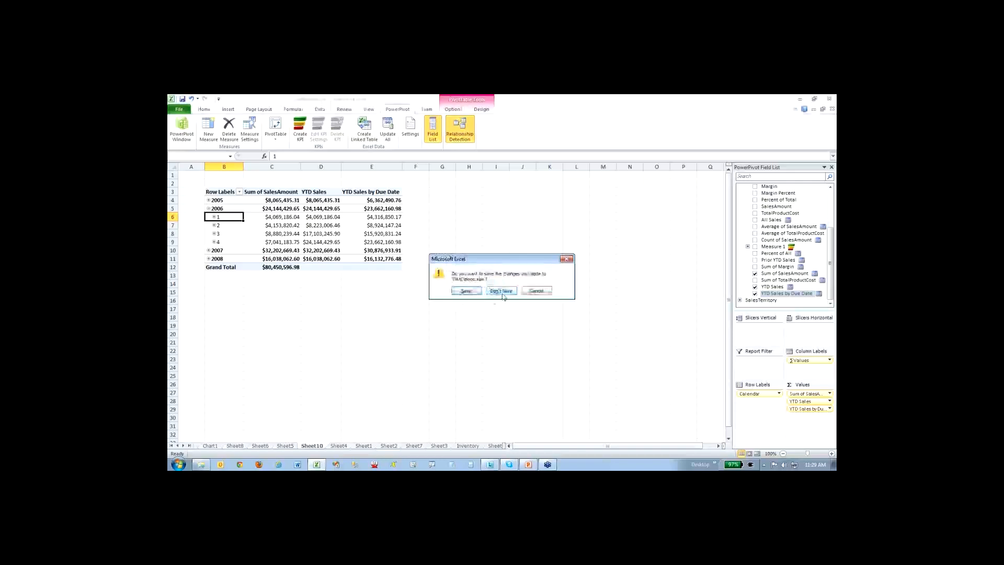
click(502, 292)
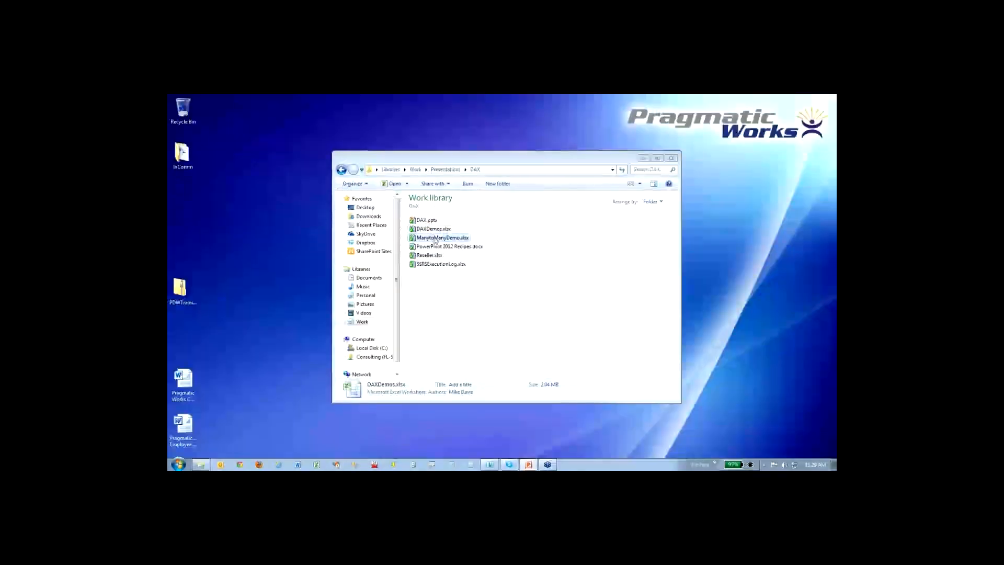
double_click(435, 237)
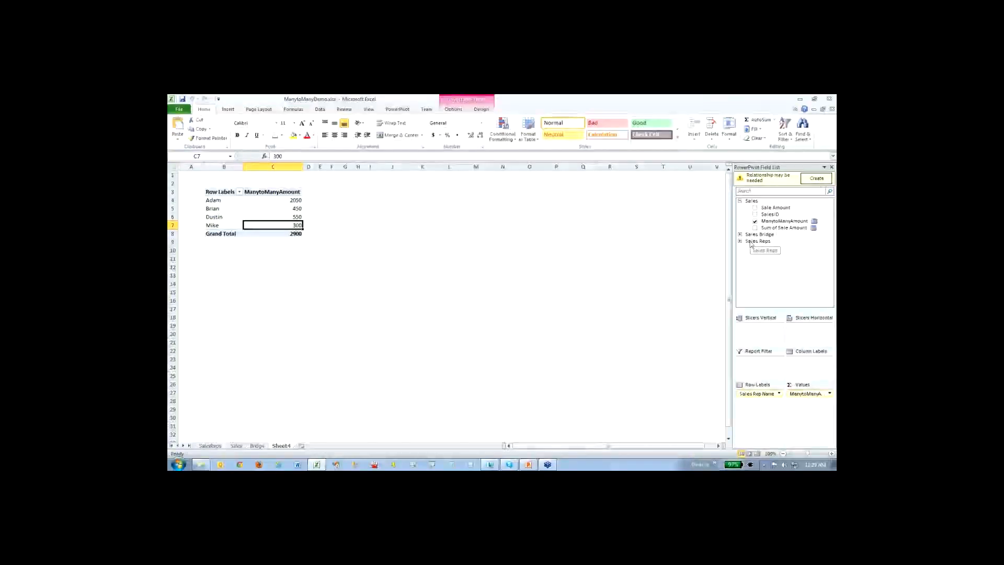
- Expand the Sales Reps and Sales Bridge tables in the PivotTable's fields, run automatic relationship detection, and read and close its details
click(740, 241)
click(740, 234)
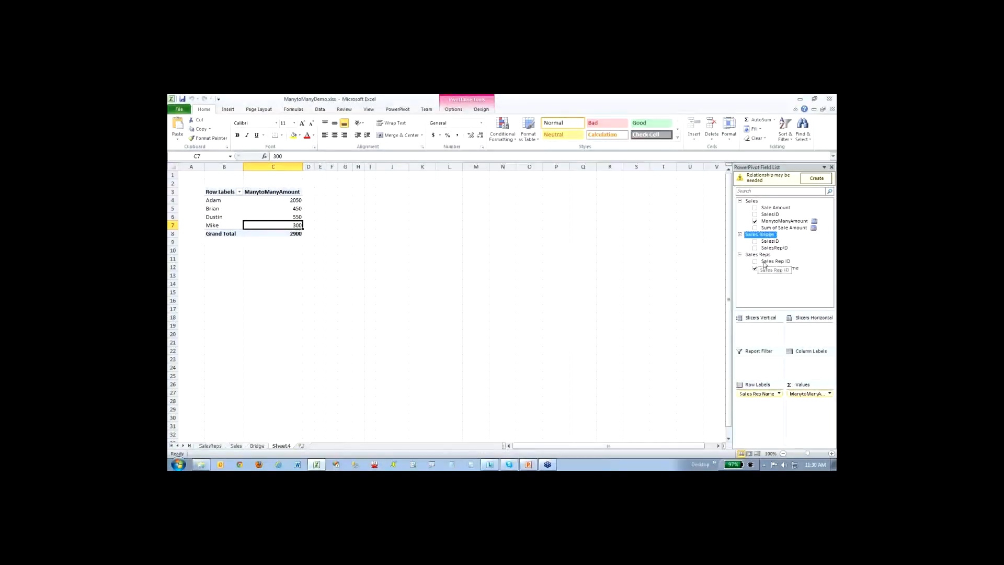
click(817, 180)
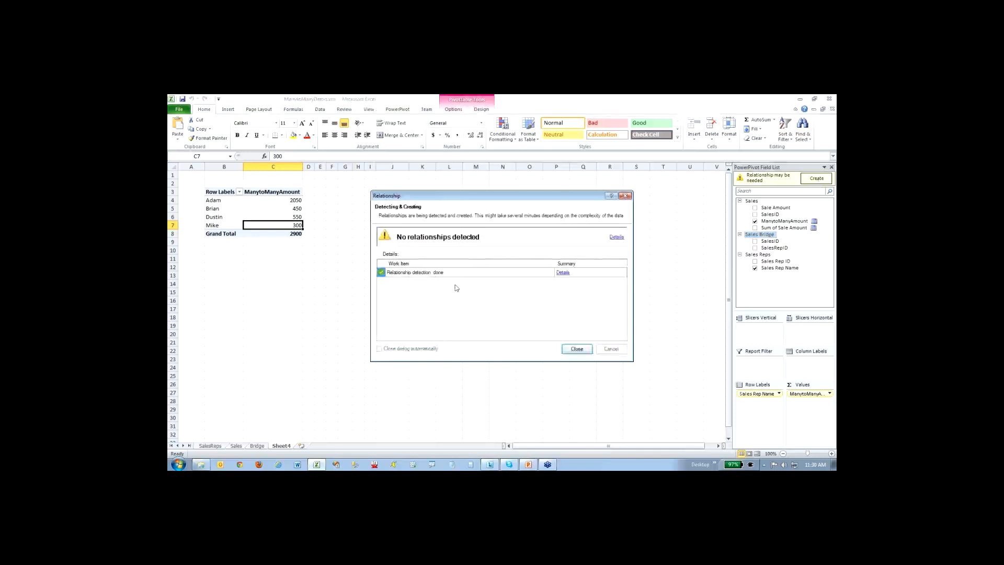
click(563, 273)
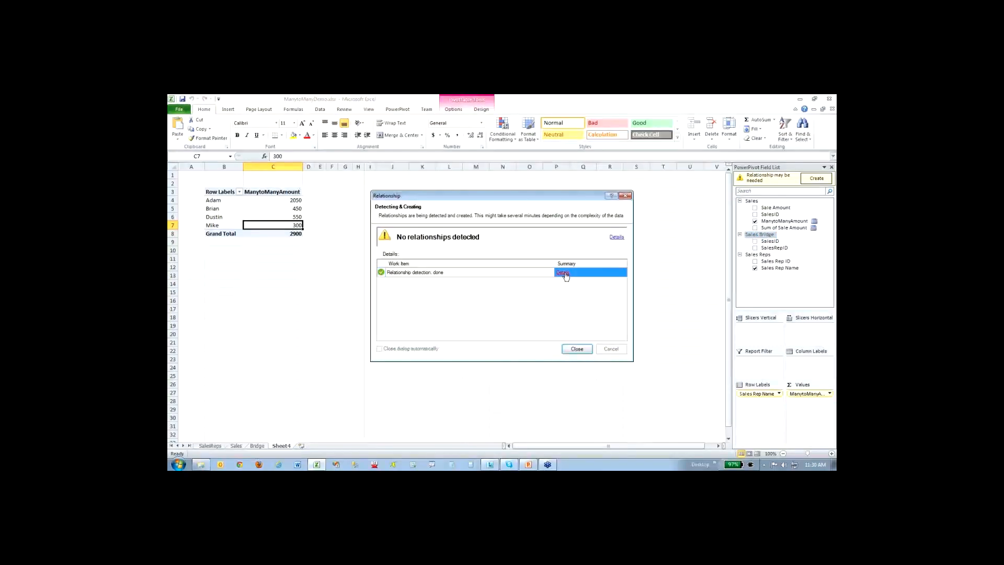
drag(493, 219, 419, 214)
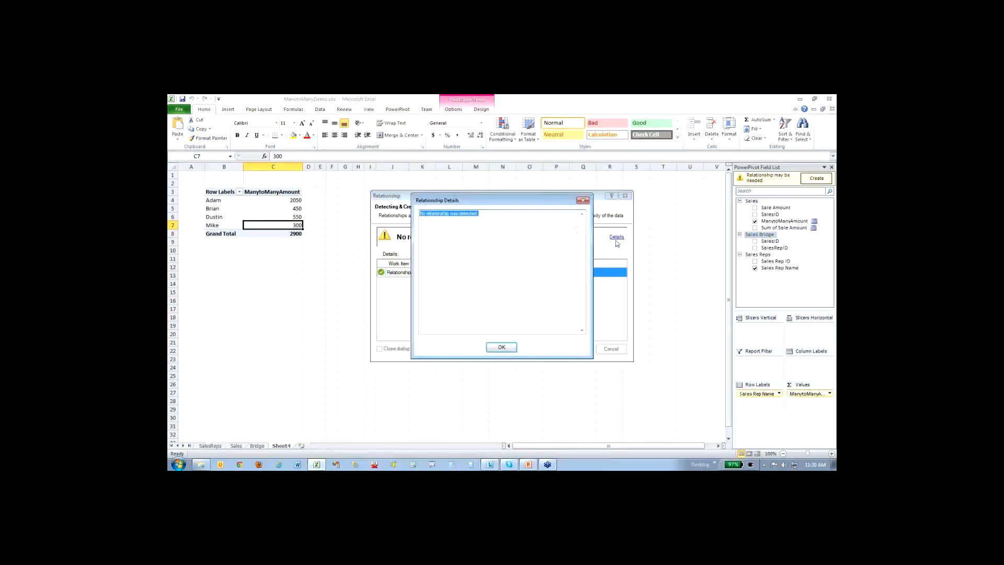
click(527, 225)
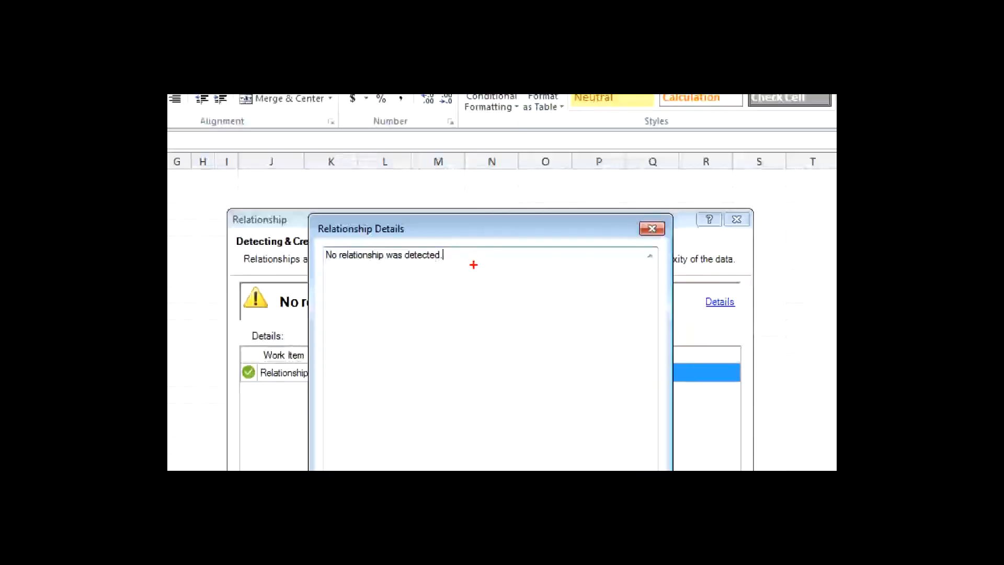
click(491, 469)
click(578, 350)
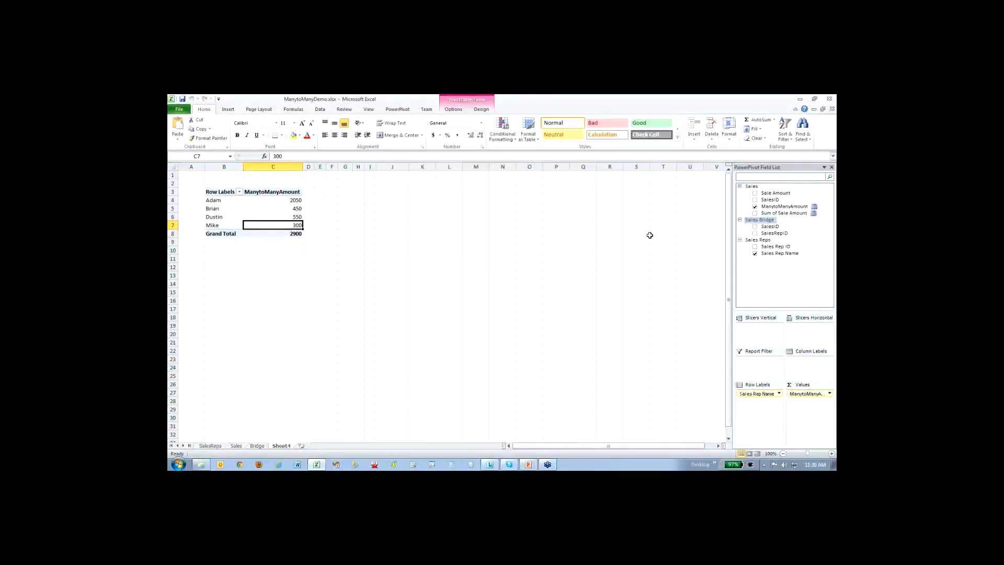
- Close ManytoManyDemo.xlsx without saving and reopen DAXDemos.xlsx from the DAX folder
click(830, 99)
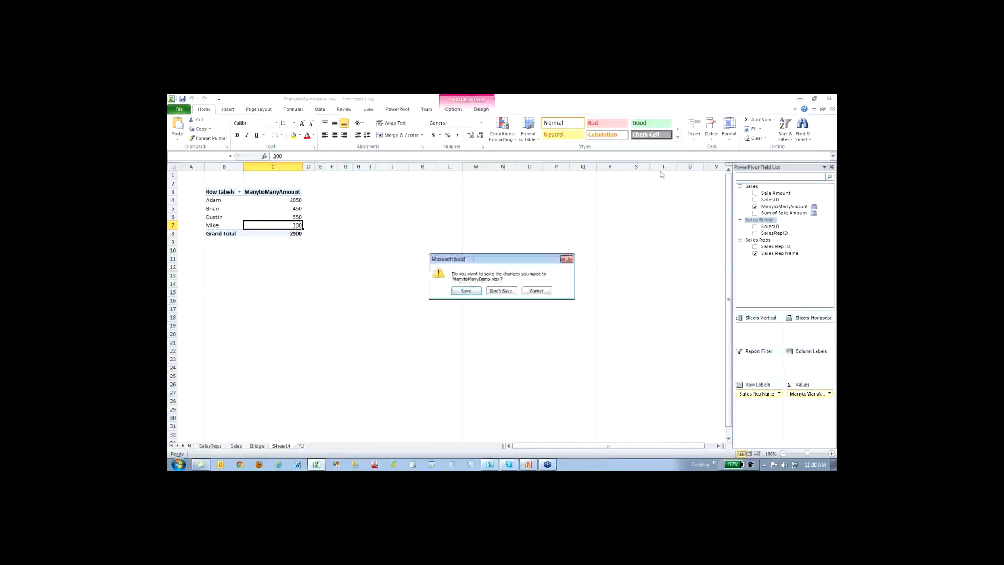
click(510, 297)
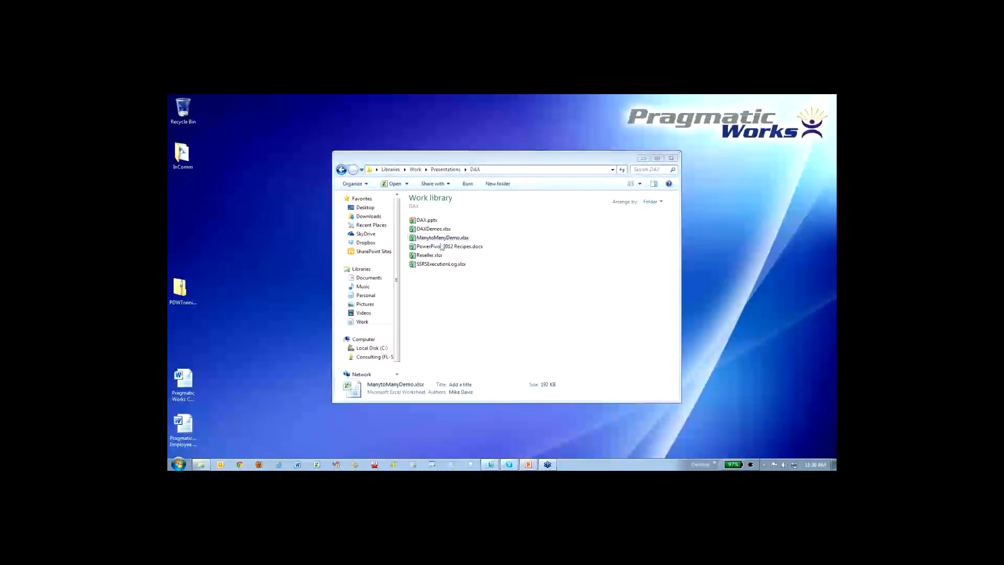
double_click(433, 228)
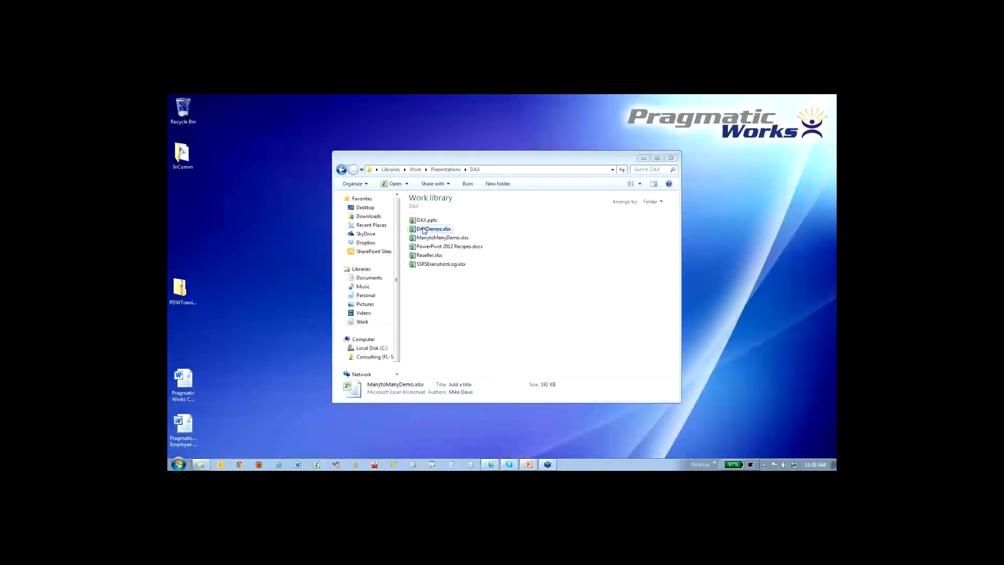
- Switch to the DAX.pptx presentation in PowerPoint, start the slide show at the Inactive Relationships slide and advance it
click(528, 465)
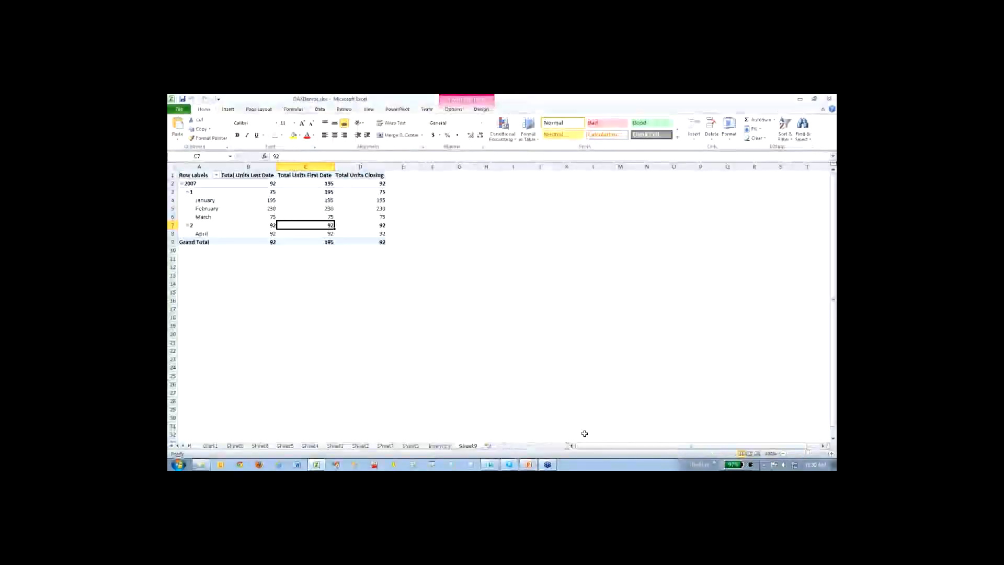
click(524, 466)
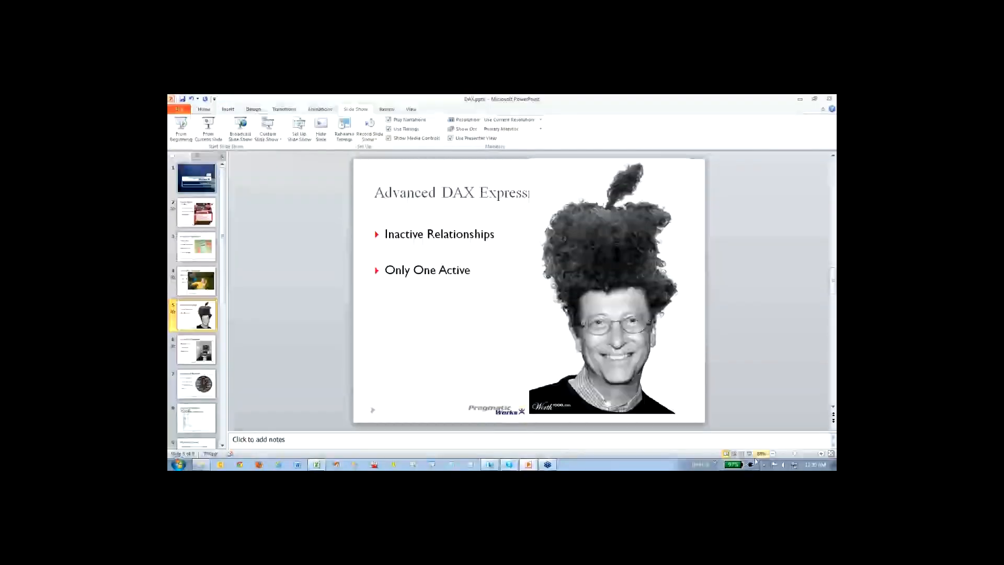
click(529, 465)
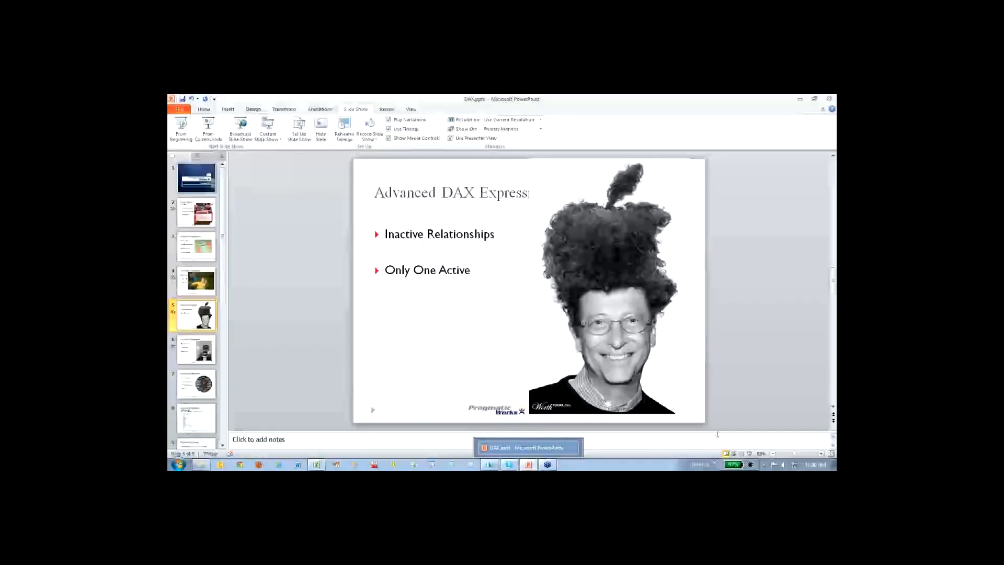
click(750, 454)
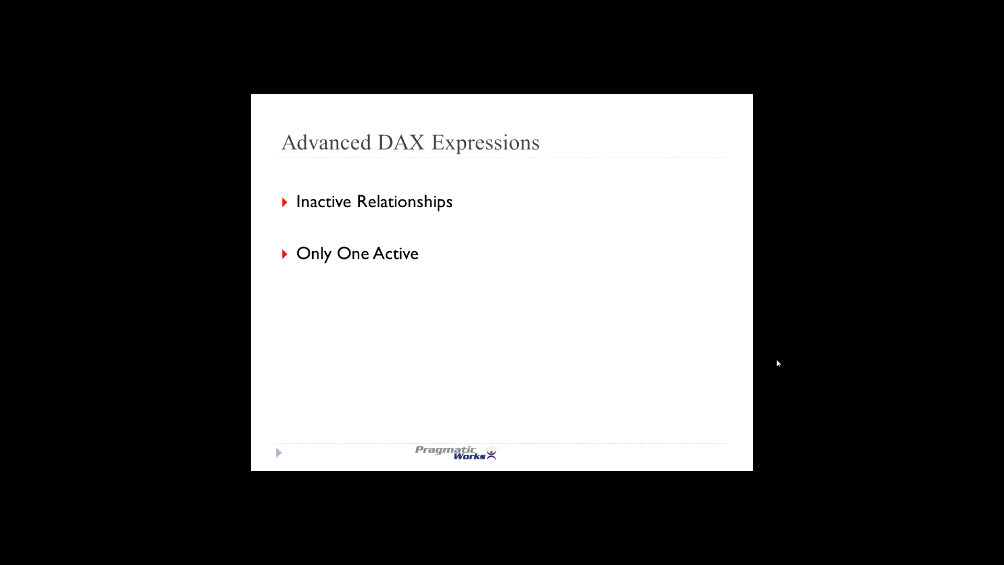
click(777, 360)
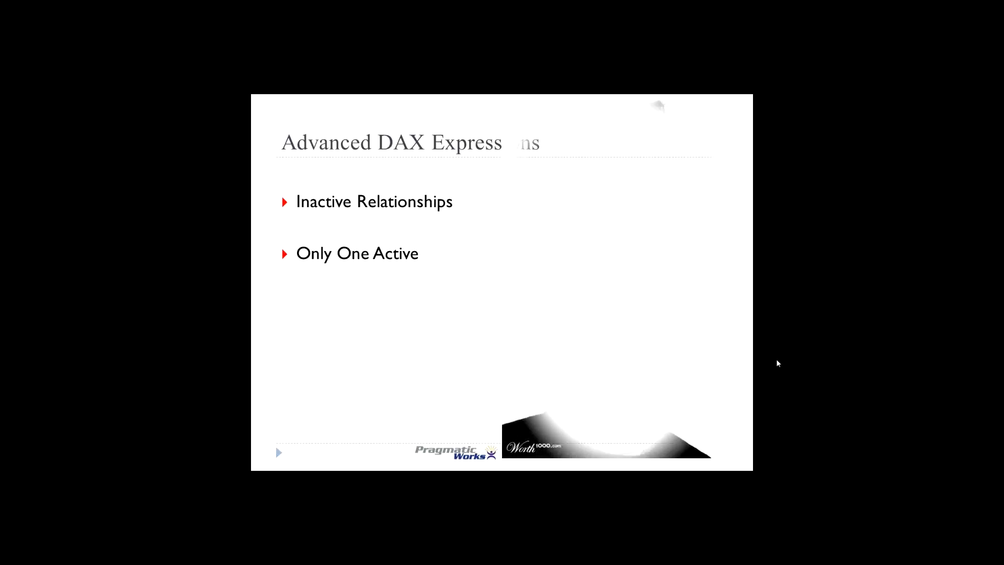
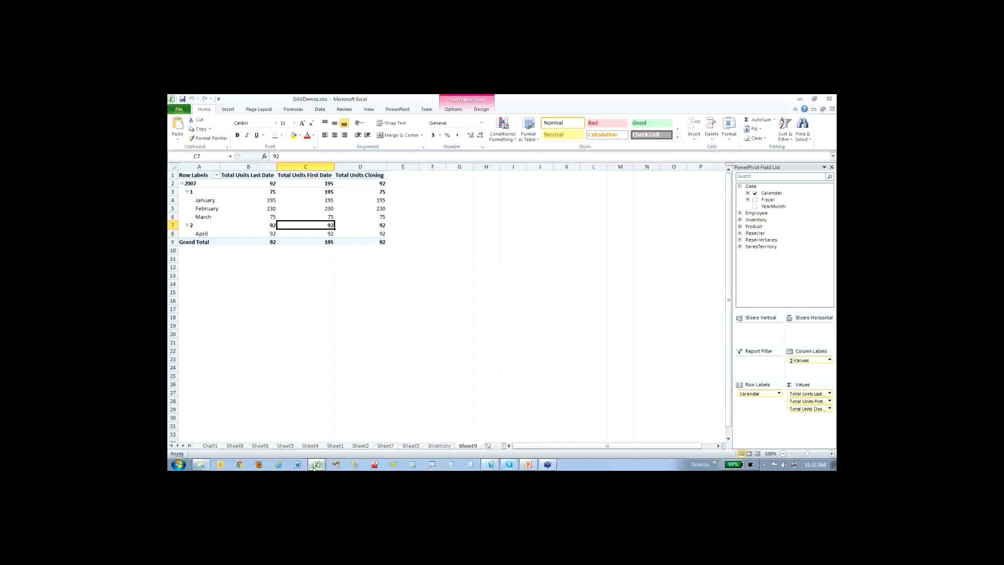
- Open the PowerPivot window for DAXDemos.xlsx and display the Employee table
click(411, 113)
click(192, 134)
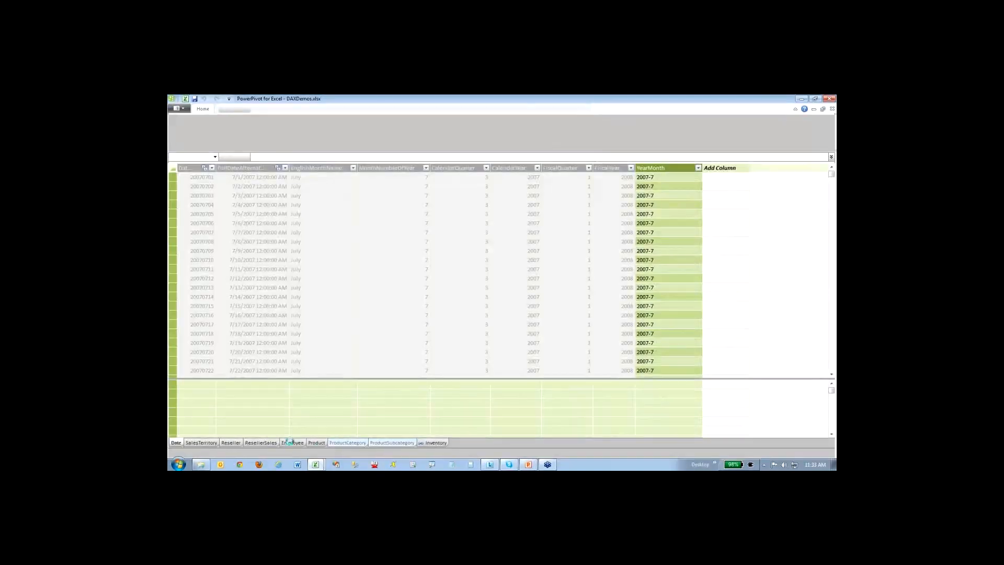
click(295, 443)
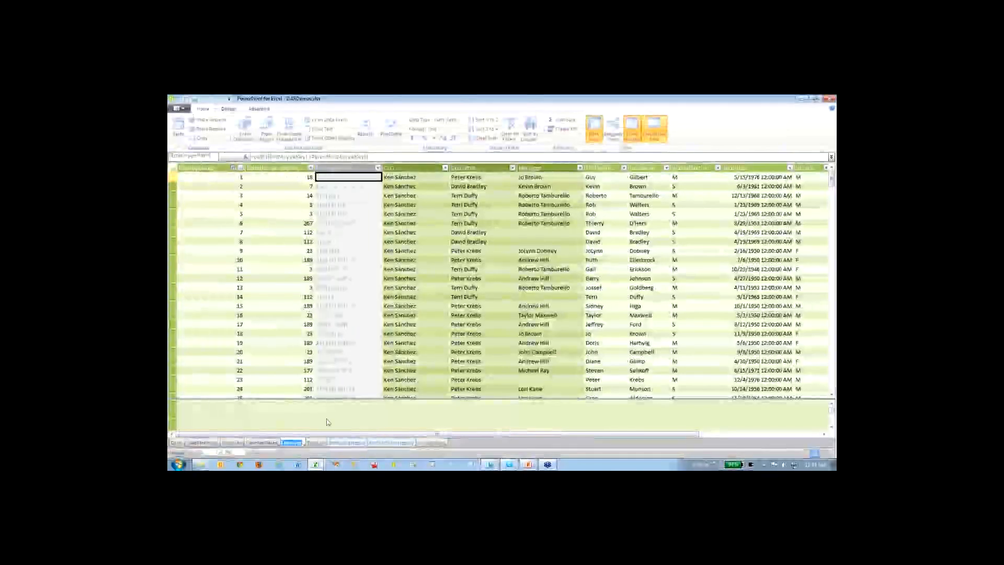
- Examine how EmployeeKey and ParentEmployeeKey relate, underlining both keys for employees 5, 4 and 3, and clear the marks
click(227, 194)
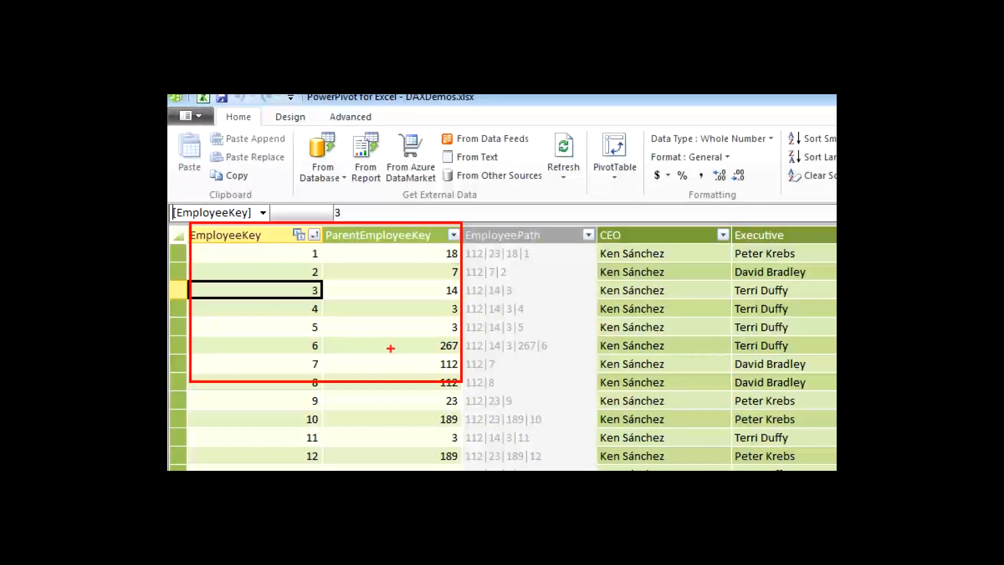
drag(312, 335, 324, 335)
drag(449, 332, 453, 332)
drag(312, 315, 321, 315)
drag(452, 317, 454, 318)
drag(307, 296, 320, 297)
drag(450, 299, 458, 298)
key(e)
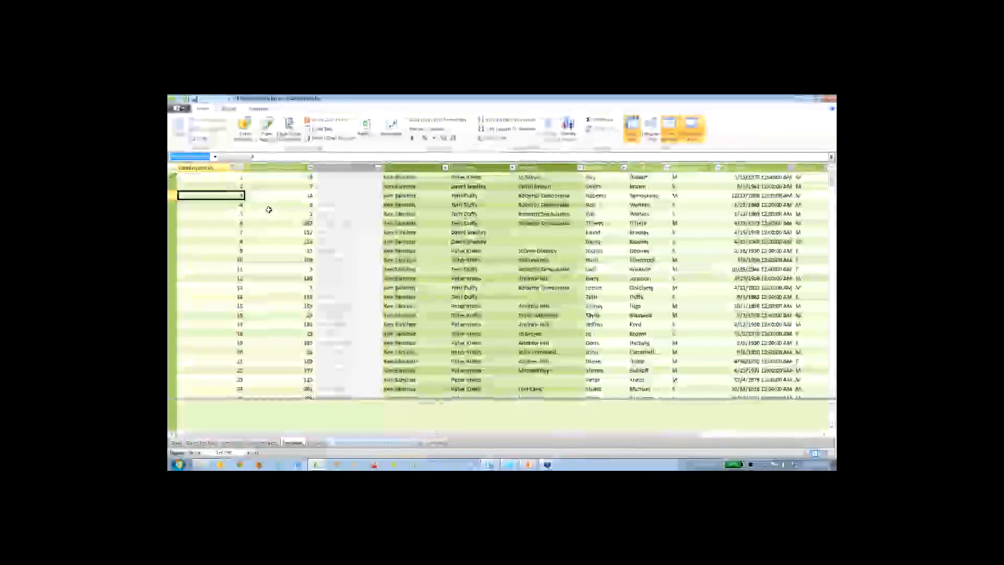
- Inspect the EmployeePath formula for employee 2, marking the PATH function's two key arguments and the row's path, and clear the marks
click(344, 187)
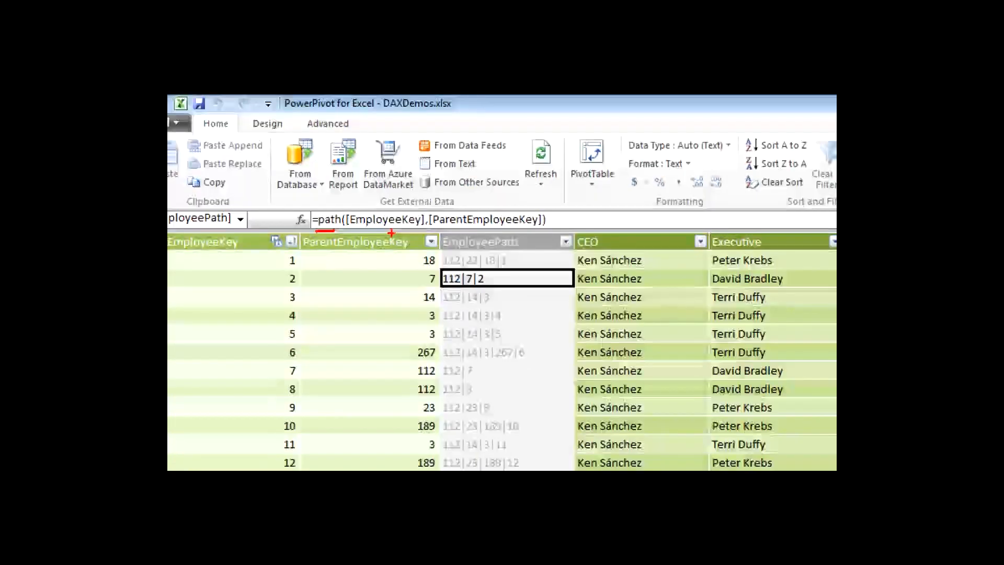
drag(360, 233, 479, 225)
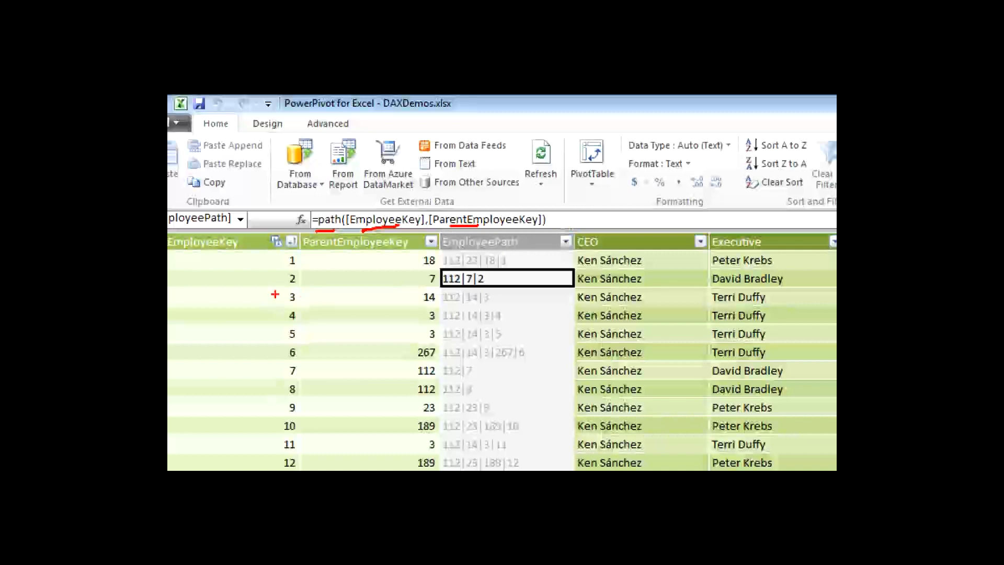
drag(279, 288, 302, 287)
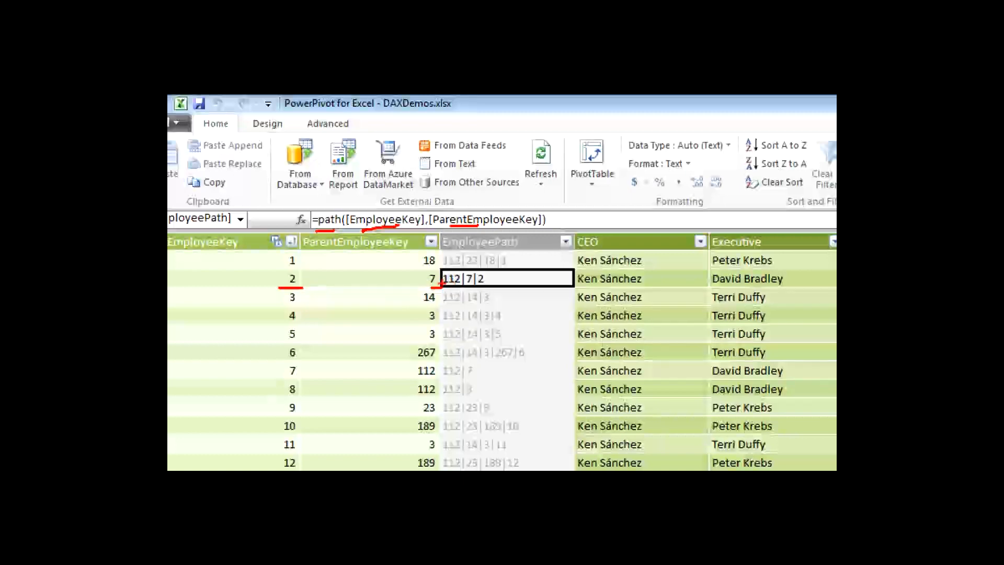
key(e)
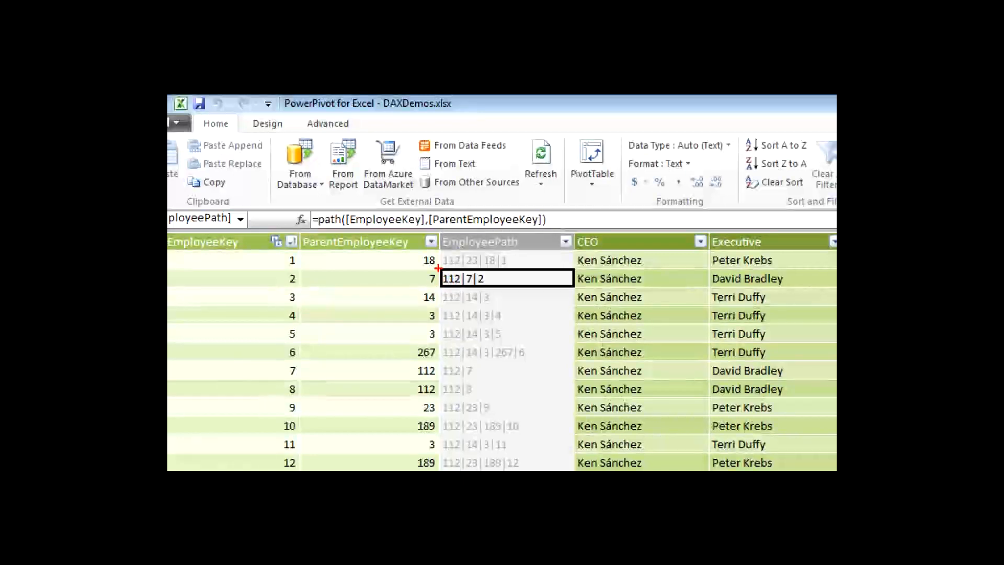
drag(434, 264, 519, 285)
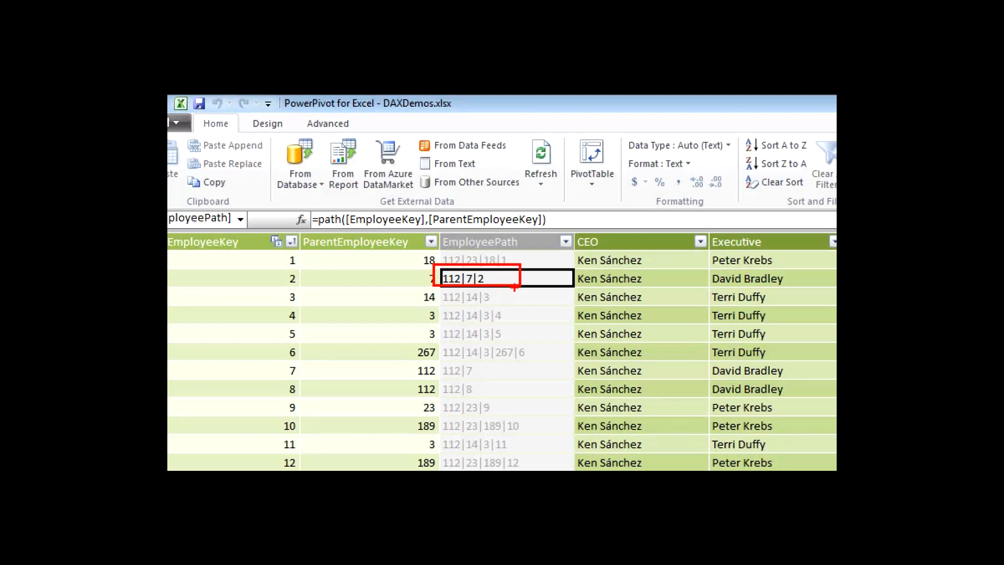
key(e)
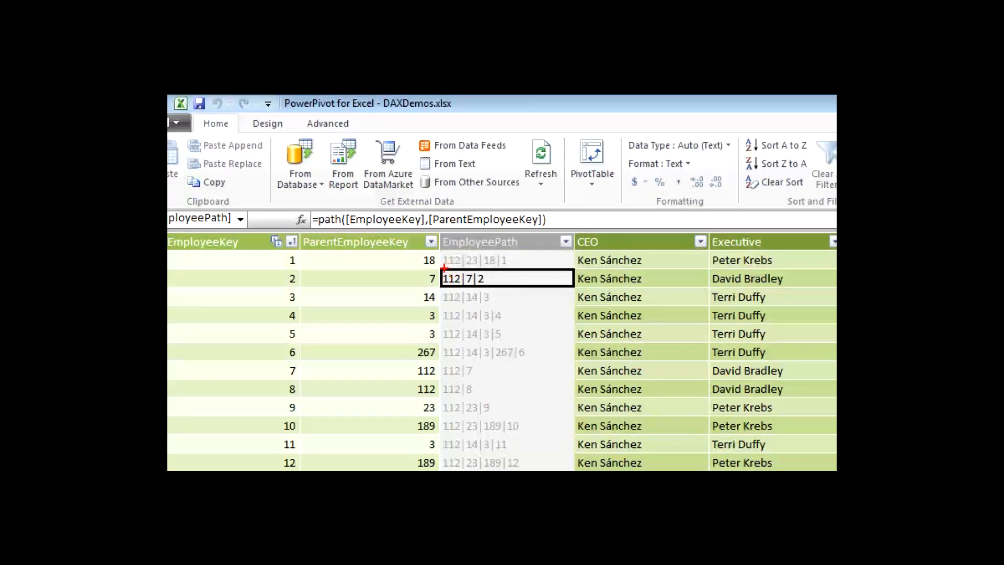
- Examine the individual levels in several EmployeePath values, marking the separate keys within each path
mouse_move(444, 269)
mouse_down()
mouse_move(464, 268)
mouse_move(460, 306)
mouse_up()
drag(467, 347, 471, 347)
drag(450, 380, 451, 383)
key(e)
click(448, 268)
drag(481, 267, 490, 266)
click(511, 266)
click(468, 363)
click(511, 363)
drag(487, 363, 530, 361)
click(529, 362)
drag(469, 359, 477, 359)
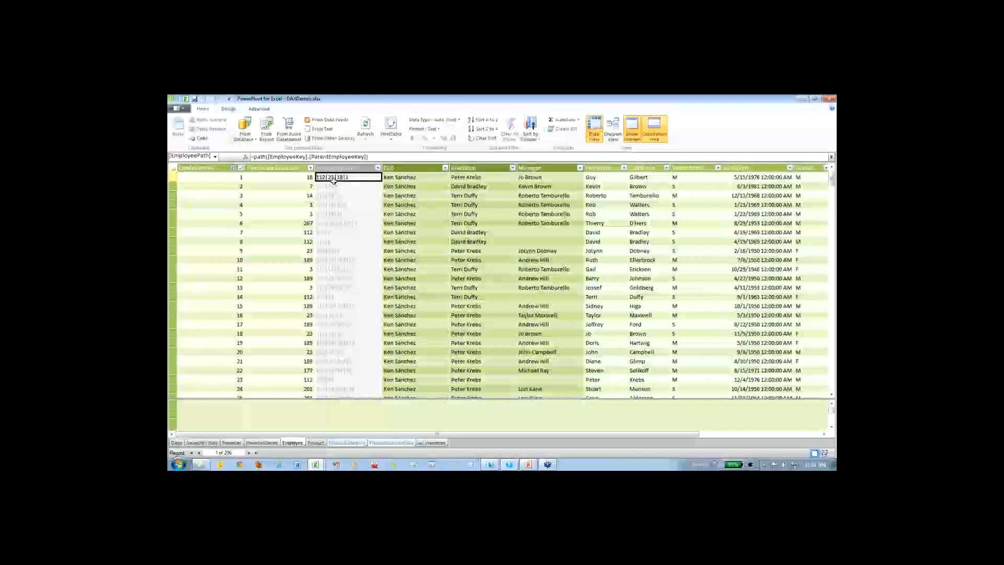
- Inspect the CEO column's formula, marking LOOKUPVALUE, the PATHITEM expression, the first employee's path and the level argument 1
click(412, 178)
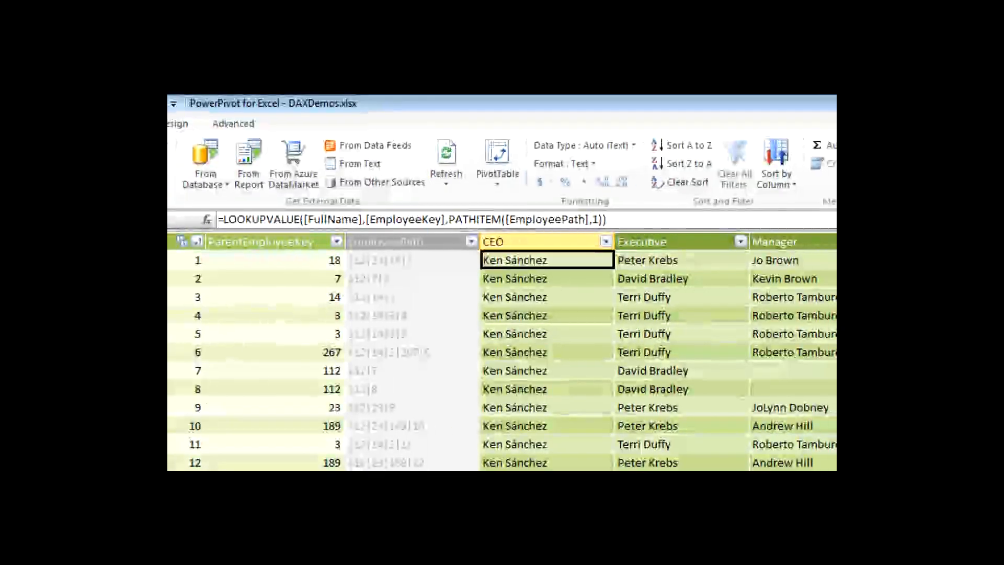
drag(243, 224, 285, 223)
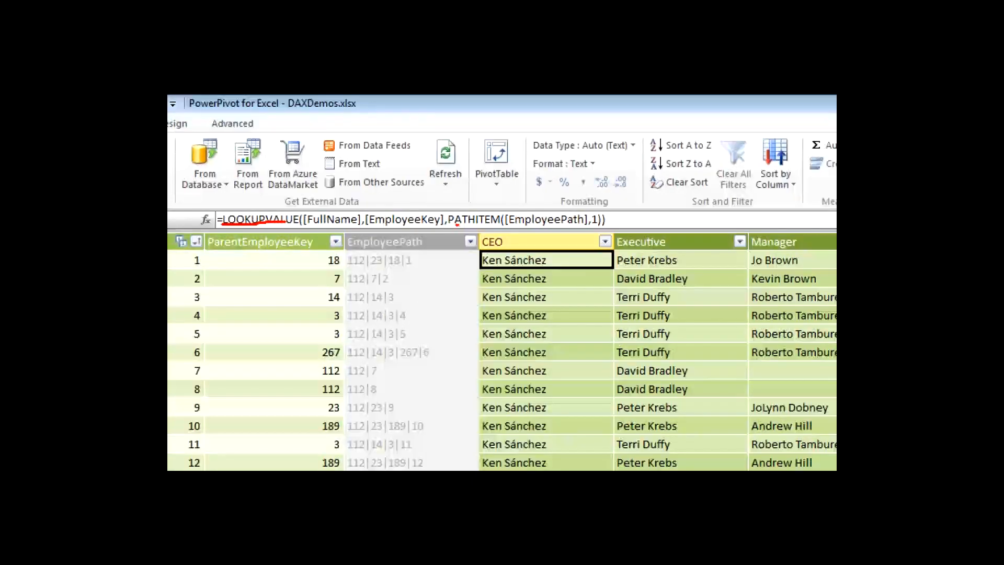
drag(457, 225, 614, 229)
key(e)
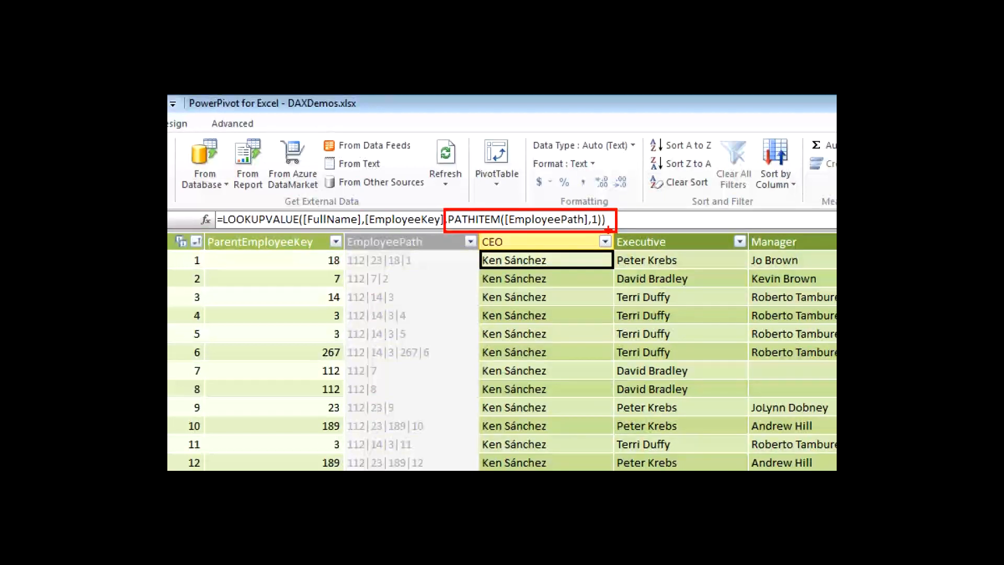
mouse_move(352, 271)
mouse_down()
mouse_move(429, 272)
mouse_move(375, 242)
mouse_move(346, 266)
mouse_move(373, 272)
mouse_up()
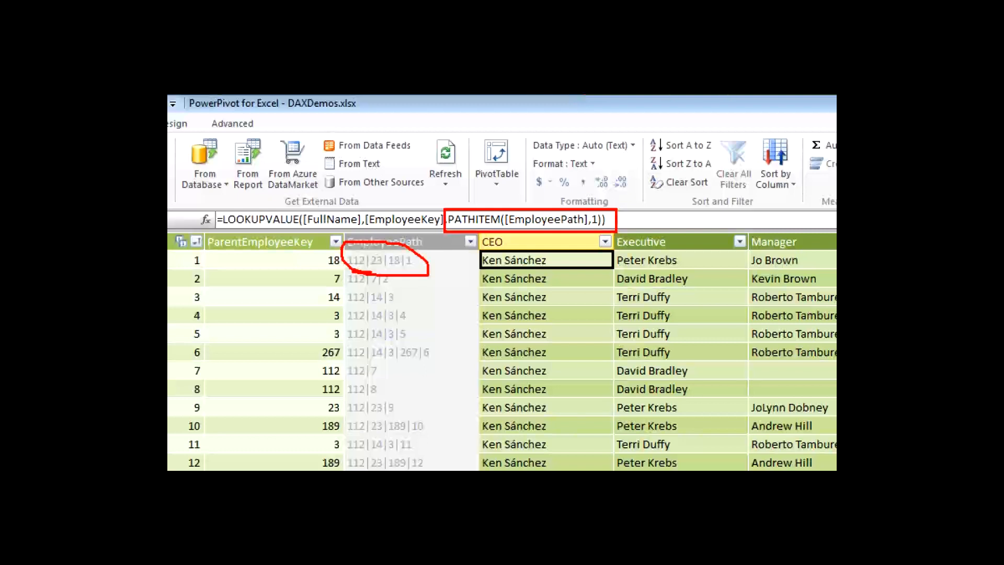
drag(592, 225, 601, 225)
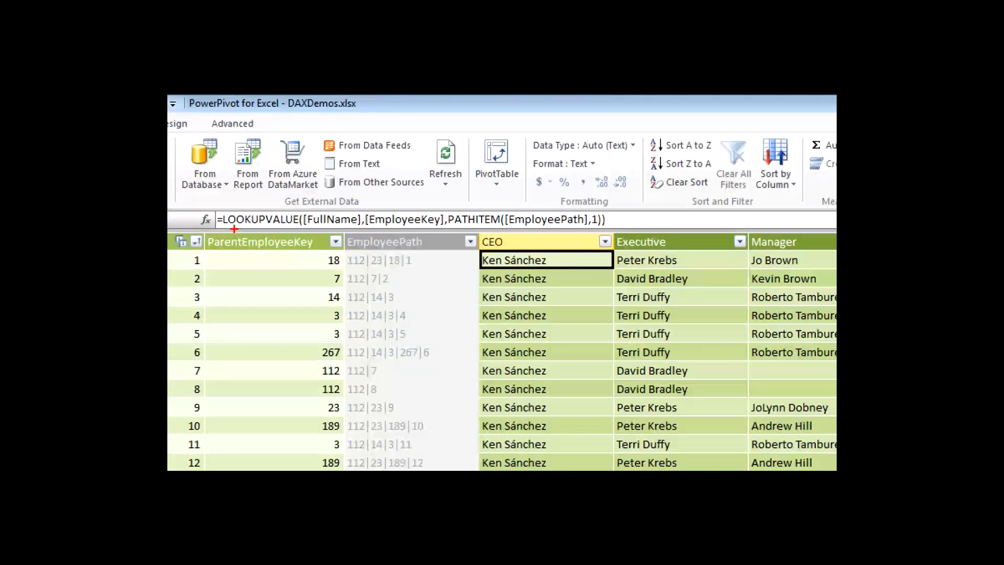
- Underline LOOKUPVALUE and its FullName, EmployeeKey and PATHITEM arguments in the CEO formula, and clear the marks
drag(233, 228, 278, 232)
drag(315, 226, 355, 227)
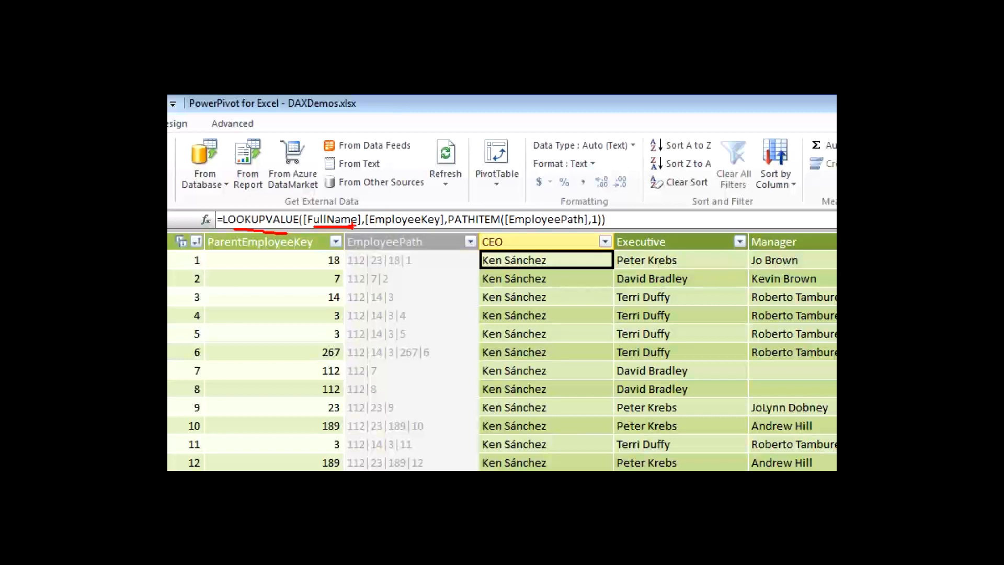
drag(377, 227, 439, 229)
drag(451, 228, 597, 231)
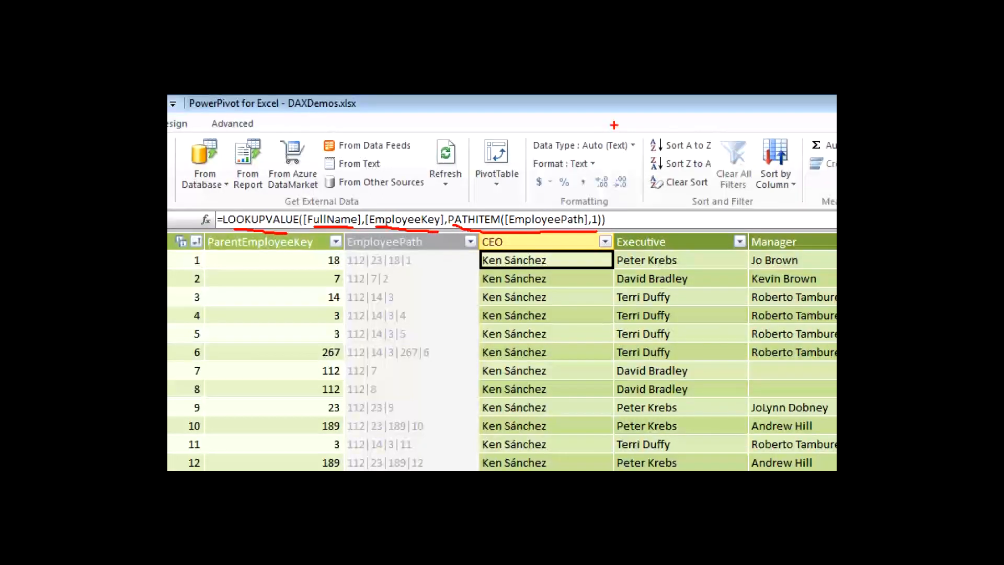
key(e)
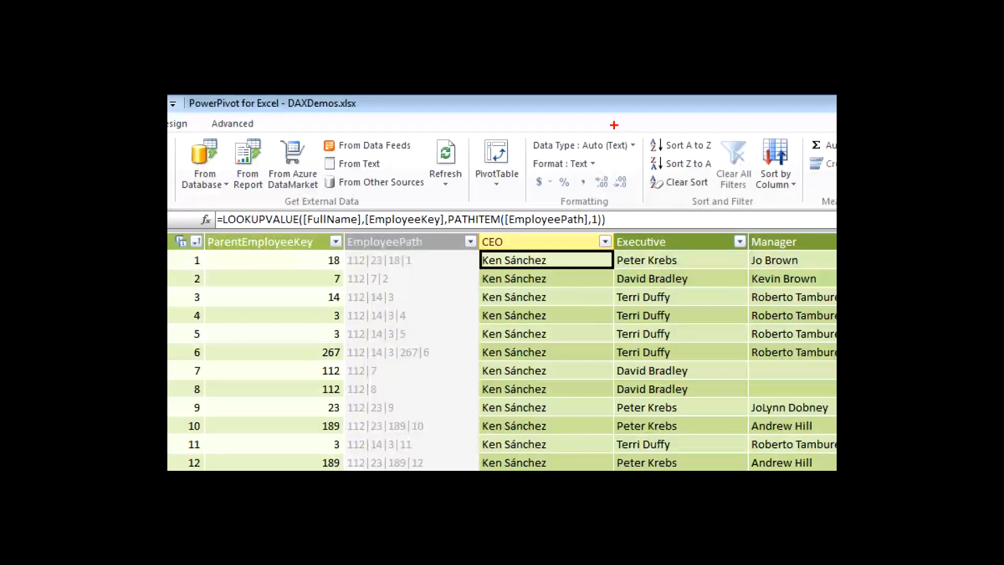
- Trace the CEO formula from FullName to PATHITEM, mark the CEO heading and the values down the column, and clear the marks
drag(327, 225, 539, 228)
key(e)
mouse_move(487, 270)
mouse_down()
mouse_move(534, 268)
mouse_move(472, 349)
mouse_move(470, 443)
mouse_up()
drag(482, 247, 508, 245)
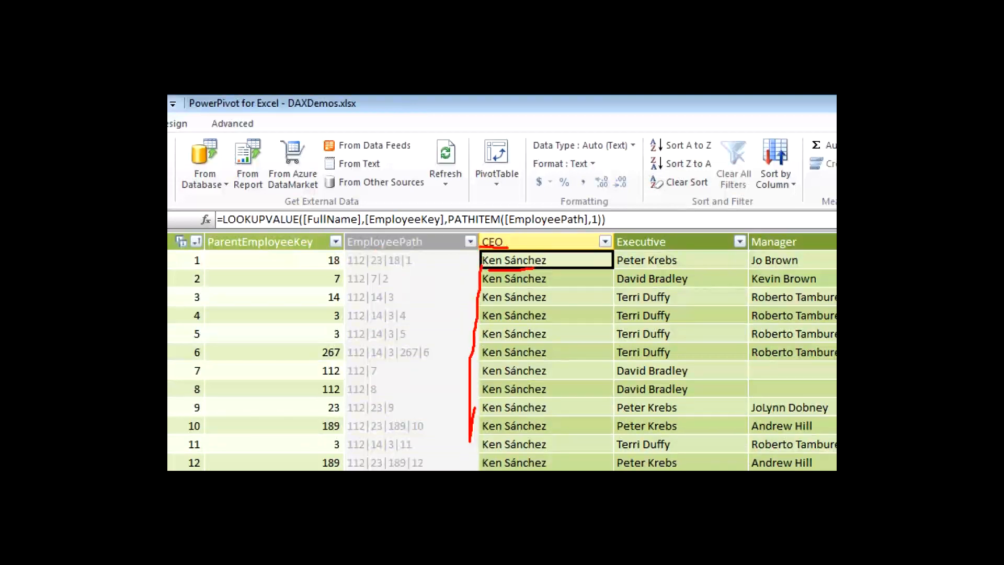
key(e)
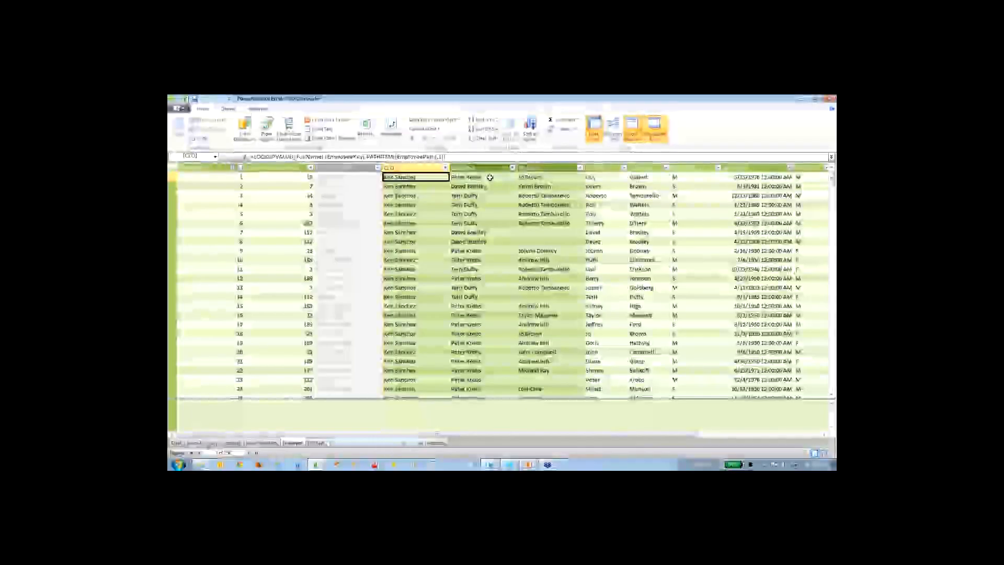
- Inspect the Executive column's formula, circling the PATHITEM level argument 2, and clear the mark
click(633, 262)
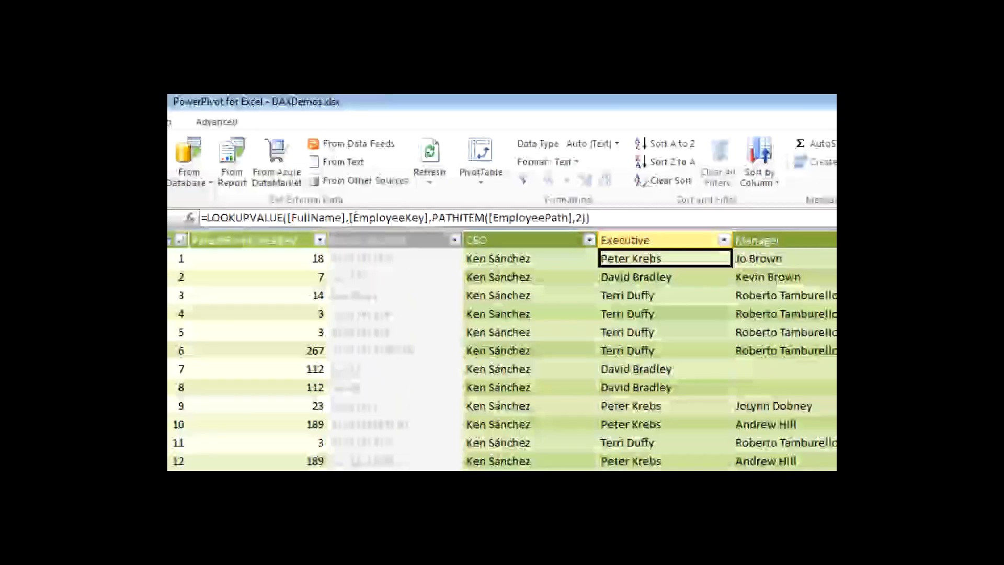
drag(575, 228, 589, 229)
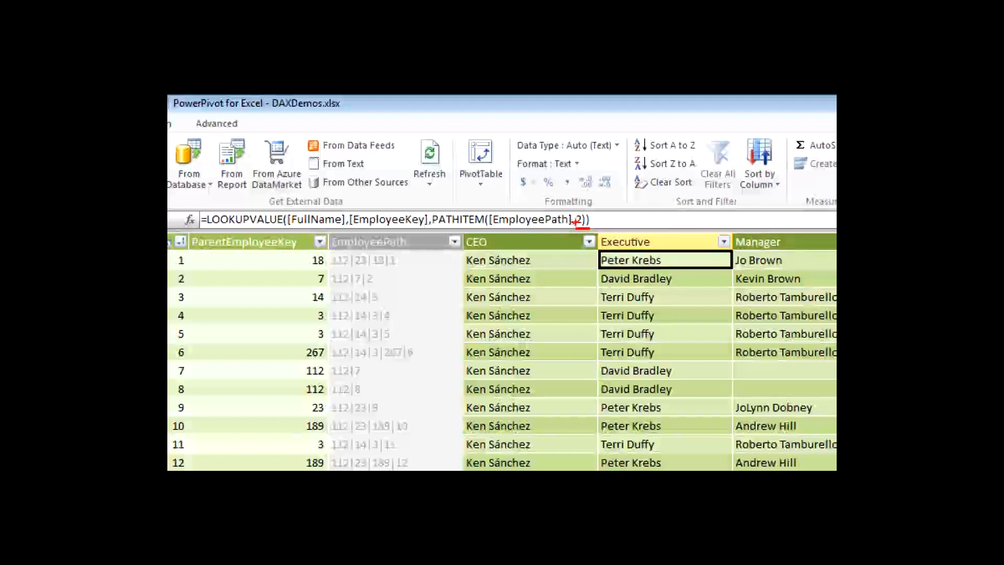
mouse_move(579, 228)
mouse_down()
mouse_move(599, 224)
mouse_move(573, 210)
mouse_move(585, 228)
mouse_up()
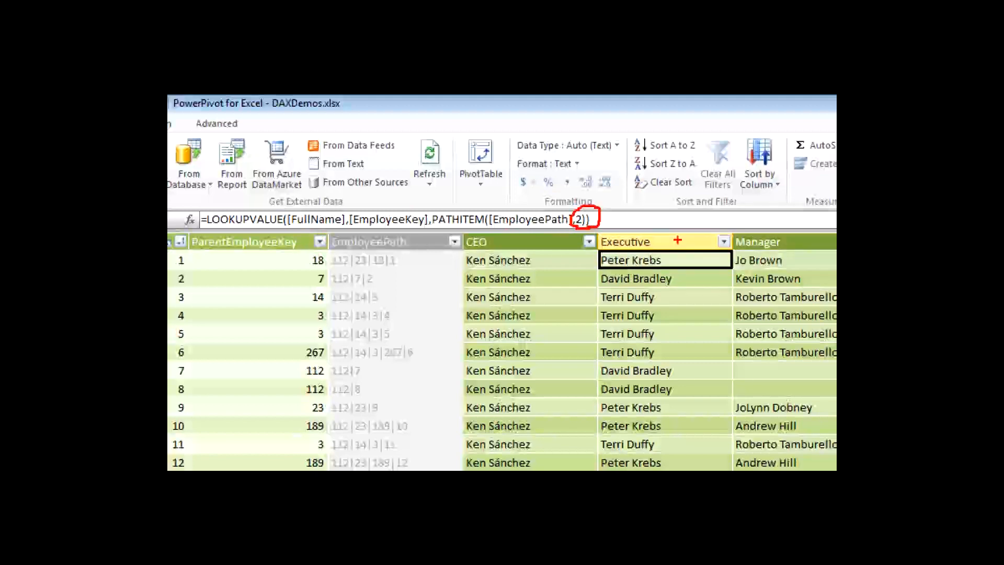
key(e)
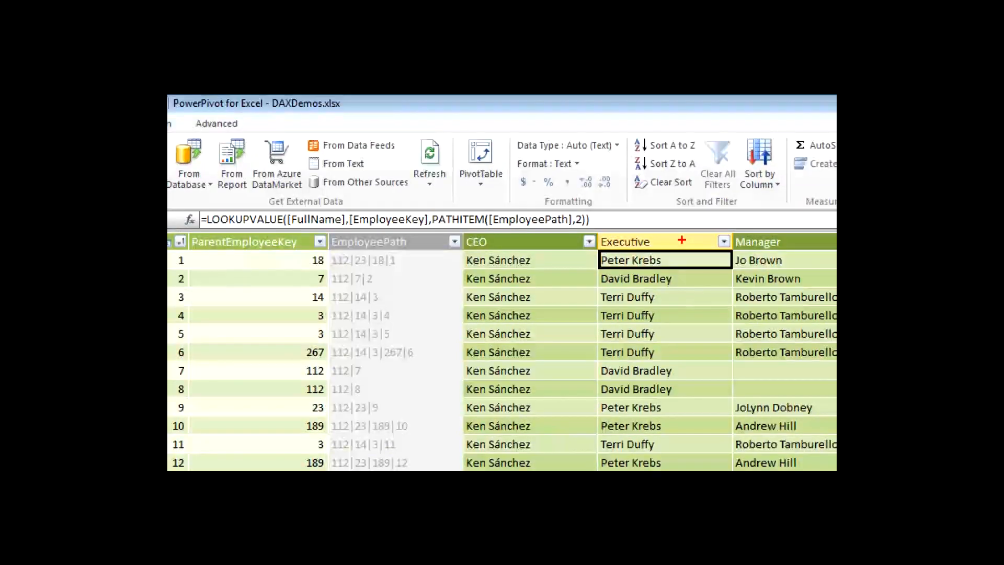
- Relate level 2 to the paths of employees 1, 4 and 6, underline the CEO, Executive and Manager headings, and leave annotation mode
drag(573, 226, 590, 226)
drag(340, 270, 409, 269)
drag(344, 322, 439, 317)
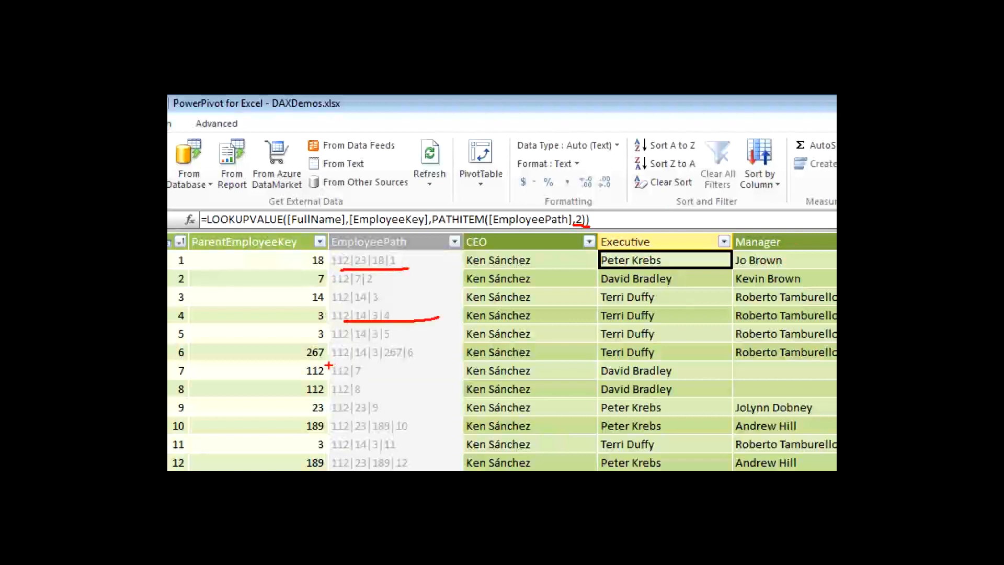
drag(347, 366, 430, 368)
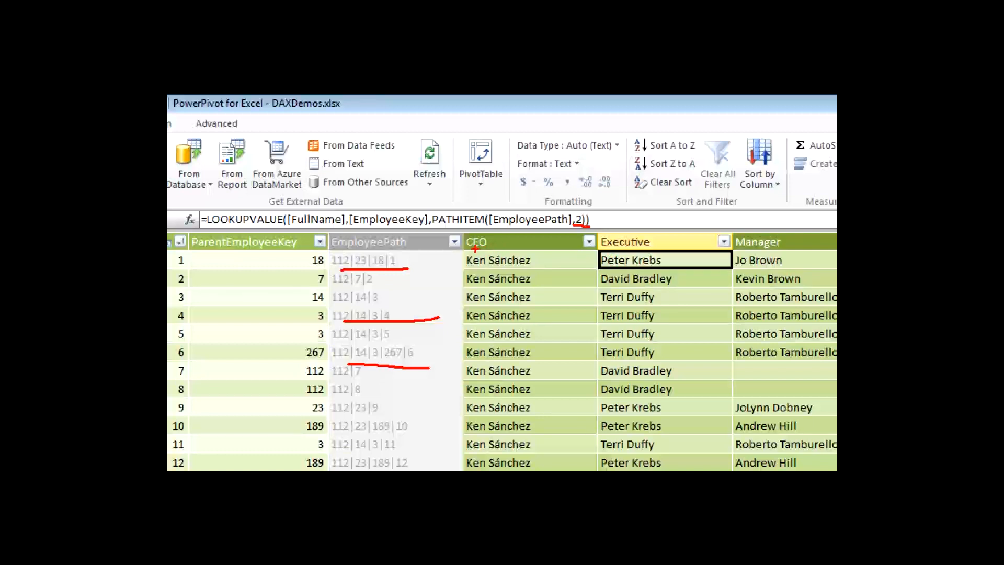
drag(467, 250, 489, 250)
drag(609, 250, 625, 249)
drag(736, 247, 781, 245)
key(Escape)
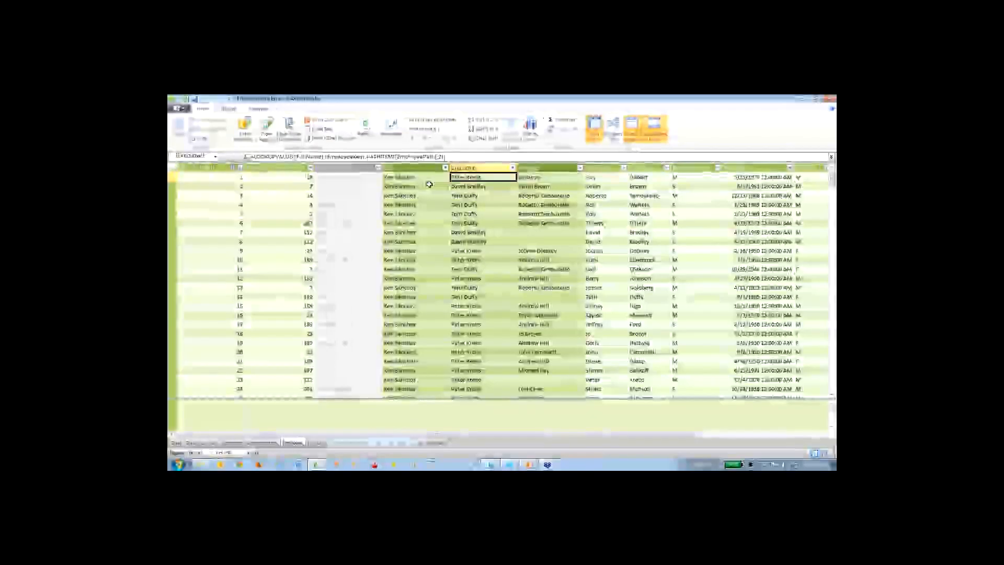
- Switch to Diagram View and examine the Employee table's OrgChart hierarchy with its CEO, Executive and Manager levels
click(613, 128)
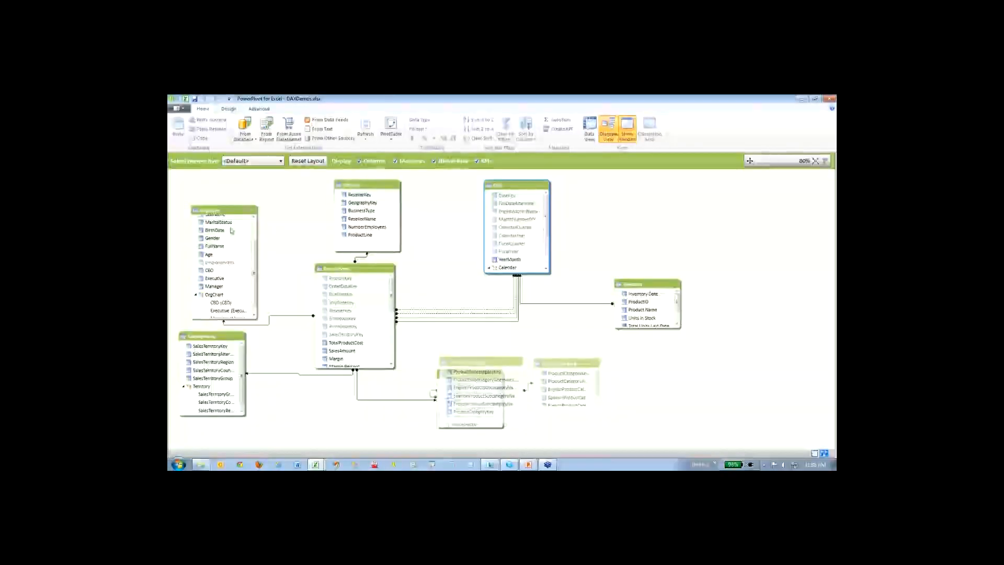
drag(255, 269, 253, 291)
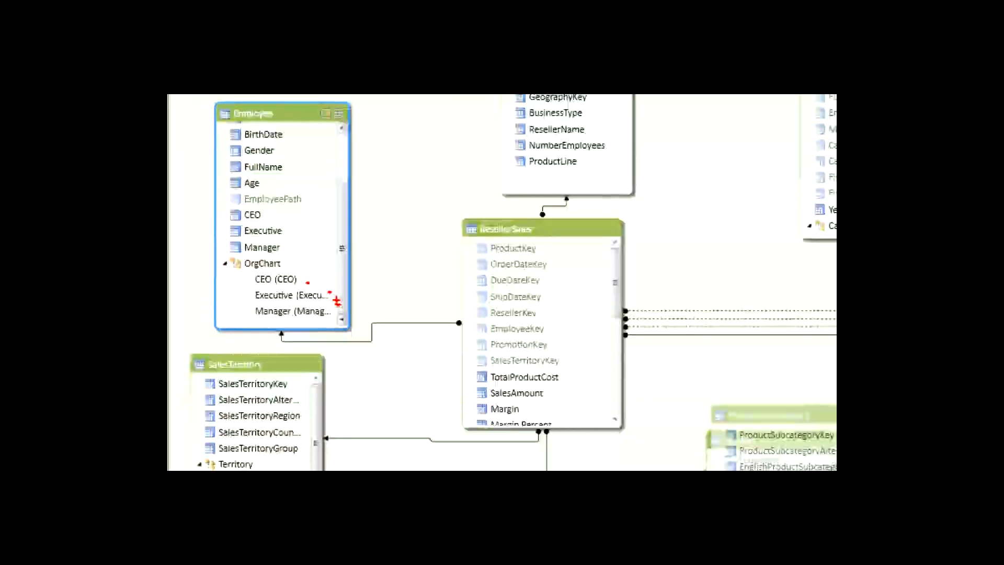
click(230, 279)
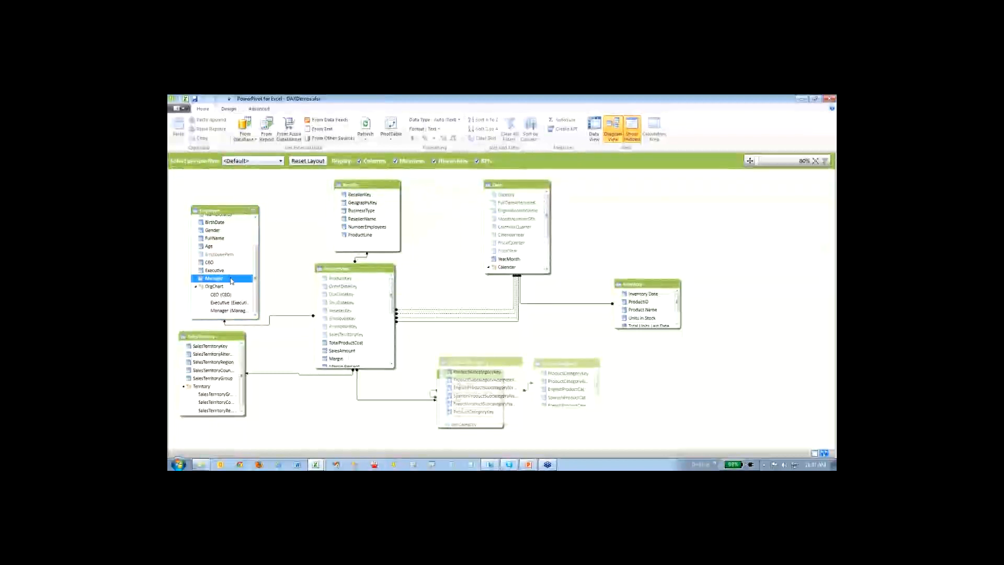
right_click(231, 279)
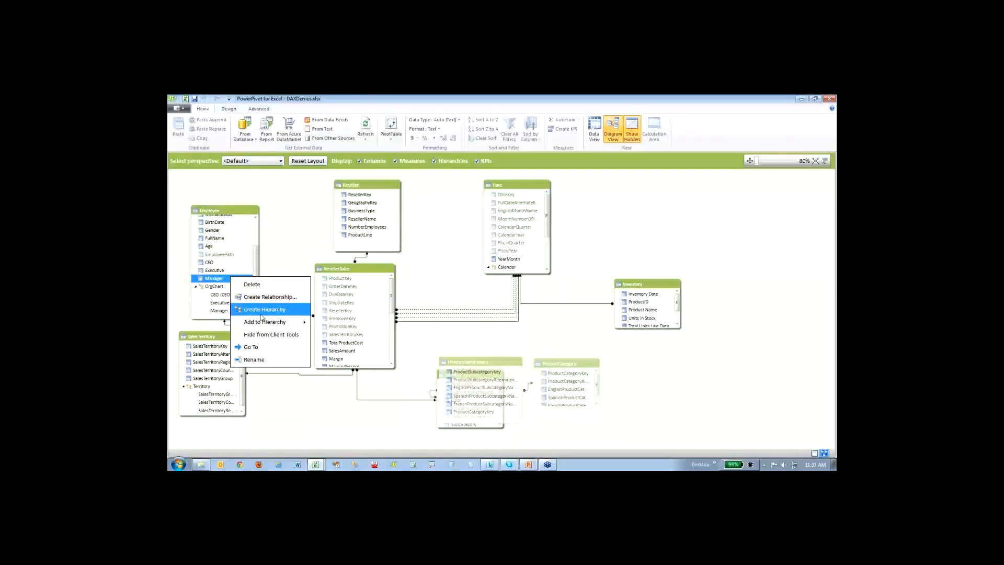
click(207, 295)
mouse_move(234, 283)
mouse_down()
mouse_move(251, 297)
mouse_move(244, 312)
mouse_up()
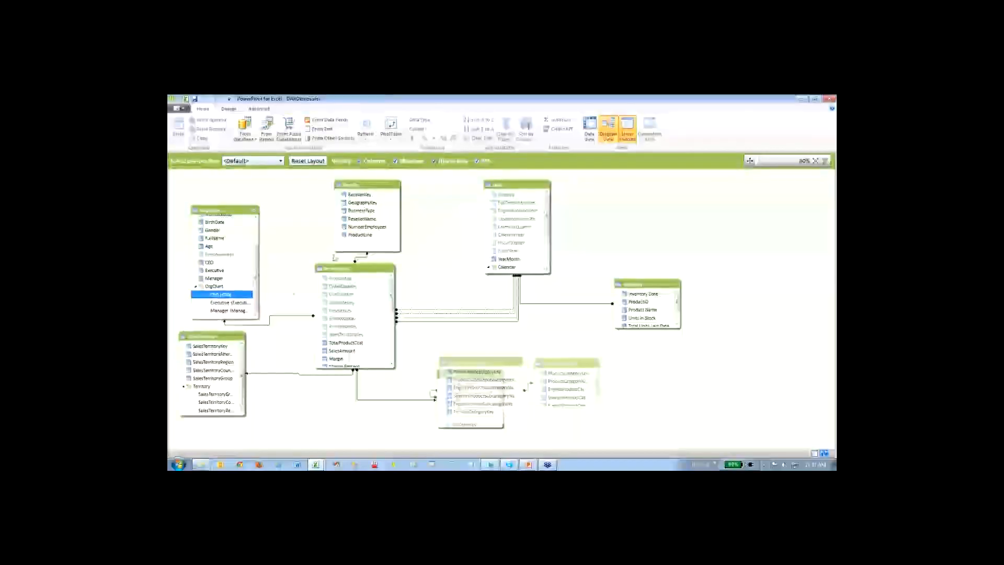
- Return to the Excel workbook and display the employee hierarchy PivotTable on Sheet7
click(187, 98)
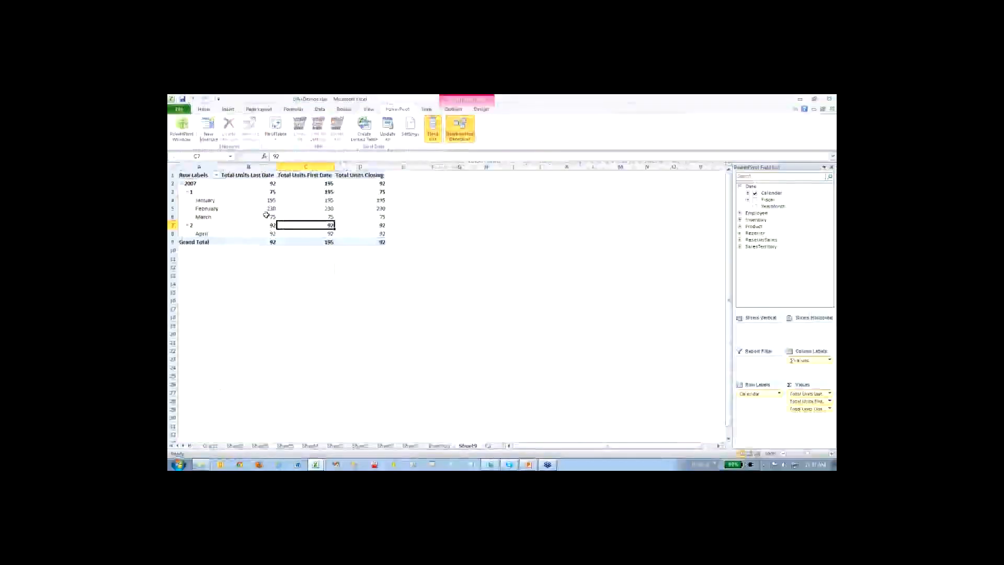
click(413, 446)
click(385, 446)
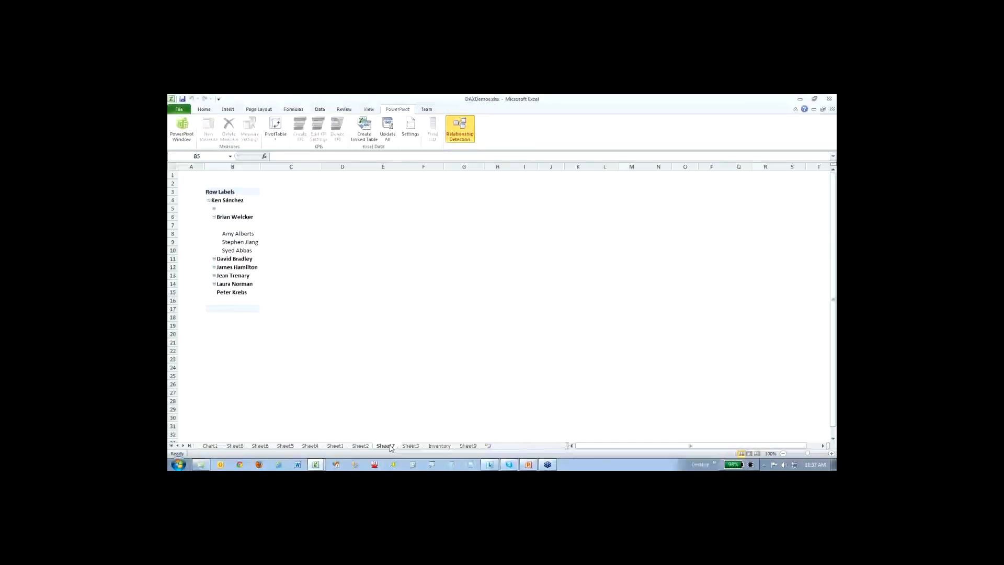
- Expand the executives in B12 and B16 to show their managers, and mark the blank rows under the expanded executives with arrows
click(214, 267)
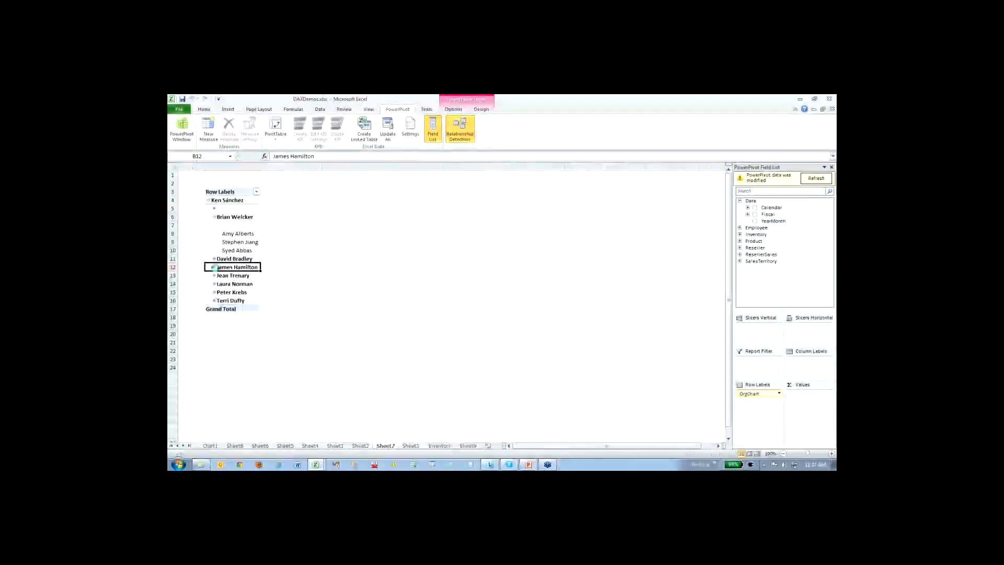
click(214, 300)
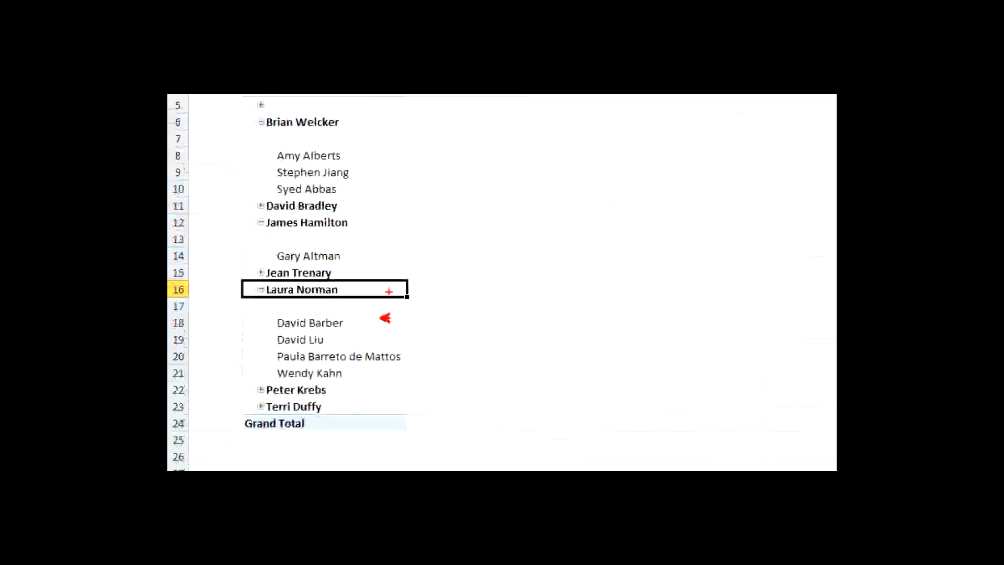
drag(336, 134, 368, 134)
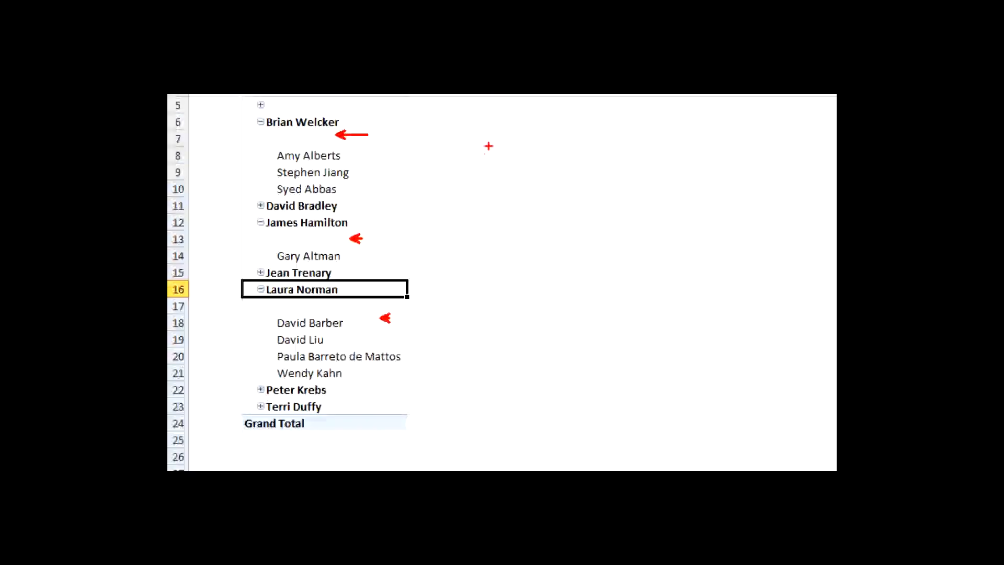
key(Escape)
- Examine the blank hierarchy members in the PivotTable at cells B13, B7, B5 and B17
click(244, 276)
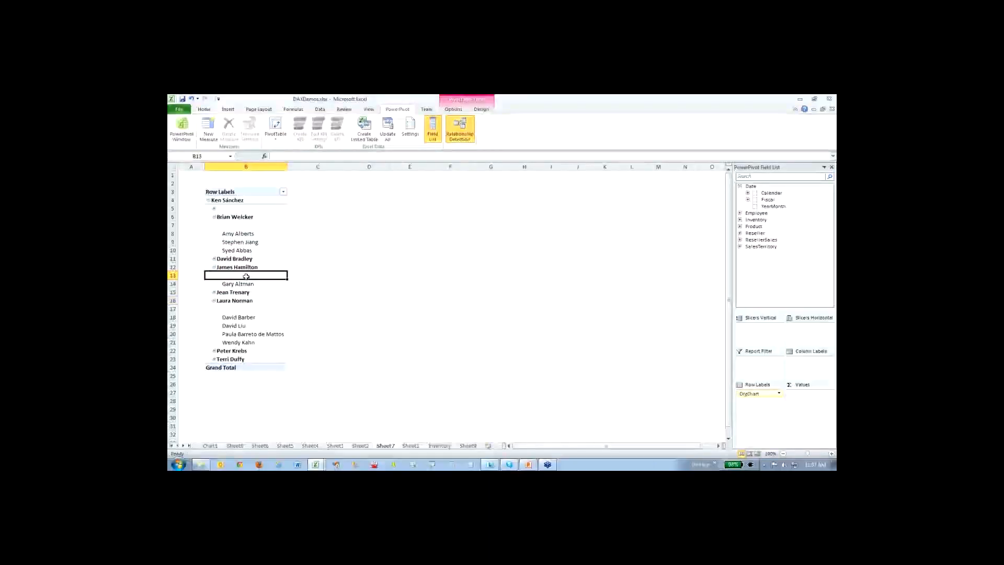
click(247, 226)
click(248, 209)
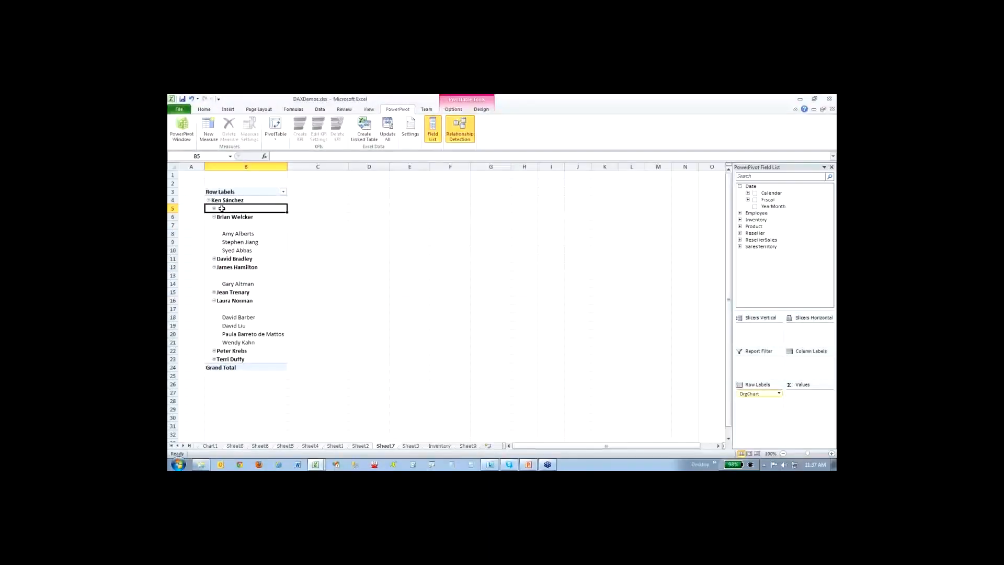
click(243, 311)
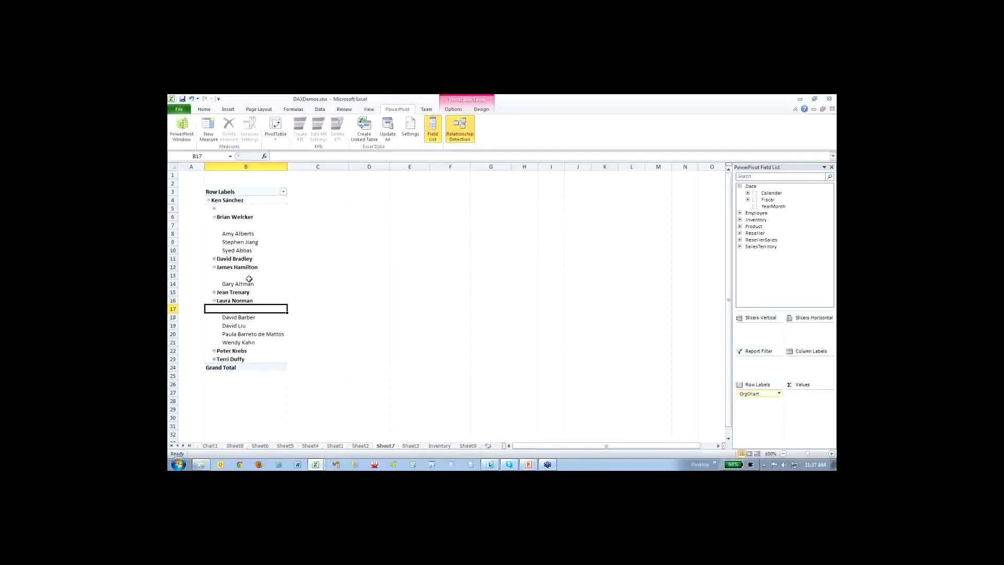
click(250, 276)
click(256, 226)
click(251, 210)
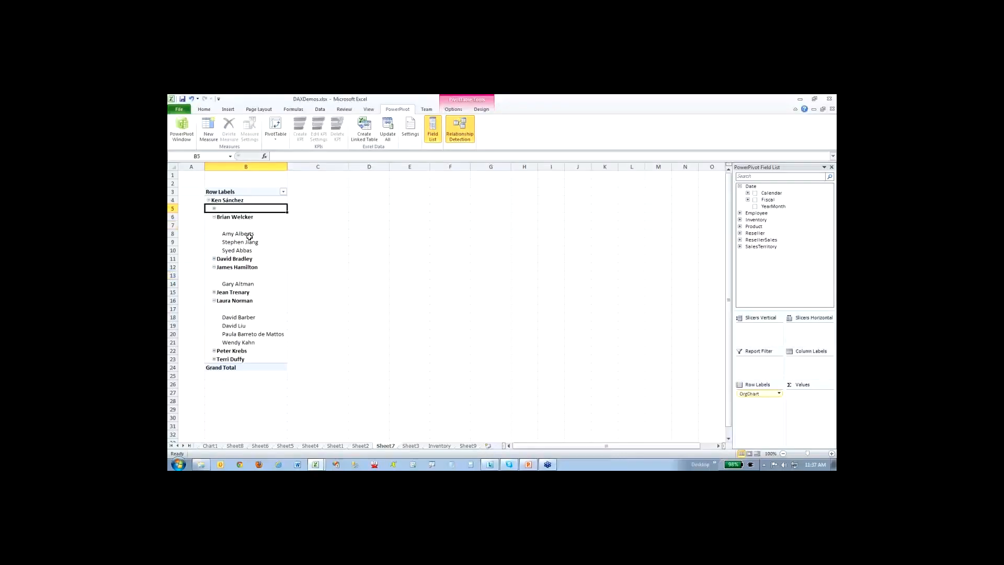
click(250, 309)
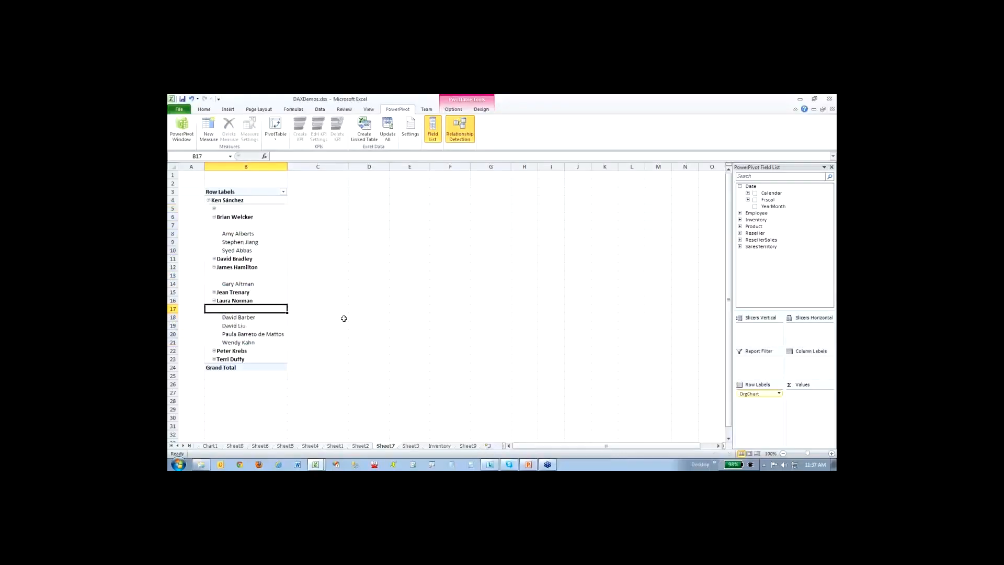
- Switch to the DAX.pptx presentation in PowerPoint and start the slide show at the Advanced DAX Expressions slide on hierarchy paths
click(528, 464)
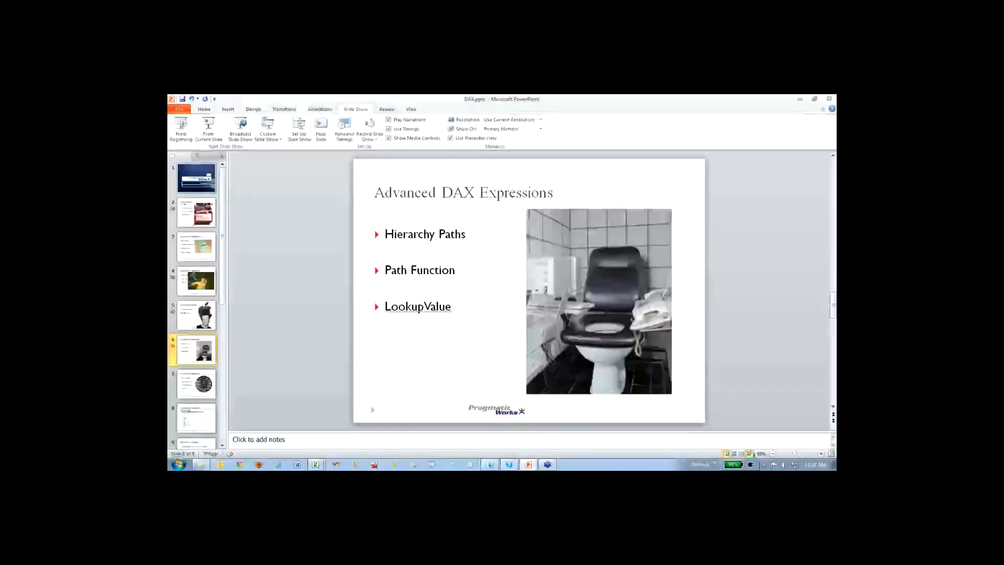
click(751, 453)
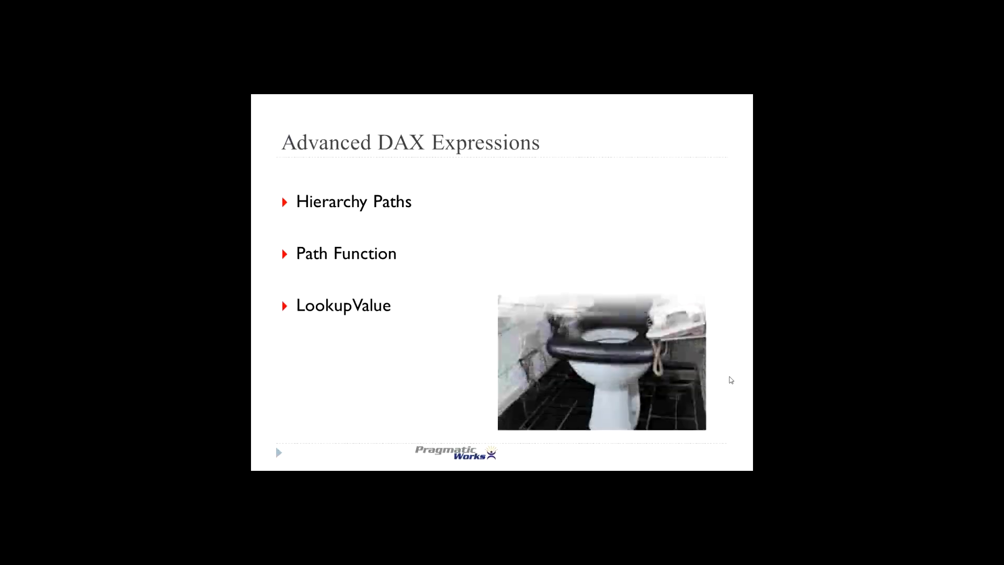
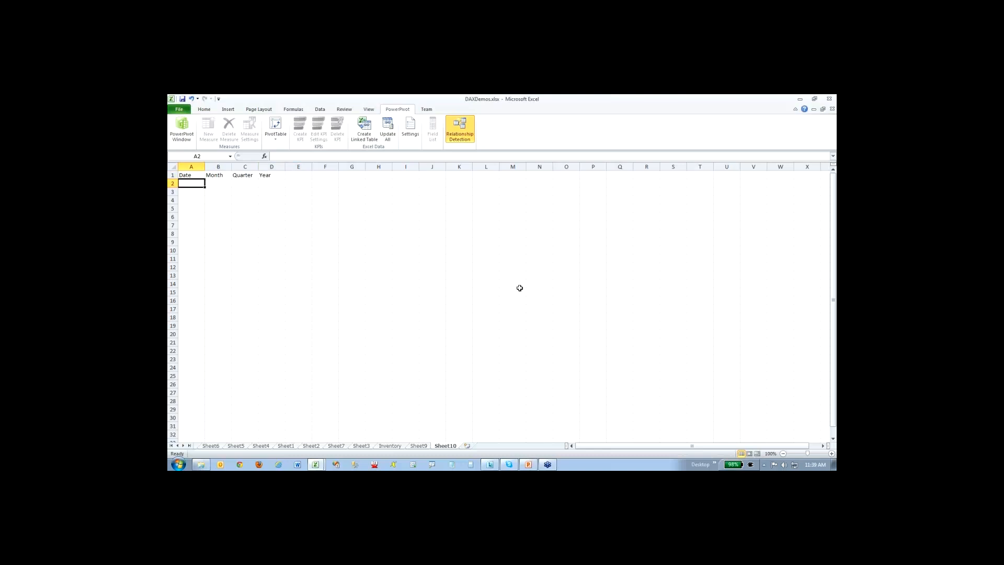
- Enter the date 1/1/2000 in A2, fill daily dates down to A29 and widen the Date column
text(1/1/2000)
key(Return)
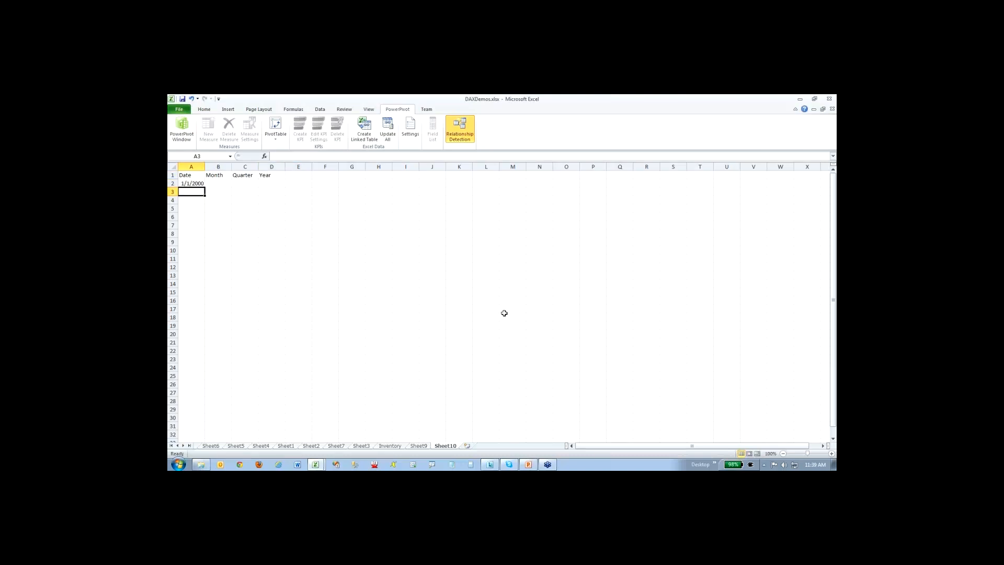
click(201, 186)
drag(205, 186, 206, 413)
drag(203, 163, 224, 163)
click(310, 249)
click(235, 183)
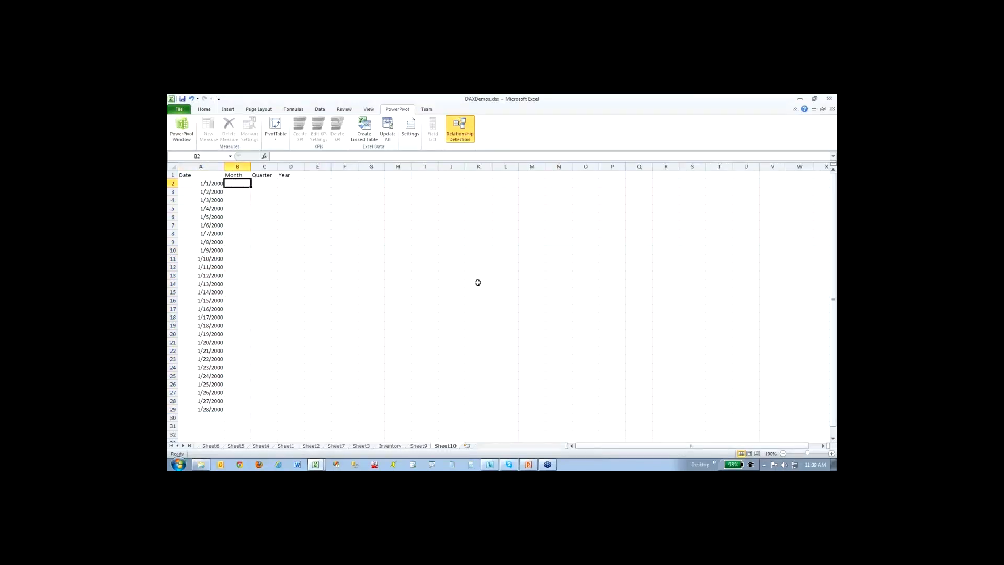
text(month()
click(207, 183)
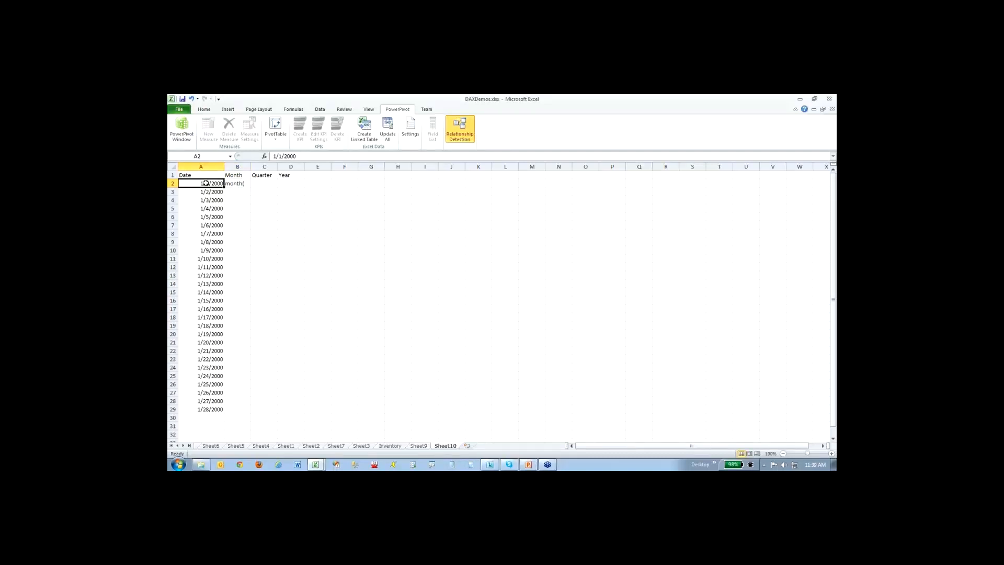
key(Right)
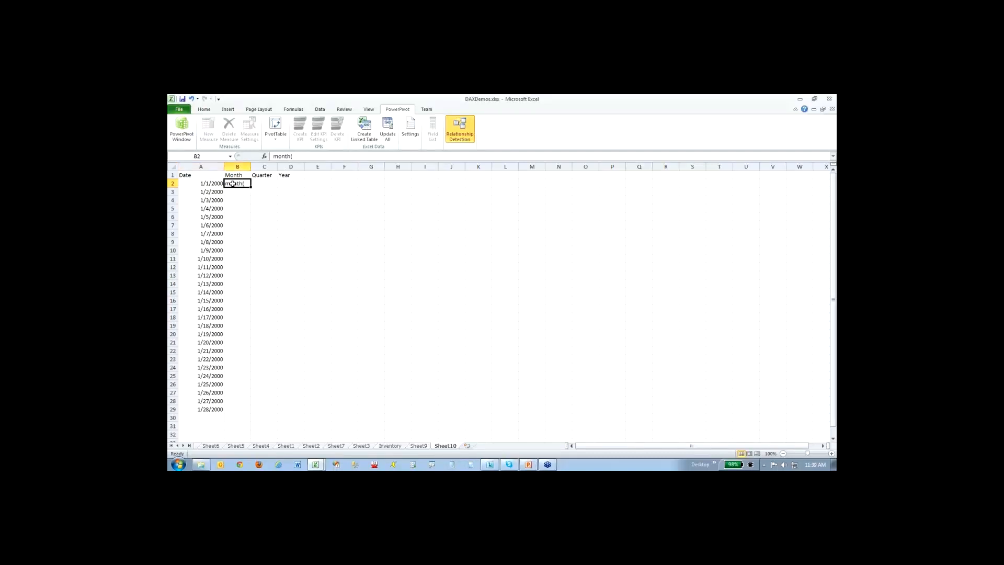
click(323, 166)
click(241, 183)
key(Page_Down)
key(BackSpace)
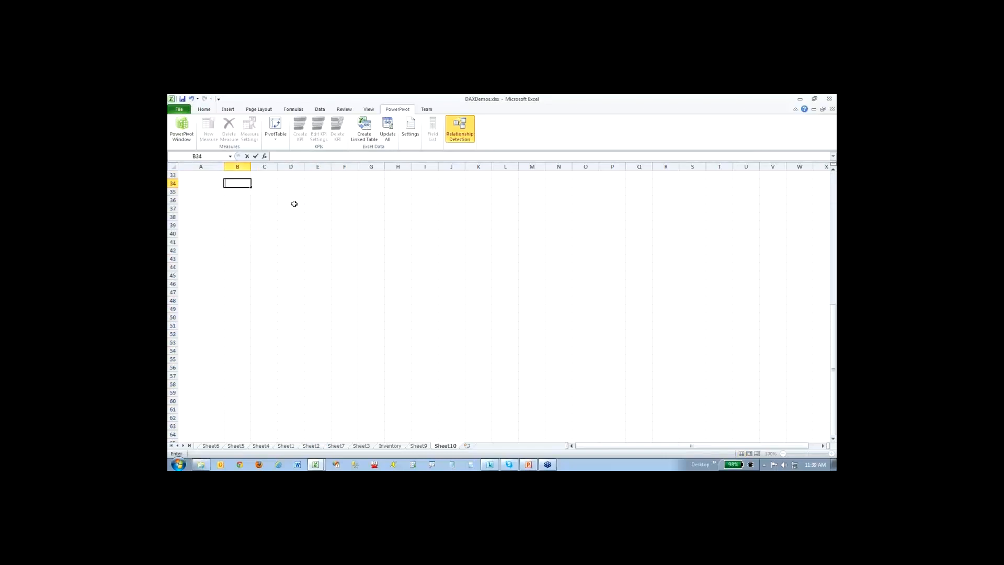
key(Page_Up)
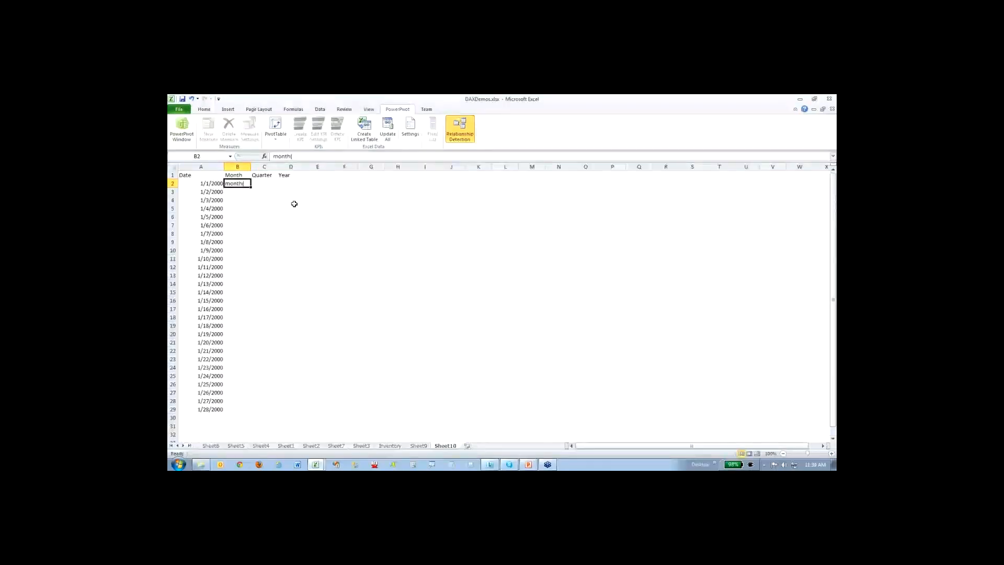
key(Delete)
- Enter the formula =MONTH(A2) in B2 and fill it down to B29
text(=month()
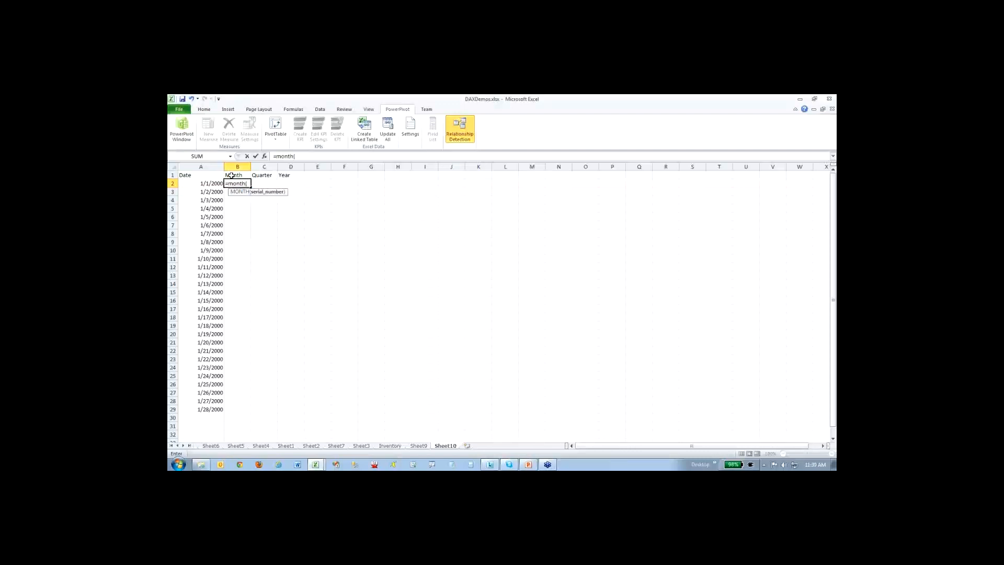
click(211, 183)
text())
key(ctrl+Return)
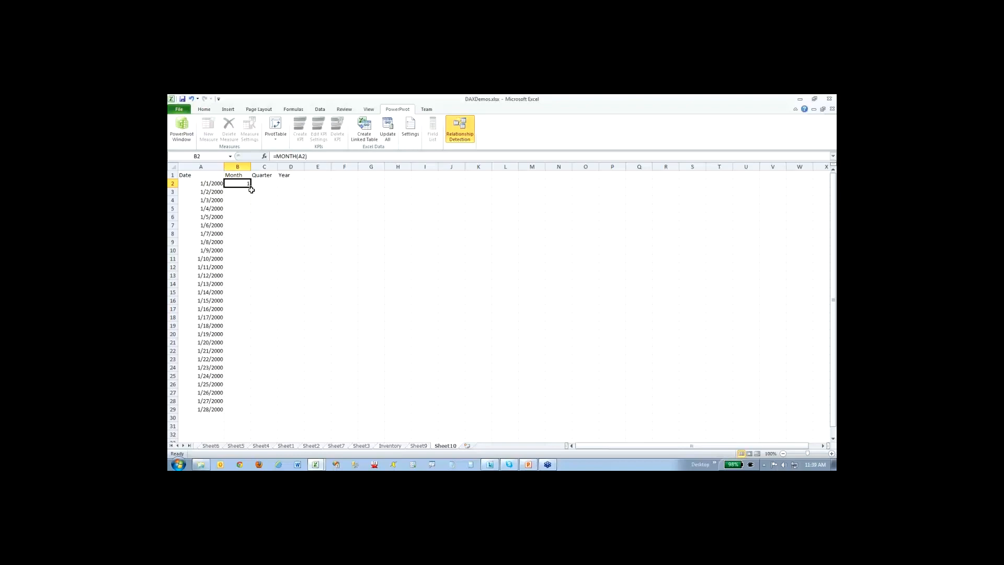
drag(251, 188, 237, 412)
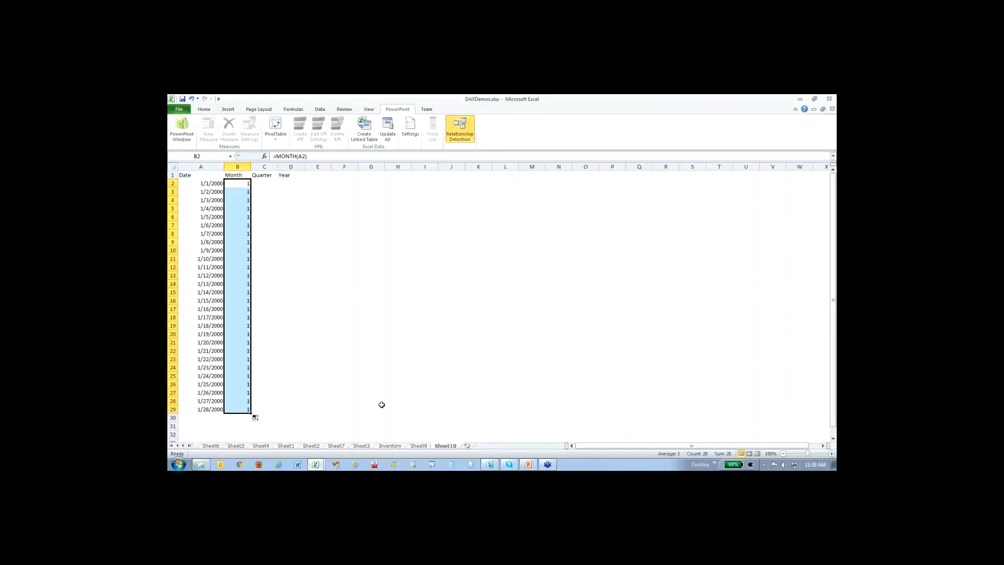
- Extend the dates down to 2/18/2000 in A50 and the month formulas down to B52, and check the February row
scroll(371, 387, down, 6)
click(205, 261)
drag(225, 261, 222, 436)
click(246, 259)
drag(250, 262, 249, 438)
click(296, 269)
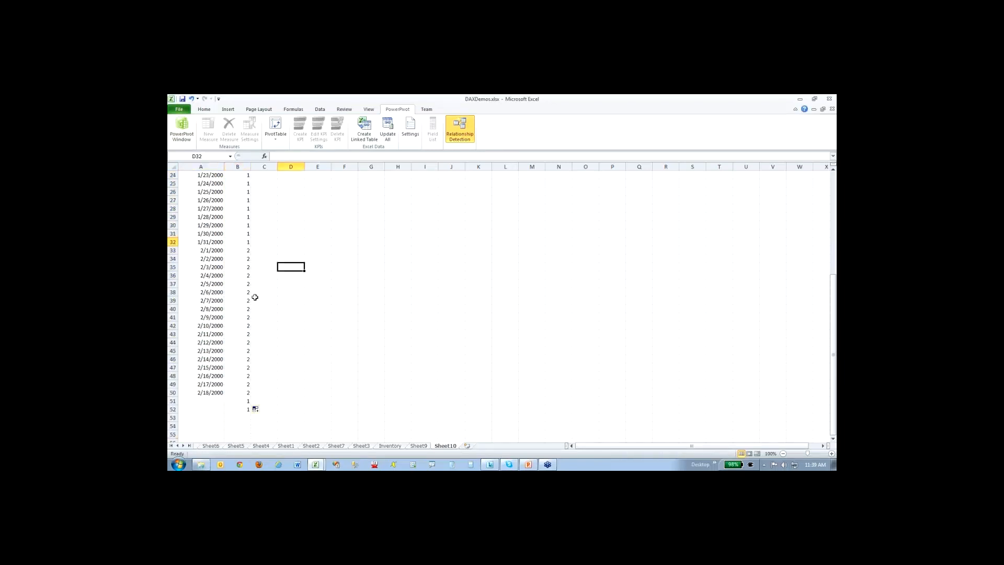
drag(209, 250, 250, 252)
scroll(312, 265, up, 8)
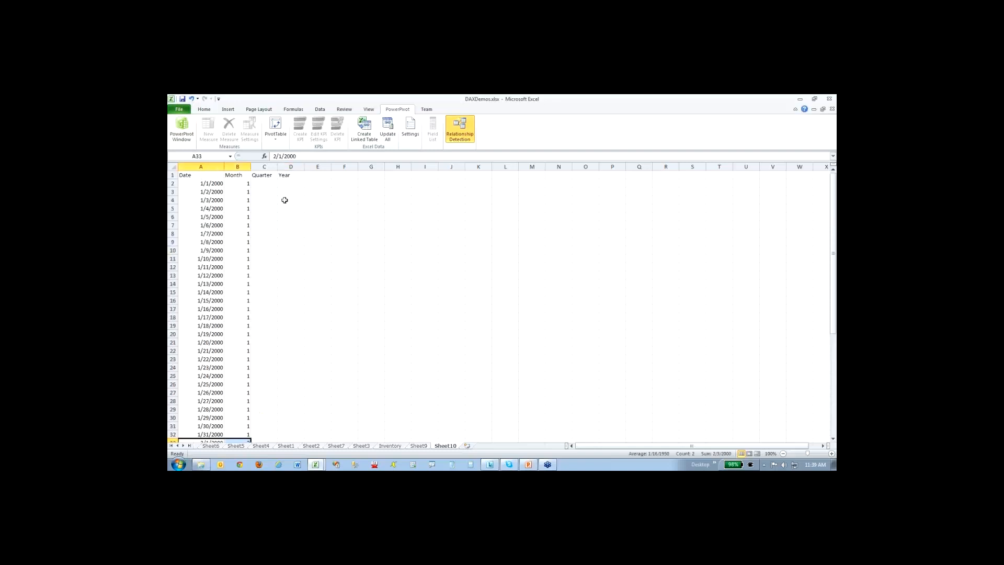
- Try to enter a QUARTER formula in C2 of the Quarter column
click(263, 184)
text(=quat)
key(BackSpace)
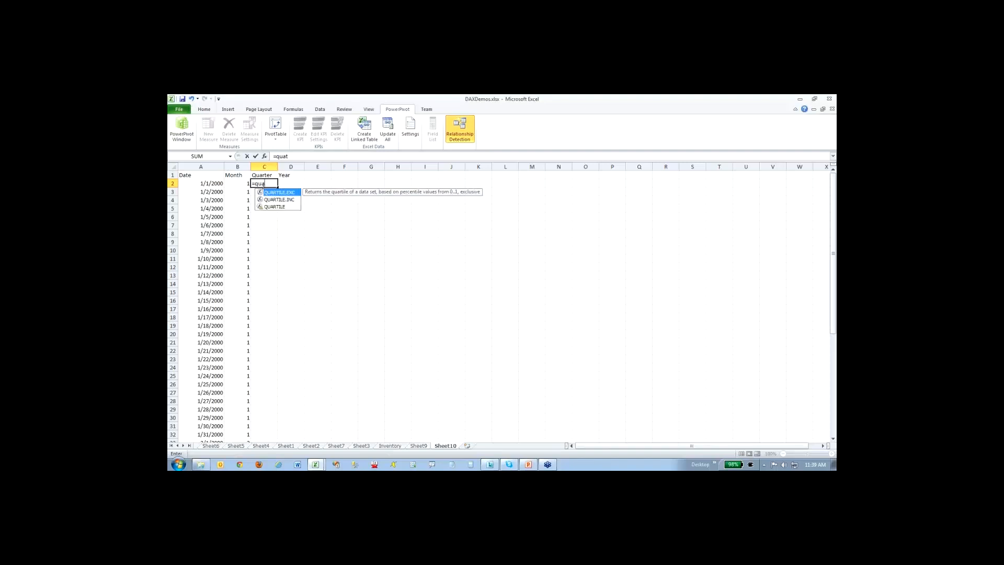
text(rter)
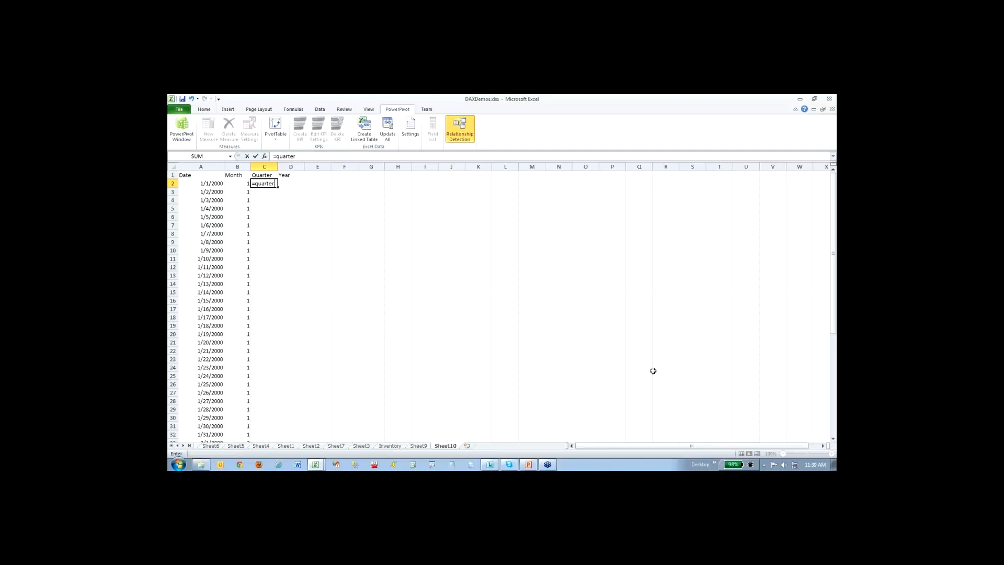
key(BackSpace)
key(BackSpace)
key(BackSpace)
key(BackSpace)
key(BackSpace)
key(BackSpace)
key(BackSpace)
key(BackSpace)
text(=year)
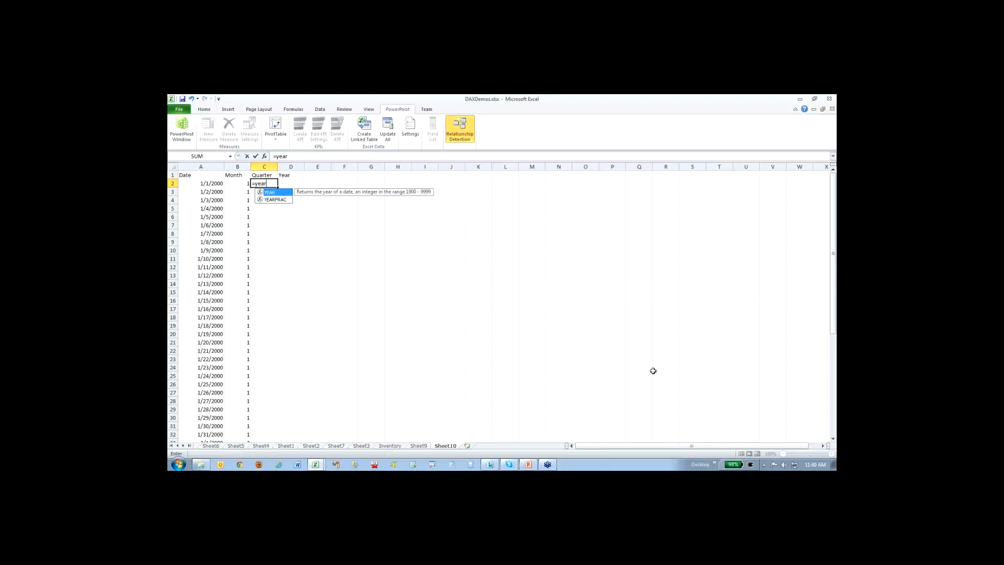
text()()
key(shift+Return)
text(()
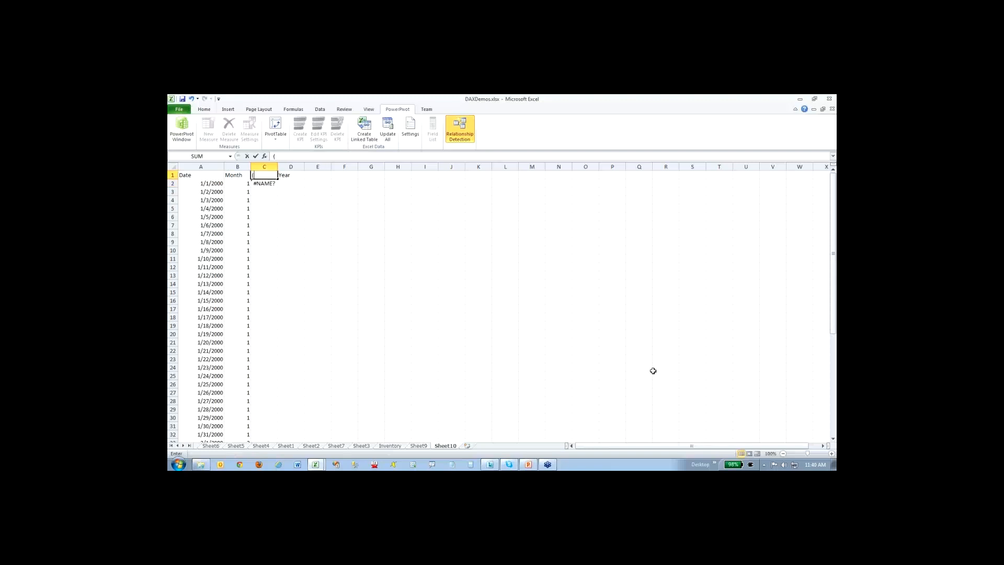
key(ctrl+z)
key(ctrl+z)
key(ctrl+z)
key(Escape)
key(ctrl+z)
- Enter a YEAR formula for the date in A2 in cell D2 and fill it down to D22
key(Tab)
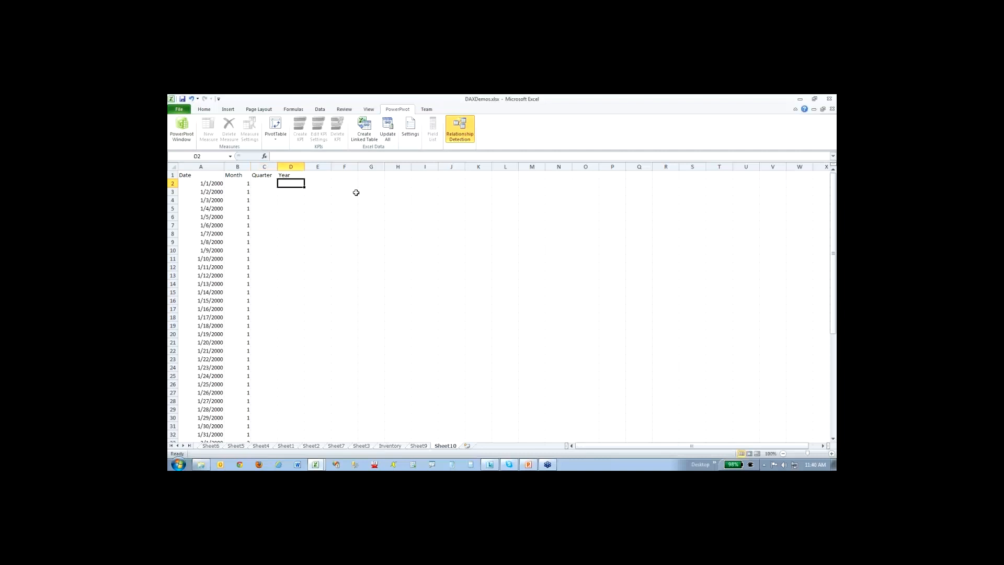
text(=year)
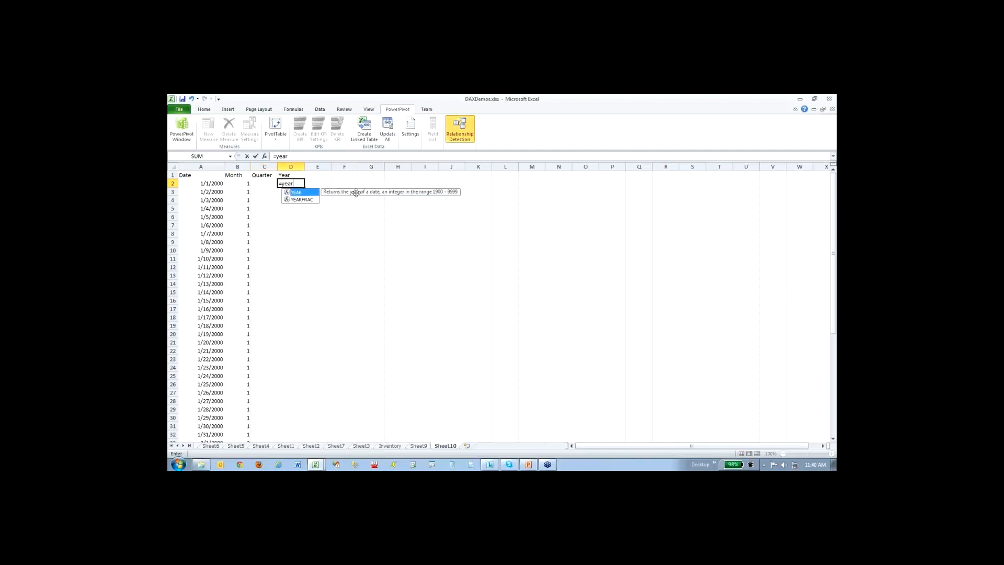
text()()
key(Left)
text(()
click(208, 186)
key(Return)
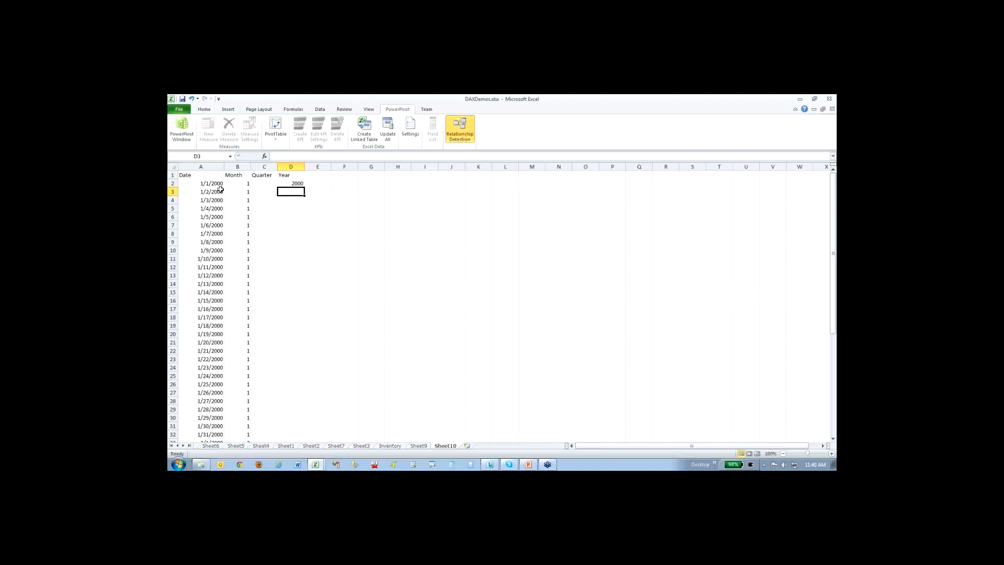
click(297, 182)
drag(303, 187, 304, 354)
click(268, 183)
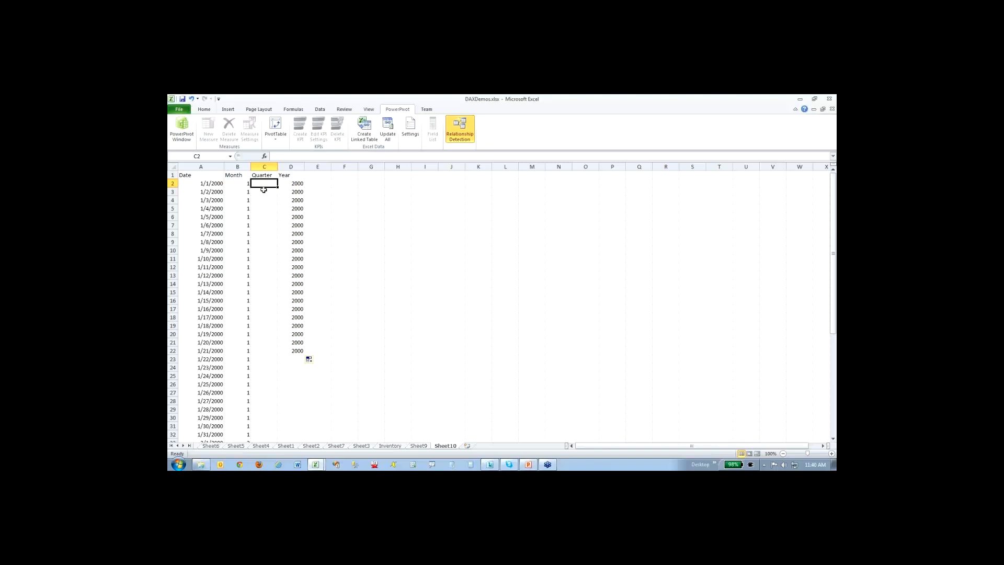
text(=q)
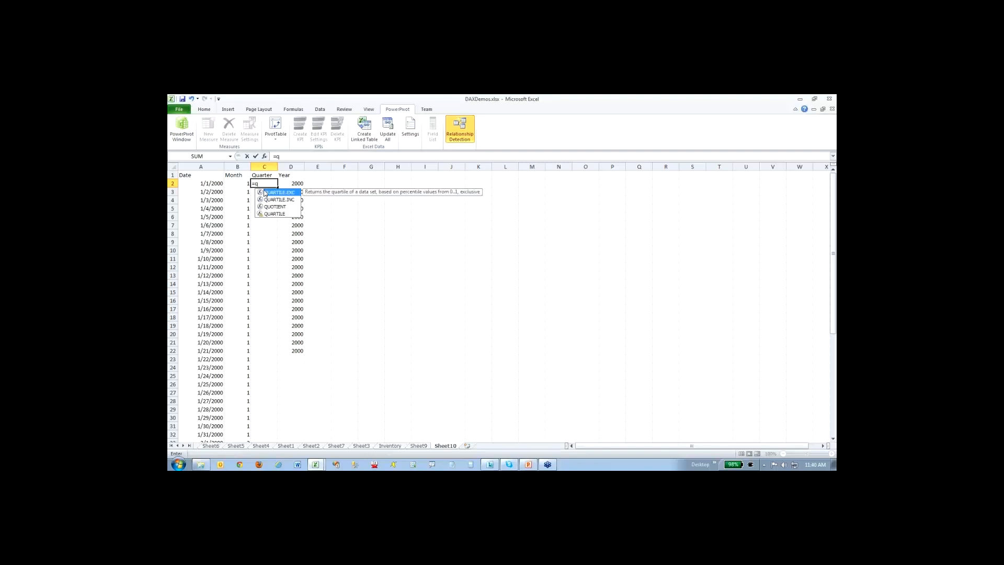
key(Down)
key(Down)
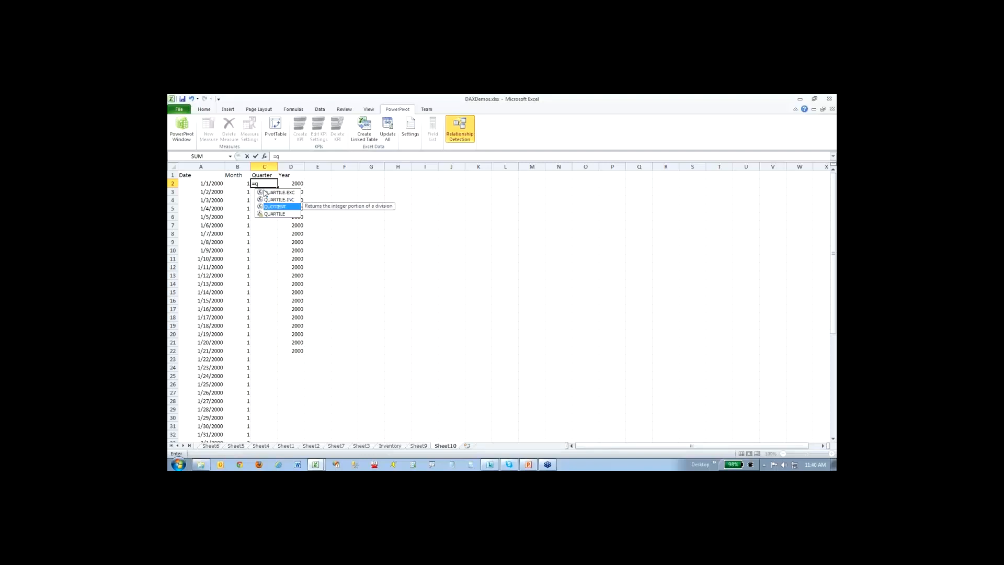
key(Up)
key(Up)
key(BackSpace)
key(Escape)
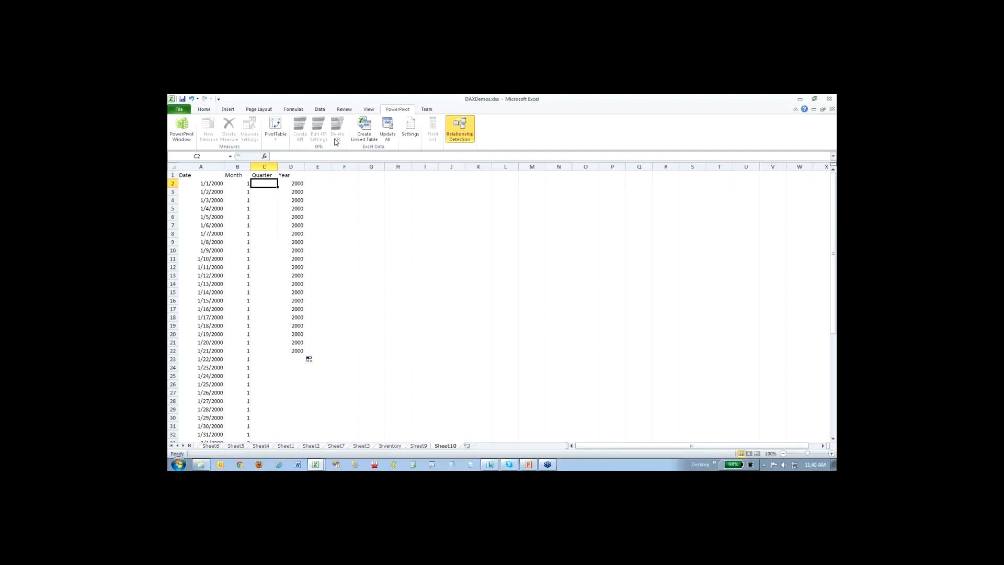
click(345, 231)
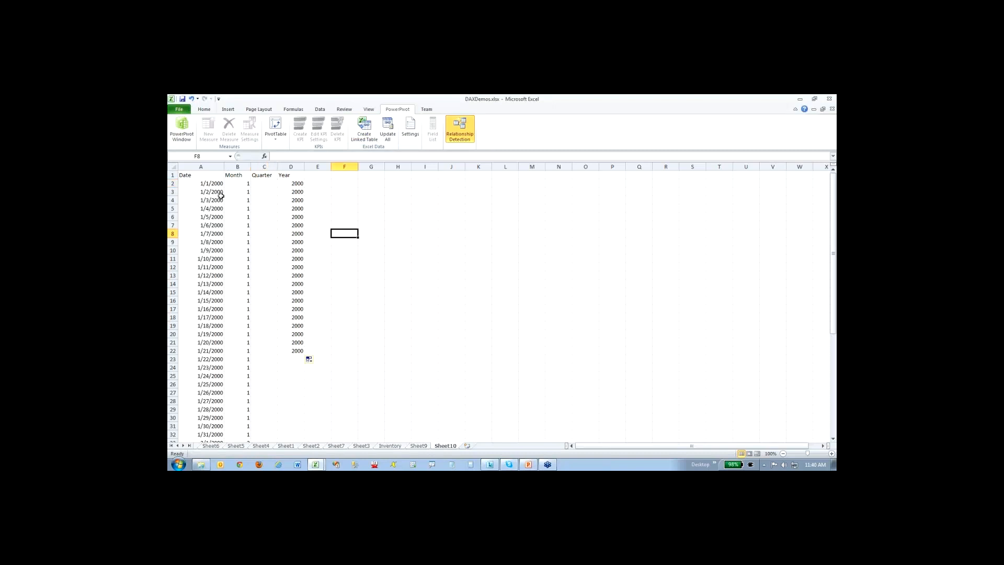
- Start creating a linked table from the date range with headers, cancel it and reselect the range to point it out
drag(190, 175, 291, 349)
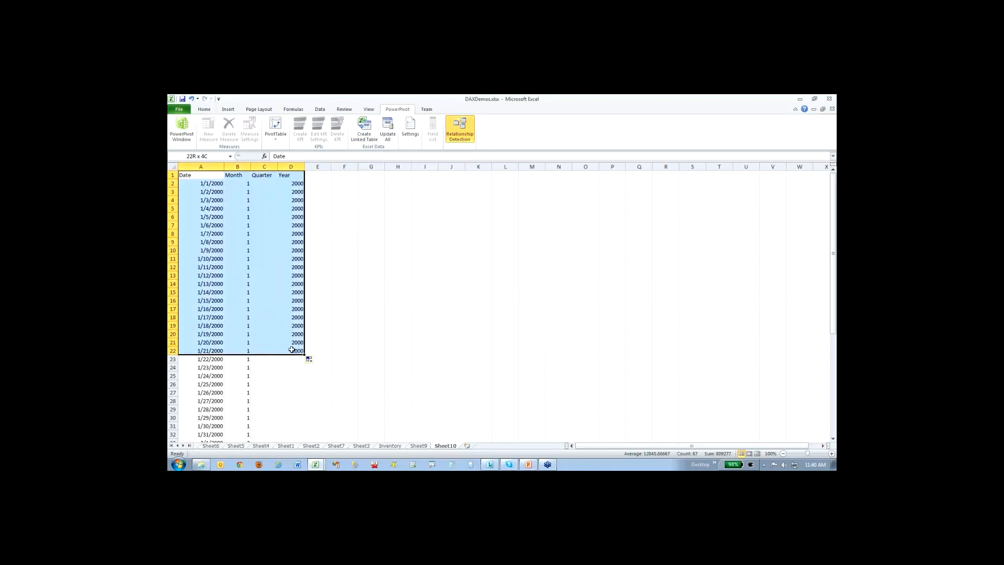
click(366, 135)
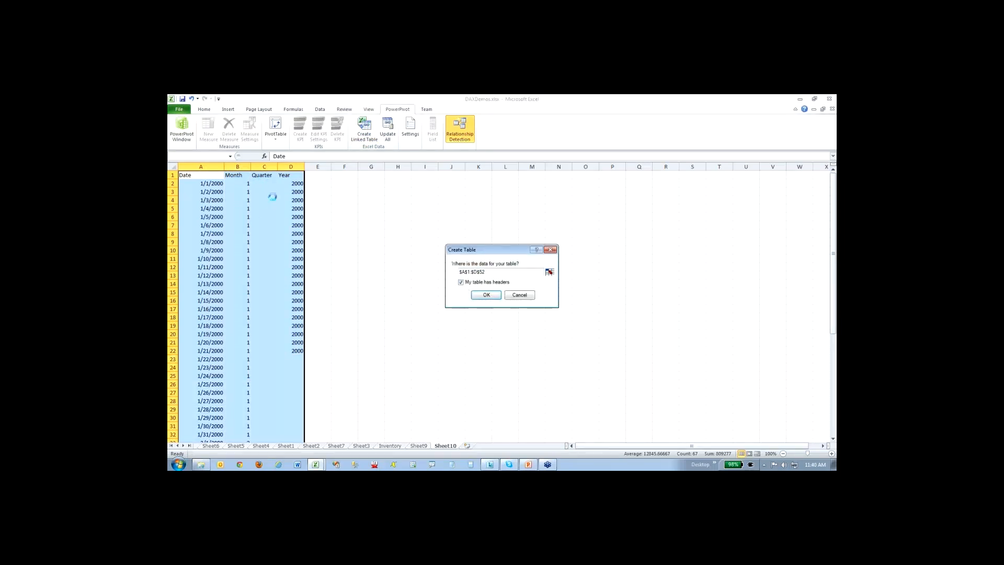
click(521, 296)
click(426, 359)
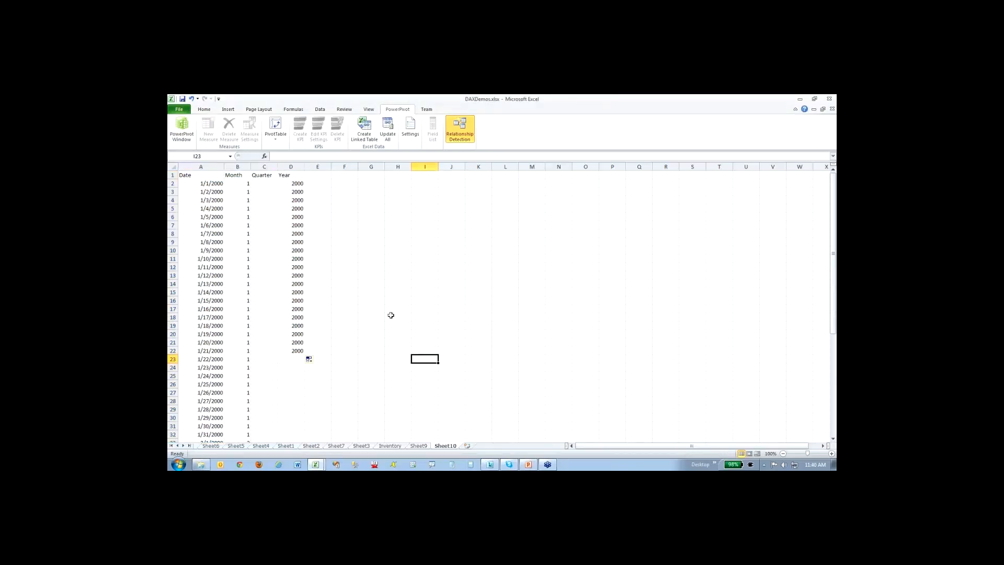
drag(184, 175, 308, 360)
click(477, 334)
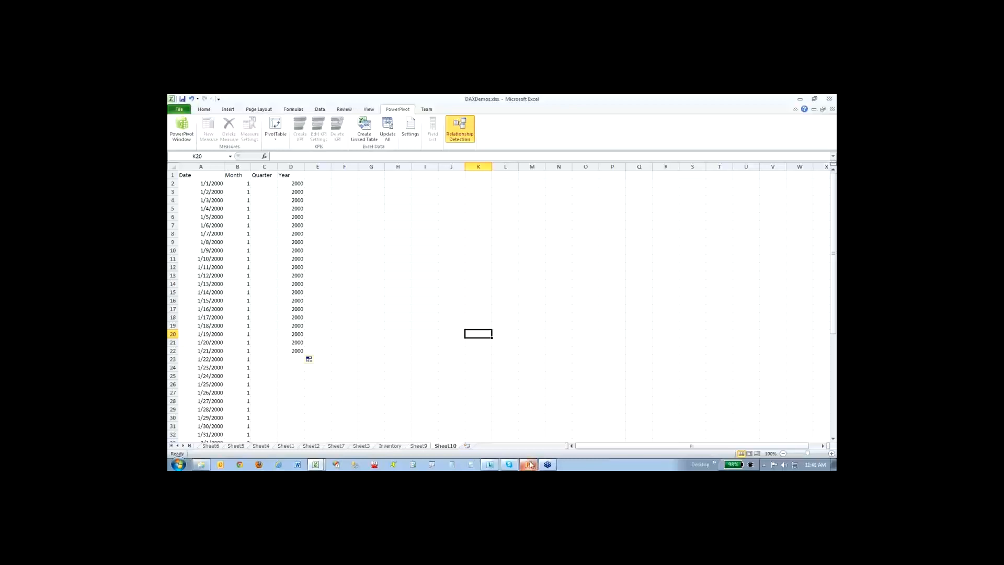
- Switch to the PowerPivot window and display the YTD Sales measure formula in the ResellerSales table
click(181, 129)
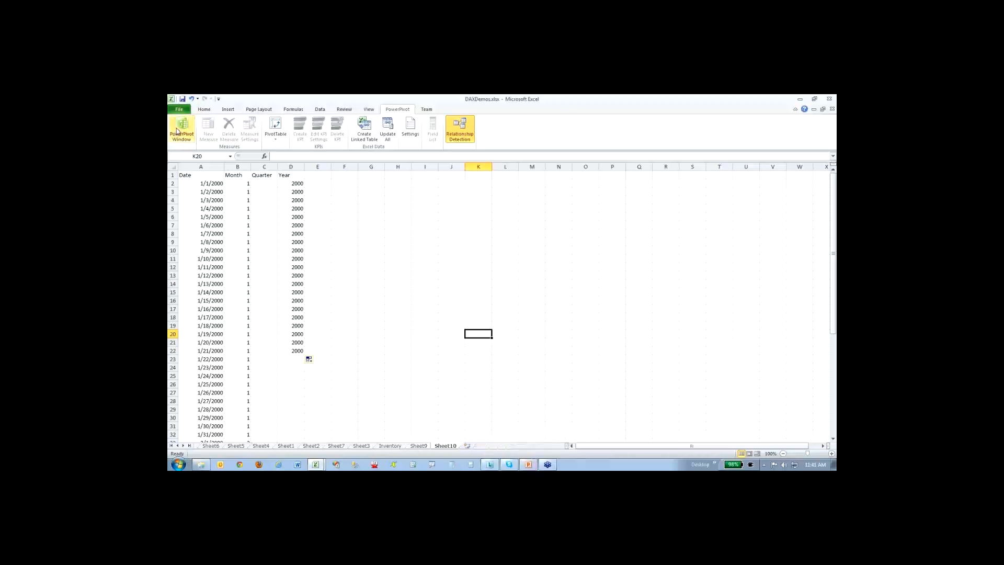
click(590, 128)
click(260, 442)
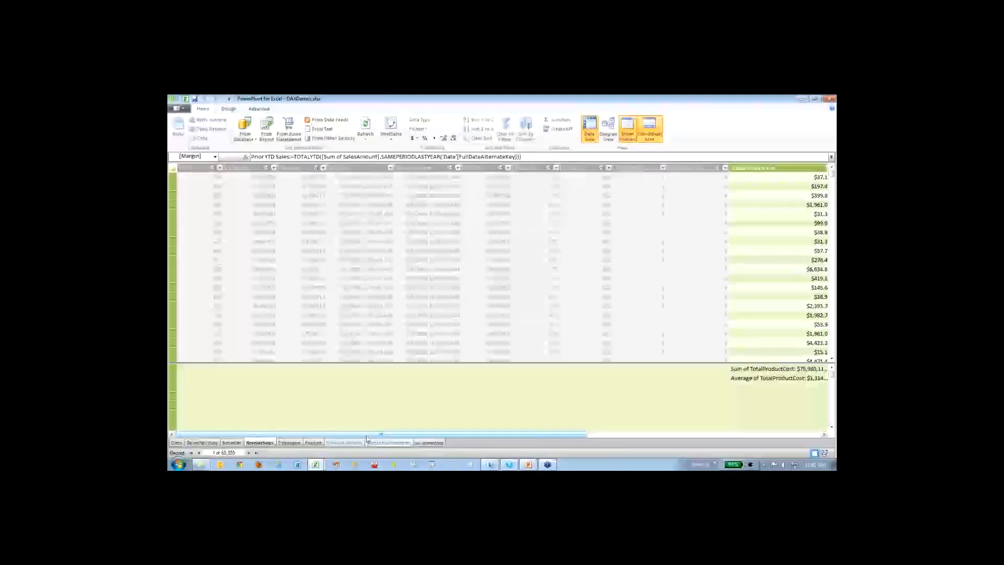
click(496, 389)
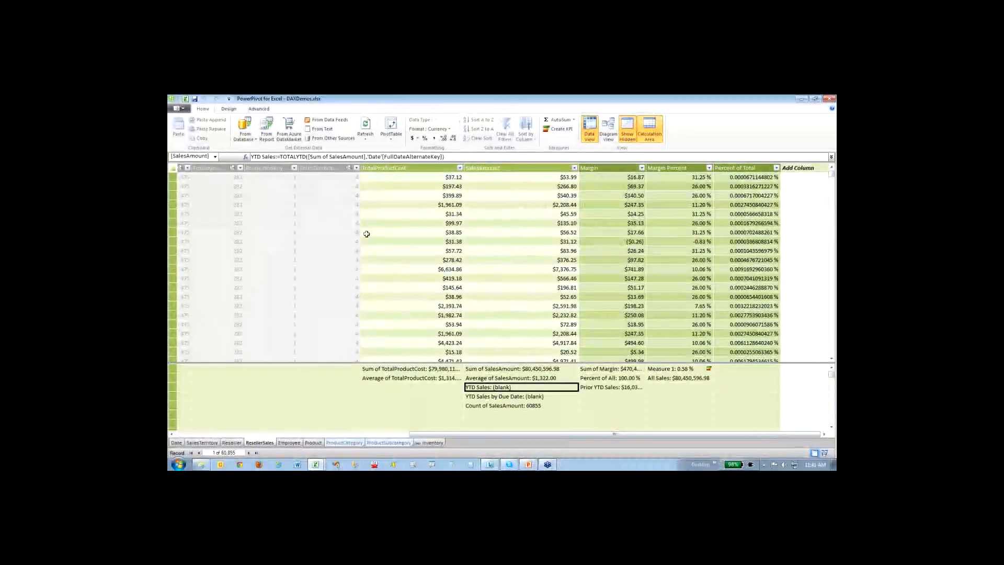
- Magnify the YTD Sales formula and underline its TOTALYTD function in red
key(ctrl+1)
click(377, 225)
drag(381, 227, 424, 227)
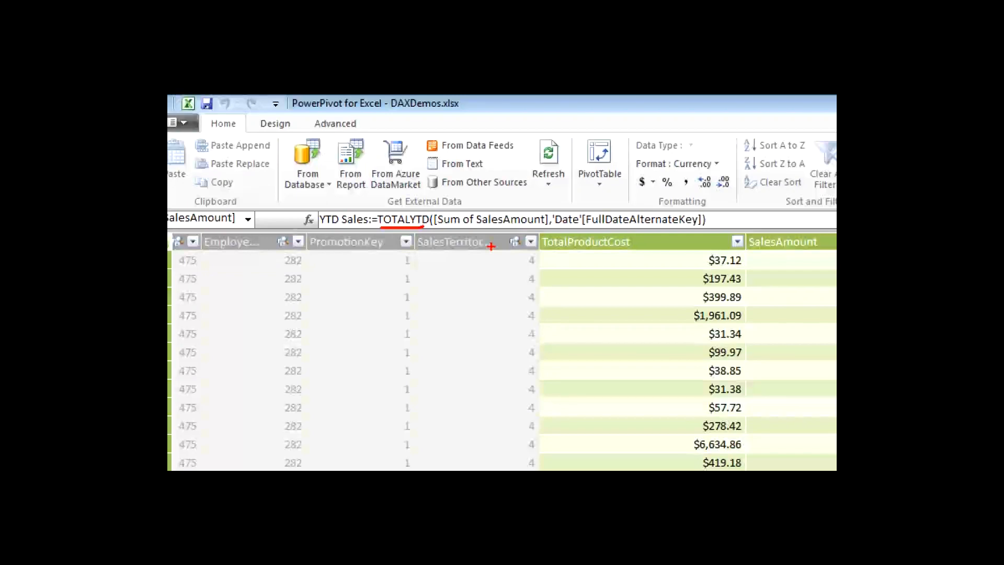
key(Escape)
- Display the Prior YTD Sales formula magnified and mark its parts, boxing the SAMEPERIODLASTYEAR('Date'[FullDateAlternateKey]) argument in red
click(521, 397)
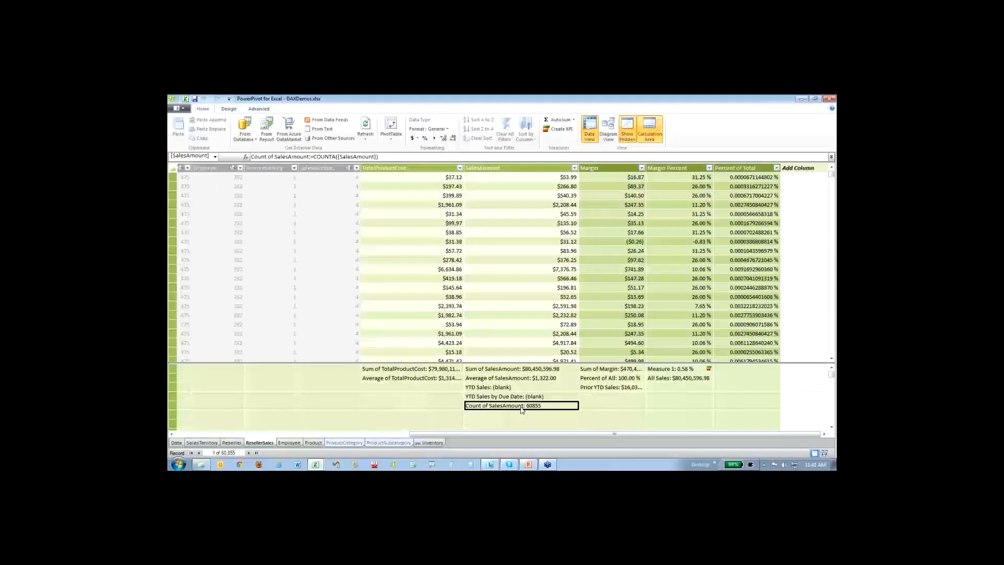
click(586, 389)
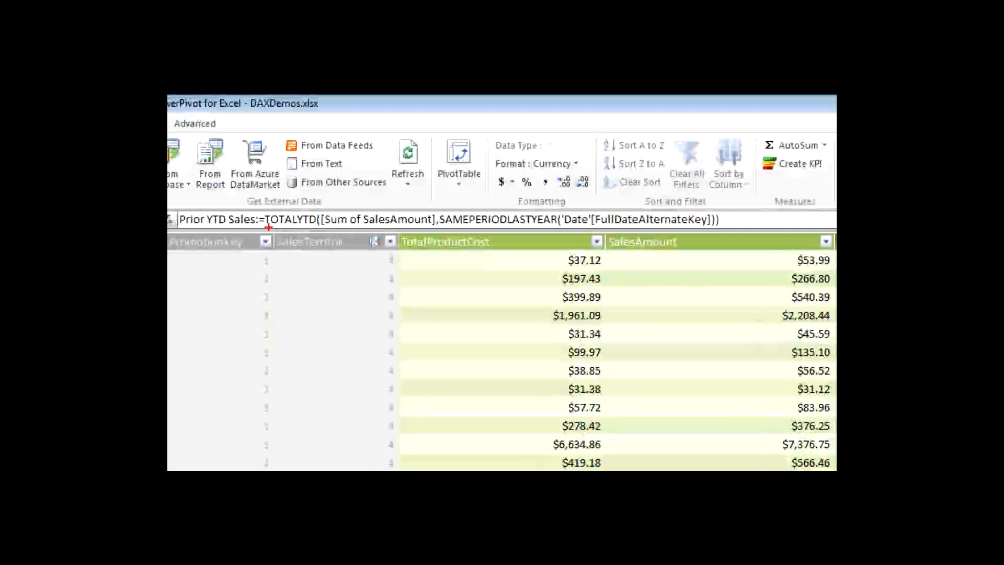
drag(268, 226, 723, 231)
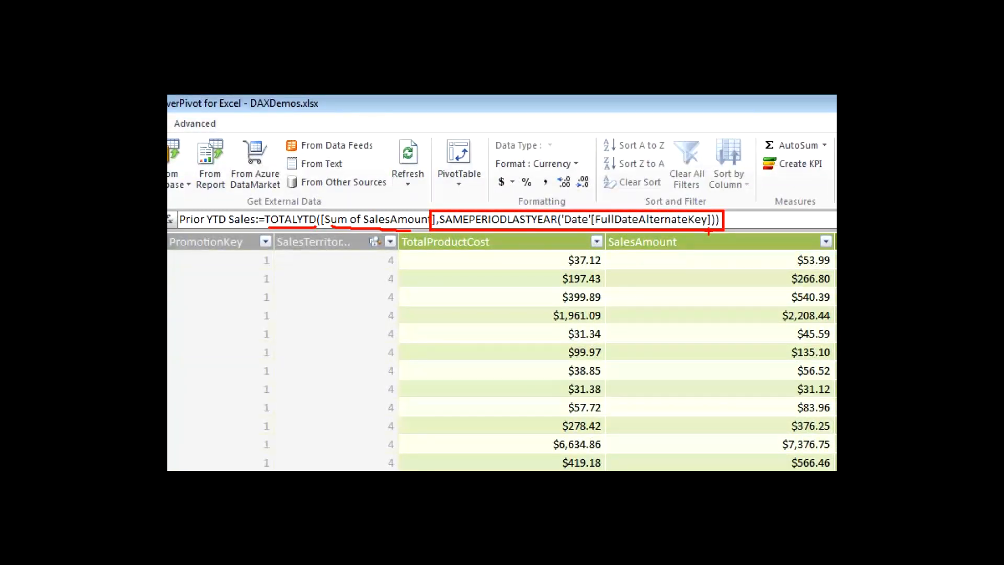
key(e)
mouse_move(434, 211)
mouse_down()
mouse_move(476, 238)
mouse_move(740, 234)
mouse_up()
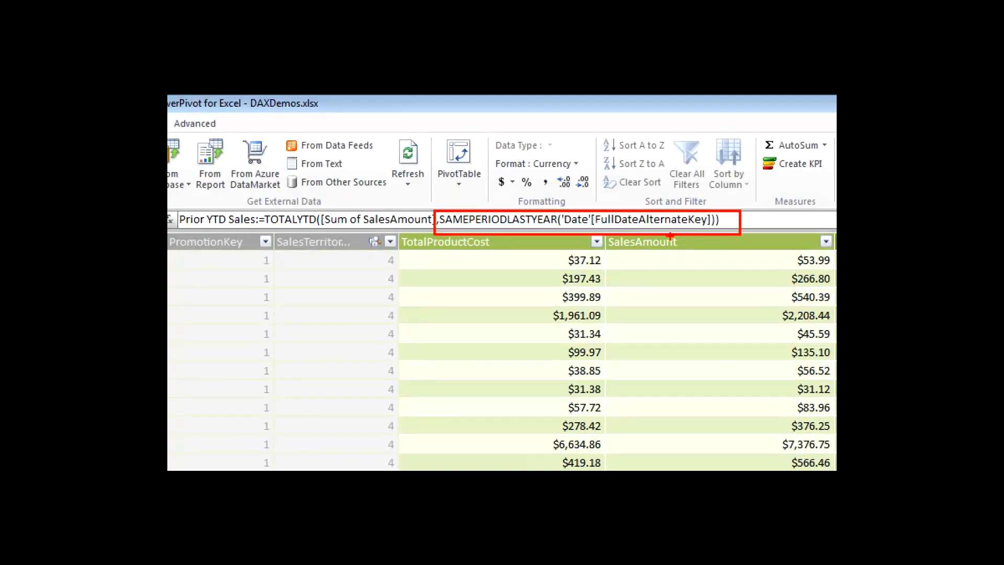
- Underline the SAMEPERIODLASTYEAR function and its 'Date'[FullDateAlternateKey] argument in red, clear each mark, and leave the magnified view
drag(557, 230, 458, 226)
key(e)
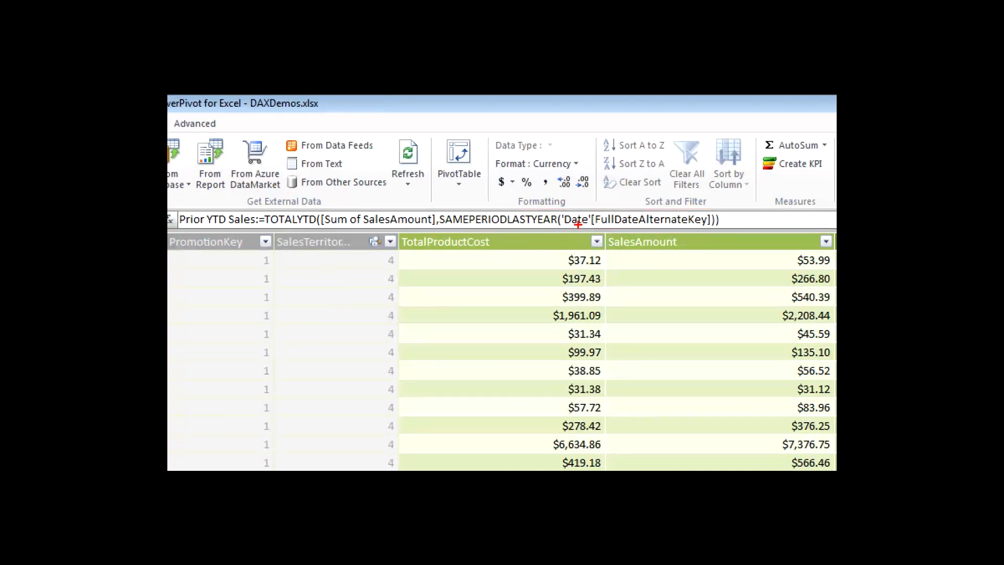
drag(575, 228, 703, 228)
key(e)
drag(446, 230, 556, 224)
key(e)
key(Escape)
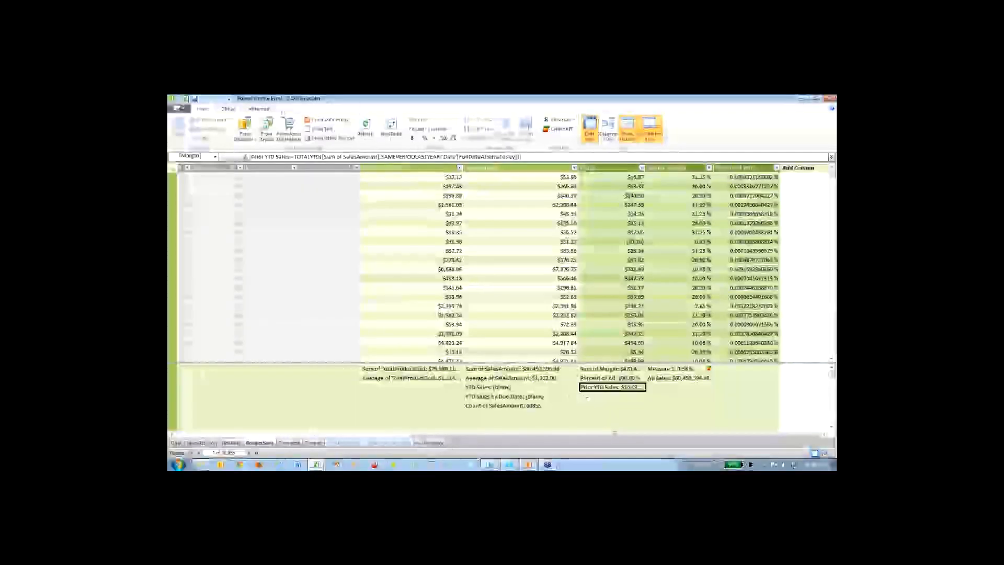
- Switch to the Excel workbook and look through its sheets, from Sheet9 back to Sheet5, for a usable PivotTable
click(185, 99)
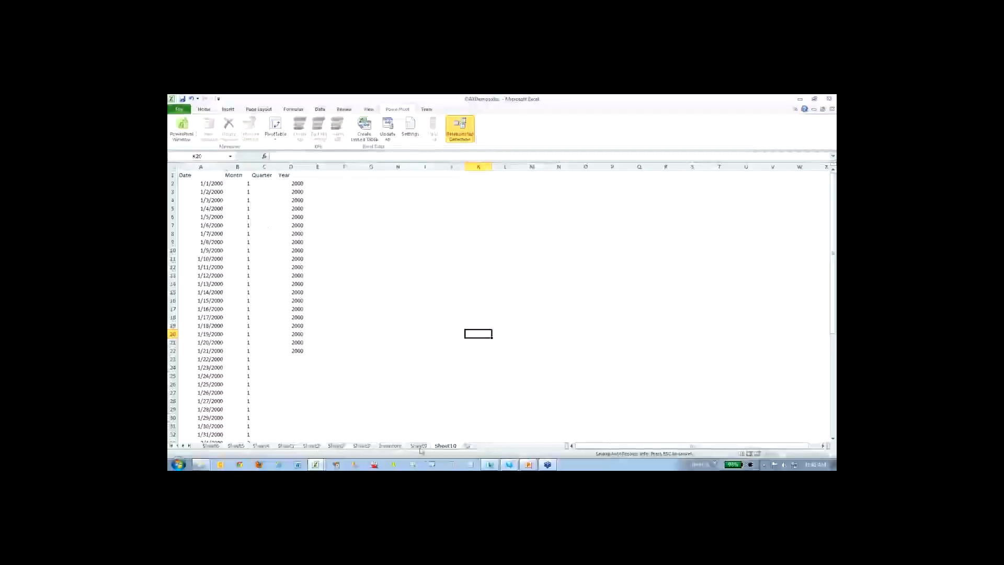
click(419, 446)
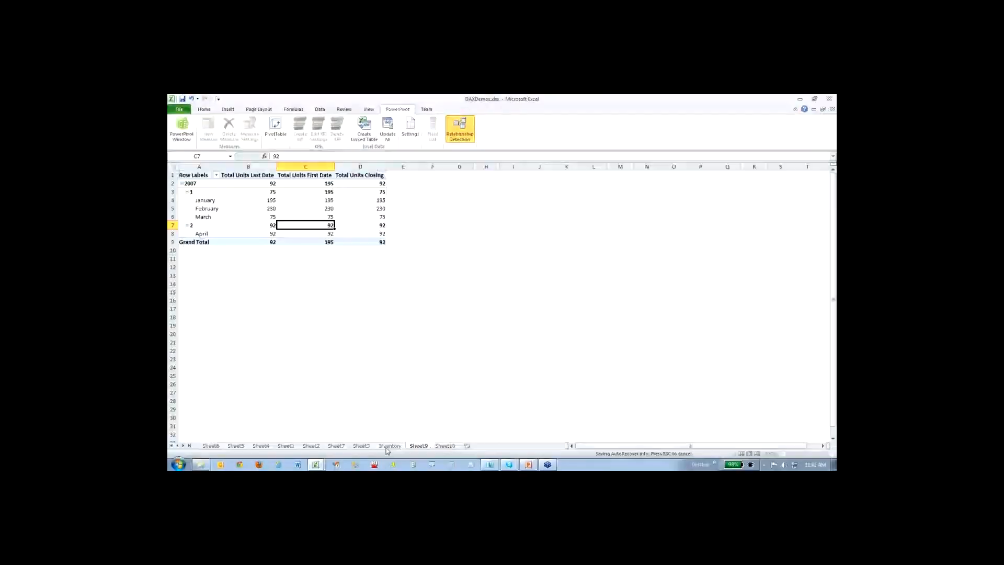
click(391, 446)
click(418, 447)
click(362, 446)
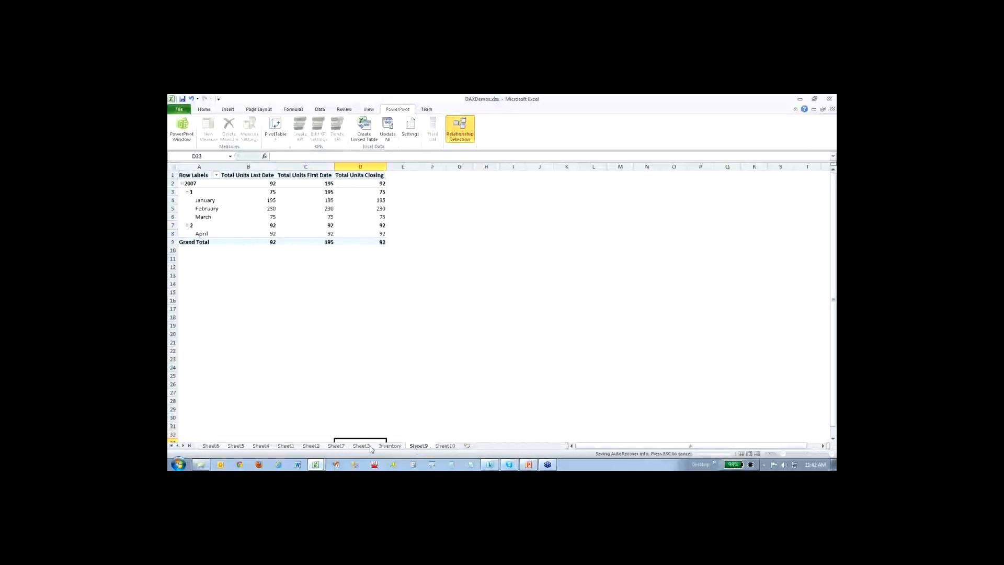
click(329, 447)
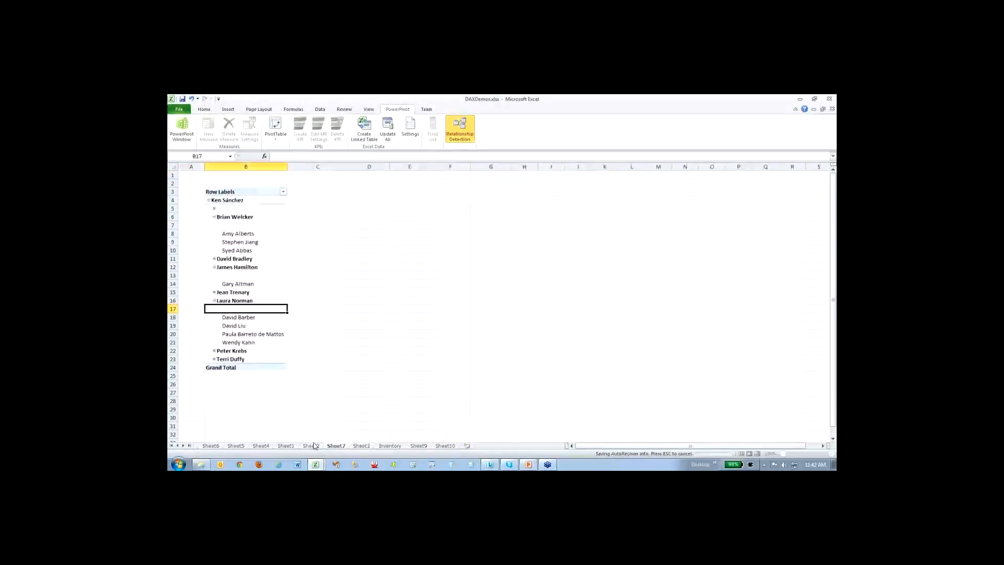
click(313, 445)
click(290, 441)
click(288, 446)
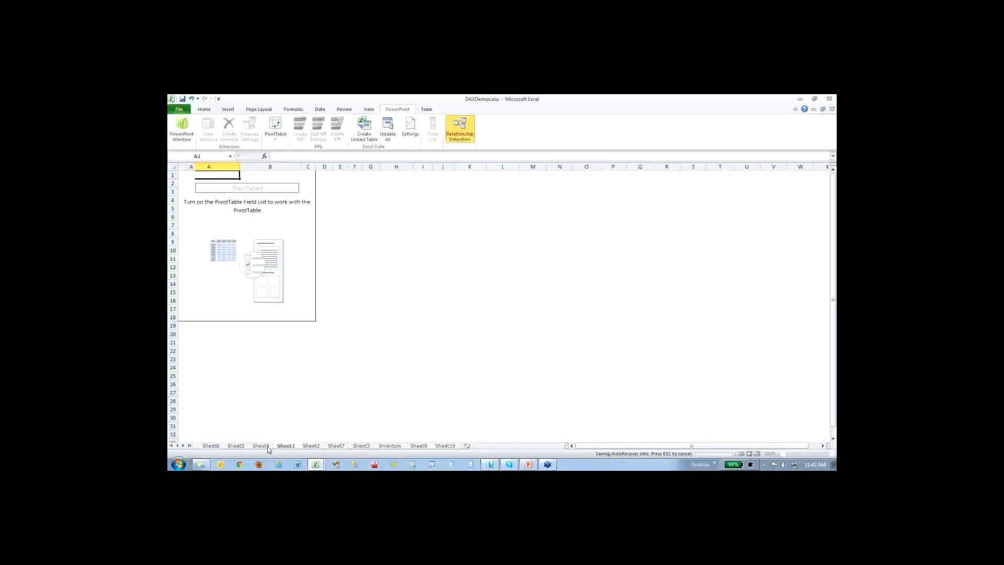
click(259, 446)
click(222, 447)
click(236, 446)
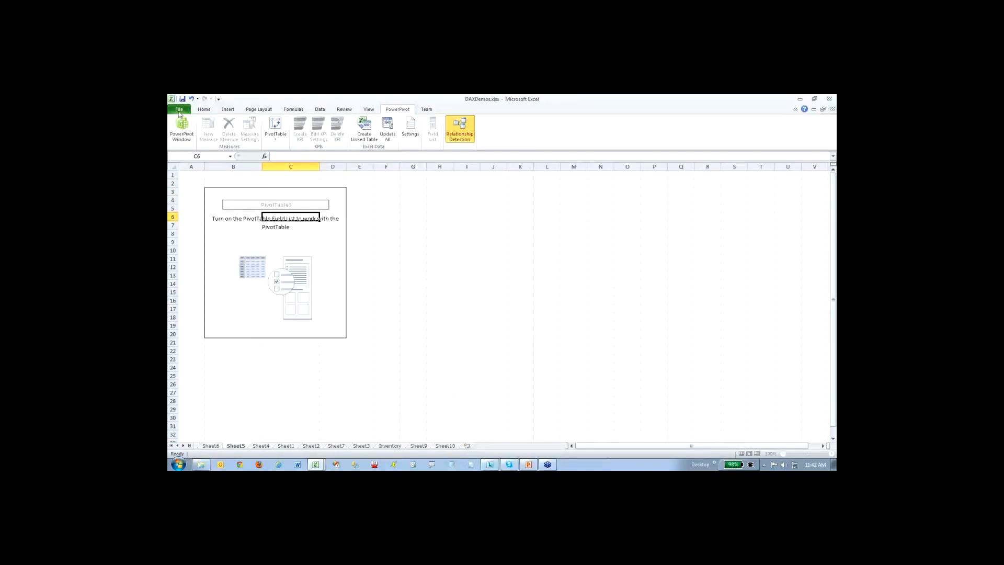
- Return to the PowerPivot window and try to insert a PivotTable from the model
click(182, 128)
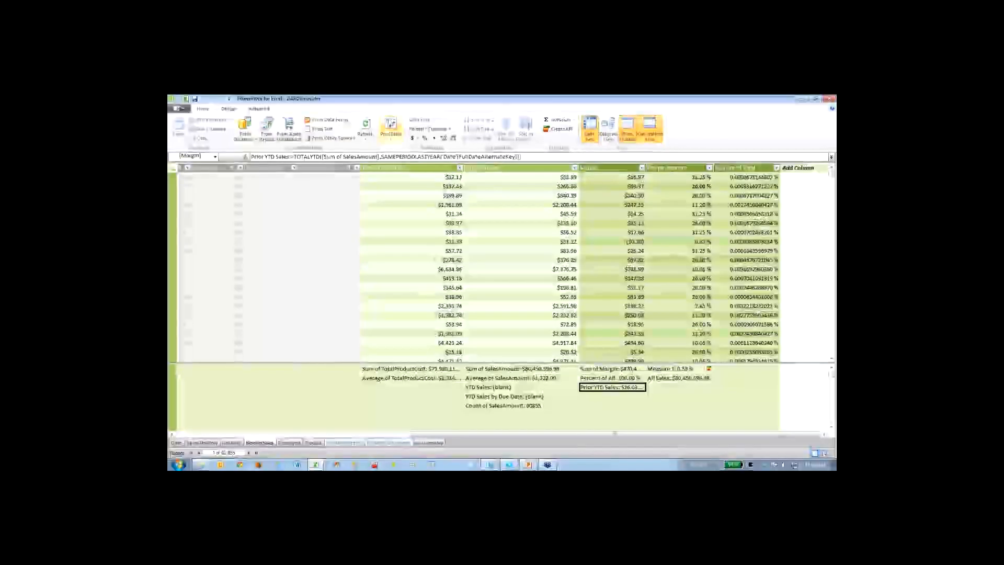
click(391, 126)
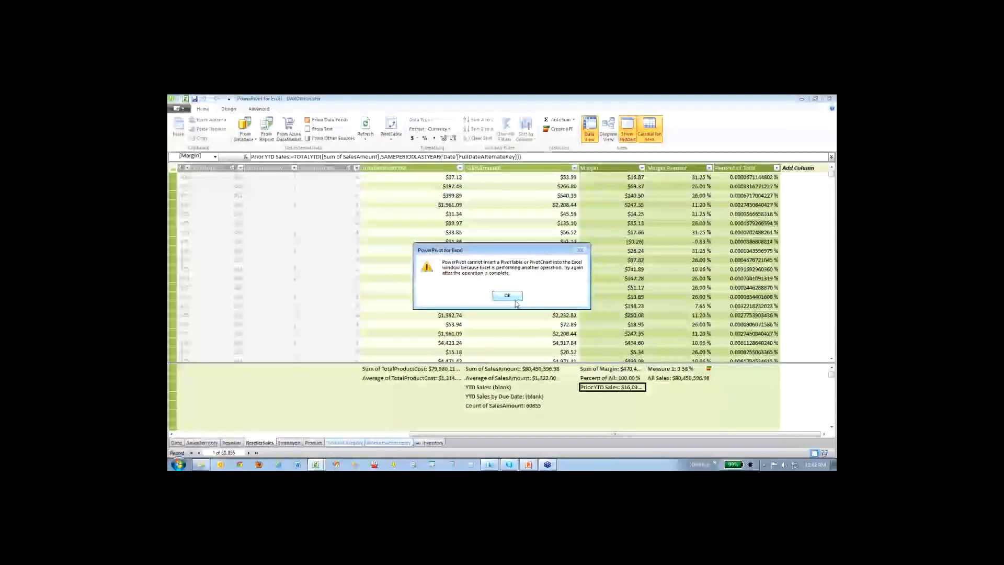
click(507, 296)
click(520, 378)
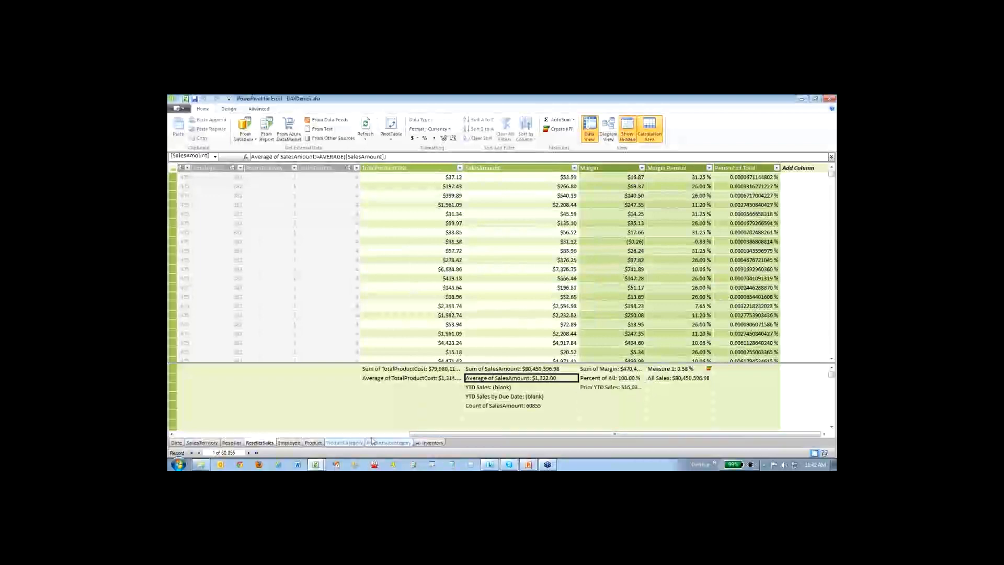
- View the SalesTerritory table, switch back to Excel, and check the Sheet9 PivotTable and the Inventory table
click(201, 442)
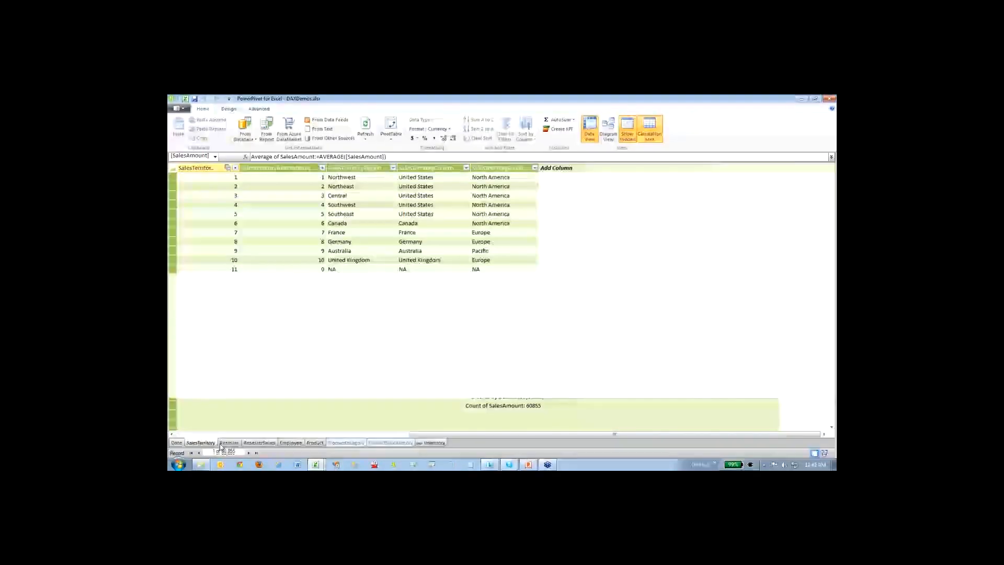
click(186, 103)
click(266, 242)
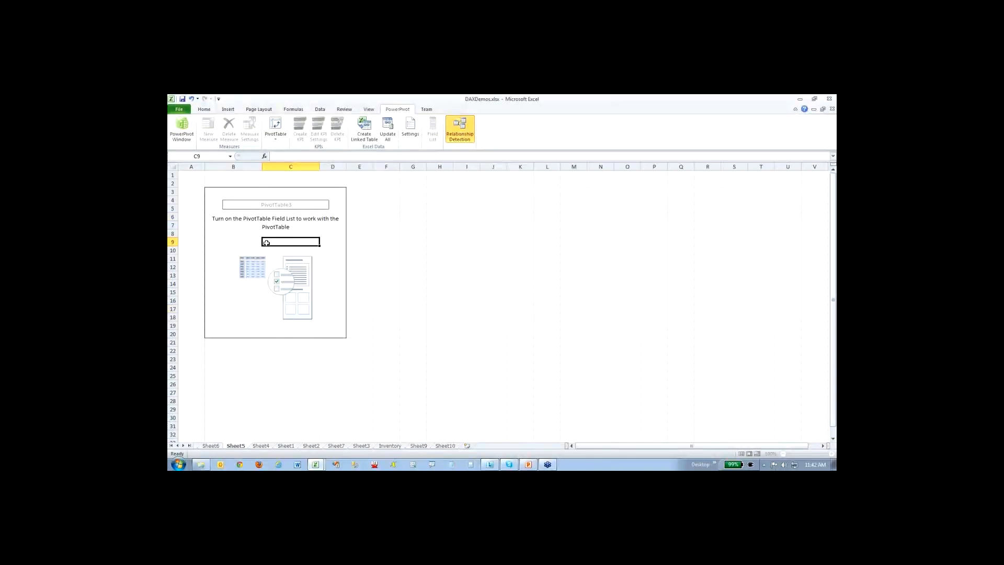
click(420, 446)
click(318, 208)
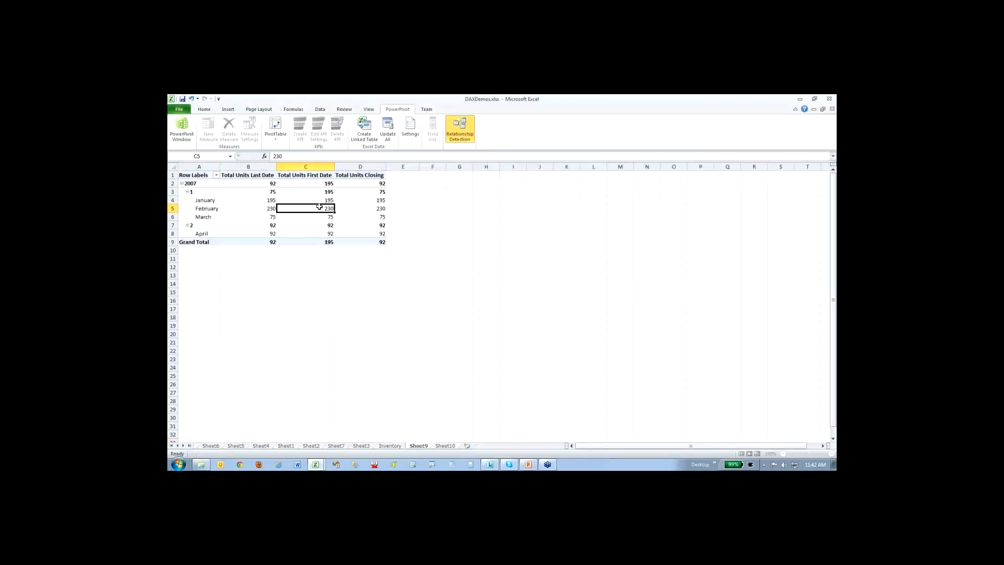
click(390, 446)
click(319, 184)
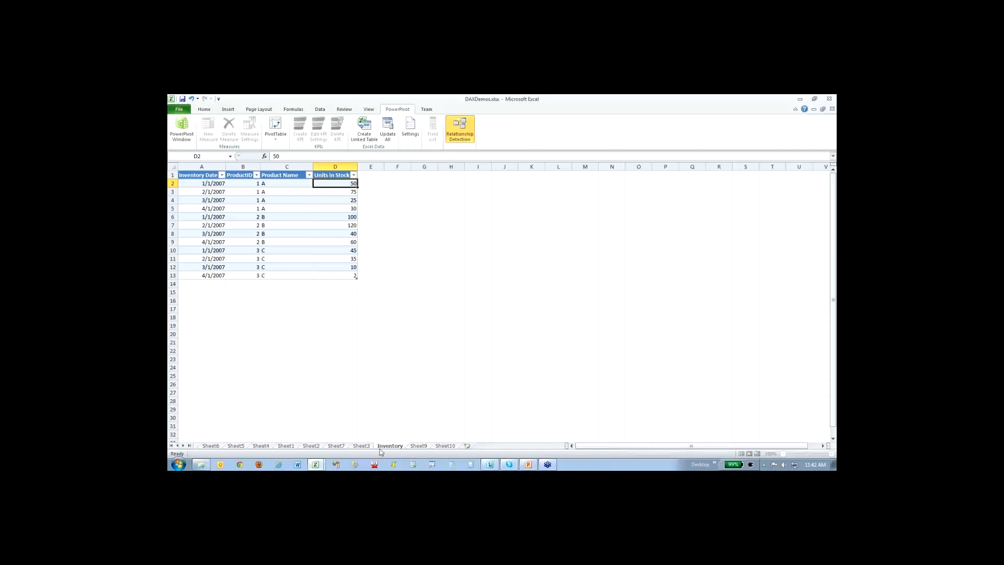
- Close the PowerPivot window and the DAXDemos.xlsx workbook without saving the changes
click(181, 136)
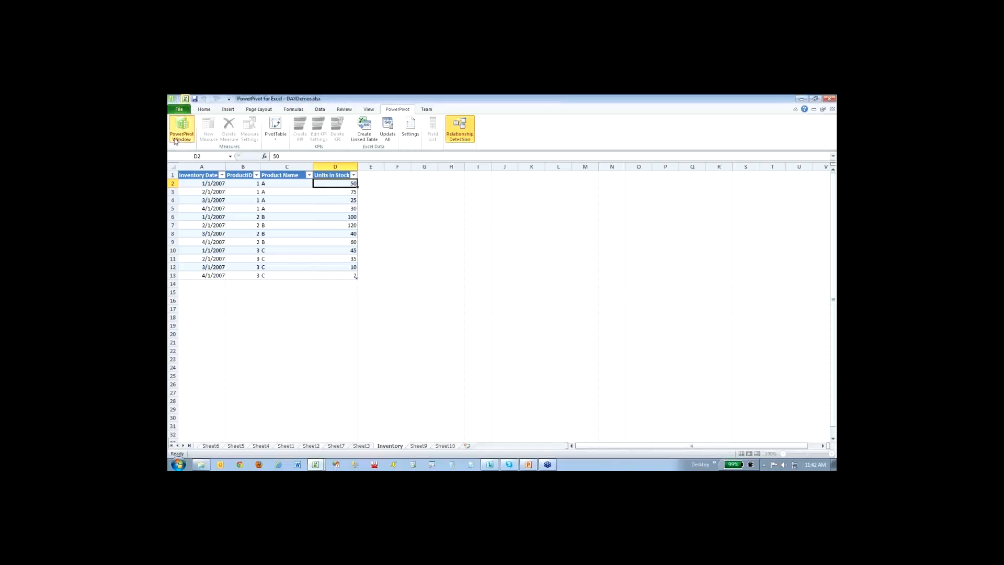
click(829, 99)
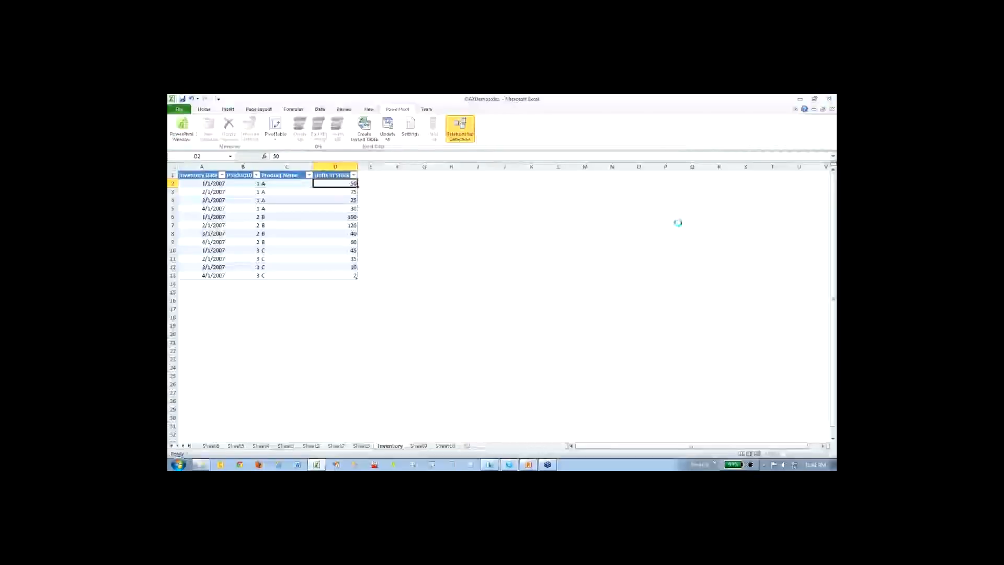
click(829, 98)
mouse_move(316, 466)
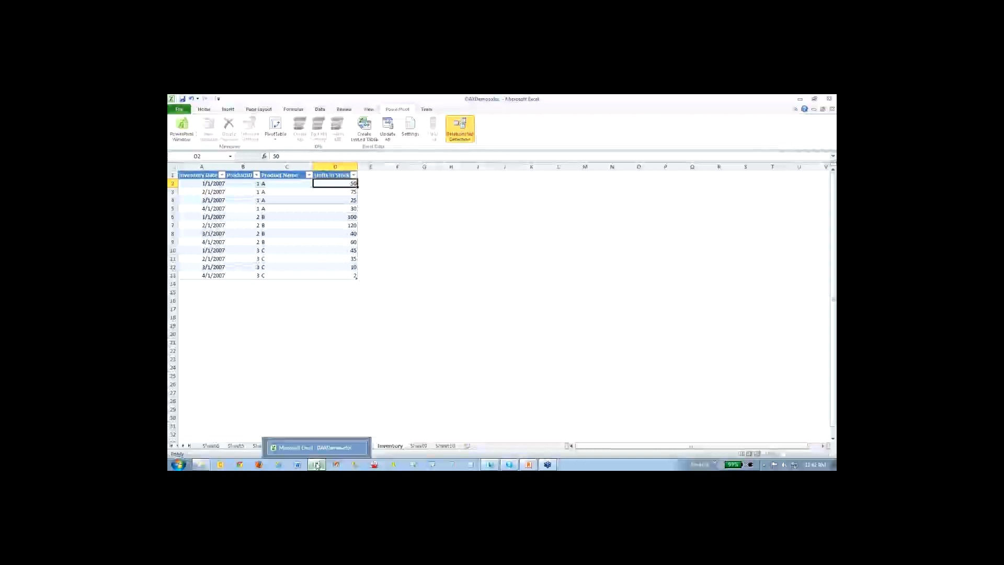
right_click(316, 465)
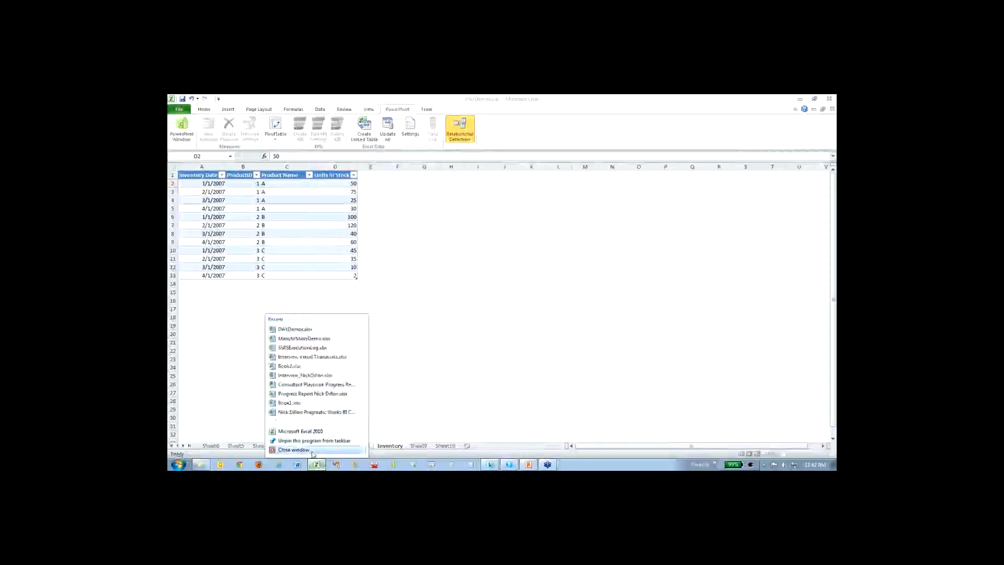
click(320, 451)
click(445, 272)
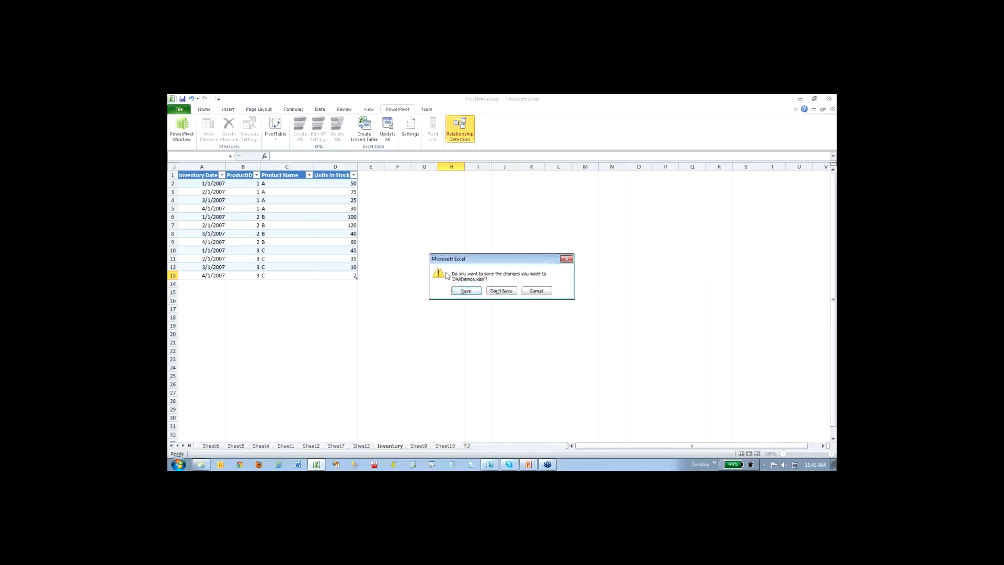
click(508, 289)
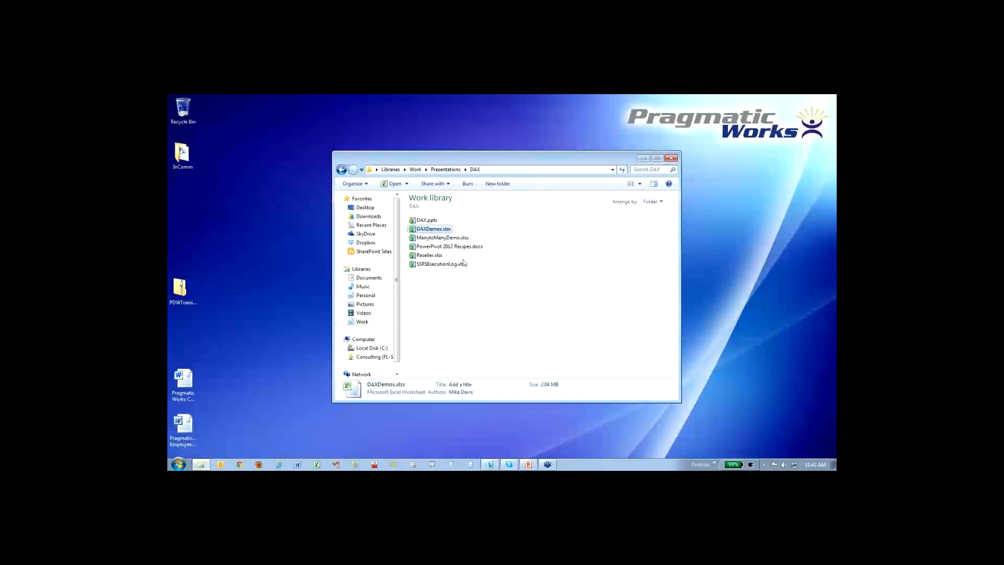
- Reopen DAXDemos.xlsx from the DAX presentations folder
click(505, 259)
double_click(443, 229)
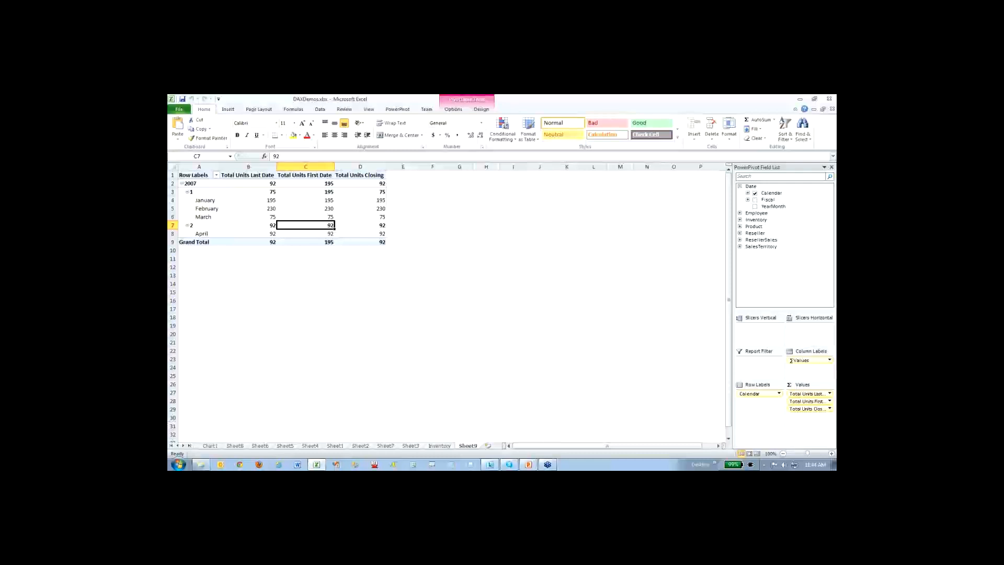
key(alt+Tab)
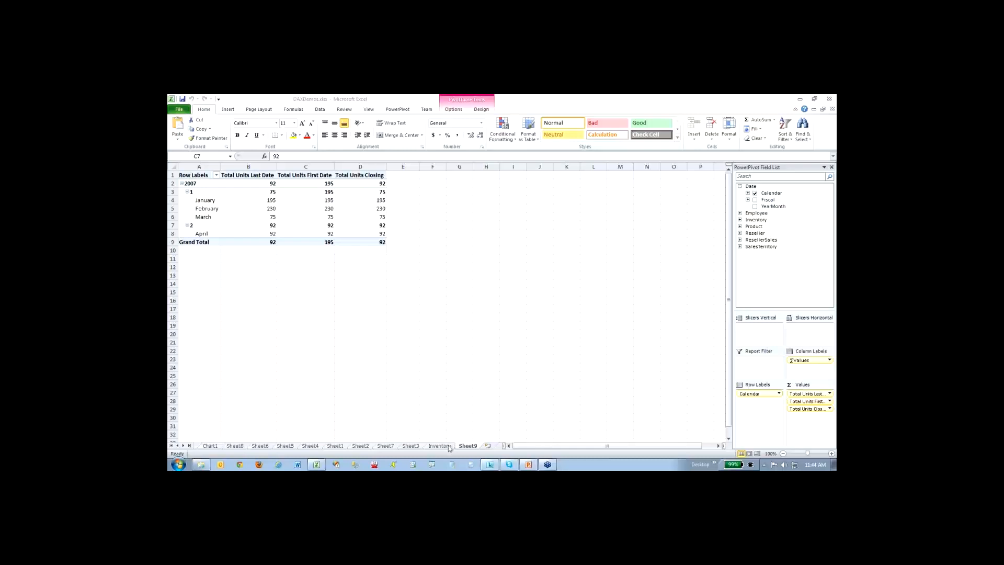
- In the Sheet7 PivotTable, replace the OrgChart row labels with the Calendar hierarchy from the Date table
click(397, 109)
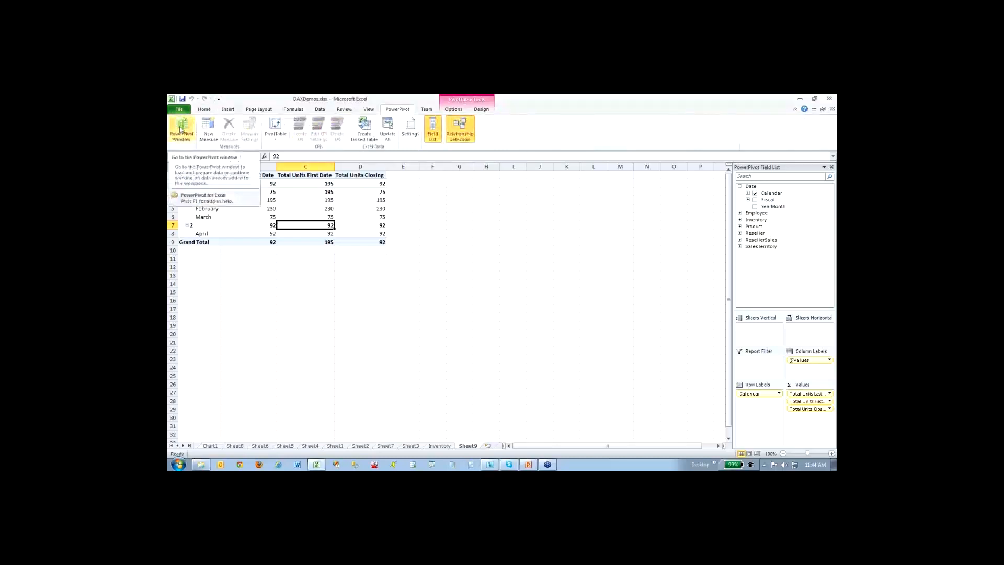
click(319, 209)
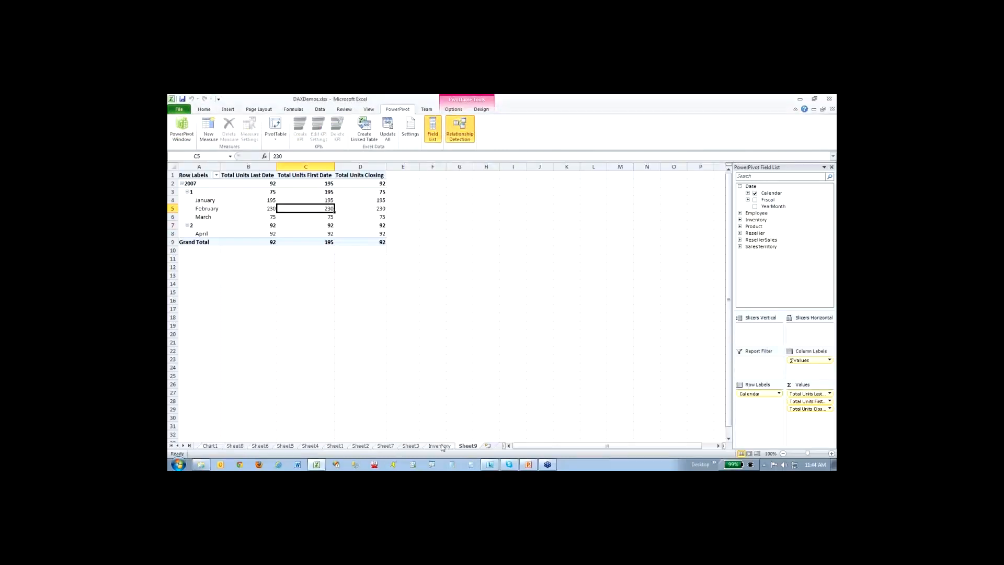
click(411, 446)
click(387, 446)
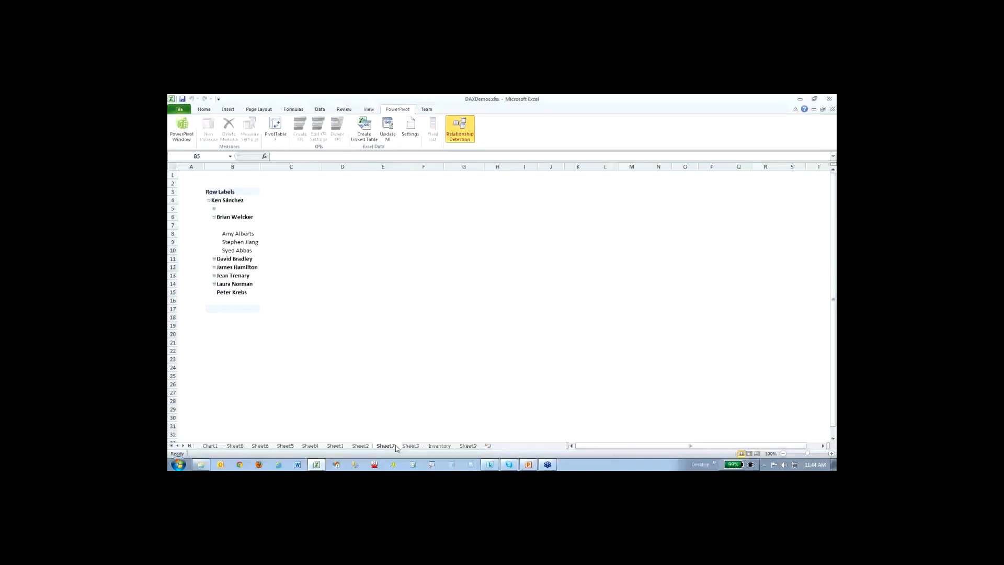
click(812, 181)
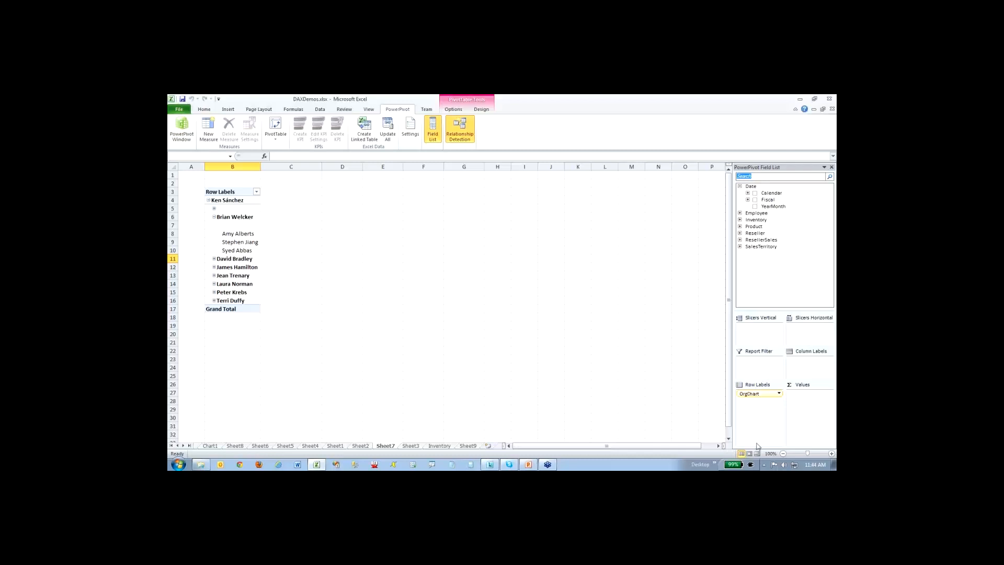
drag(761, 395, 709, 390)
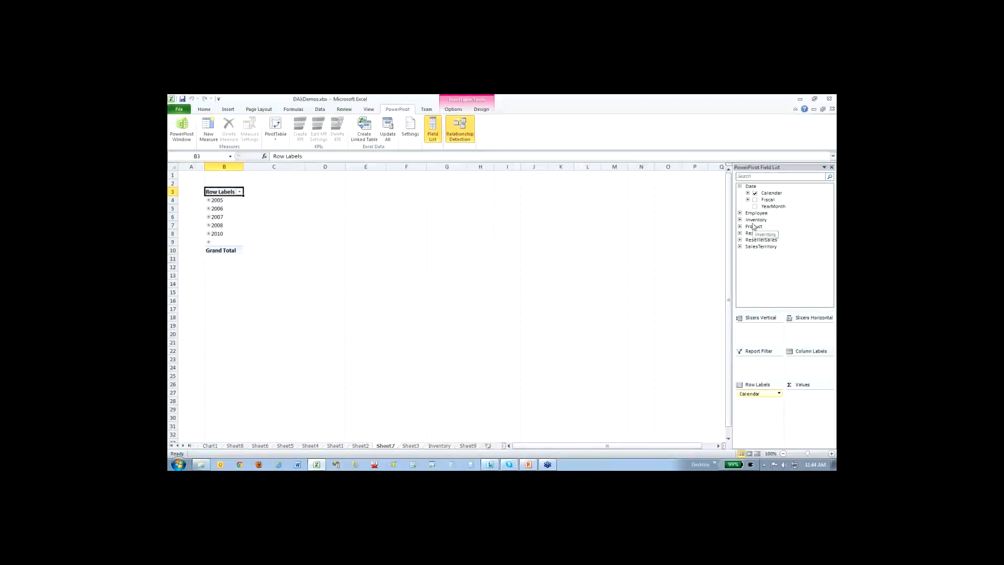
- Add the ResellerSales measures Sum of SalesAmount, YTD Sales and Prior YTD Sales to the PivotTable values
click(740, 240)
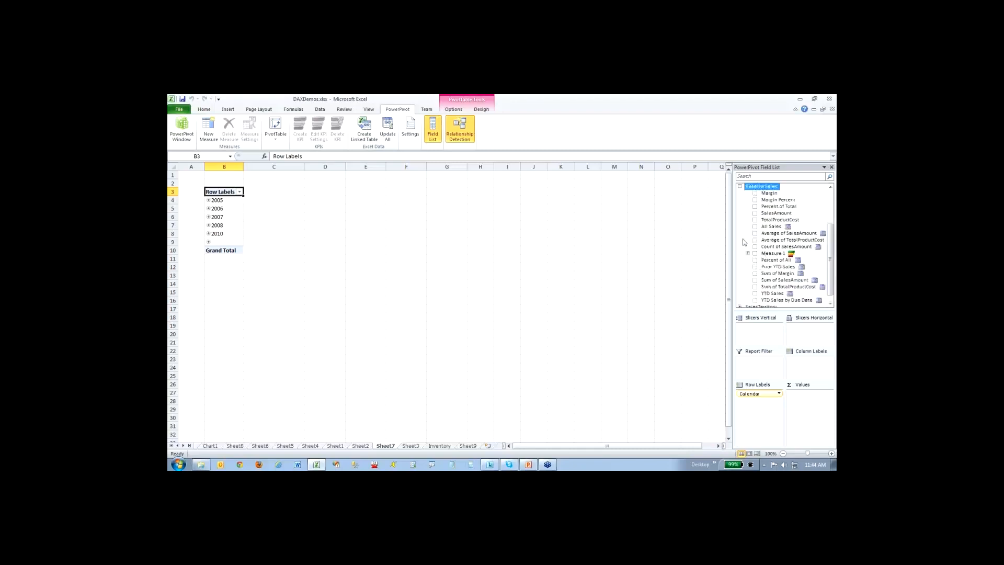
click(755, 281)
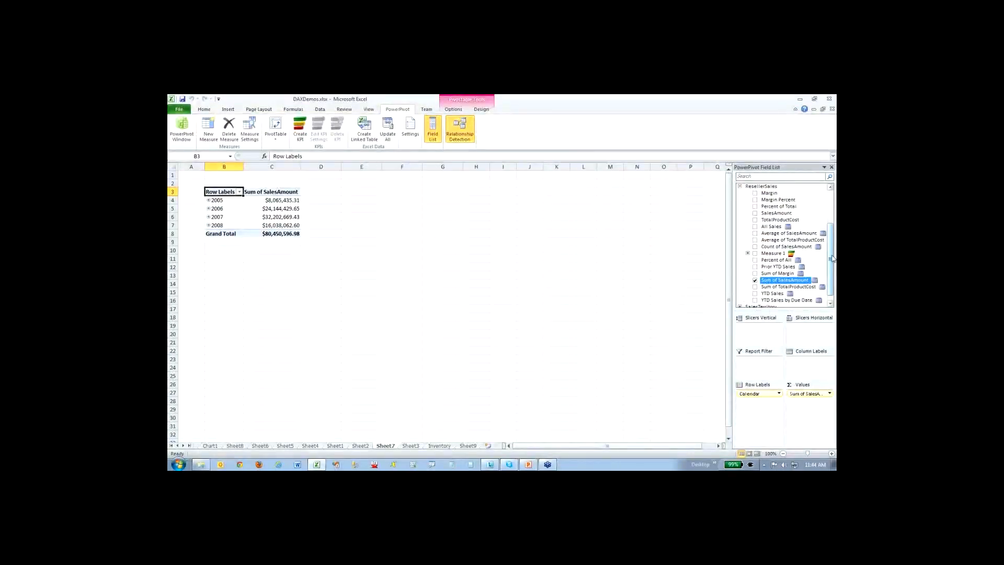
scroll(772, 291, down, 1)
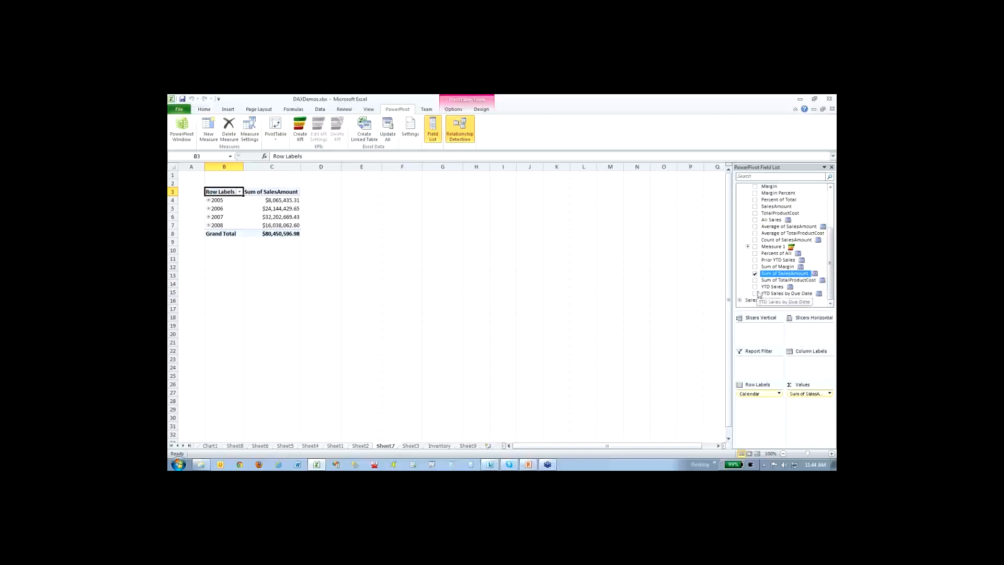
click(756, 288)
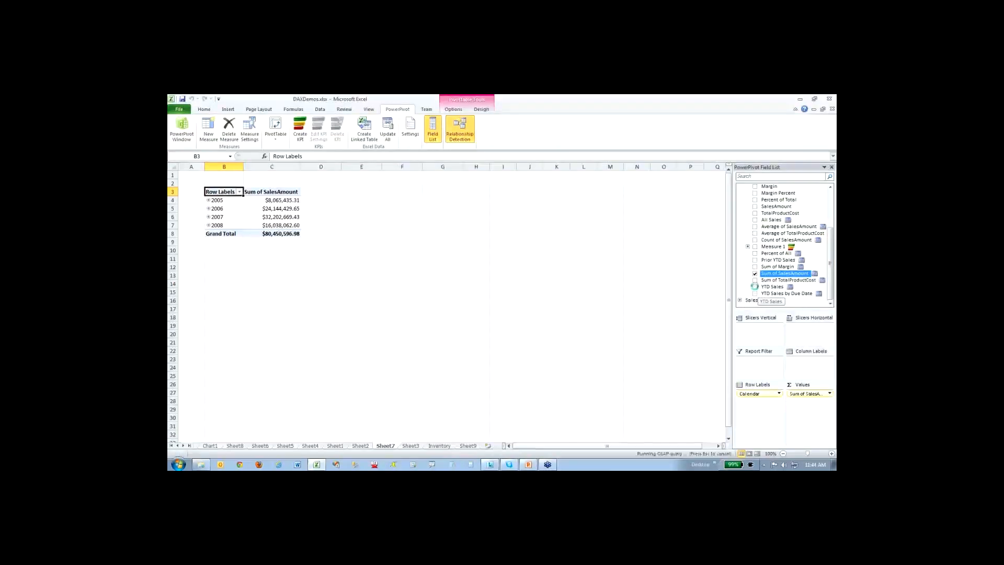
click(755, 260)
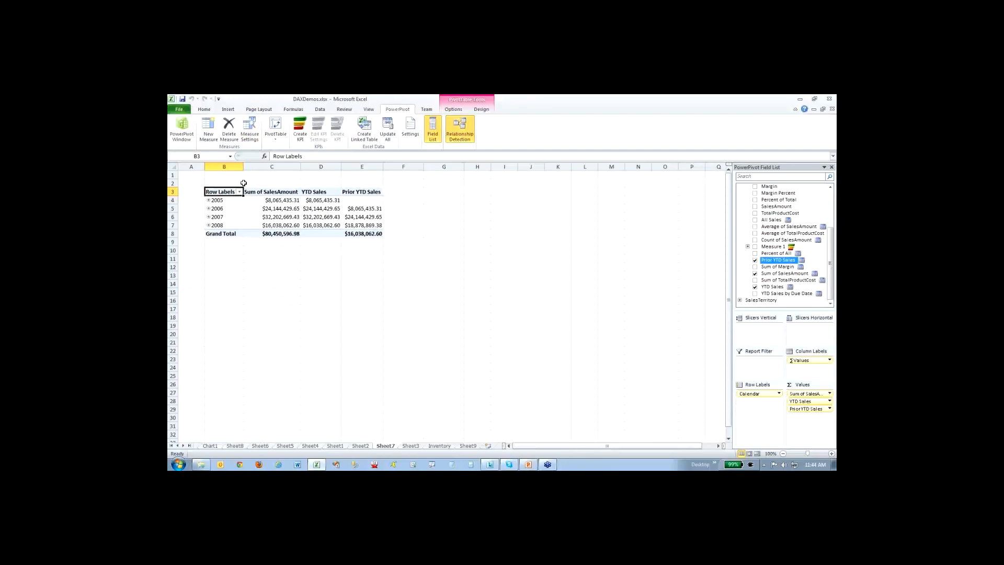
- Expand the years 2006 and 2005 in the PivotTable to show their quarters
click(210, 210)
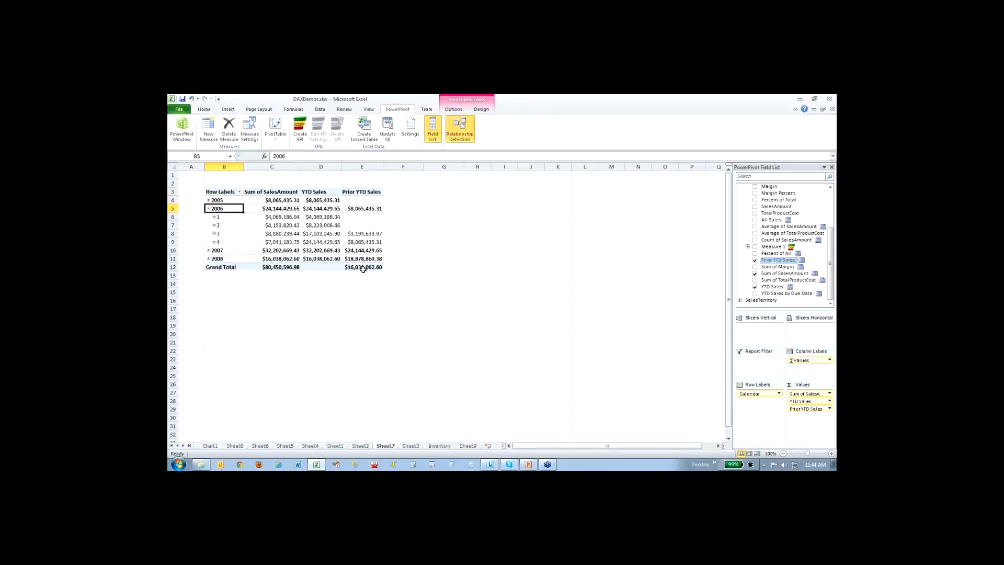
click(208, 200)
click(209, 200)
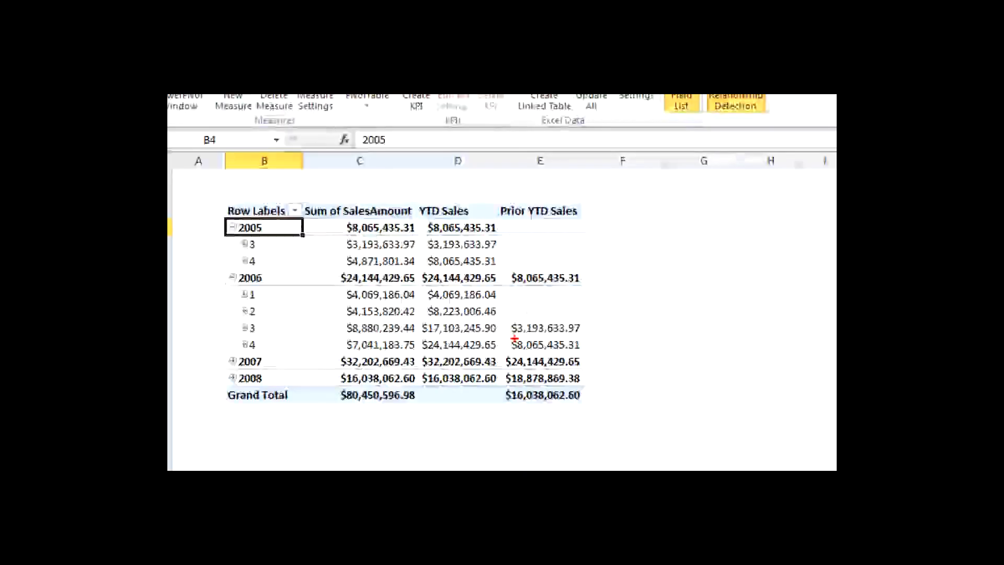
- Compare the 2006 quarter 3 Prior YTD Sales with the 2005 quarter 3 YTD Sales using temporary on-screen markings
drag(526, 335, 573, 334)
drag(429, 340, 593, 335)
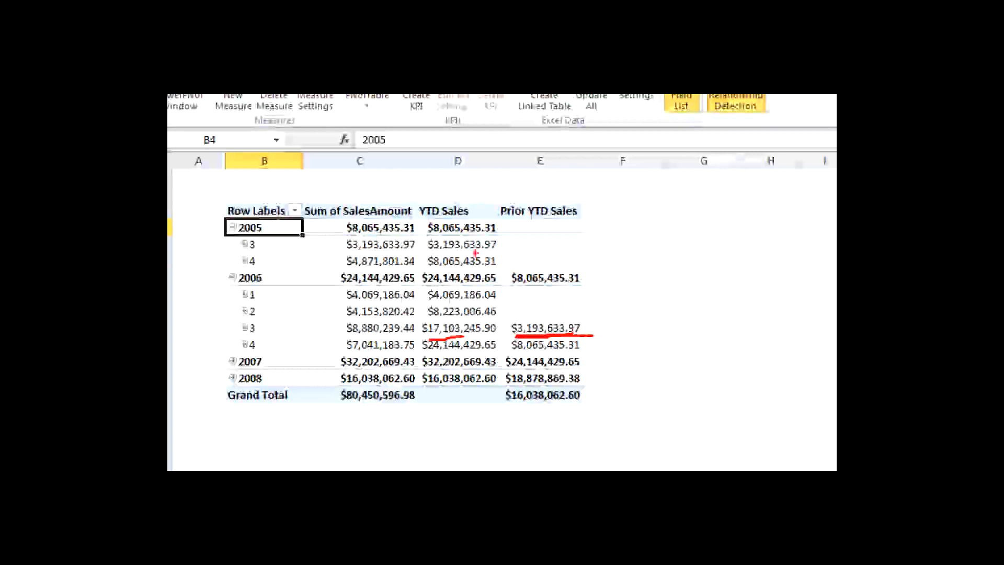
drag(484, 250, 517, 330)
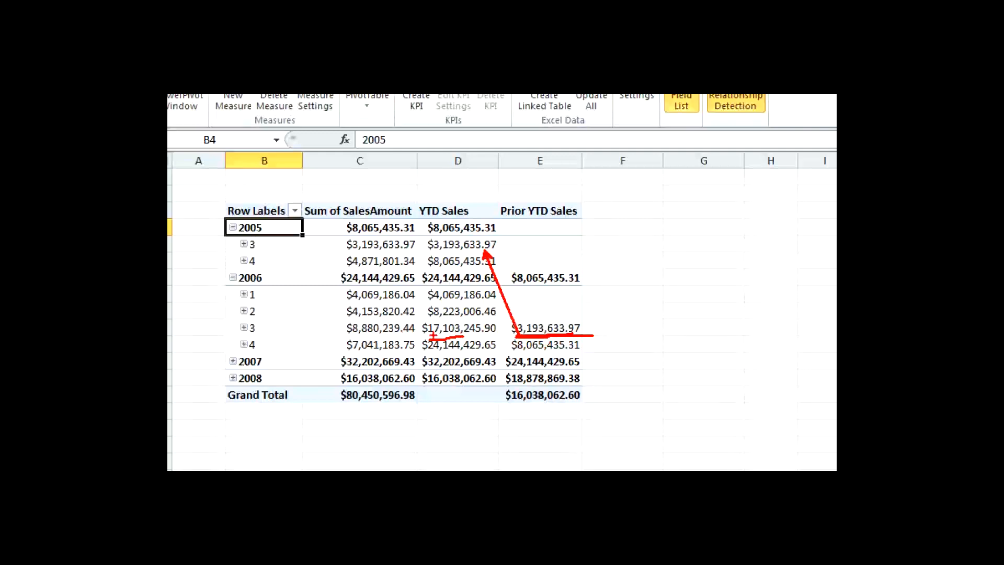
drag(449, 341, 497, 330)
mouse_move(575, 336)
mouse_down()
mouse_move(639, 331)
mouse_move(574, 317)
mouse_up()
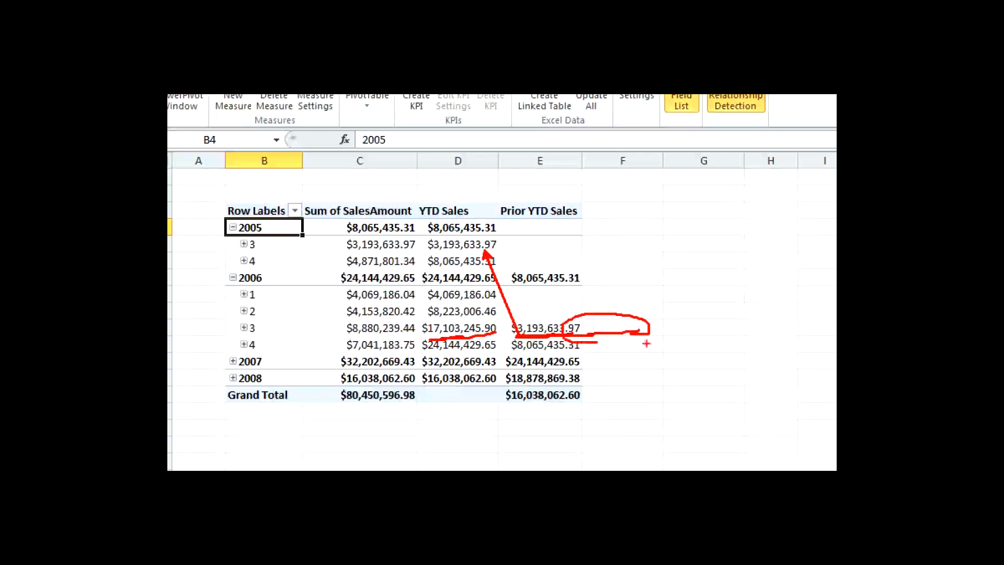
key(e)
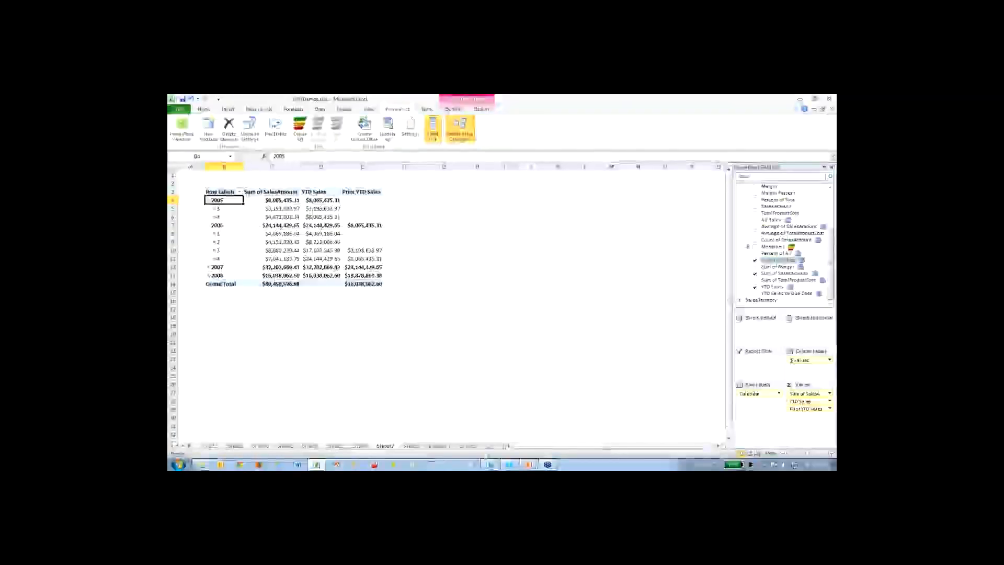
- Open the PowerPivot window for DAXDemos.xlsx and briefly review the Time Intelligence slide in PowerPoint
click(182, 128)
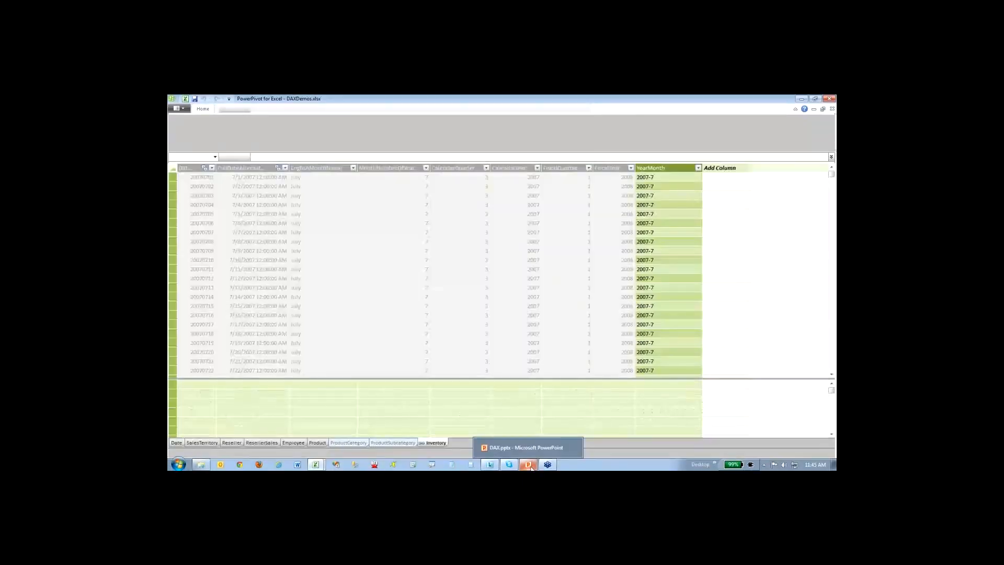
click(528, 465)
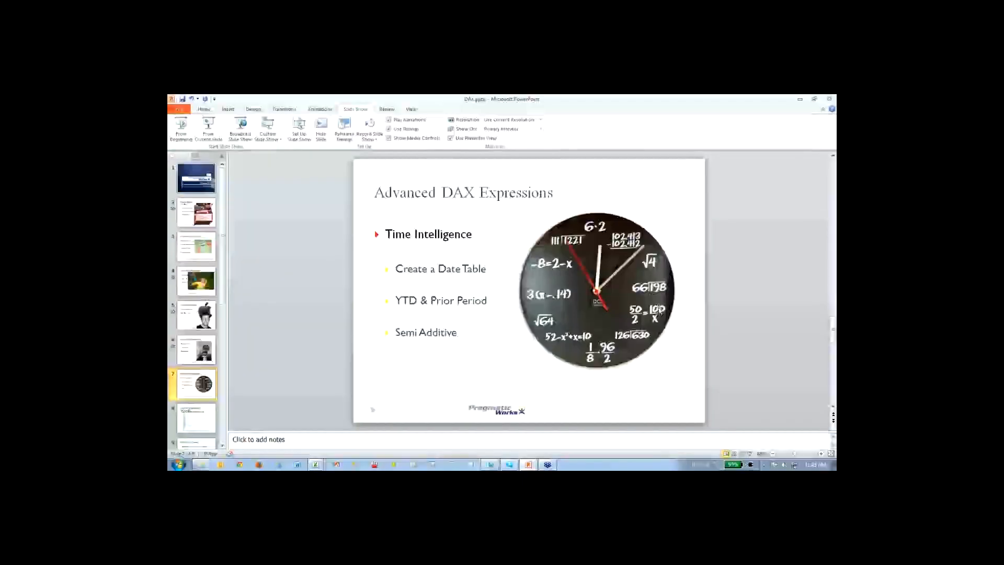
click(800, 99)
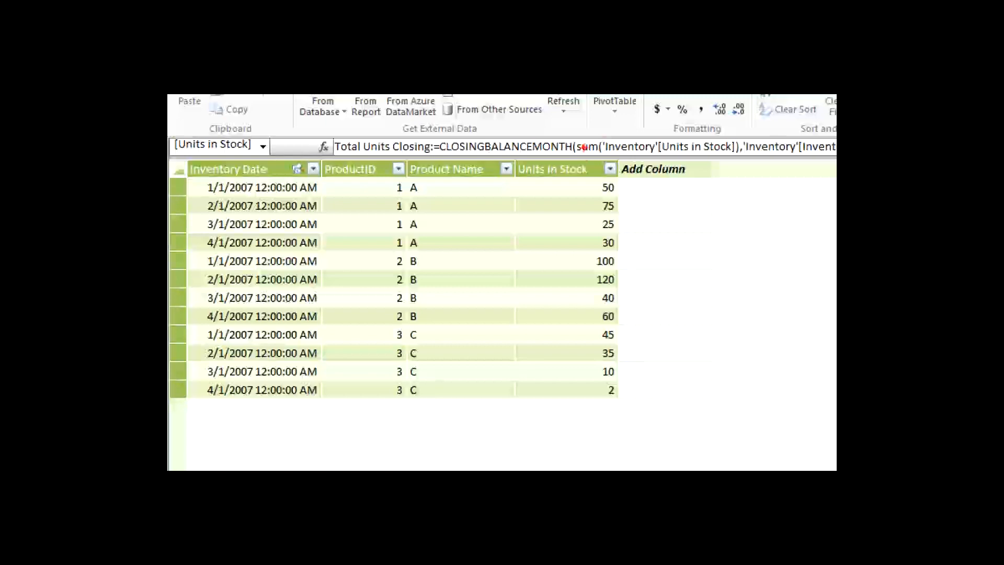
- In the Inventory table, mark product A's January to March stock and examine the Total Units Last Date measure's LASTDATE formula
mouse_move(596, 182)
mouse_down()
mouse_move(591, 226)
mouse_move(625, 223)
mouse_move(606, 180)
mouse_move(595, 182)
mouse_move(648, 188)
mouse_move(643, 207)
mouse_up()
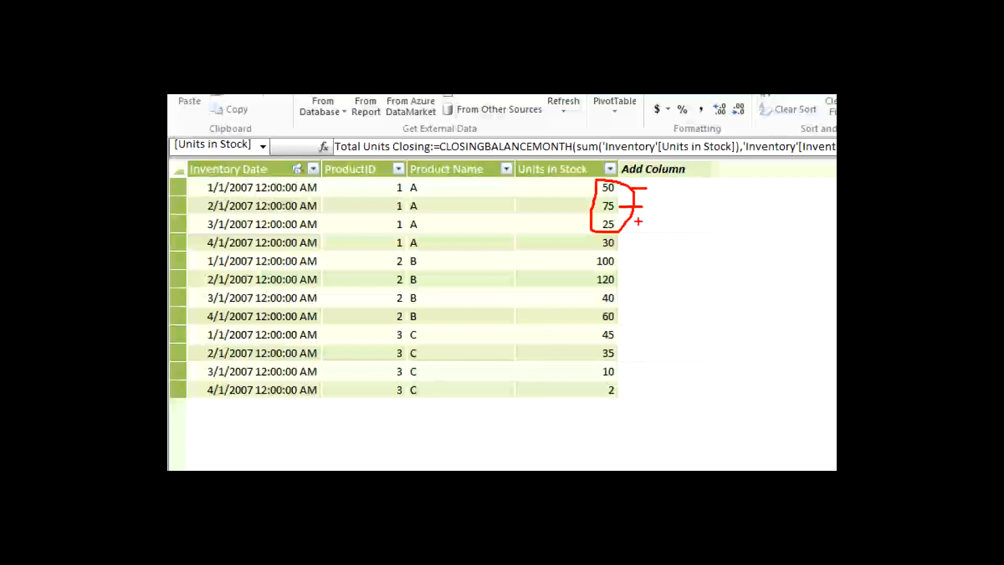
drag(622, 223, 648, 228)
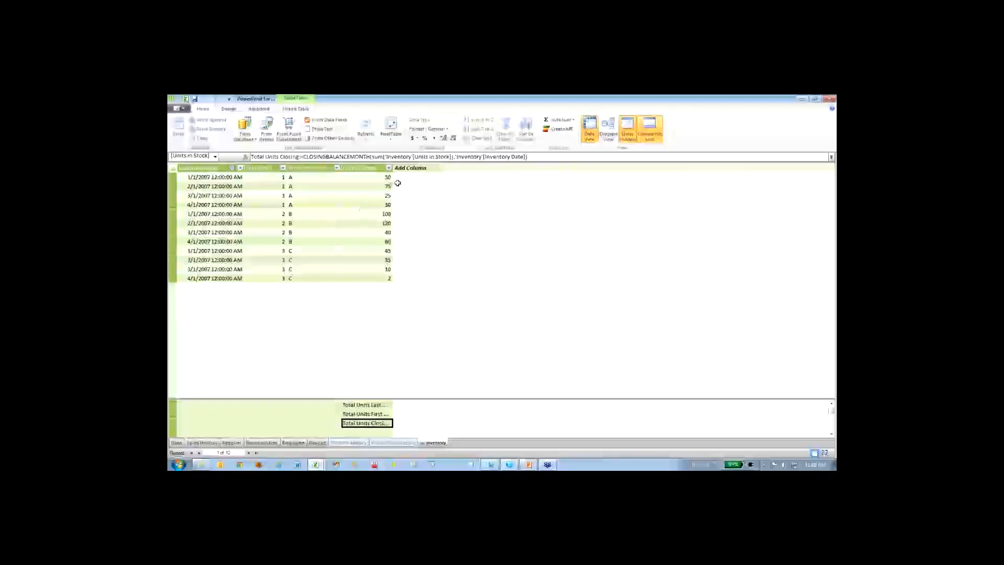
click(382, 405)
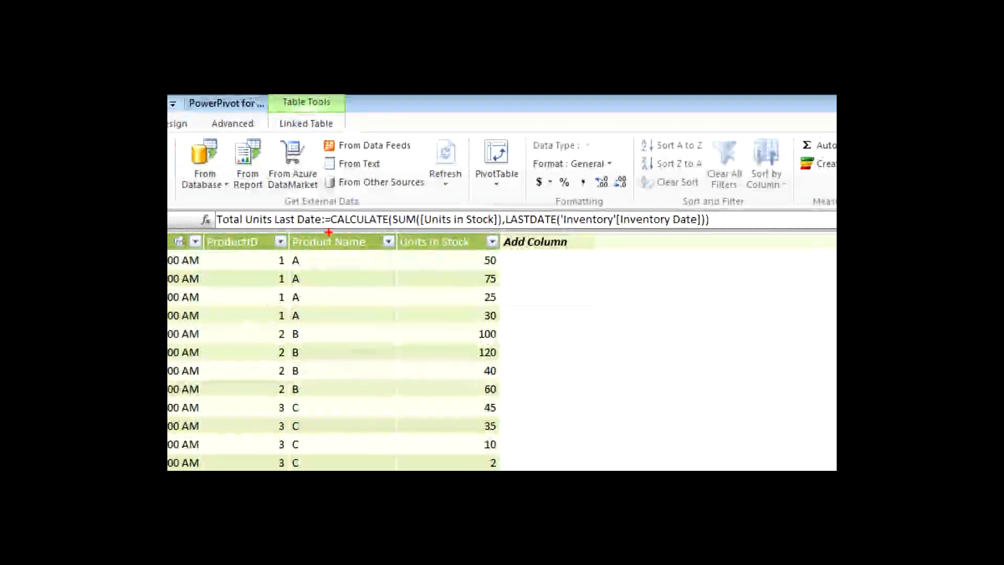
drag(218, 225, 692, 238)
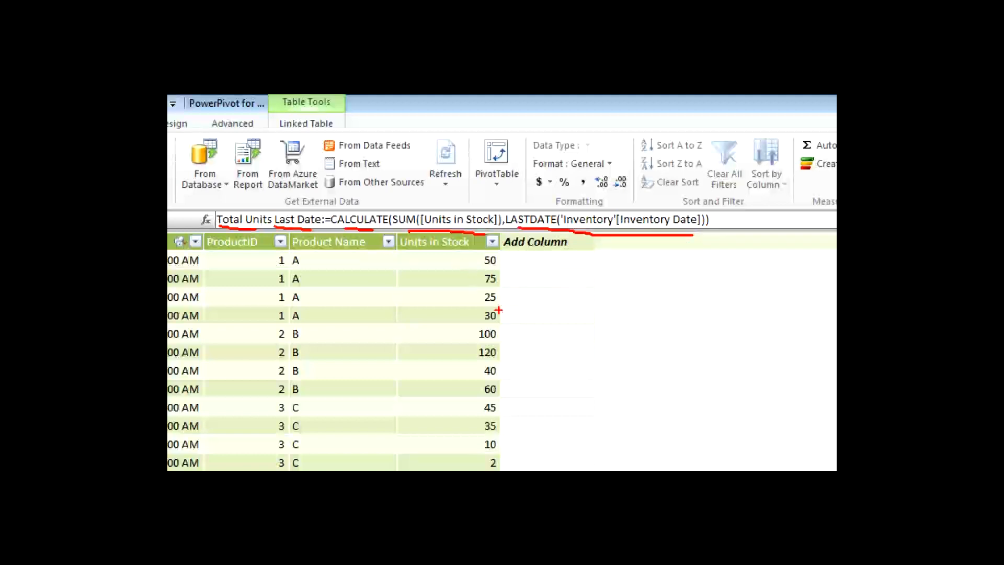
mouse_move(502, 316)
mouse_down()
mouse_move(518, 316)
mouse_move(522, 298)
mouse_up()
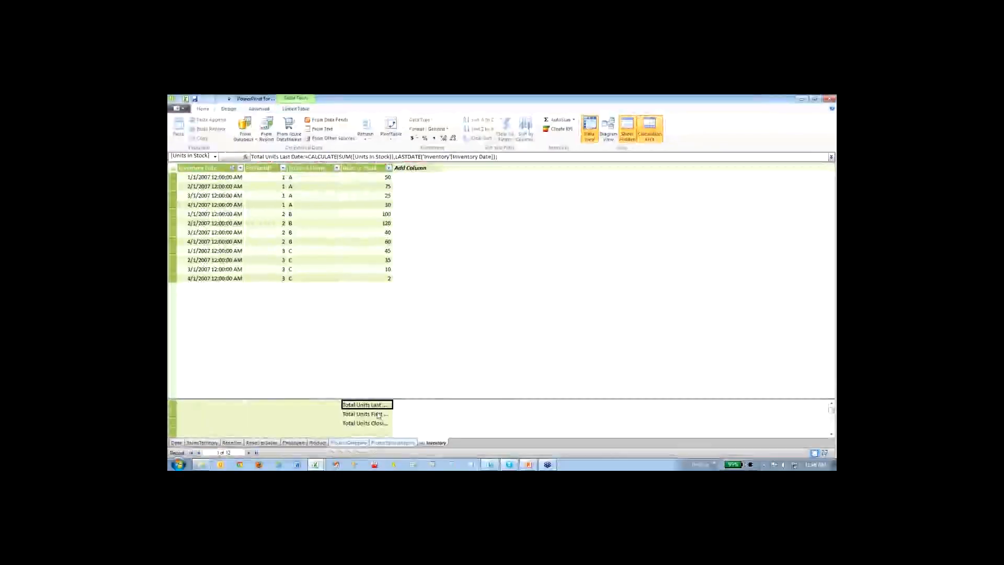
- Examine the Total Units First Date measure, marking its FIRSTDATE function and the first Units in Stock value for product A
click(378, 414)
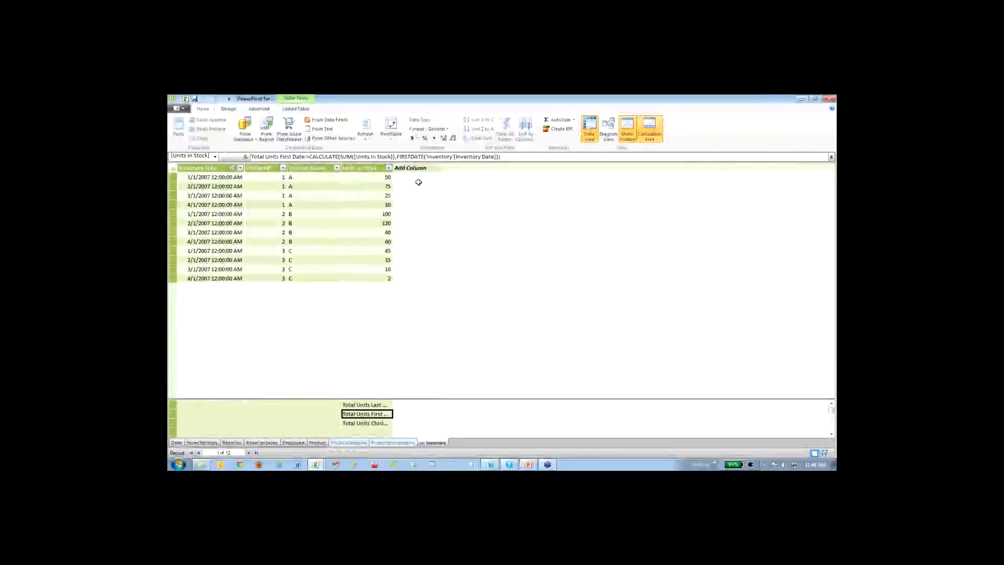
drag(400, 162, 419, 163)
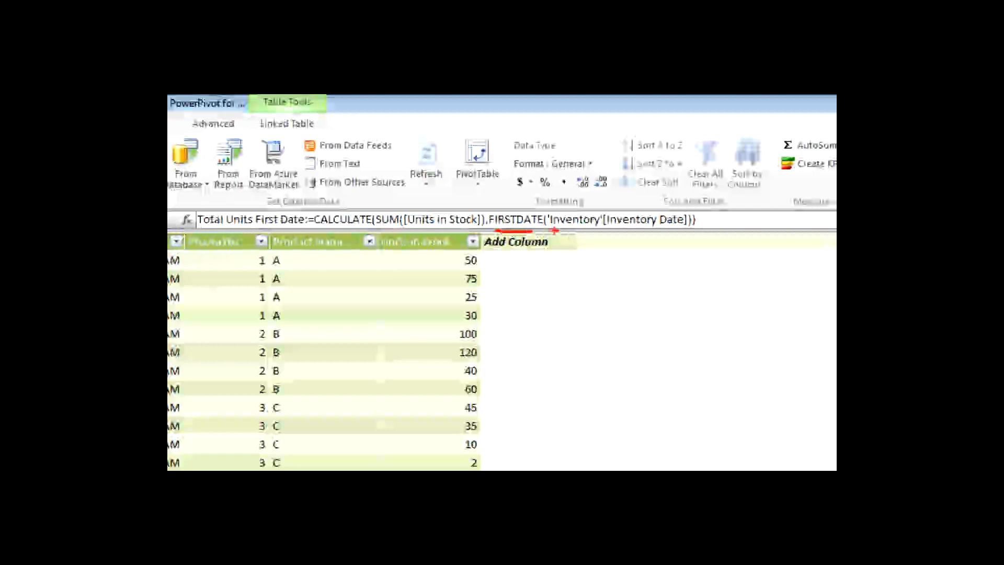
drag(481, 263, 502, 262)
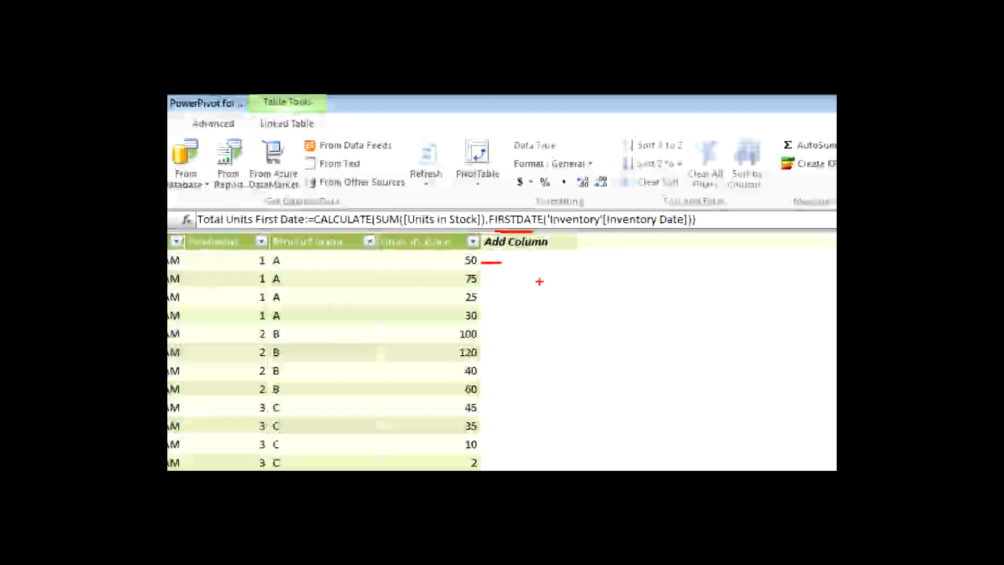
- Examine the Total Units Closing measure's formula and underline its CLOSINGBALANCEMONTH function
click(382, 423)
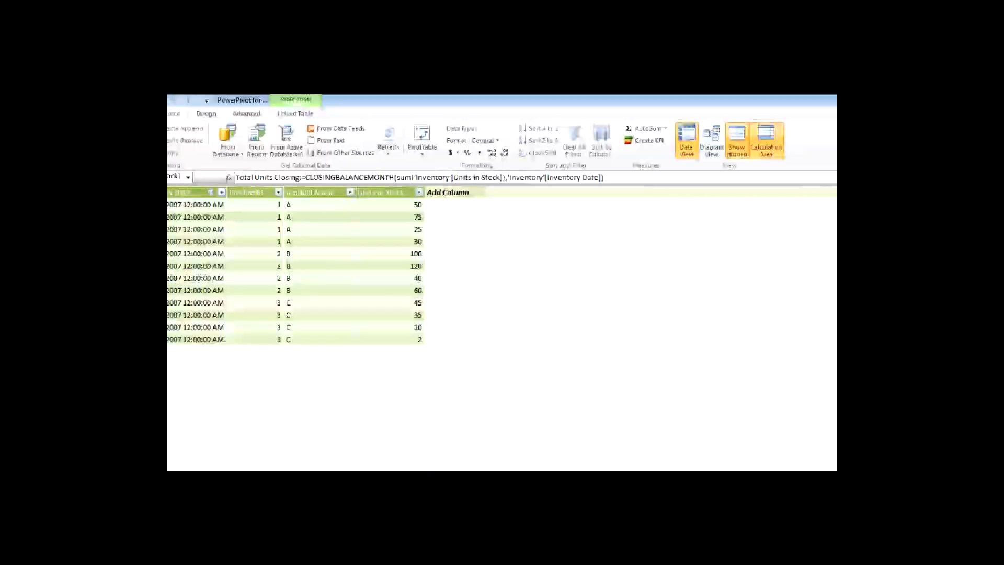
drag(313, 183, 354, 184)
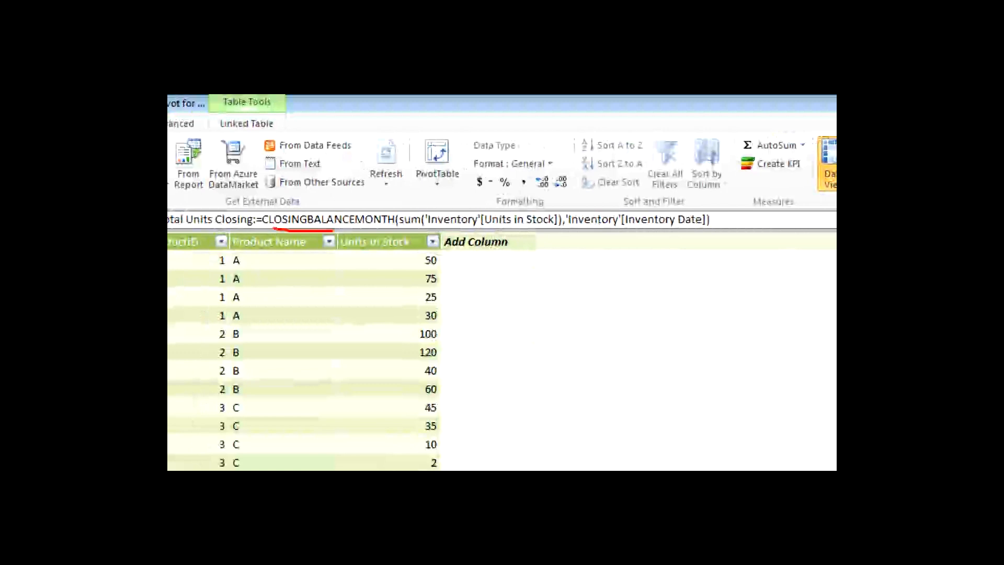
drag(333, 229, 375, 231)
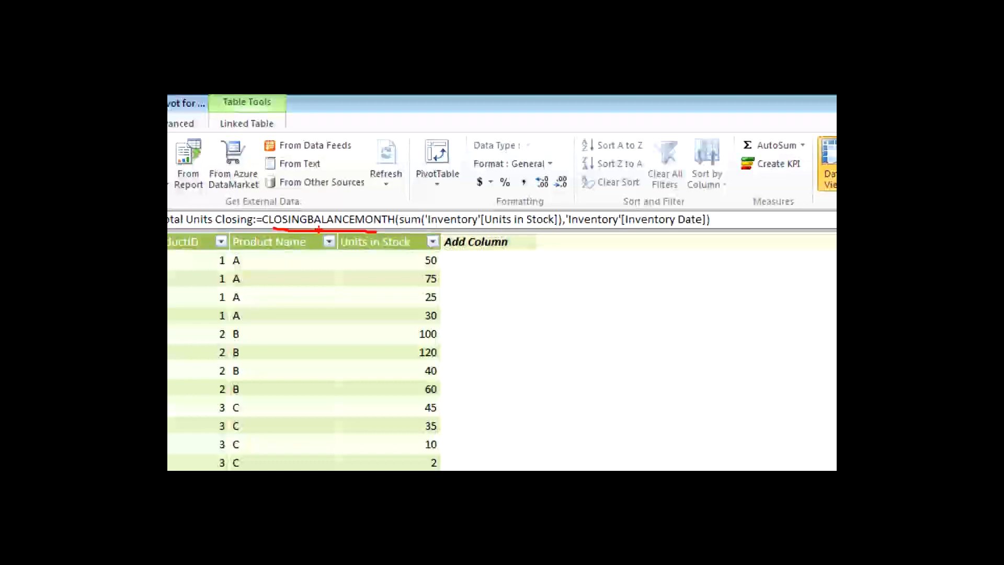
key(Escape)
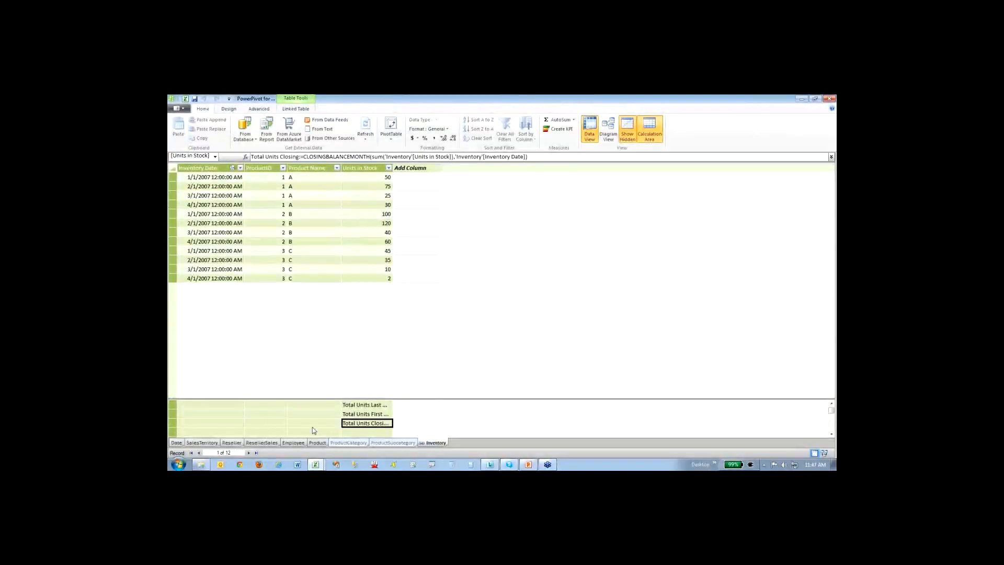
- Return to the Excel workbook, view the Inventory sheet's source data and open the PivotTable on Sheet9
click(186, 99)
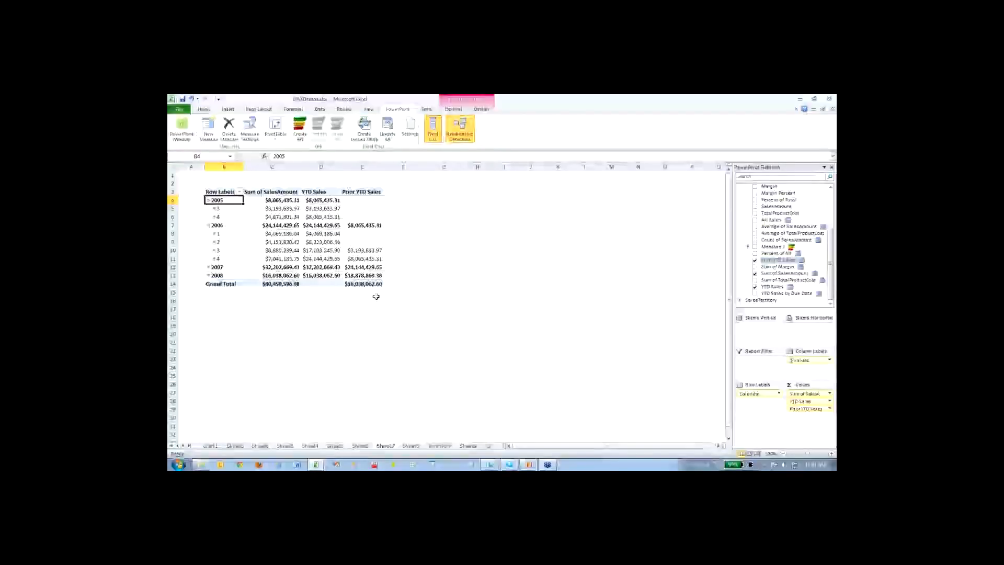
click(447, 447)
click(332, 198)
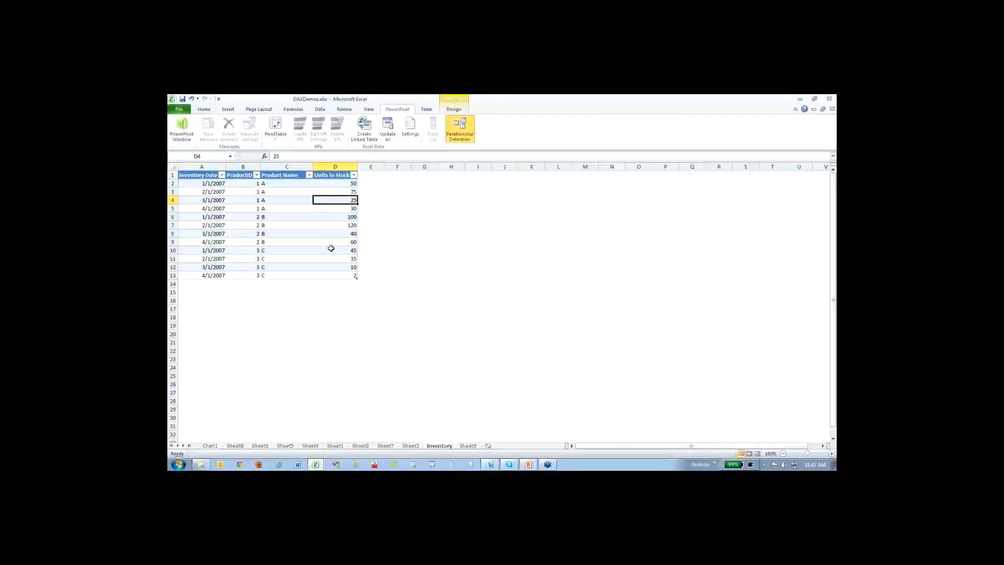
click(467, 446)
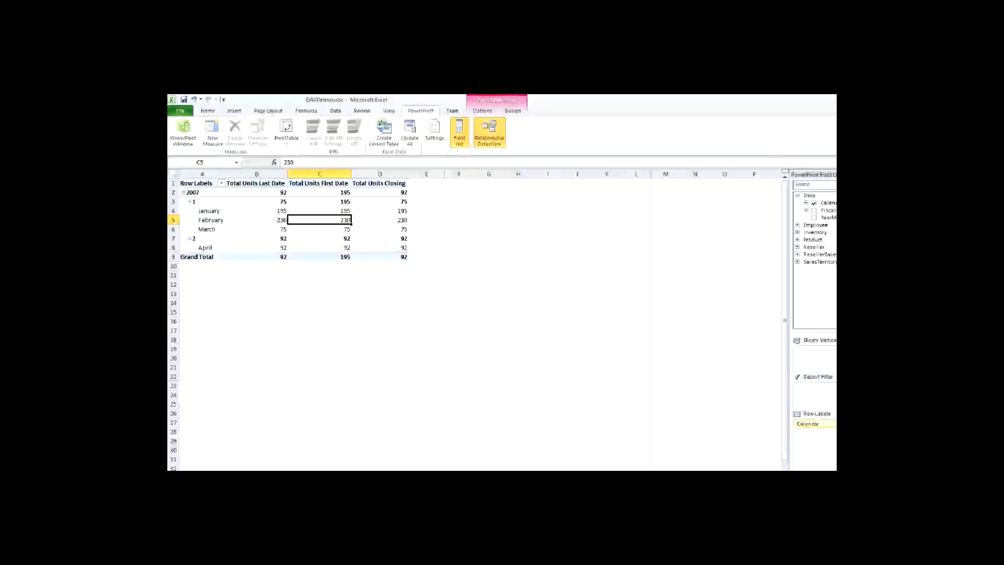
- Mark the January, February and March values under Total Units Last Date, then erase the markings
drag(367, 237, 364, 274)
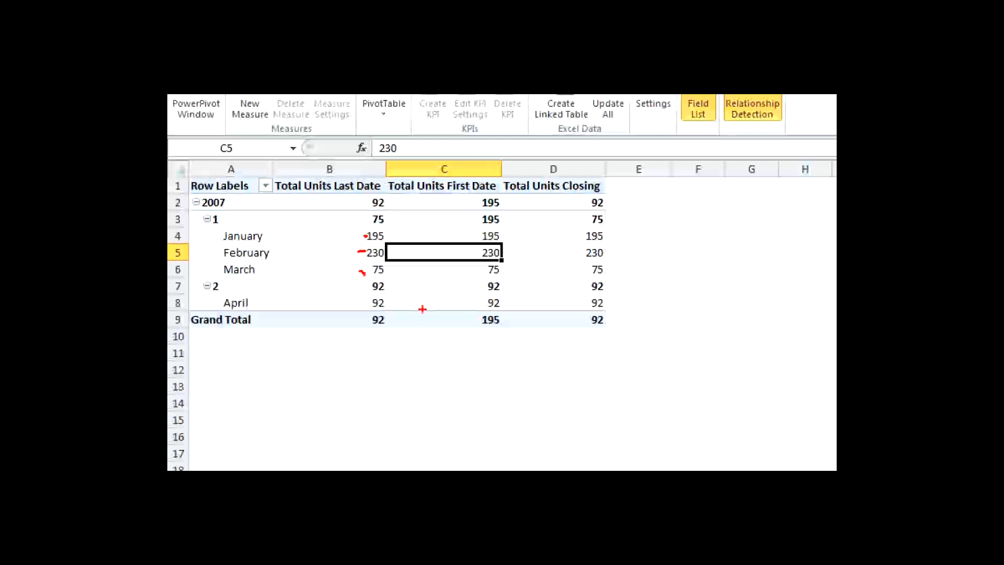
mouse_move(362, 234)
mouse_down()
mouse_move(366, 272)
mouse_move(382, 278)
mouse_up()
key(e)
- Compare the quarter 1 2007 totals of Total Units Last Date, Total Units First Date and Total Units Closing with temporary markings
mouse_move(421, 197)
mouse_down()
mouse_move(503, 197)
mouse_move(499, 228)
mouse_up()
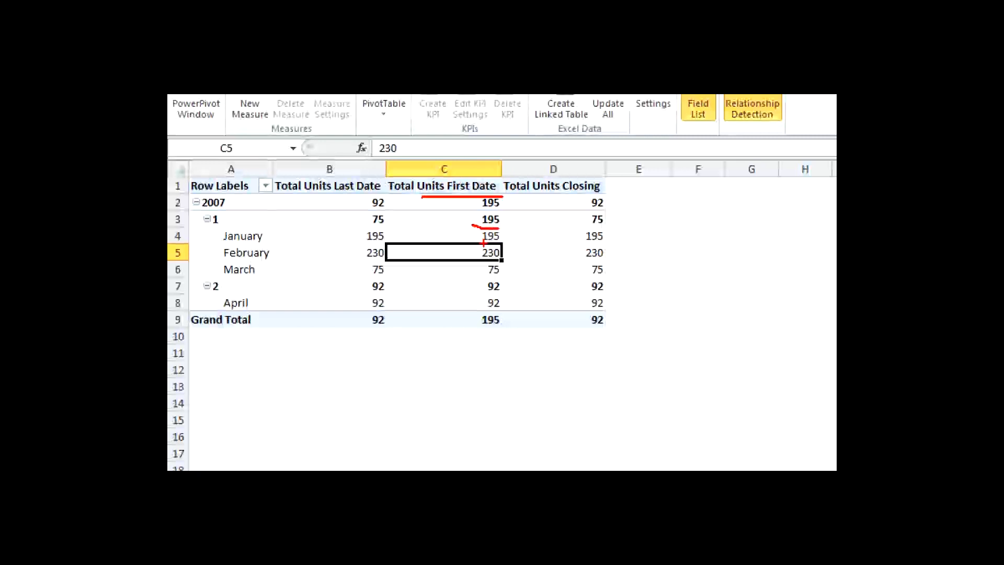
drag(593, 227, 607, 226)
drag(339, 193, 375, 194)
drag(373, 228, 390, 229)
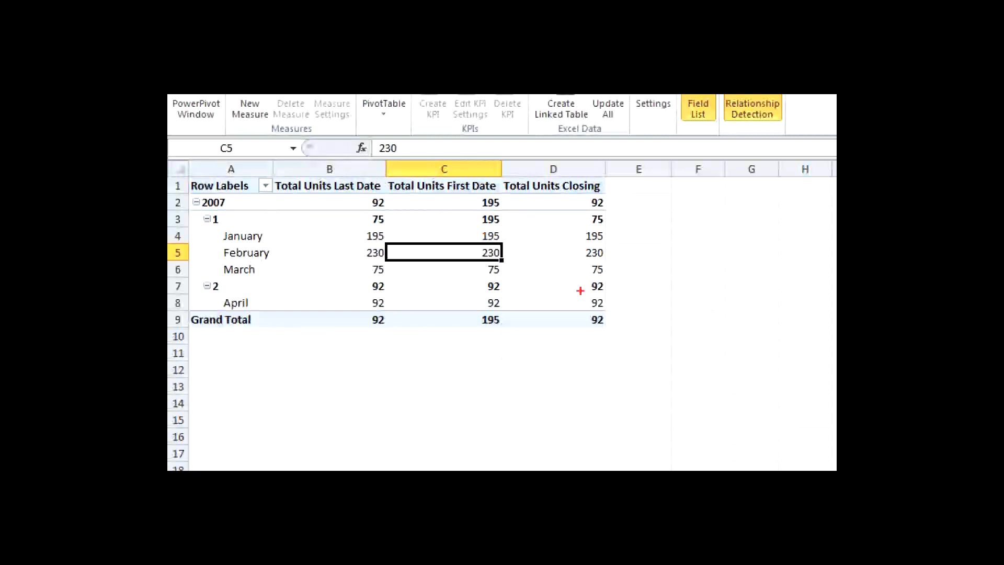
drag(369, 244, 379, 244)
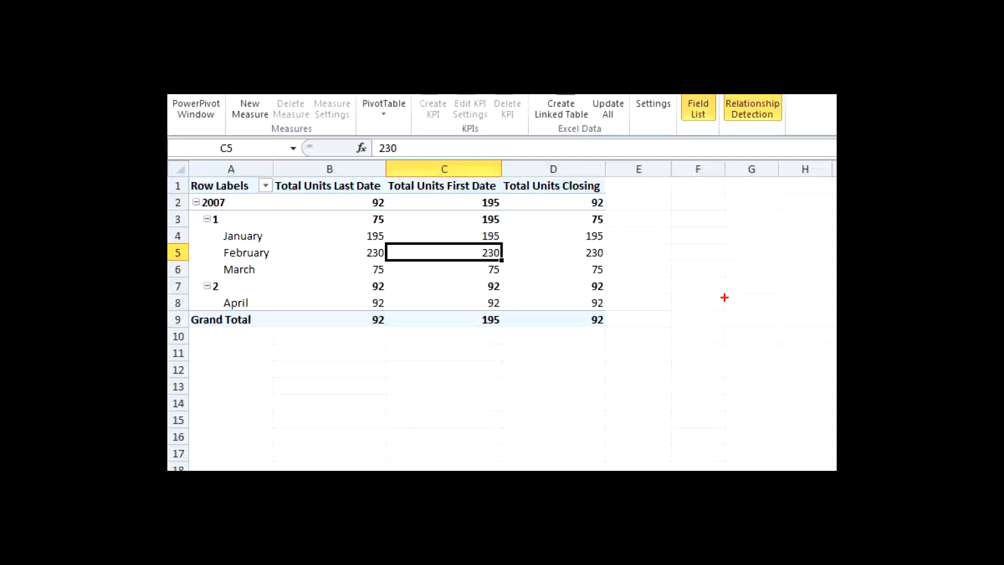
drag(368, 218, 349, 205)
drag(474, 215, 463, 211)
mouse_move(589, 219)
mouse_down()
mouse_move(573, 211)
mouse_move(578, 223)
mouse_up()
key(Escape)
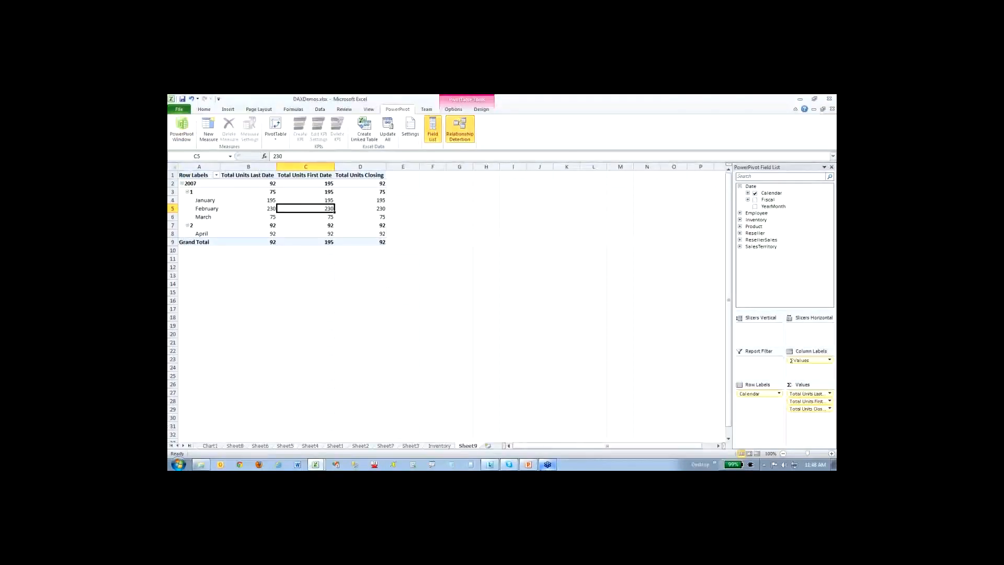
- Switch to PowerPoint, present the Monitoring SSRS slide after the Time Intelligence slide, and end the slide show
click(529, 465)
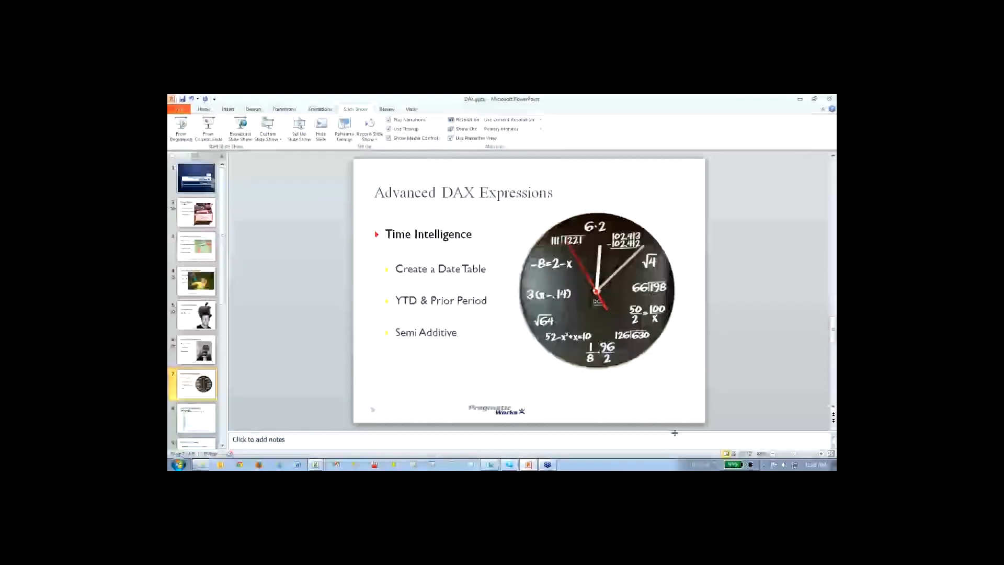
click(749, 454)
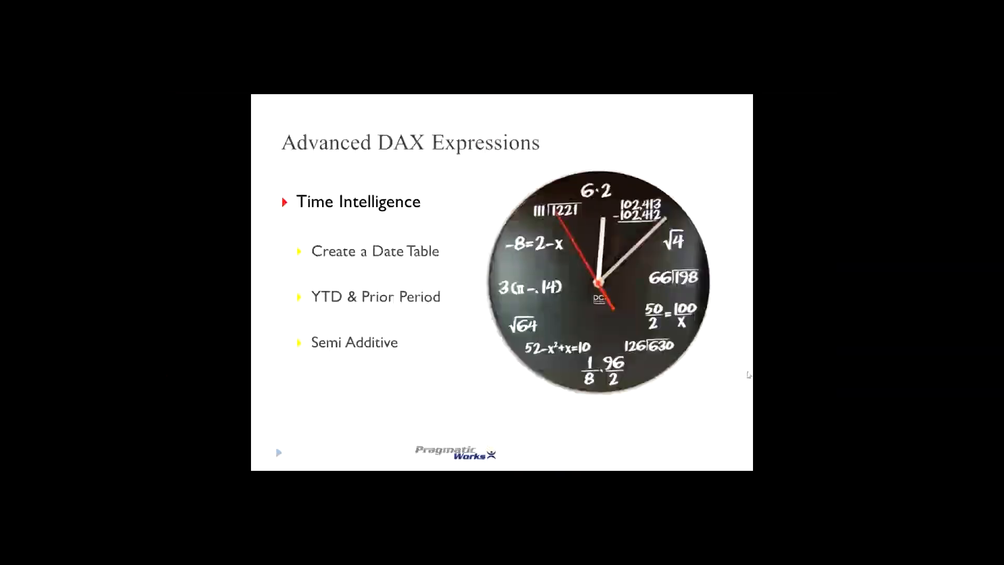
click(749, 375)
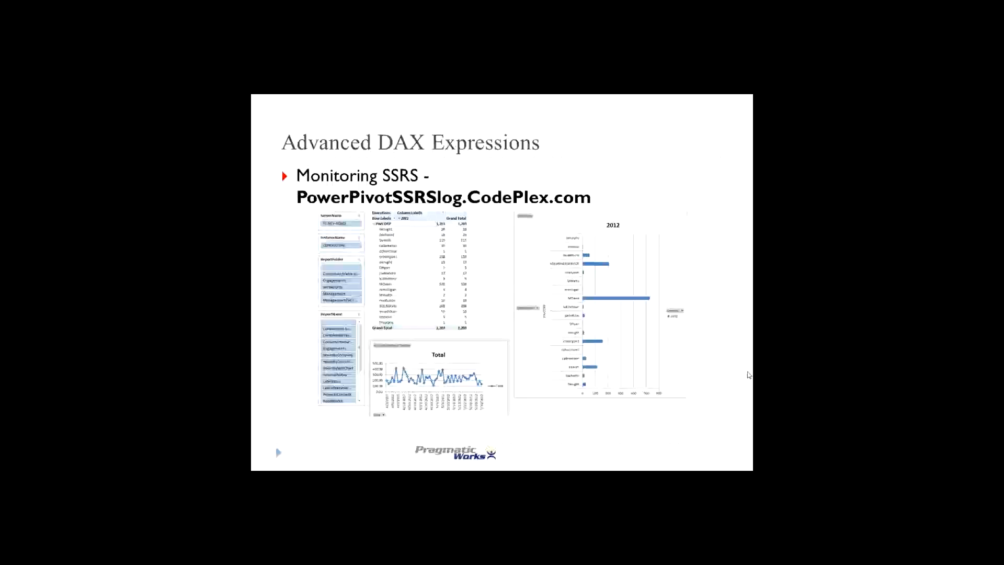
key(Escape)
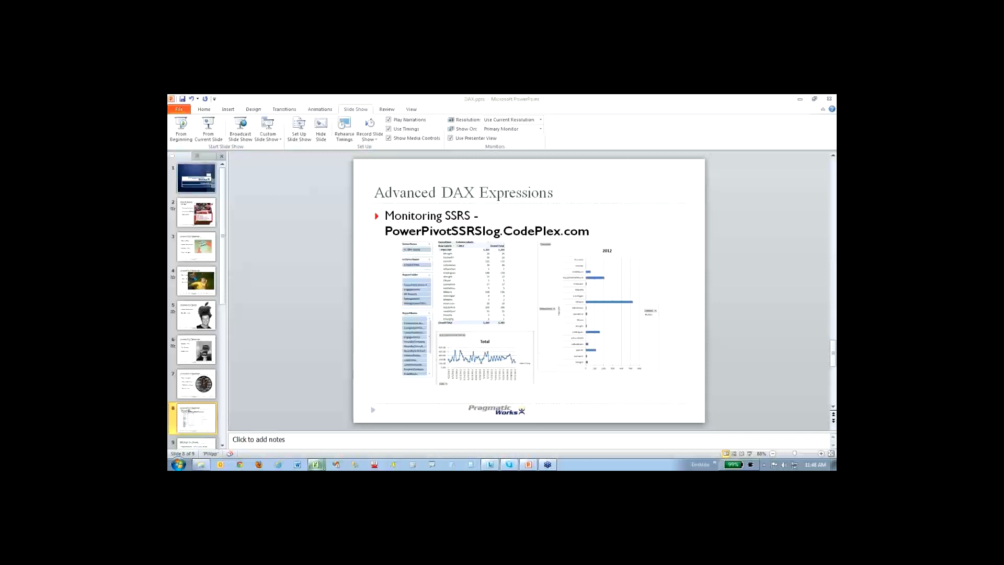
- Close the PowerPivot window and the DAXDemos.xlsx workbook
mouse_move(312, 467)
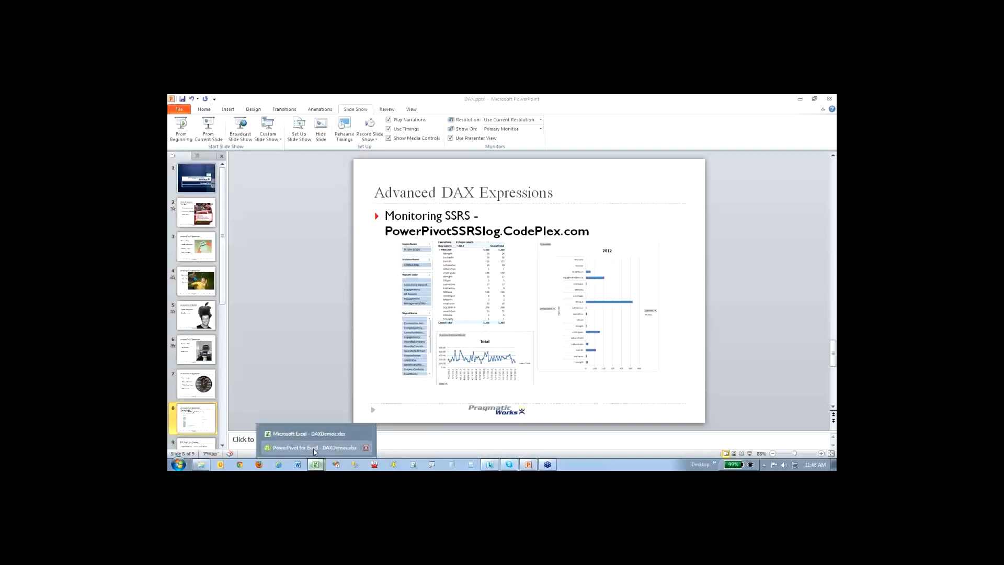
click(313, 447)
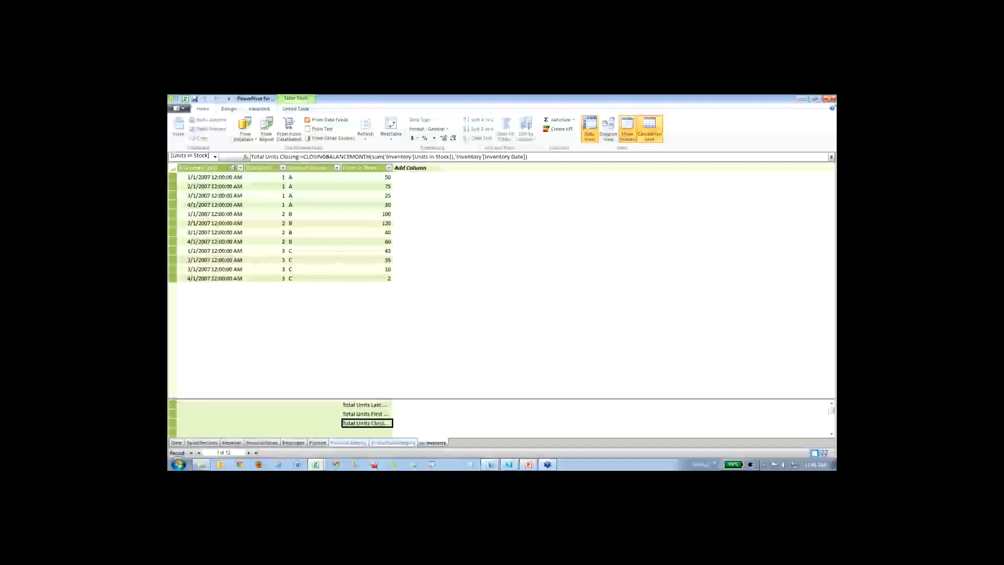
click(831, 99)
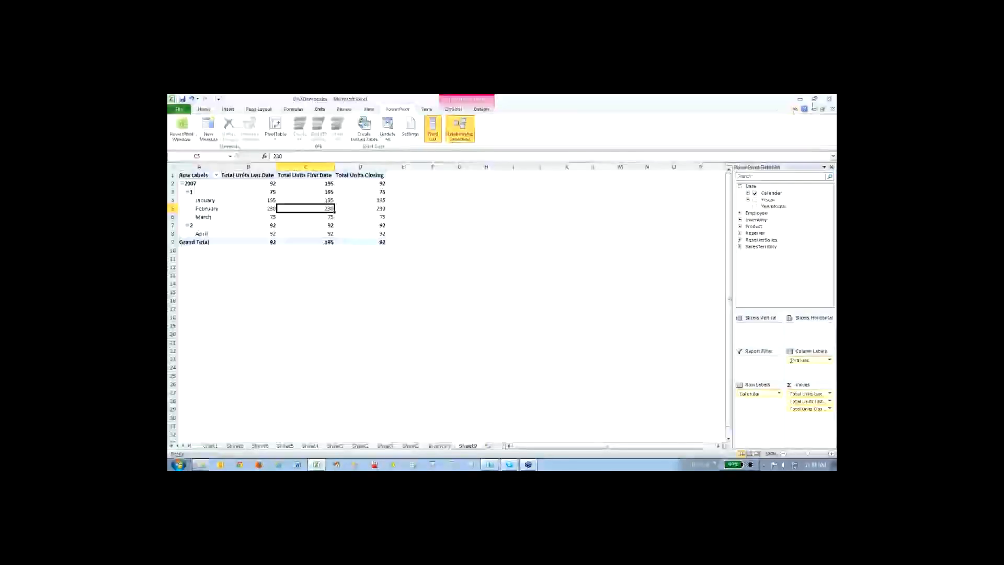
click(504, 290)
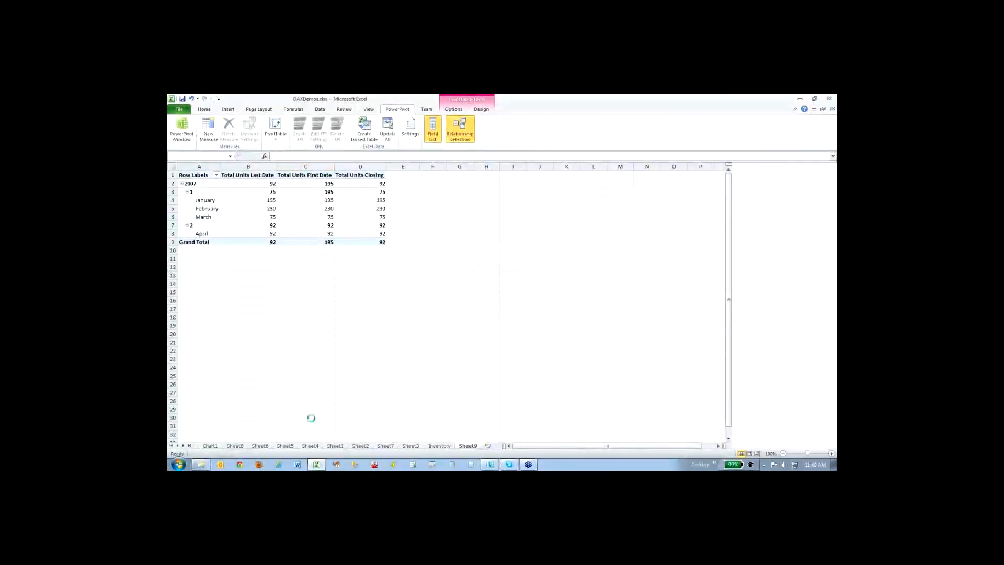
- Open the SSRSExecutionLog.xlsx workbook and launch its PowerPivot window
double_click(427, 264)
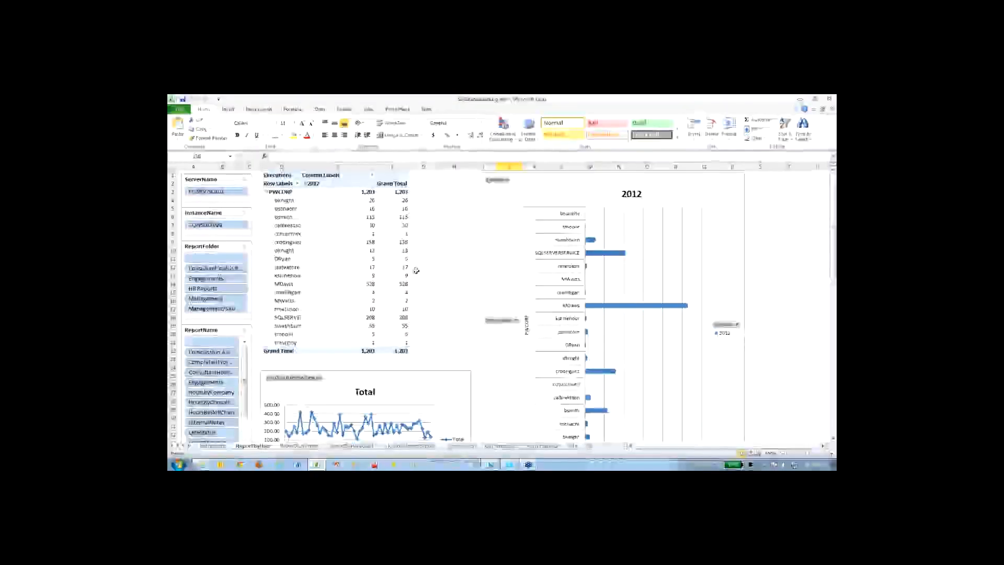
click(398, 109)
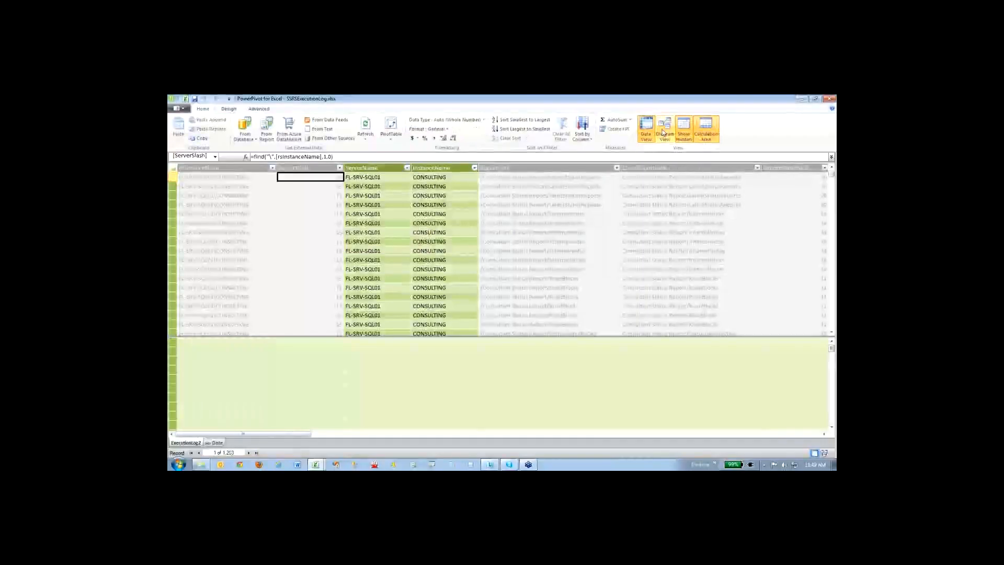
- Show the data model as a diagram, review the ExecutionLog2 table's columns and measures, and move the Date table farther from it
click(665, 130)
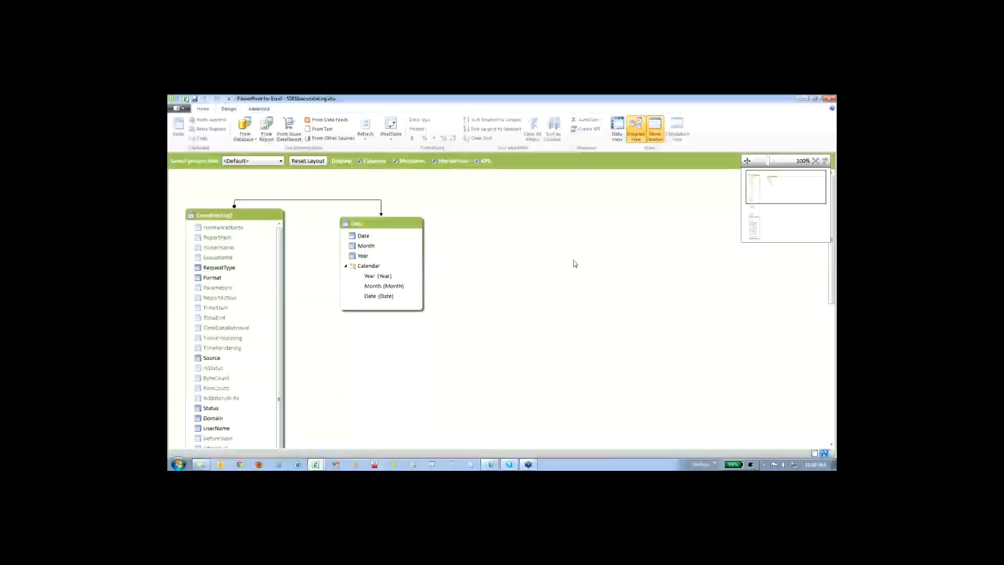
scroll(282, 239, down, 3)
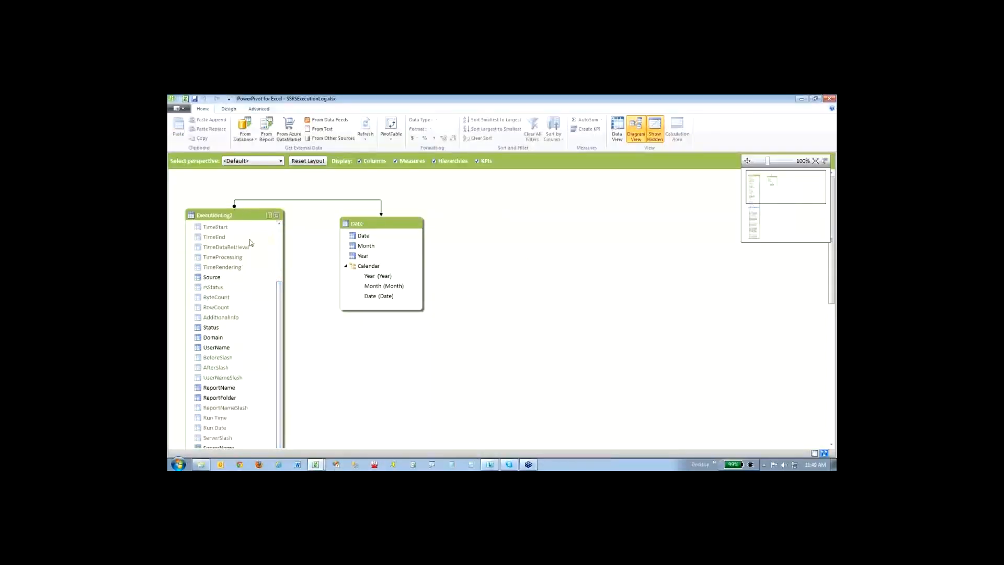
scroll(300, 289, down, 3)
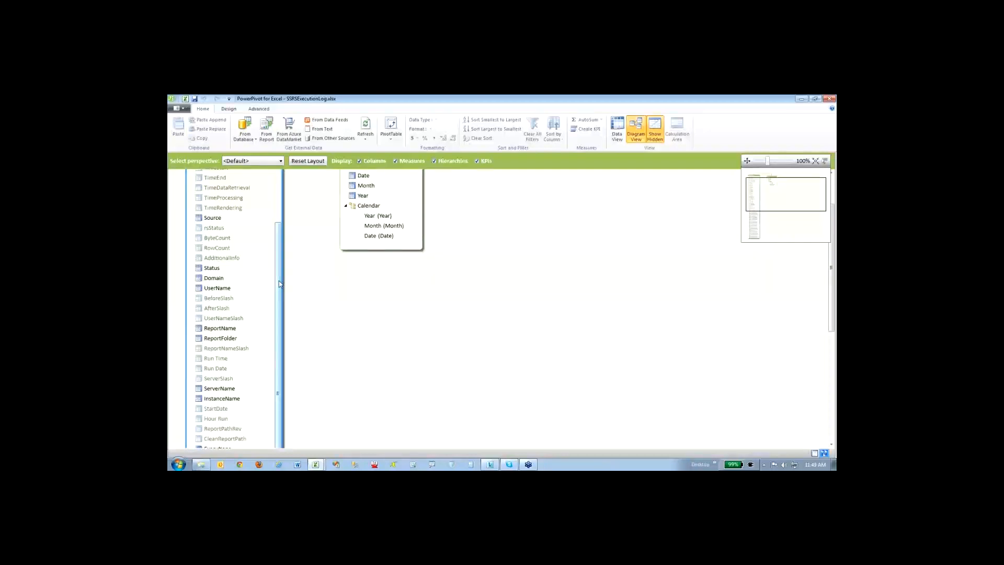
scroll(270, 354, down, 3)
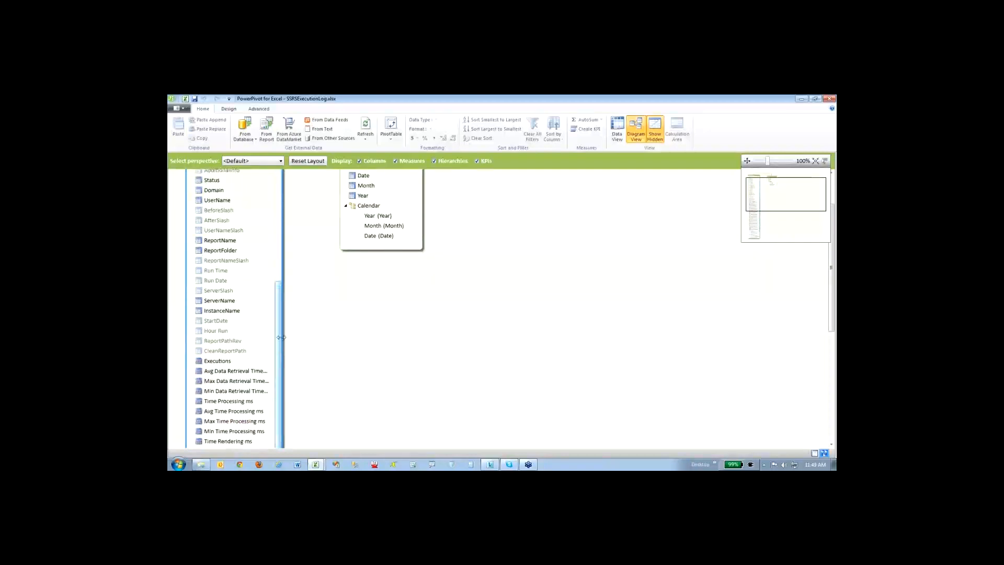
scroll(281, 363, down, 1)
drag(281, 363, 287, 251)
scroll(268, 254, up, 2)
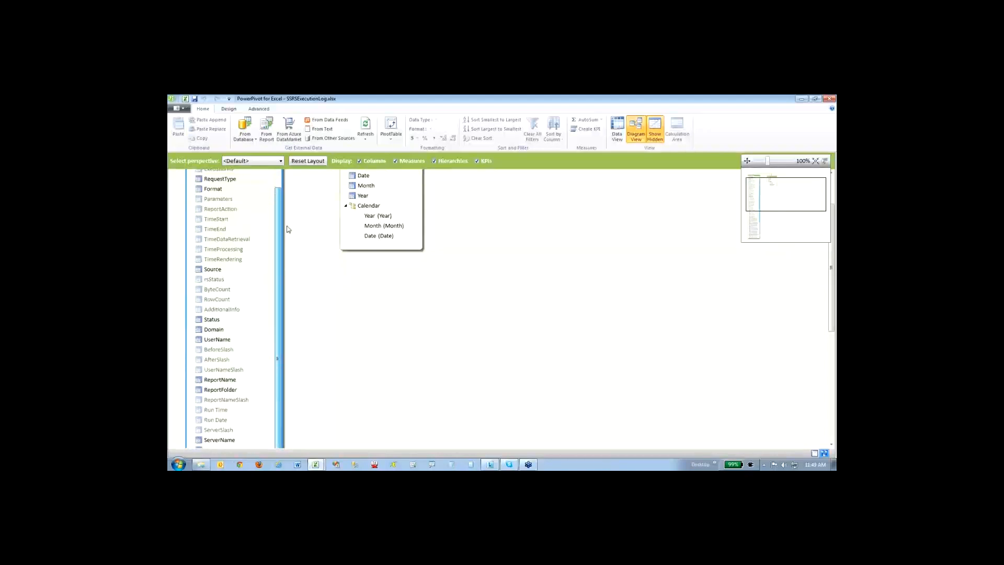
scroll(303, 230, up, 3)
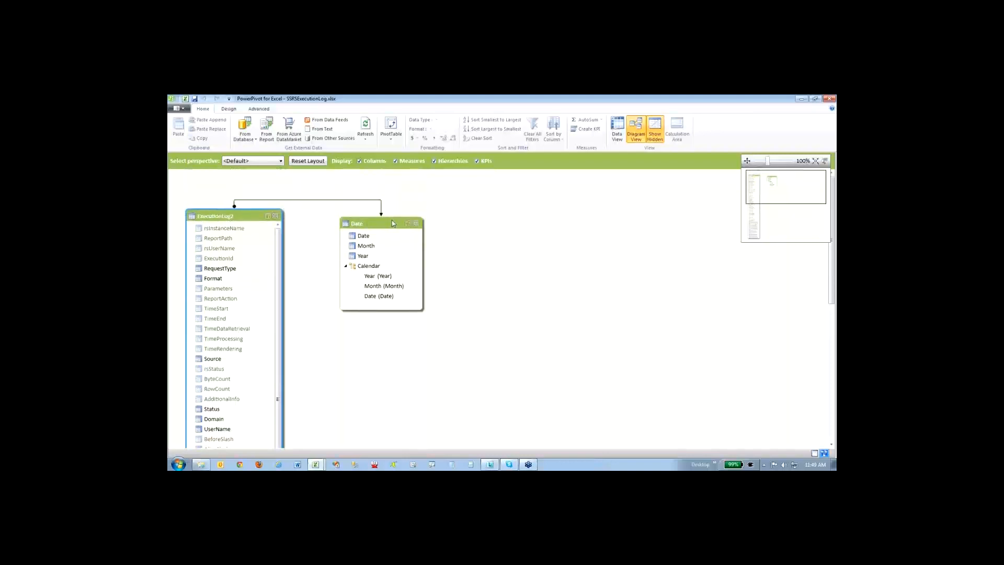
drag(382, 227, 468, 256)
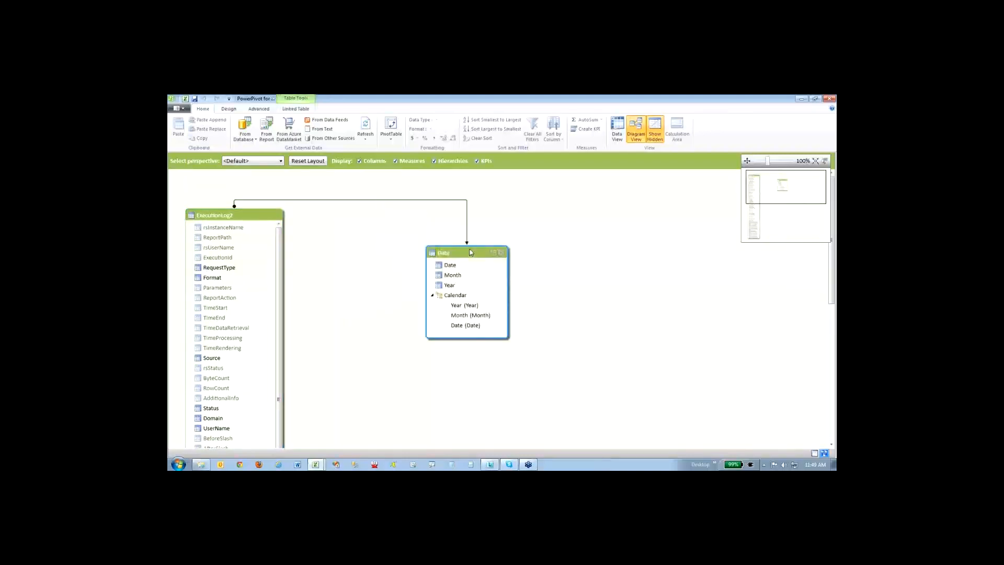
- Return to the data view and inspect how ServerName and InstanceName are derived from the rsInstanceName column in ExecutionLog2
click(617, 137)
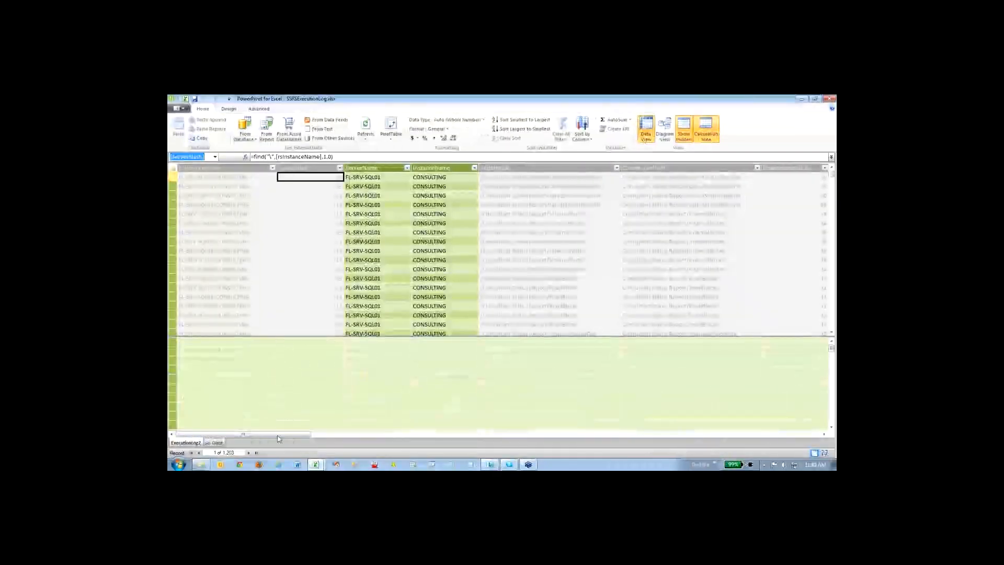
click(220, 205)
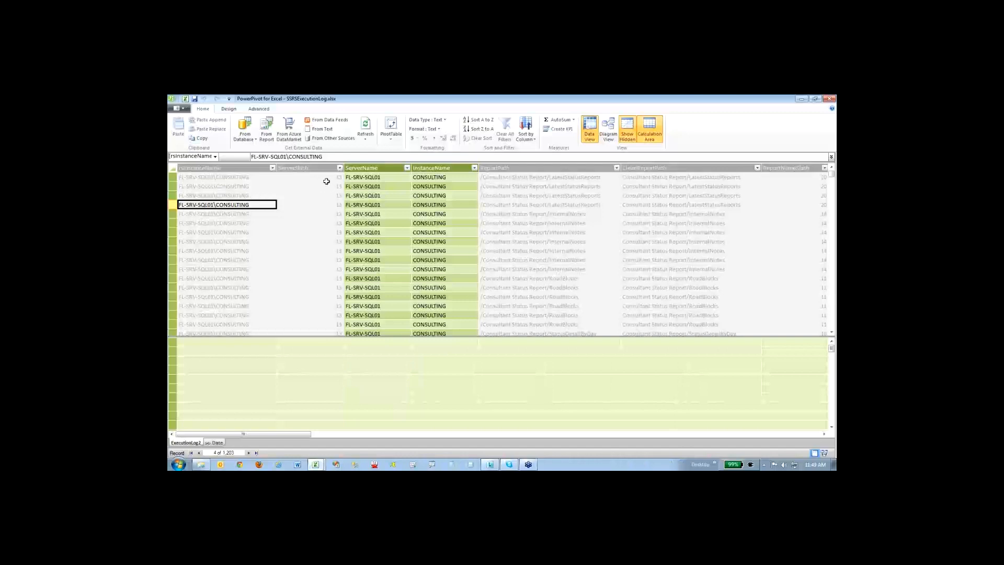
click(391, 193)
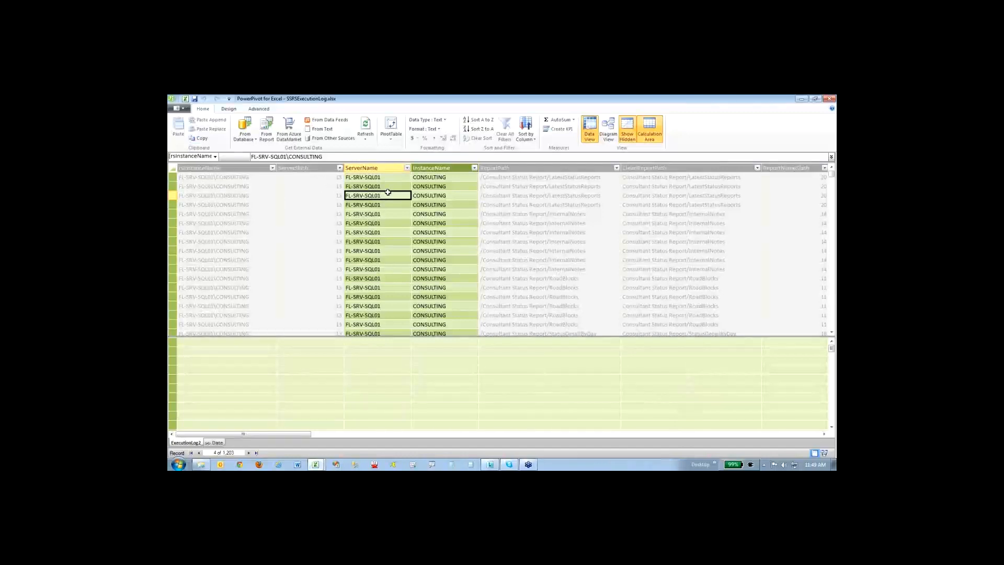
click(431, 195)
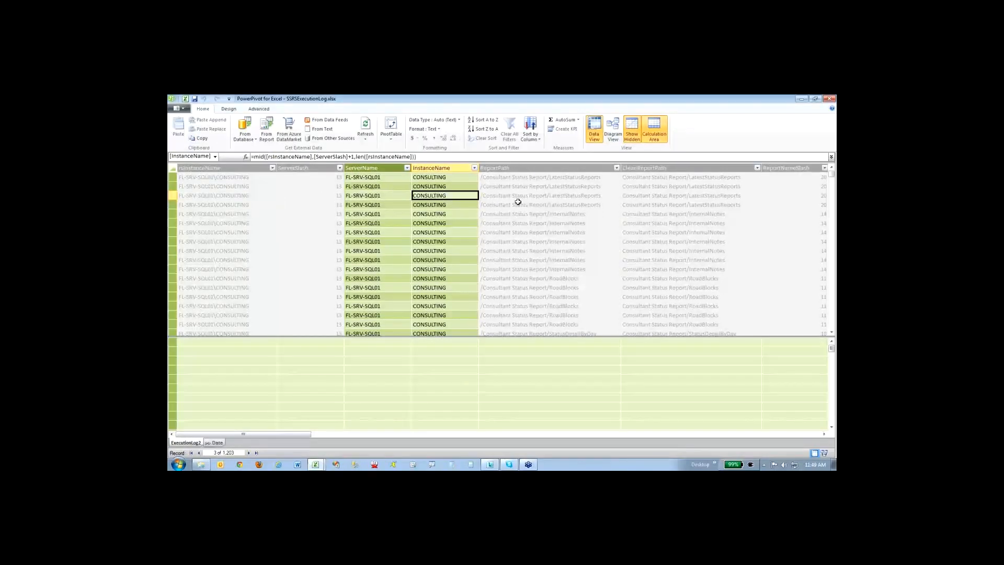
- Inspect the ReportPath values and the formulas of the ReportFolder and ReportName calculated columns
click(541, 203)
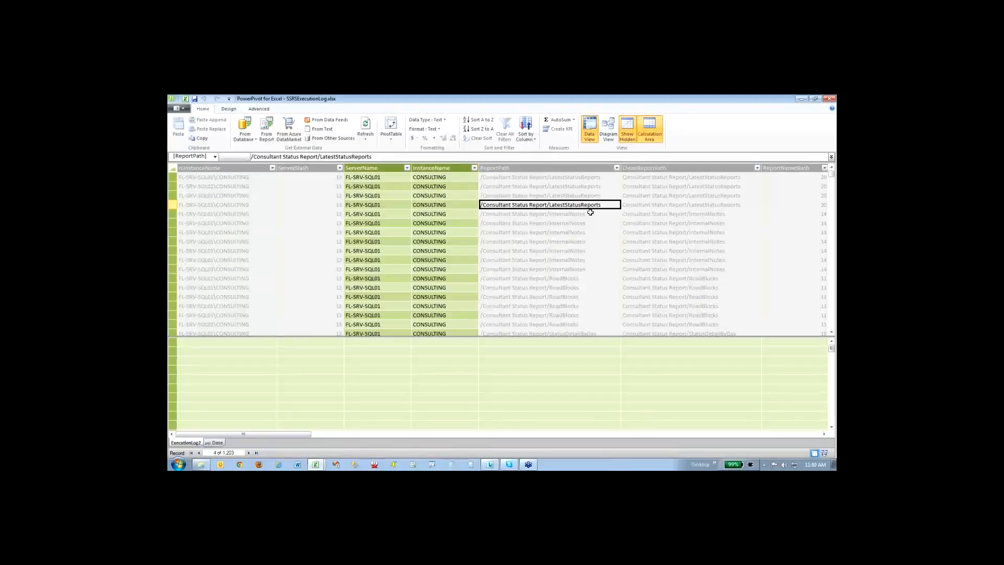
drag(290, 438, 382, 438)
click(430, 192)
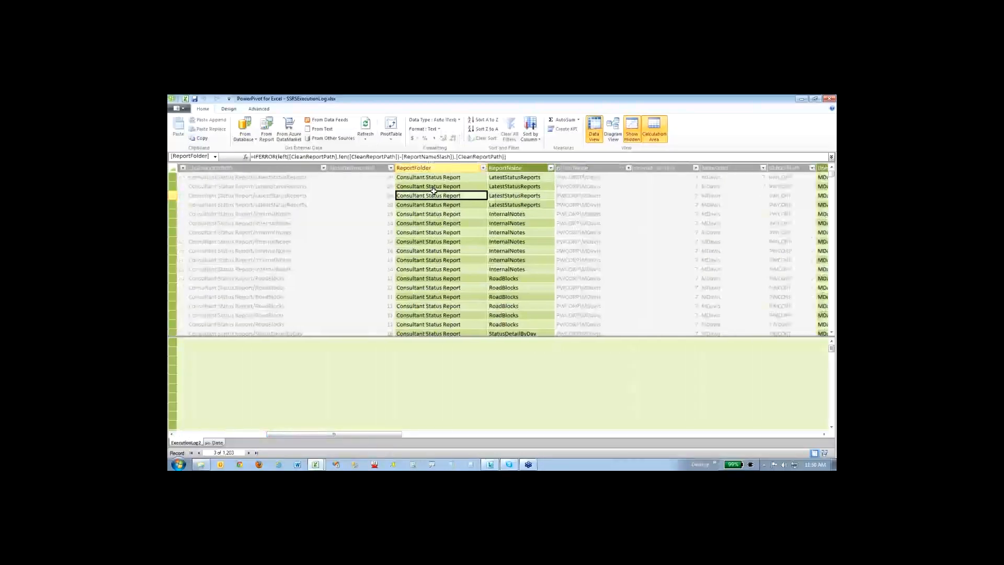
click(526, 187)
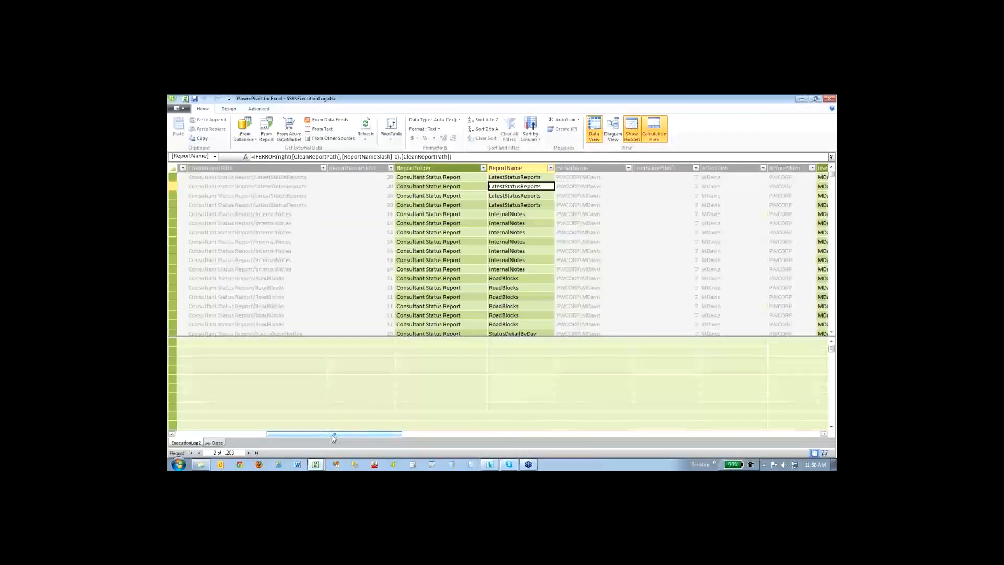
- Inspect the rsUserName column and the UserName and Domain calculated columns split from it
drag(333, 438, 381, 438)
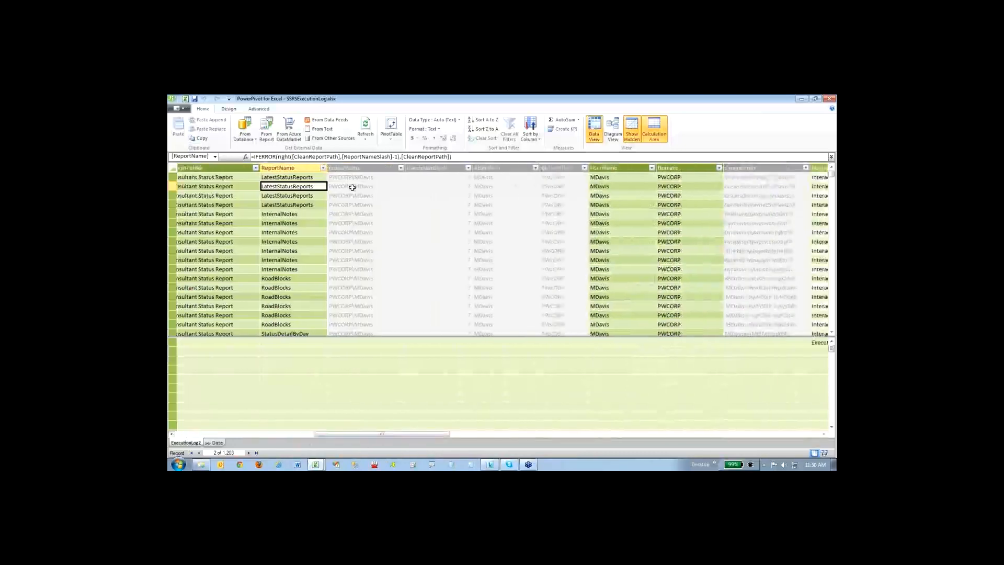
click(354, 187)
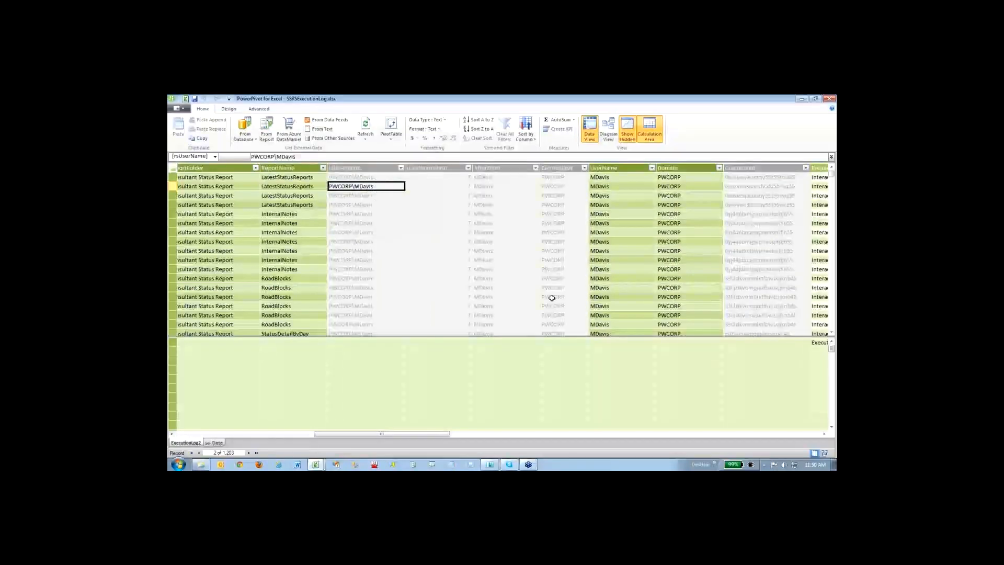
click(620, 198)
click(674, 195)
click(622, 196)
- Examine the Data Retrieval Time measures in milliseconds and seconds in the calculation area under the Source column
drag(340, 435, 717, 453)
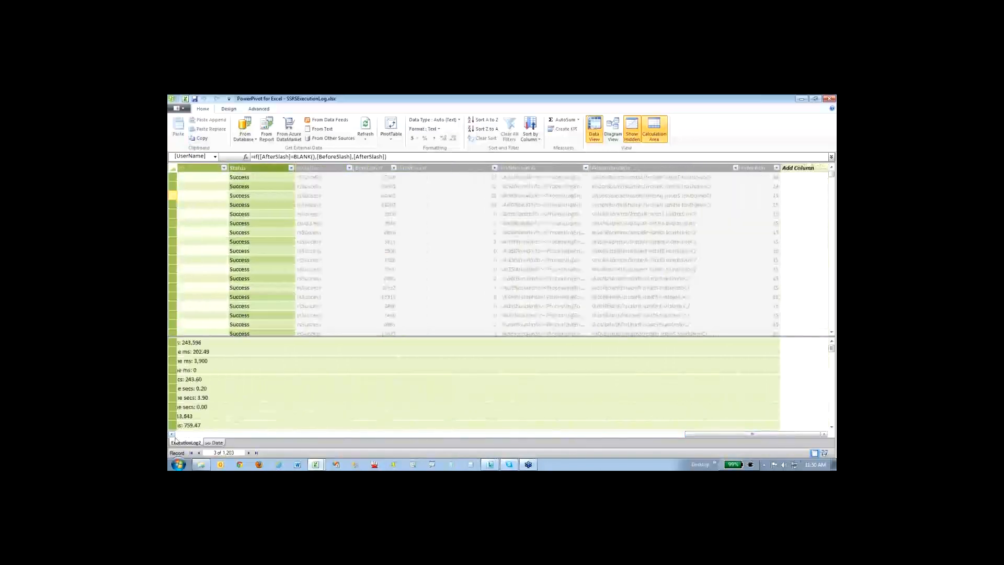
click(216, 443)
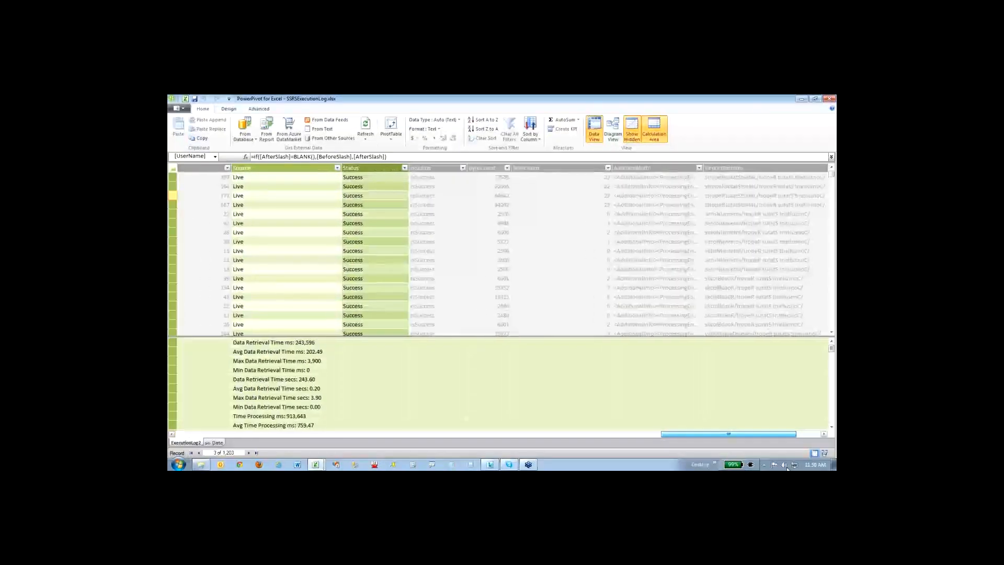
click(309, 354)
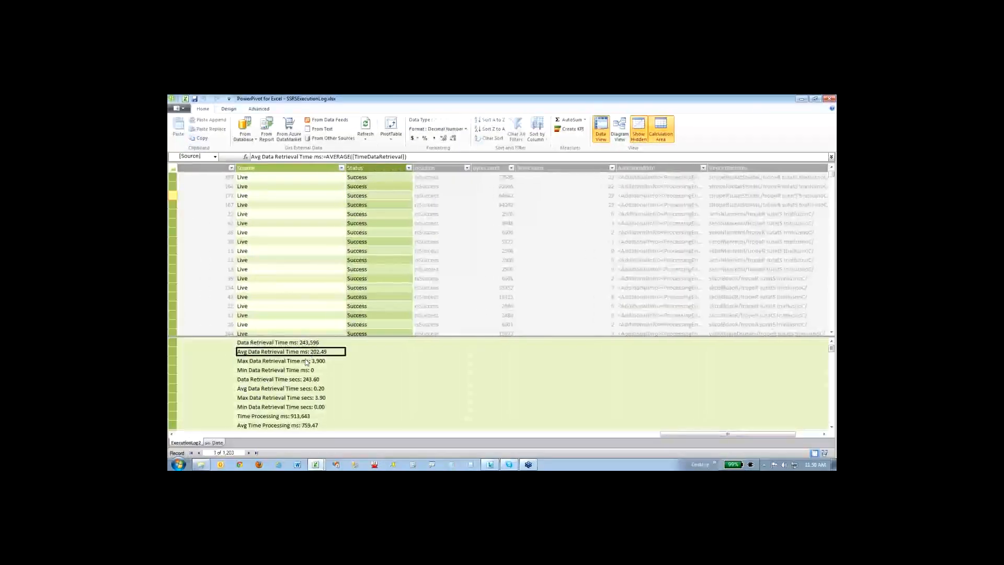
click(306, 361)
click(304, 380)
click(303, 390)
click(298, 406)
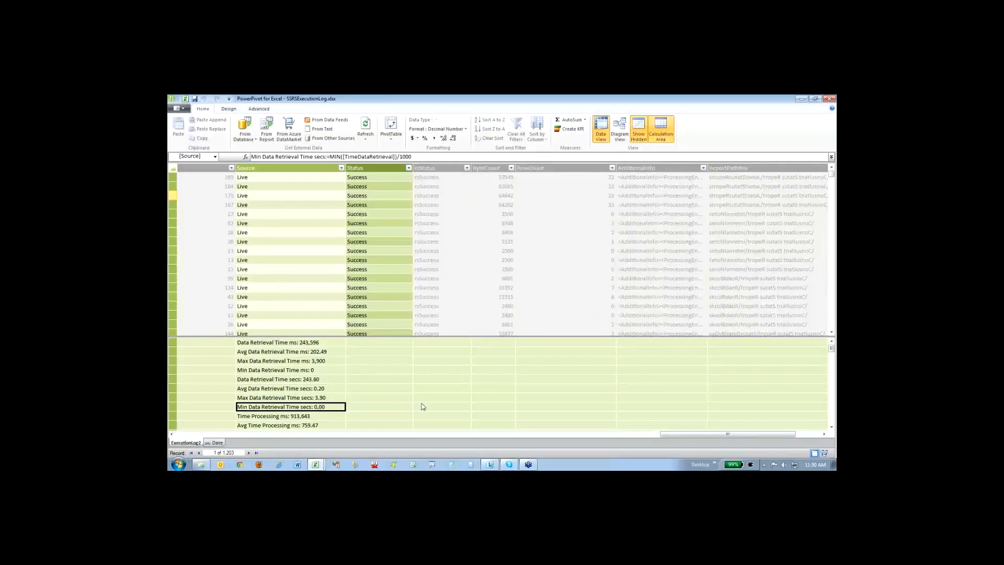
- Switch to the Excel workbook and review its report sheets from ReportByUser through RunTimeChart and RunTimeData
click(185, 99)
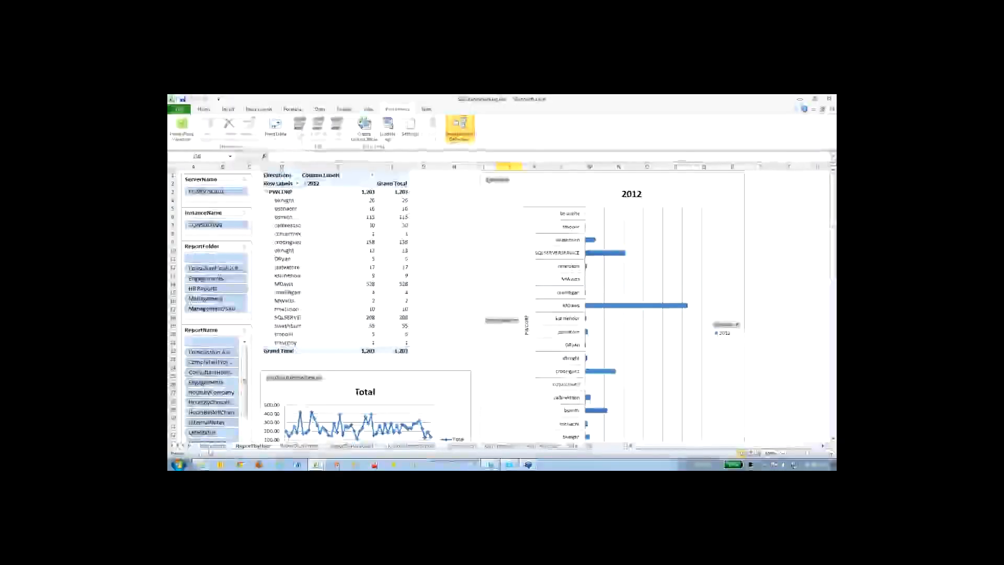
click(299, 446)
click(349, 447)
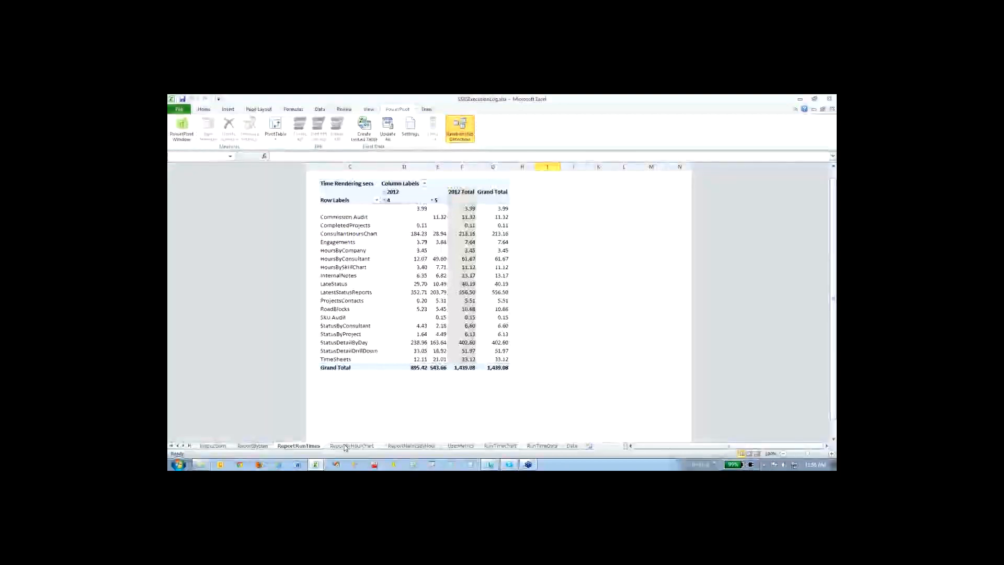
click(463, 446)
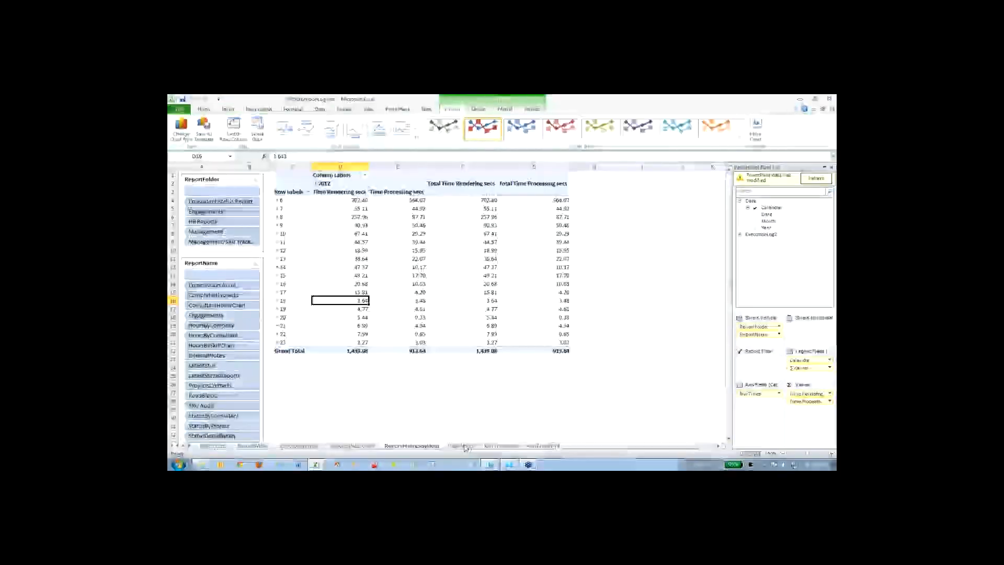
click(500, 446)
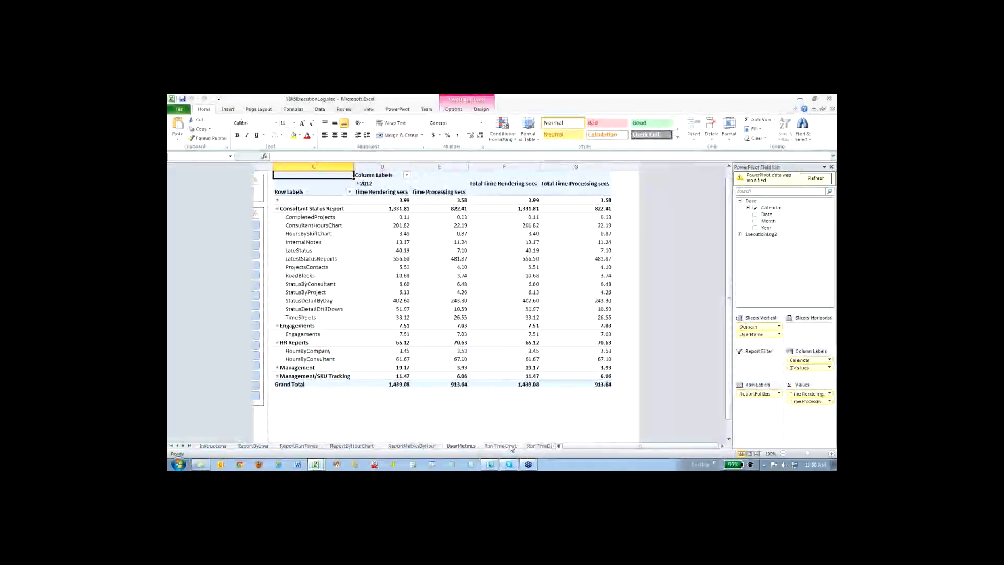
click(540, 447)
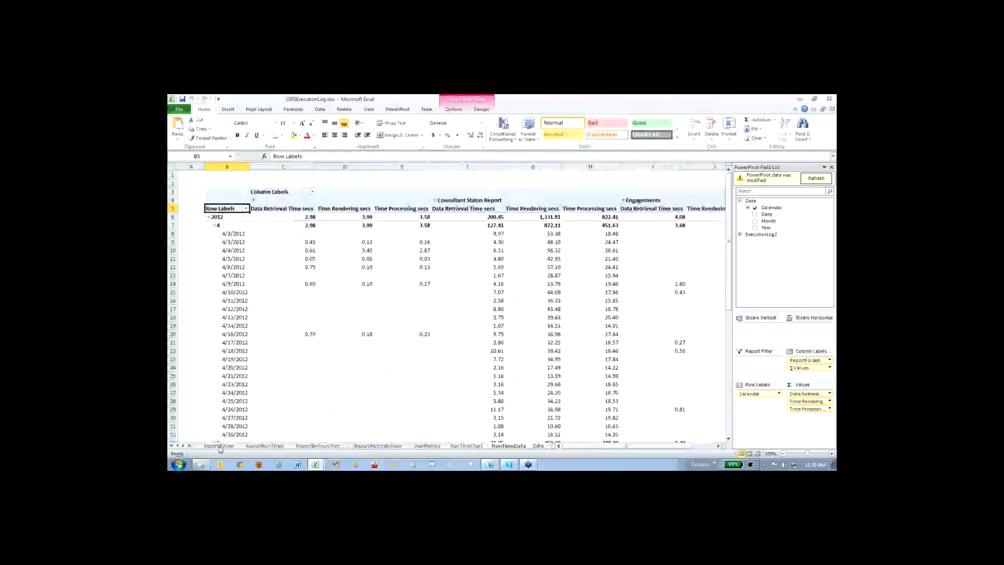
- Open the Instructions sheet and review the report server connection steps, the ExecutionLog2 query and the closing notes on DAX functions
click(219, 446)
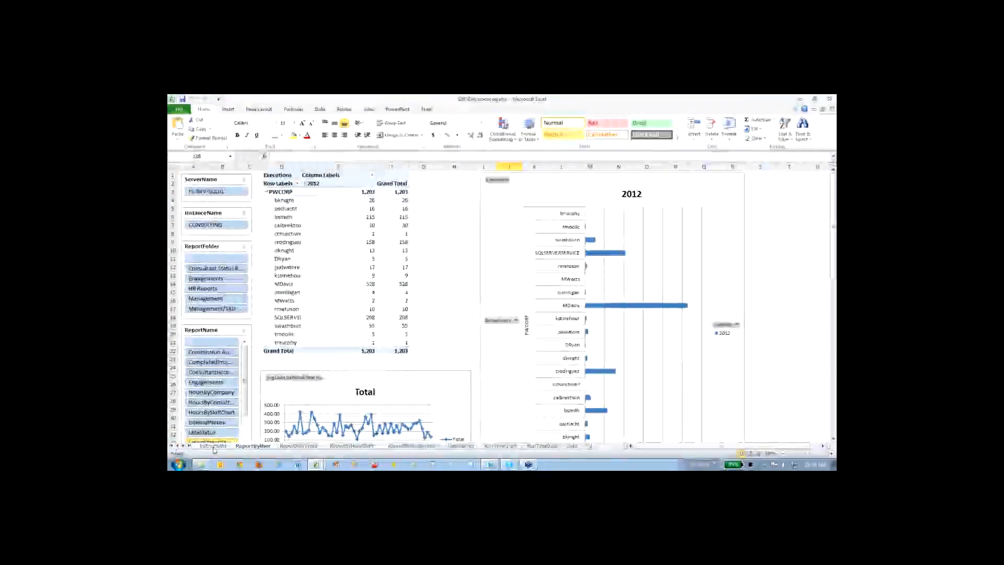
click(214, 447)
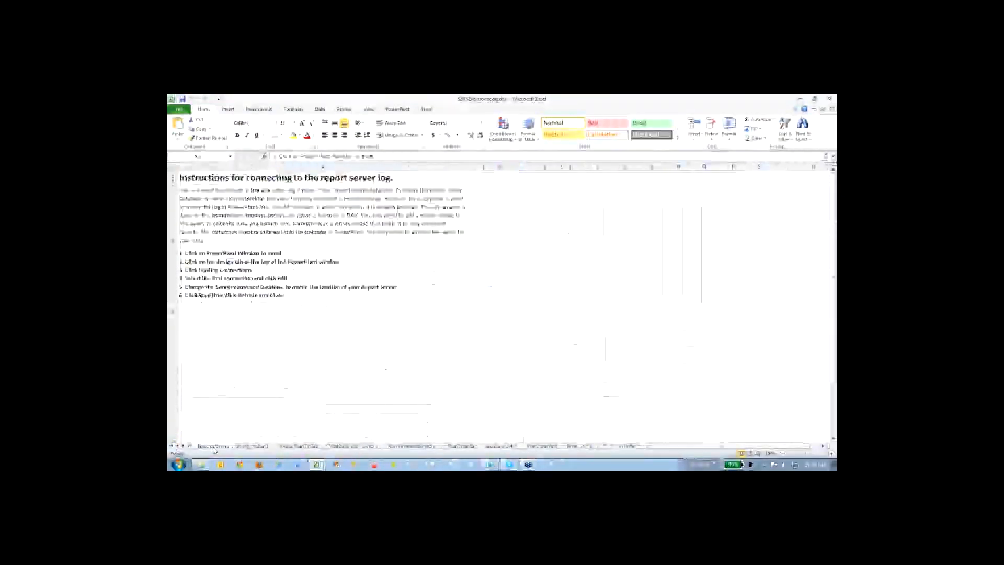
click(475, 329)
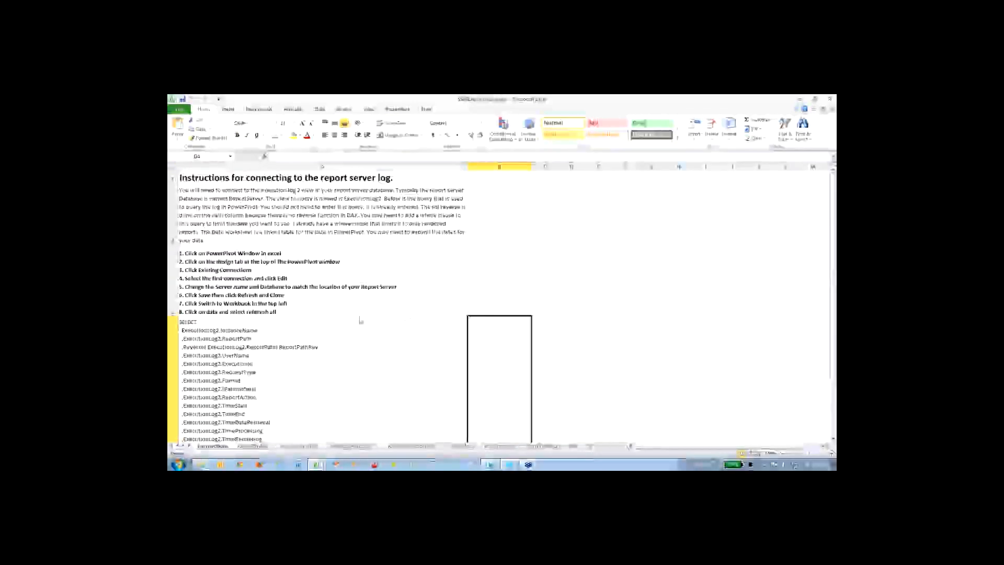
mouse_move(291, 249)
mouse_down()
mouse_move(482, 286)
mouse_move(314, 316)
mouse_up()
click(410, 337)
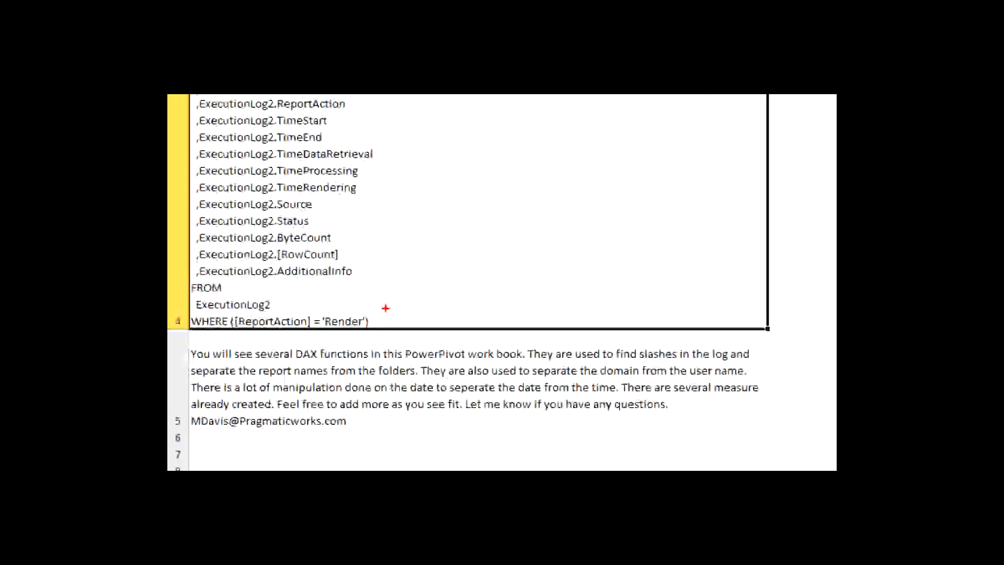
drag(372, 327, 387, 312)
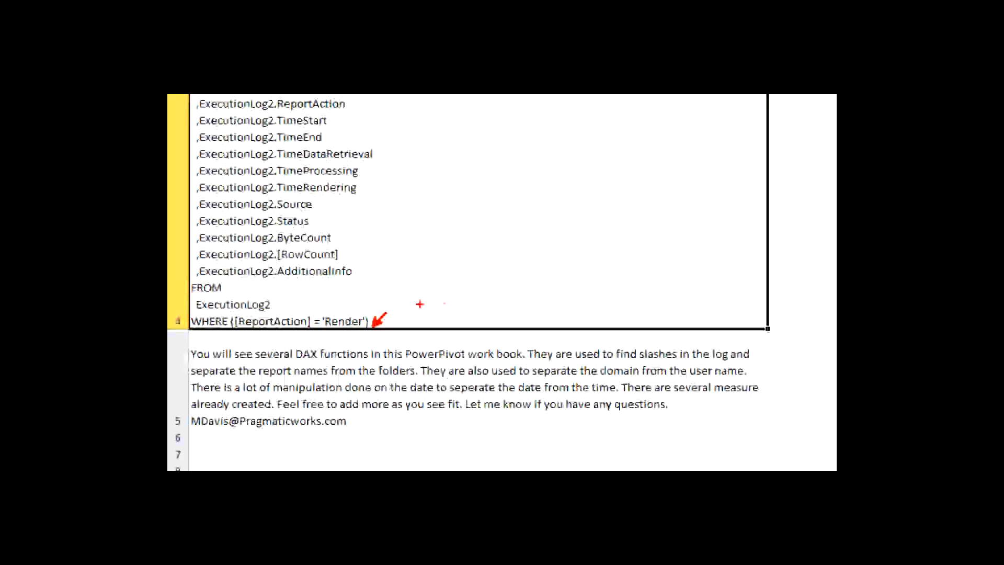
click(380, 387)
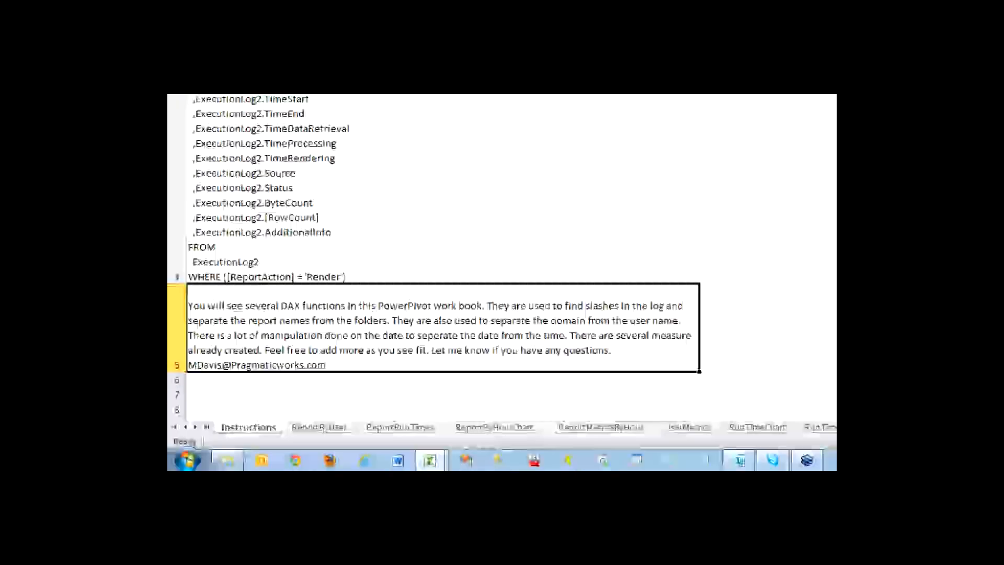
drag(172, 402, 279, 426)
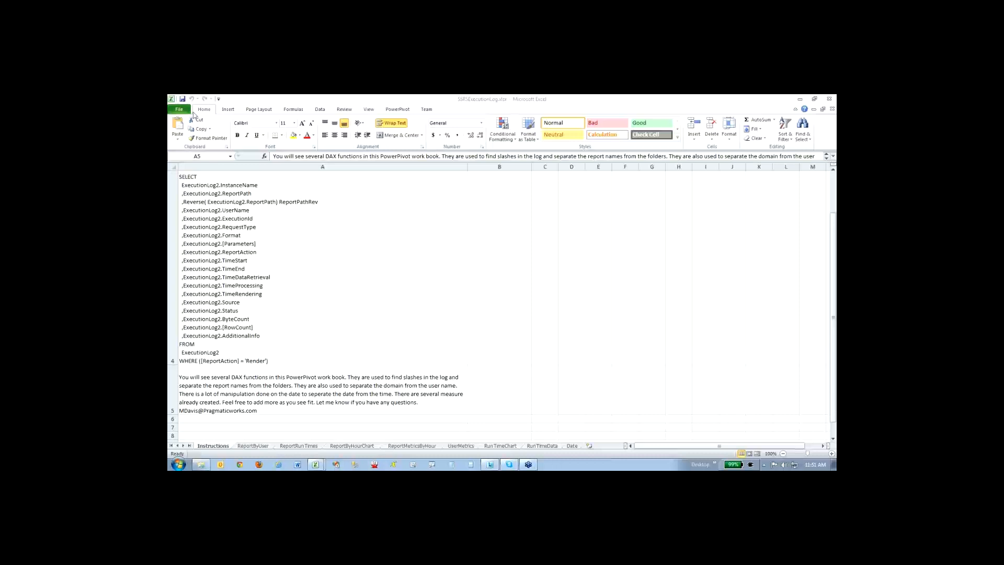
- Switch to the PowerPivot diagram and look at the Create Hierarchy option for the Date table's Month column
mouse_move(316, 464)
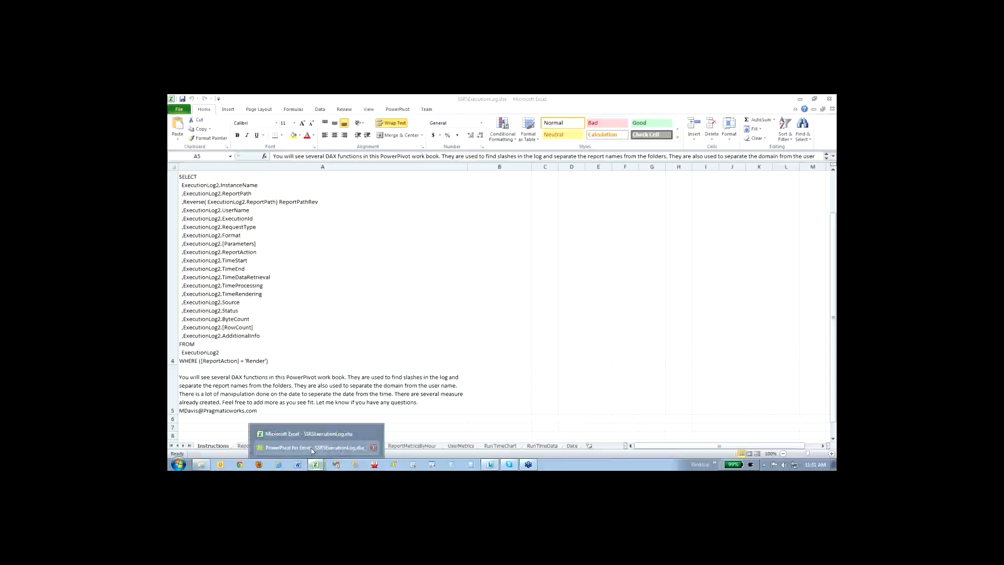
click(310, 448)
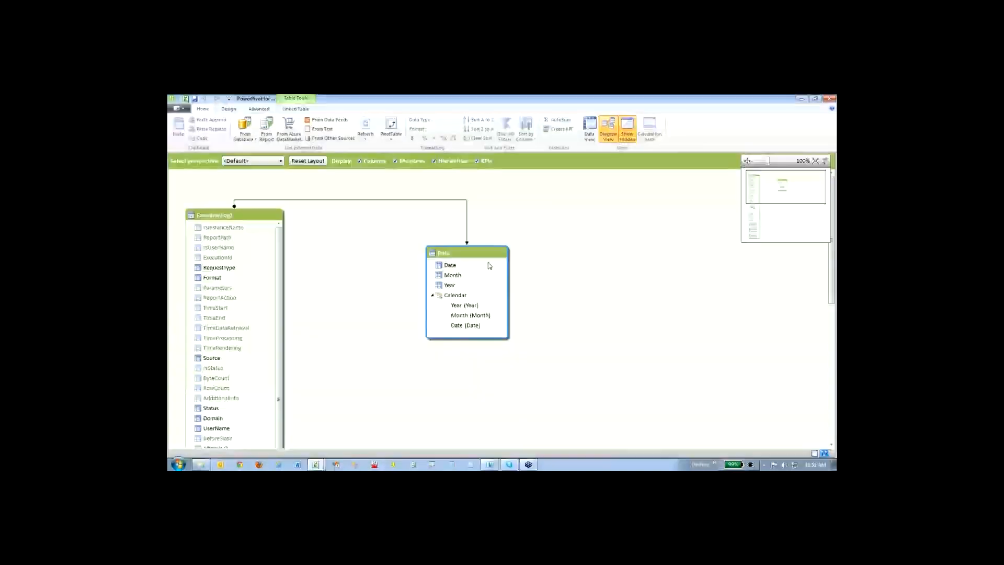
right_click(487, 295)
click(487, 275)
right_click(486, 277)
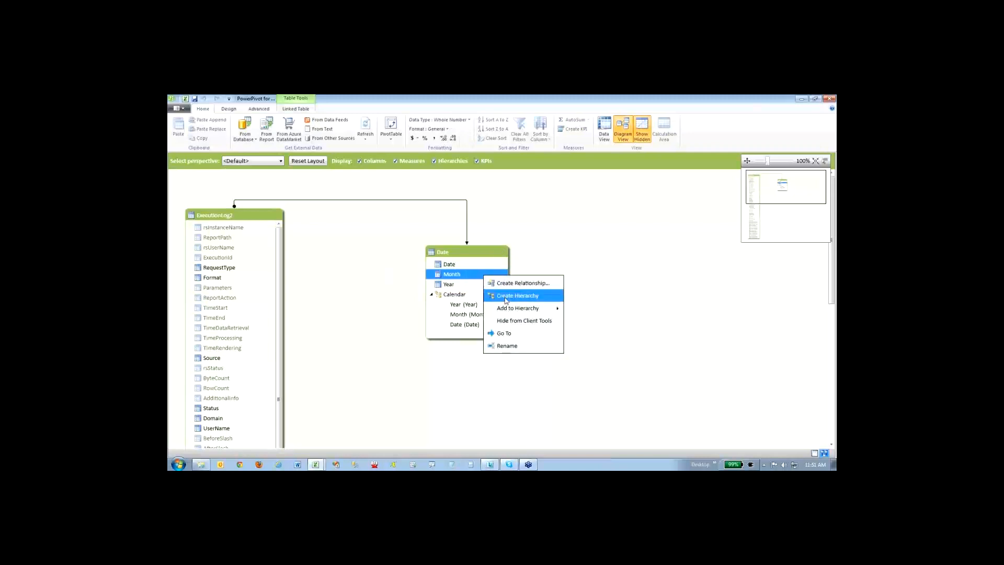
click(581, 260)
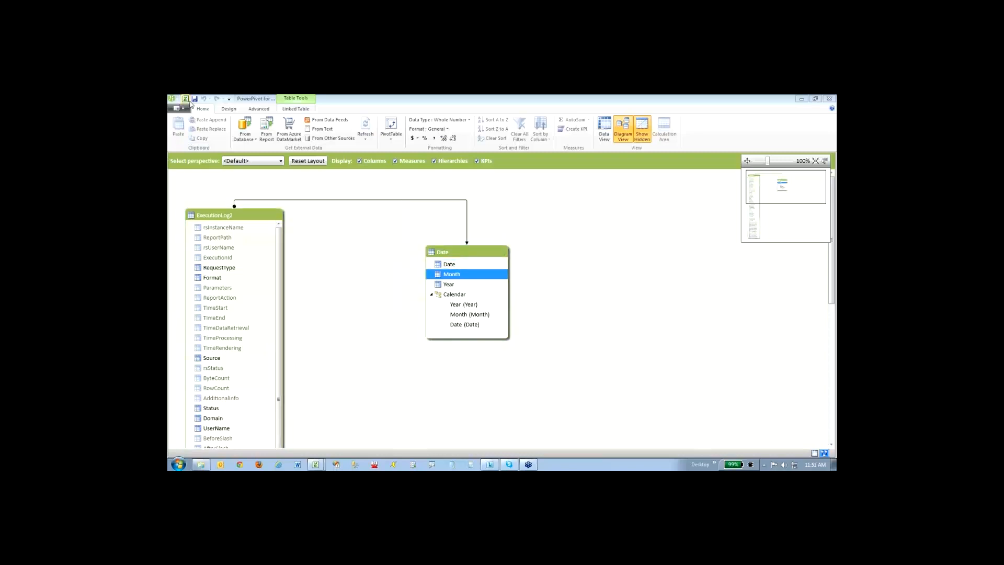
- Switch to the Excel workbook, start saving it to an http: location, and cancel the save
mouse_move(320, 465)
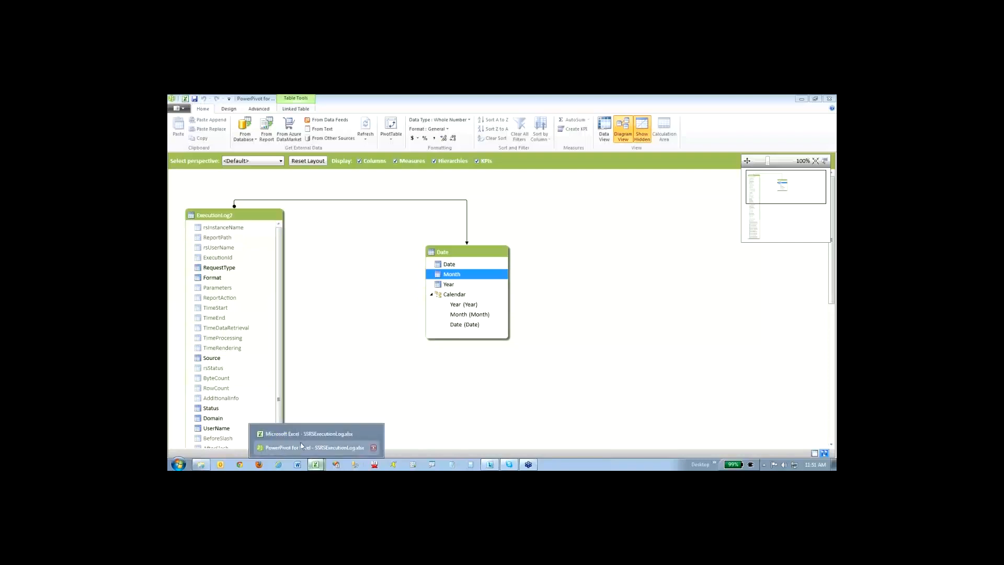
click(298, 436)
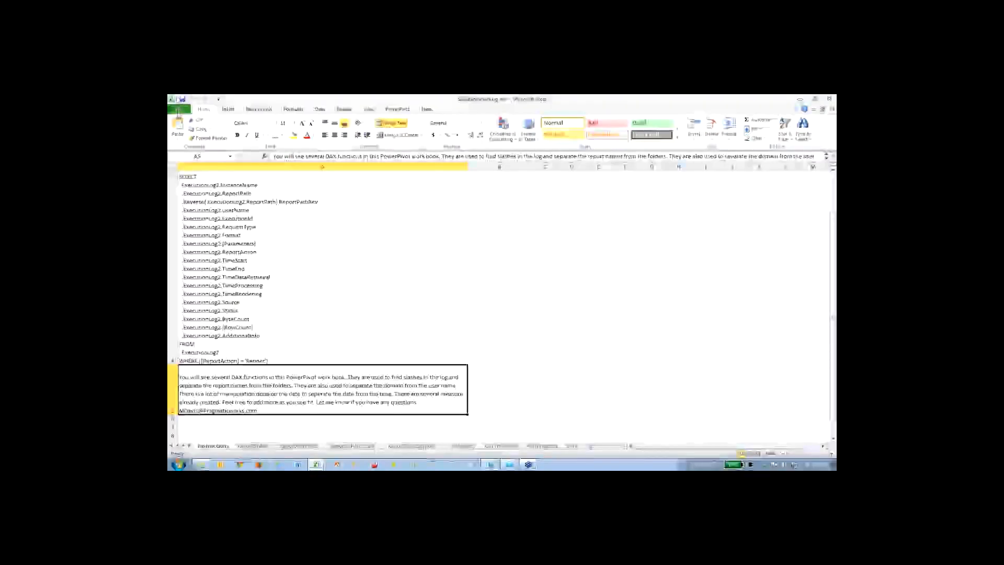
click(178, 109)
click(195, 134)
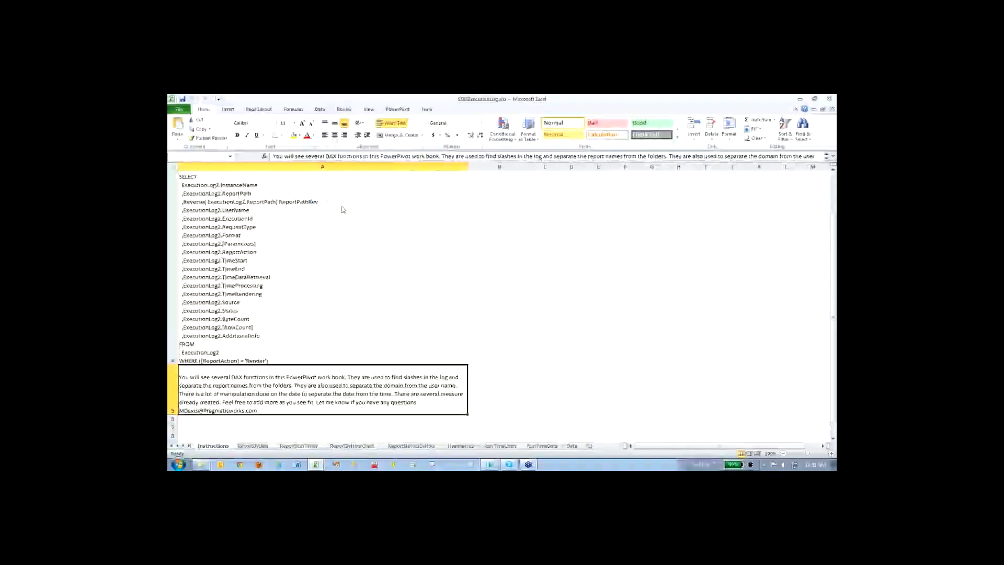
drag(234, 179, 233, 172)
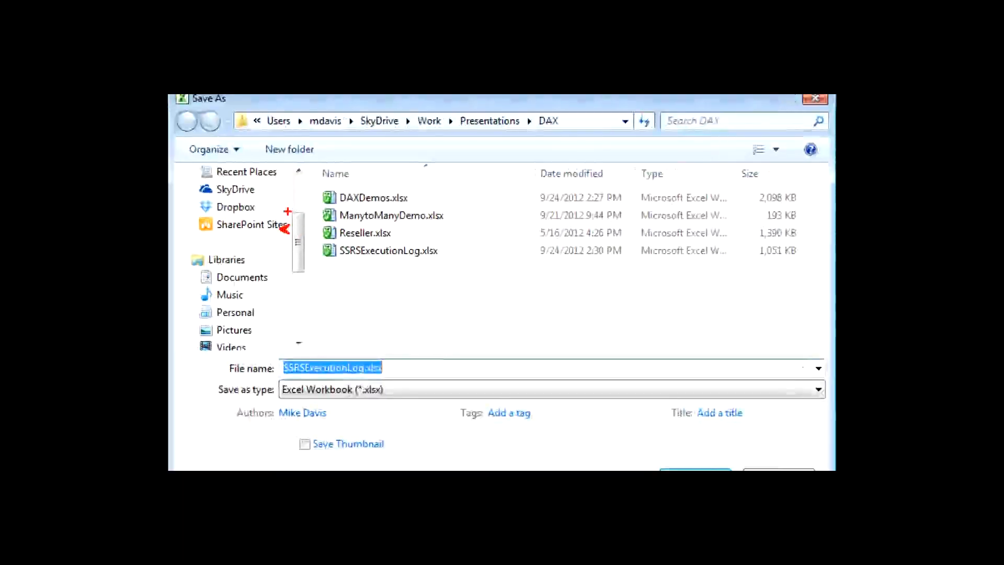
click(577, 123)
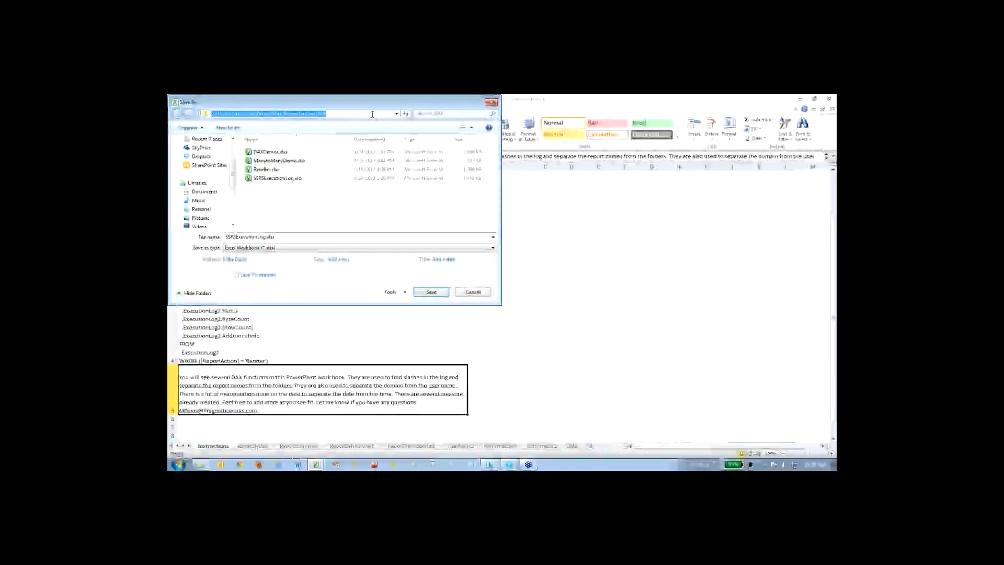
text(http:)
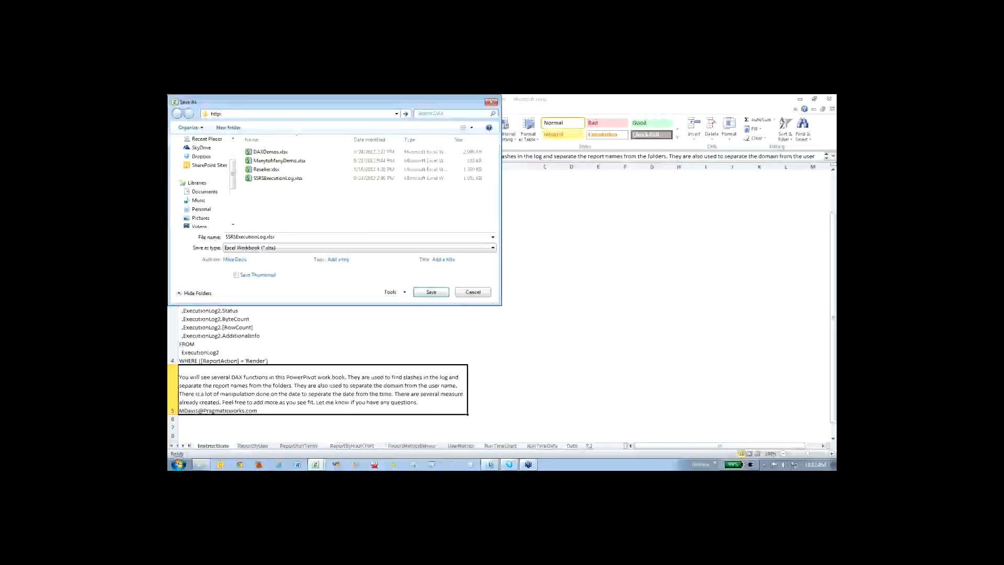
key(Escape)
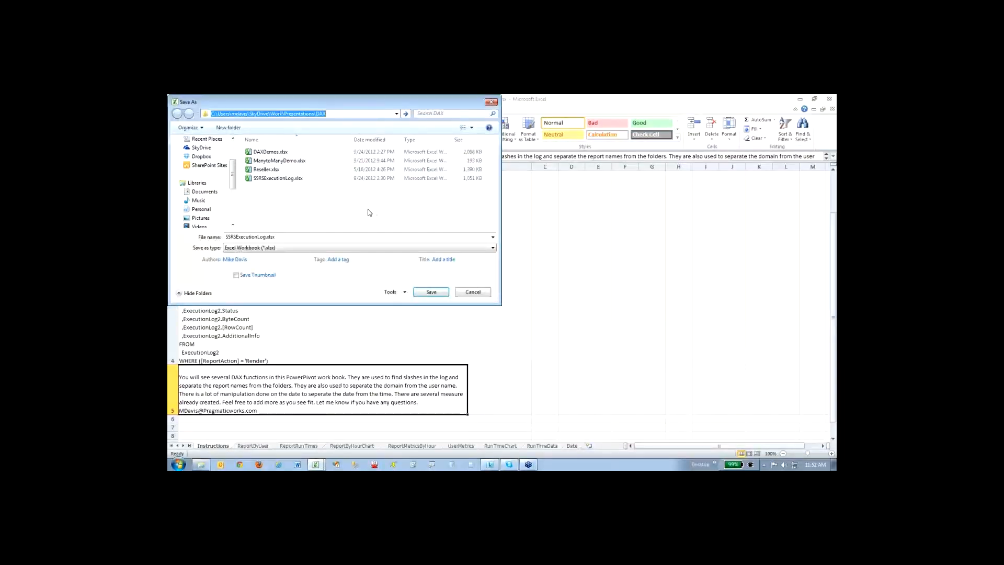
click(472, 292)
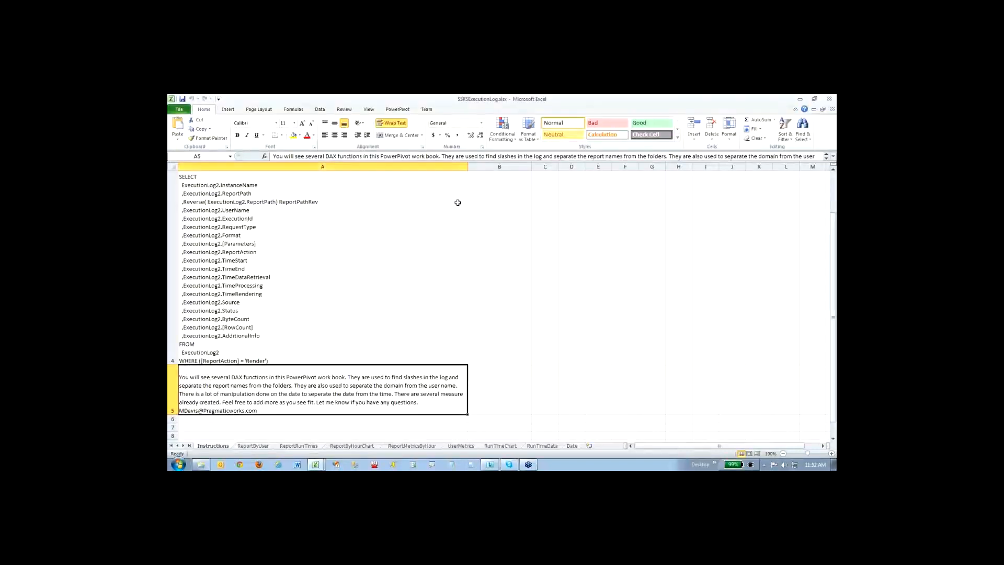
- Examine the refresh options in the PowerPivot Data connection's properties, including refreshing when the file opens, and close the connection dialogs
scroll(457, 202, up, 1)
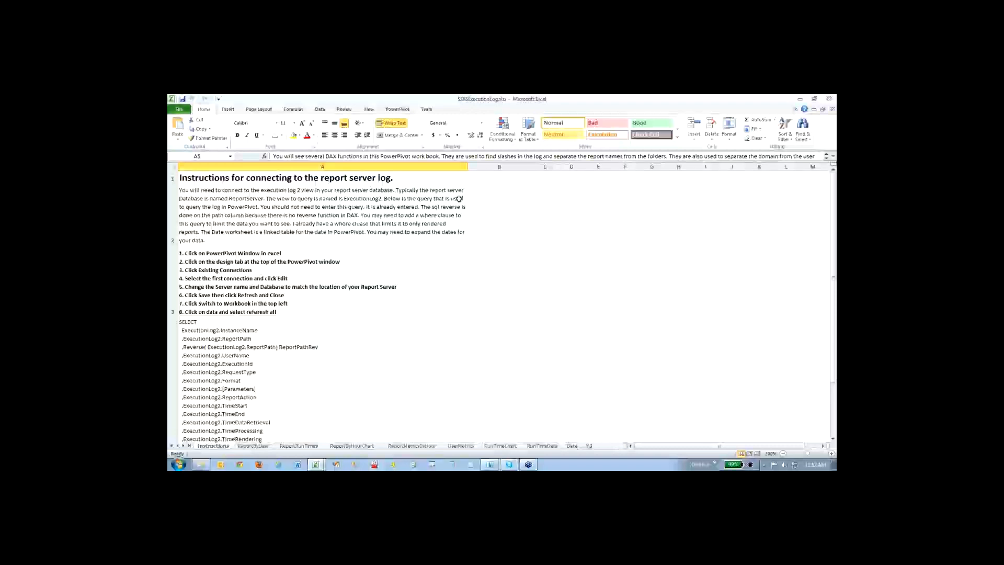
click(320, 110)
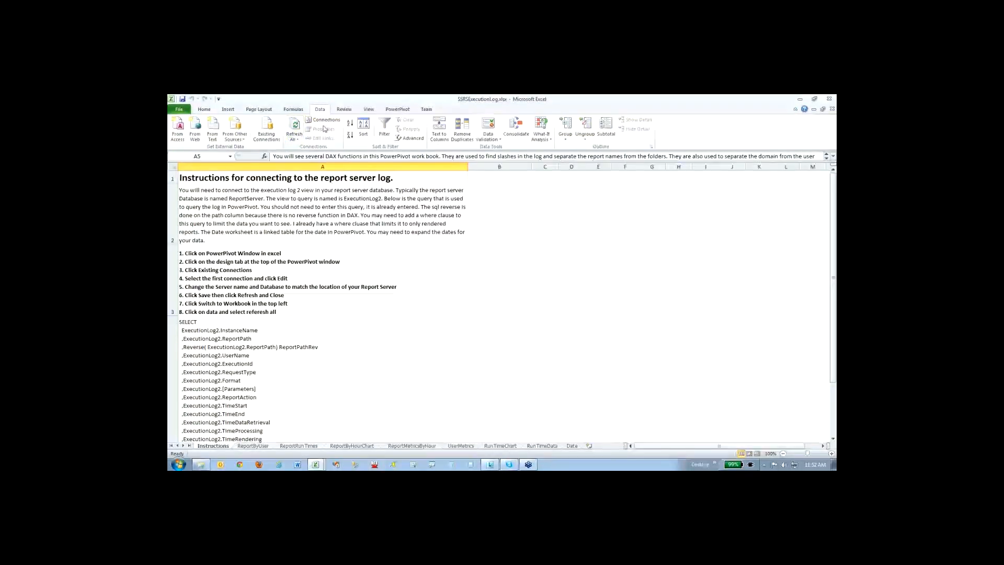
click(328, 120)
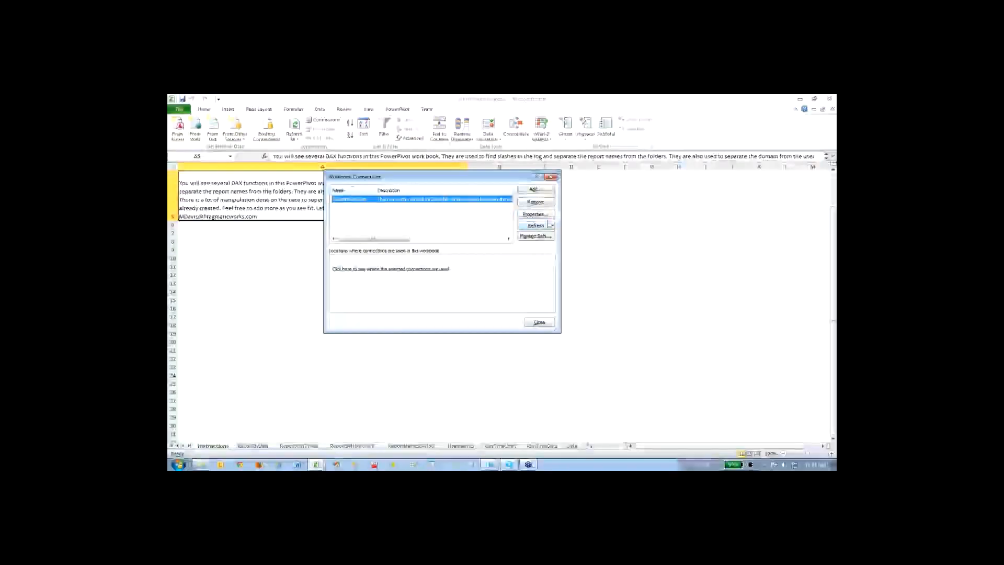
click(539, 218)
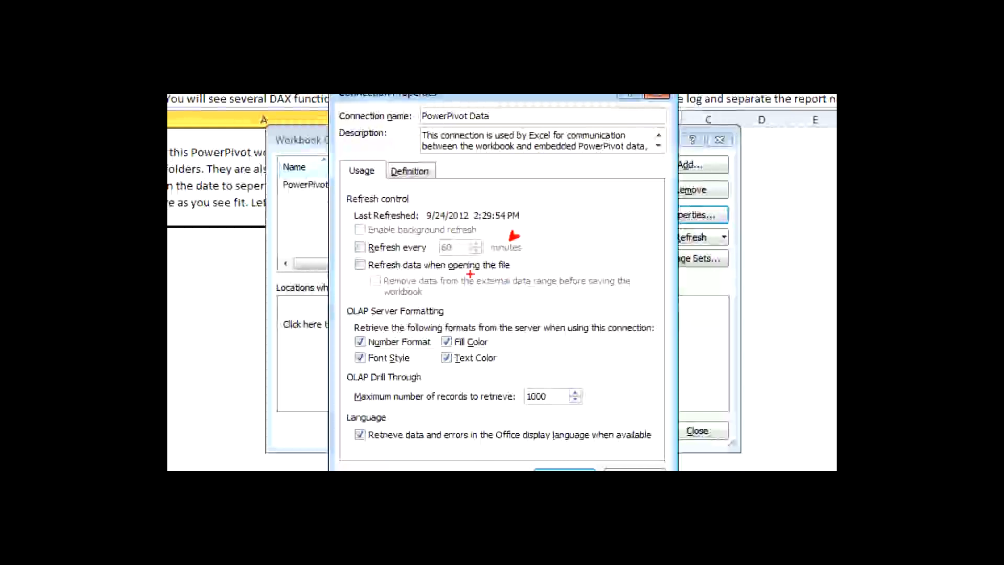
drag(424, 272, 453, 268)
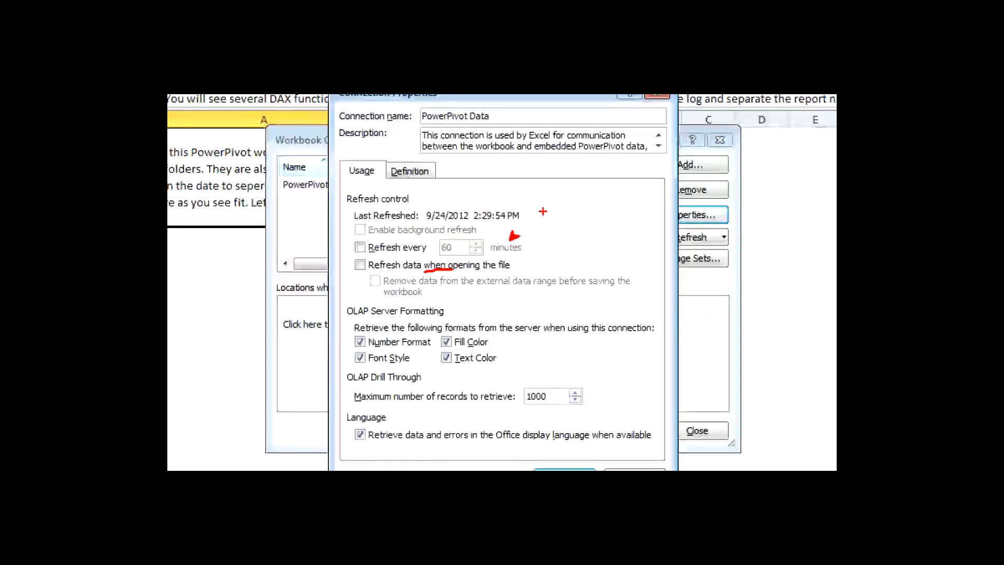
click(608, 438)
click(659, 402)
click(625, 258)
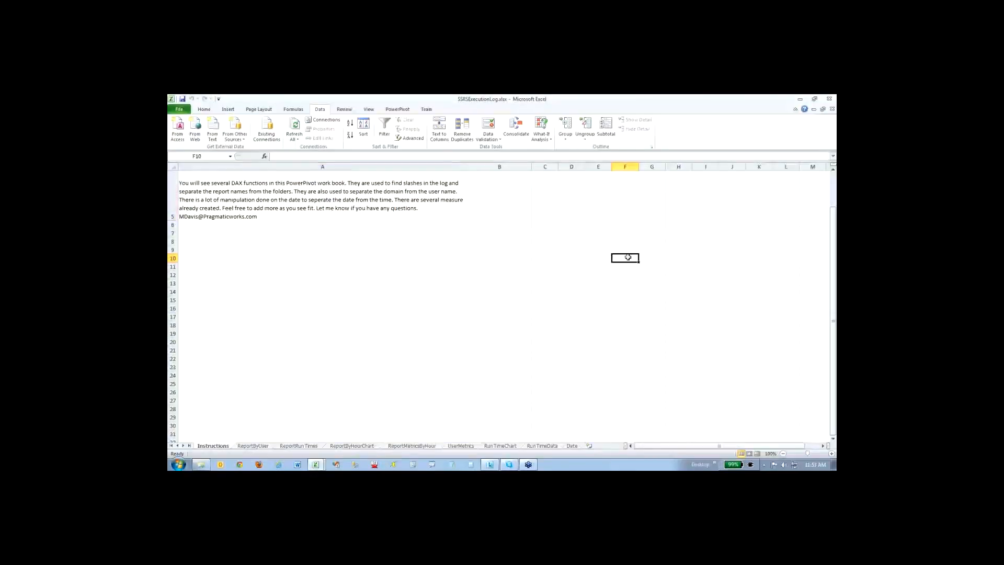
- Switch to PowerPivot and display the Date table in data view
scroll(625, 258, up, 2)
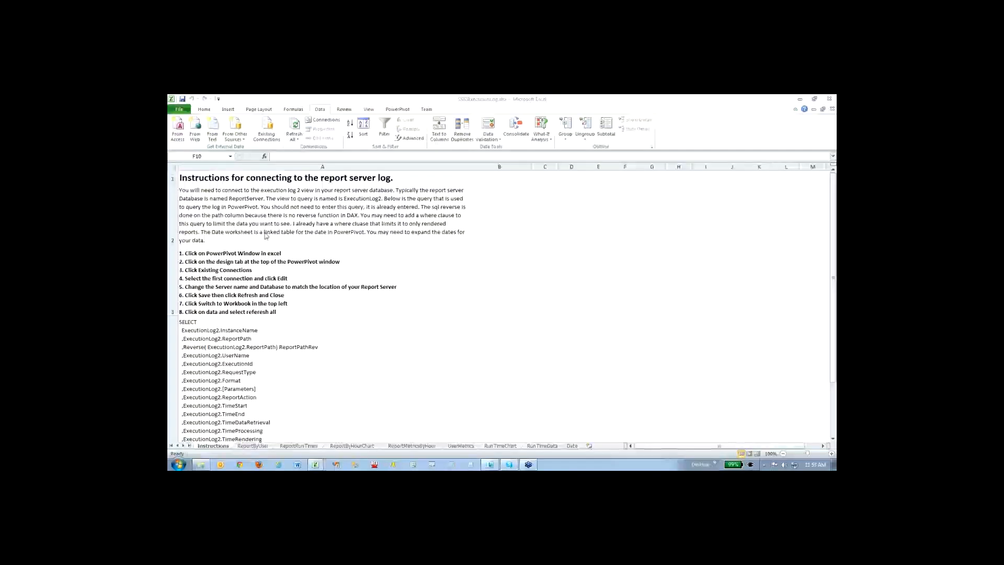
click(314, 448)
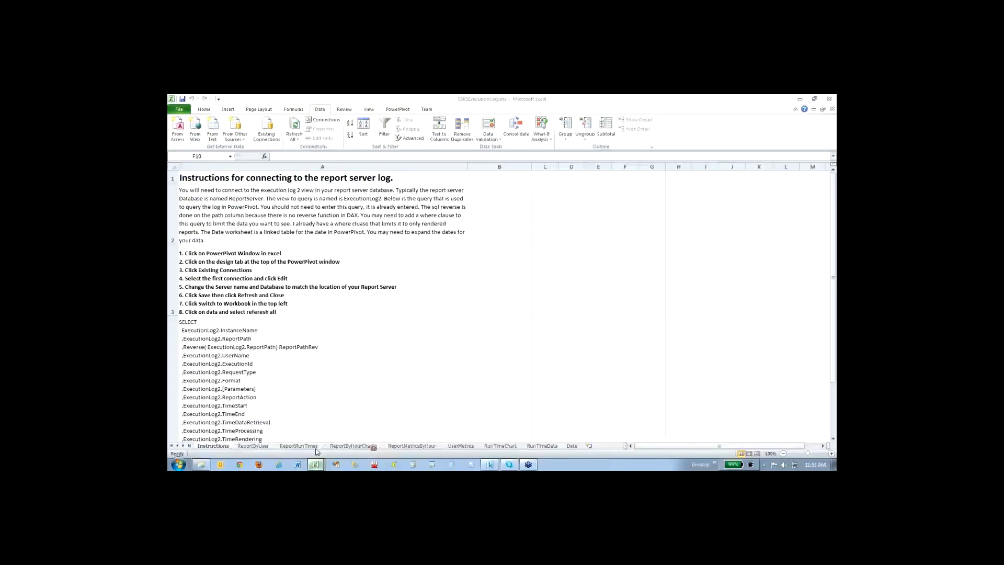
click(604, 125)
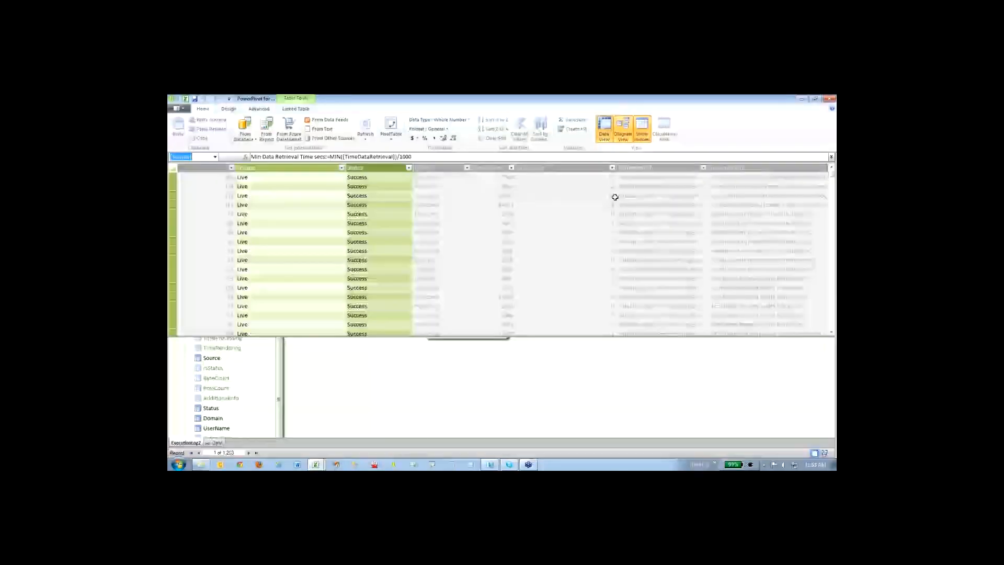
click(217, 443)
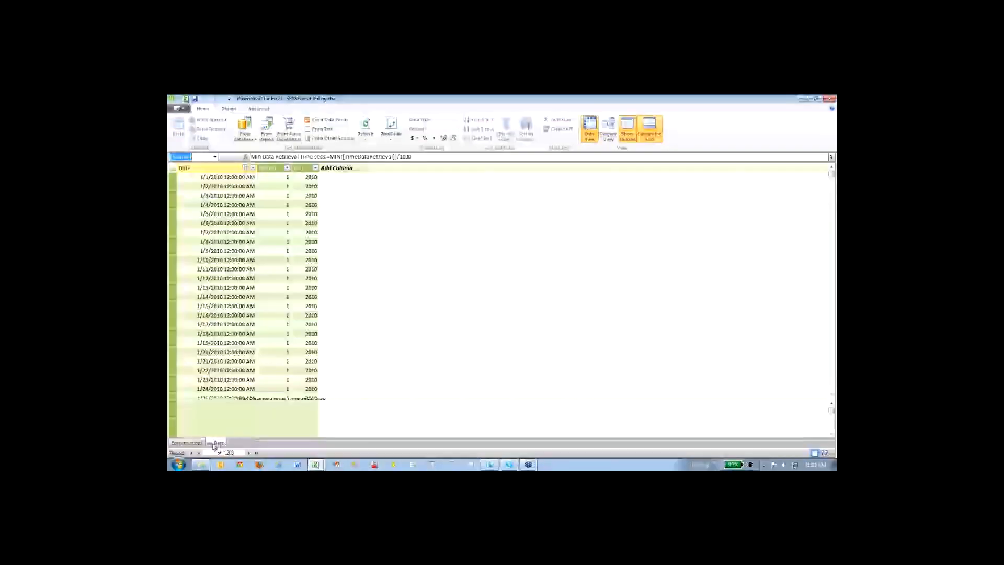
click(348, 177)
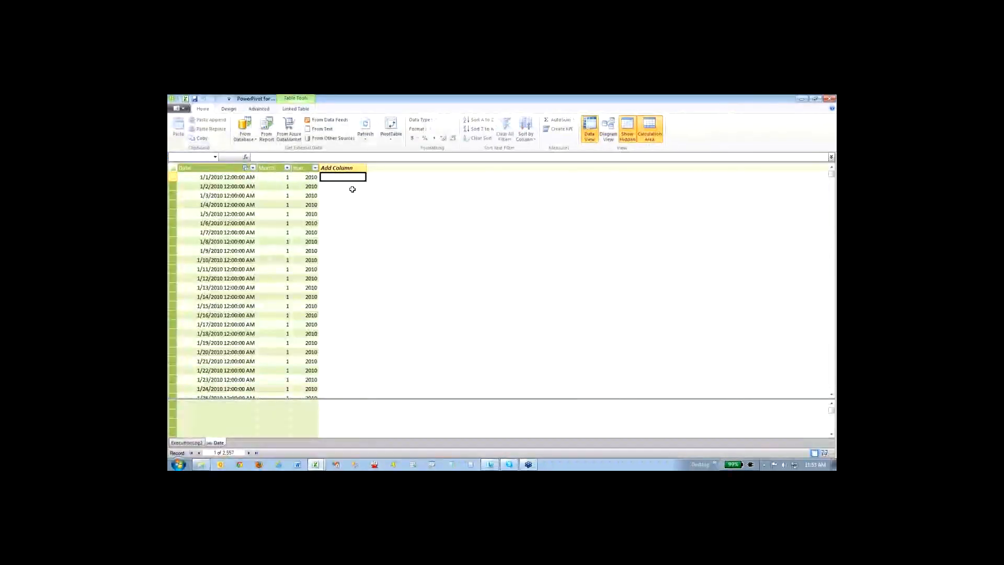
- Look at the Sort by Column choices for the Date table's Month column and close without applying a sort
click(277, 176)
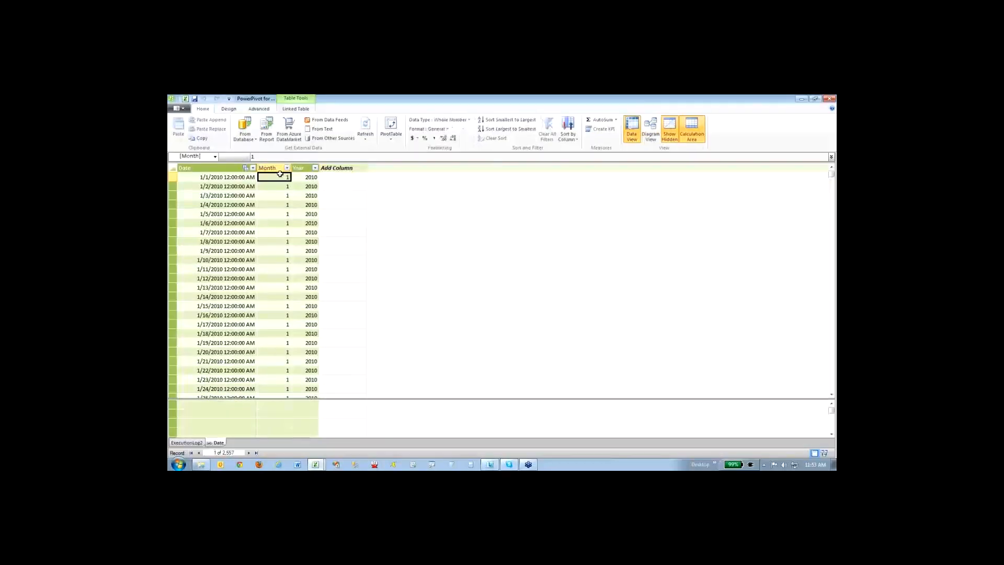
click(573, 137)
click(570, 149)
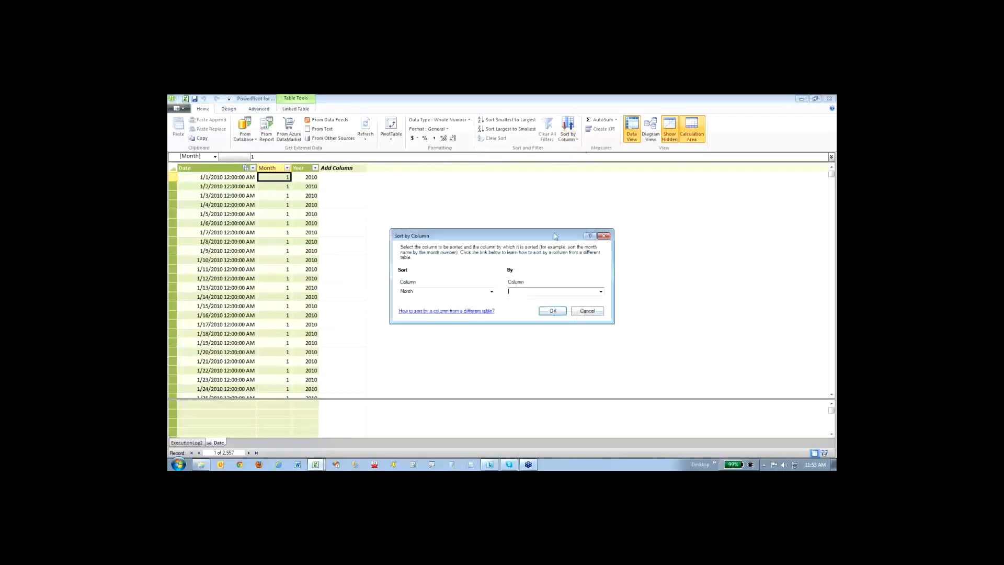
click(601, 291)
click(555, 284)
click(577, 313)
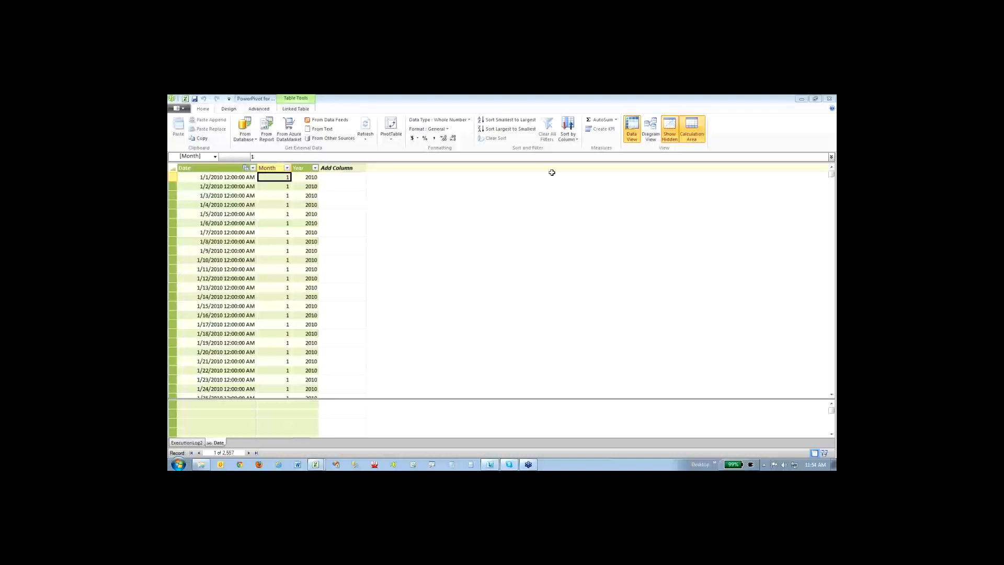
click(352, 177)
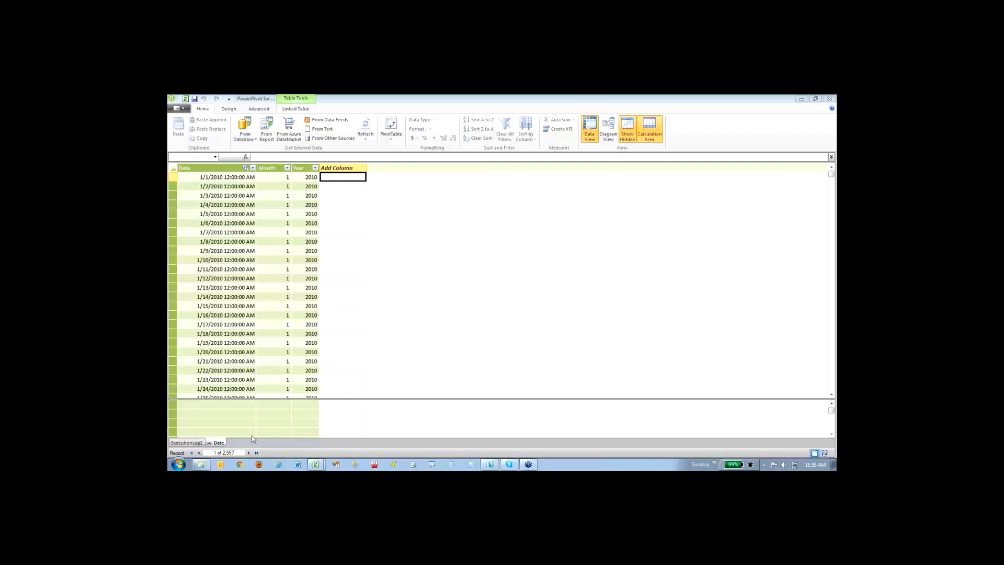
mouse_move(316, 464)
click(301, 434)
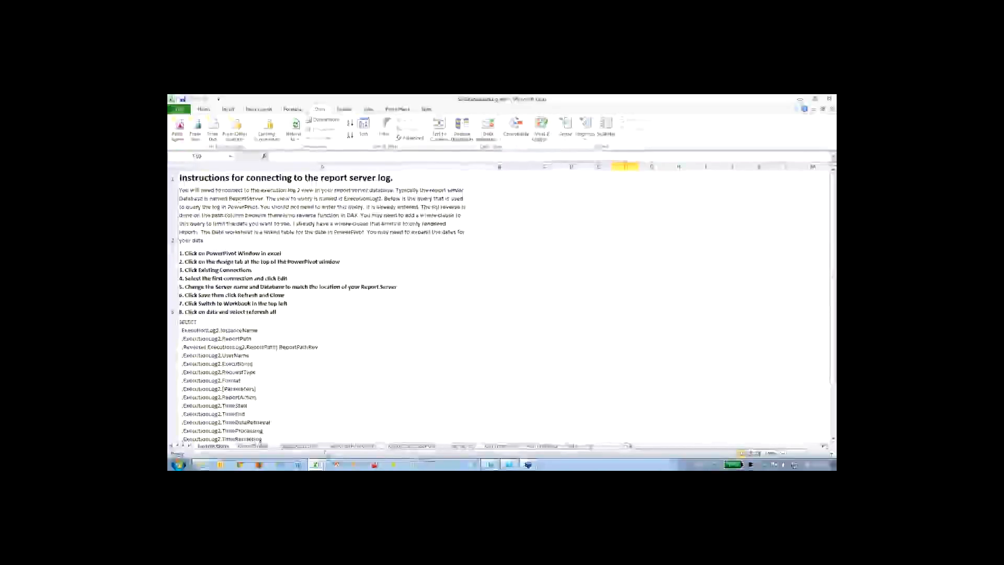
click(312, 453)
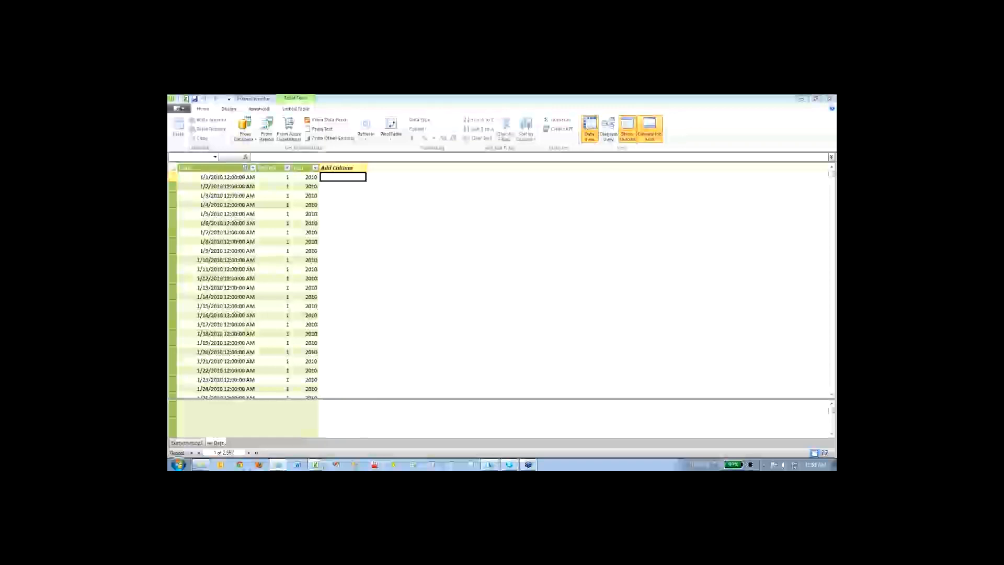
- Switch to the web browser, search Bing for "powerpivot 2012 download" and open the Microsoft Download Center page for PowerPivot for Excel 2010
drag(836, 98, 681, 98)
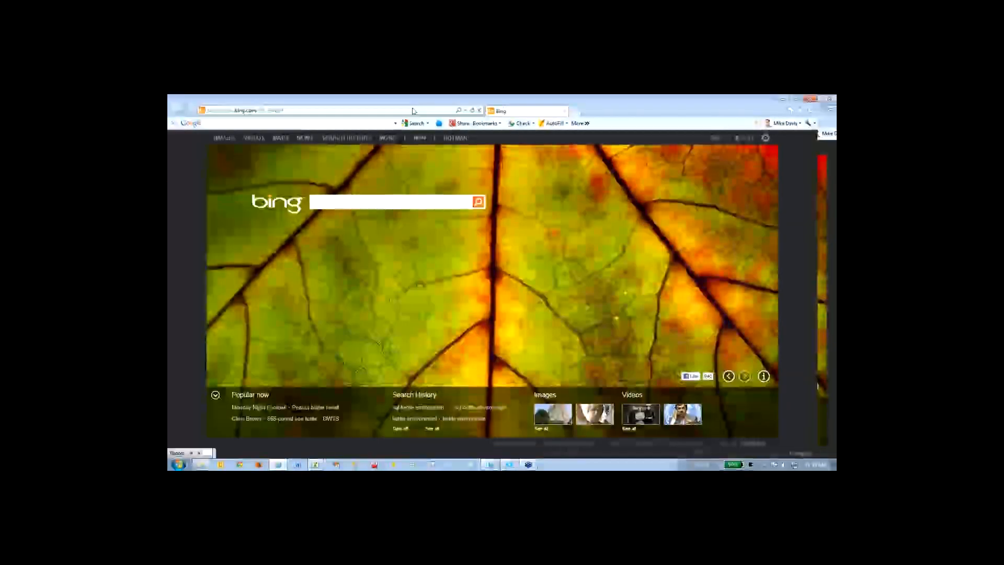
text(power pi)
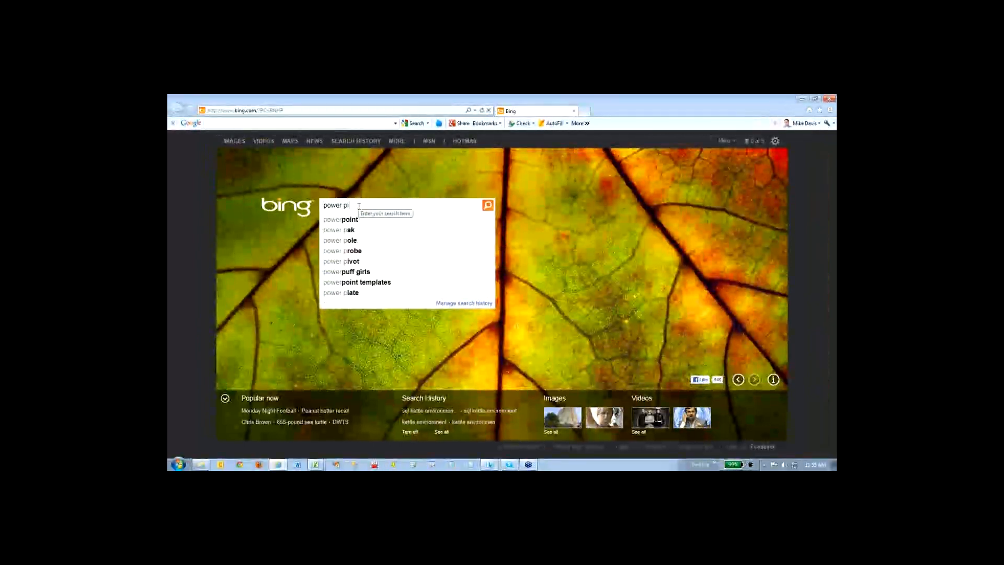
text(vot2012)
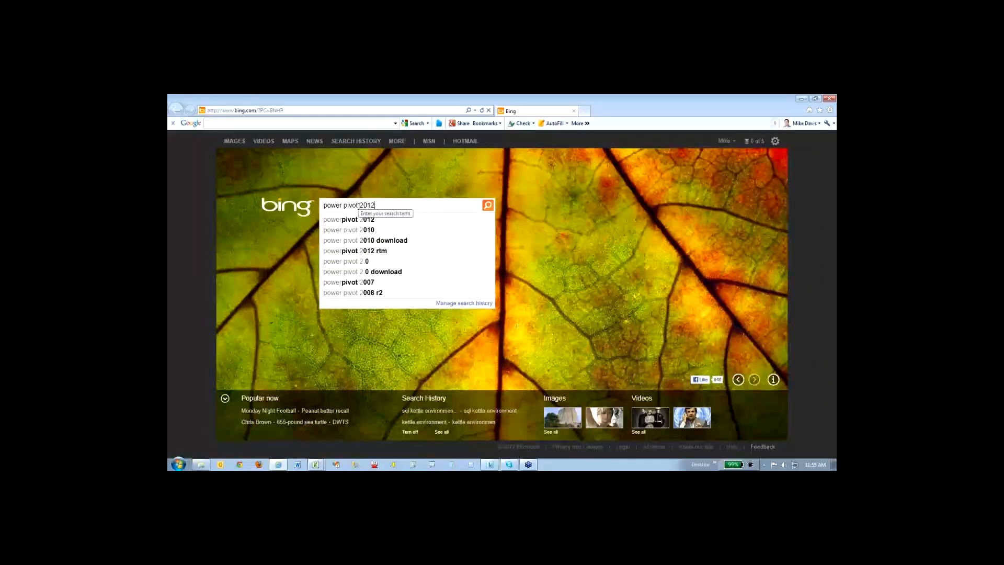
key(Down)
key(Return)
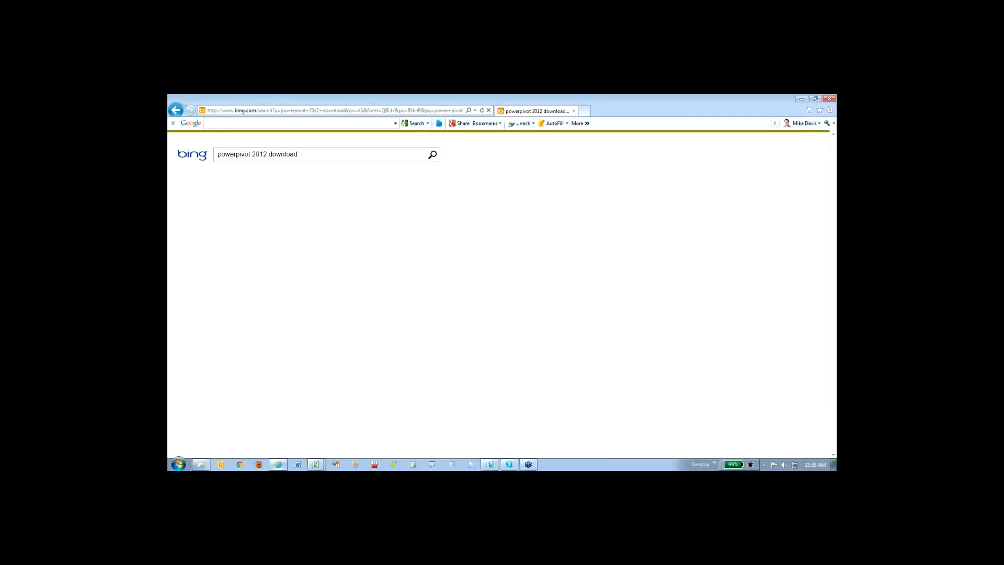
click(341, 190)
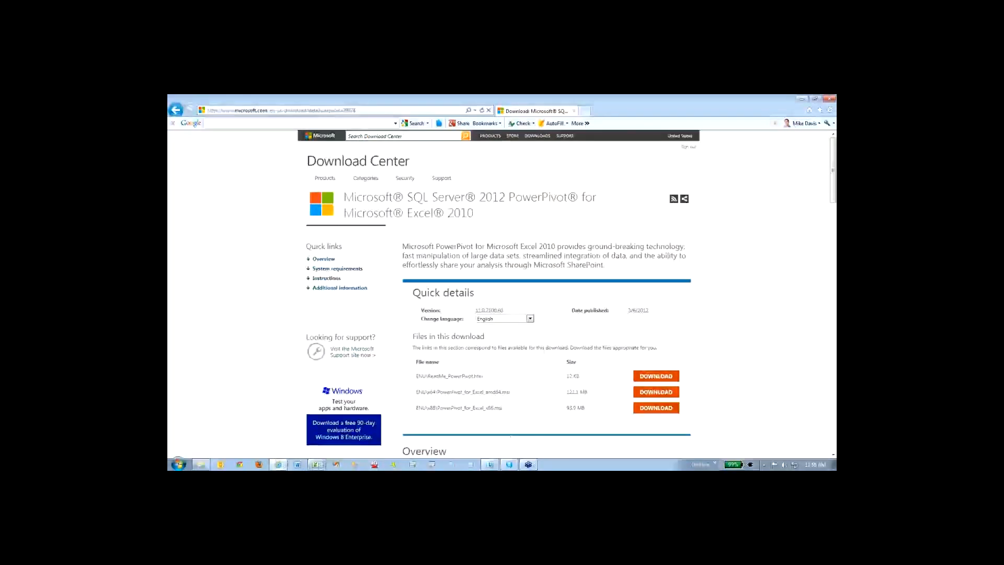
- Open the DAX presentation from the DAX folder and highlight the PowerPivotSSRSlog.CodePlex.com address on the Monitoring SSRS slide
click(201, 464)
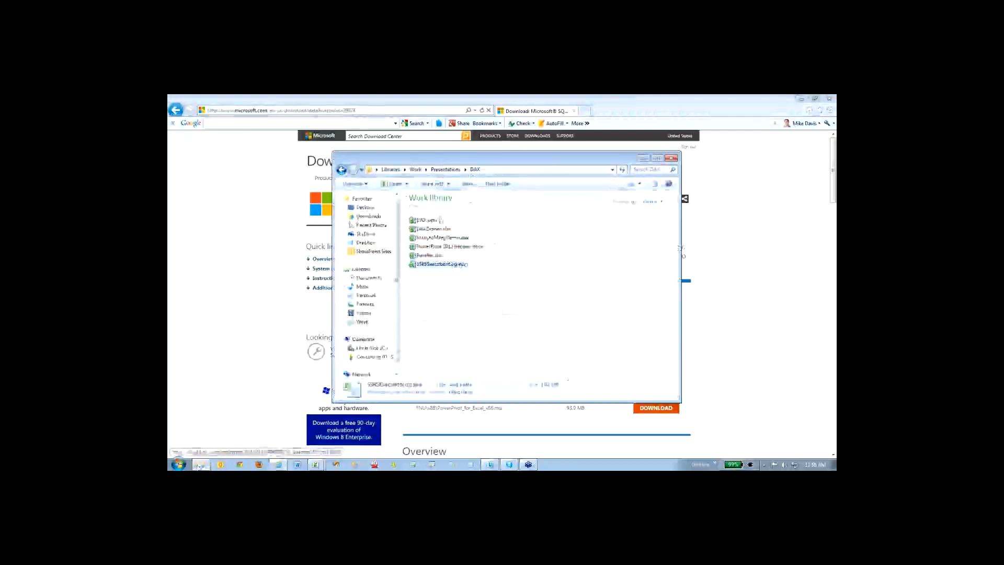
double_click(433, 221)
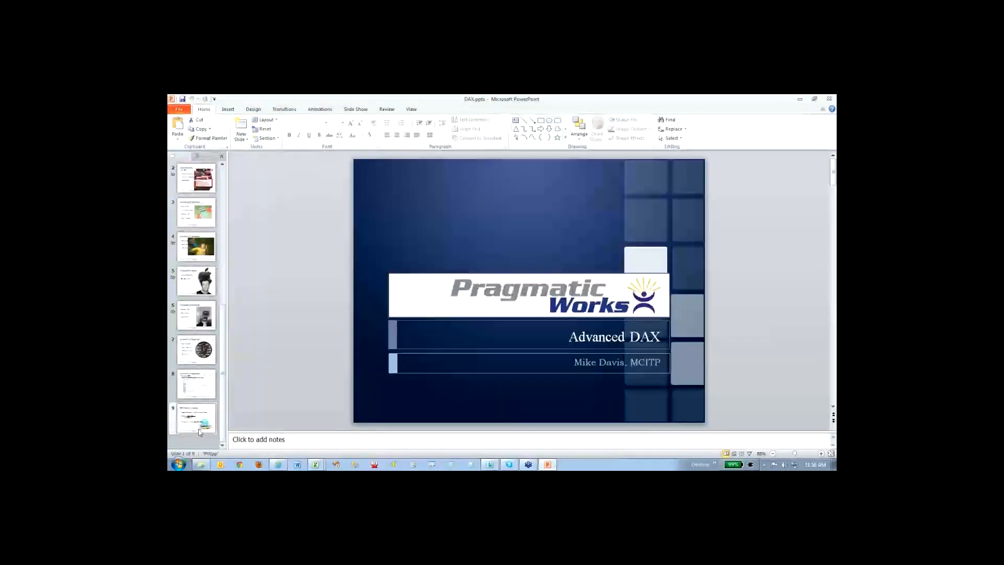
click(205, 379)
drag(592, 232, 450, 232)
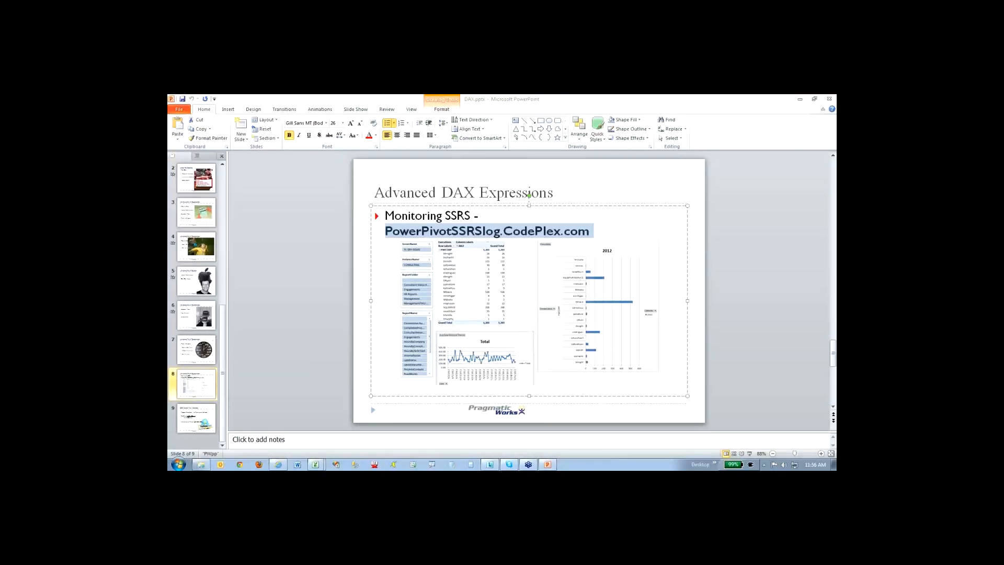
- Go to the closing slide with the training, blog and Twitter links and present it as a slide show
click(254, 418)
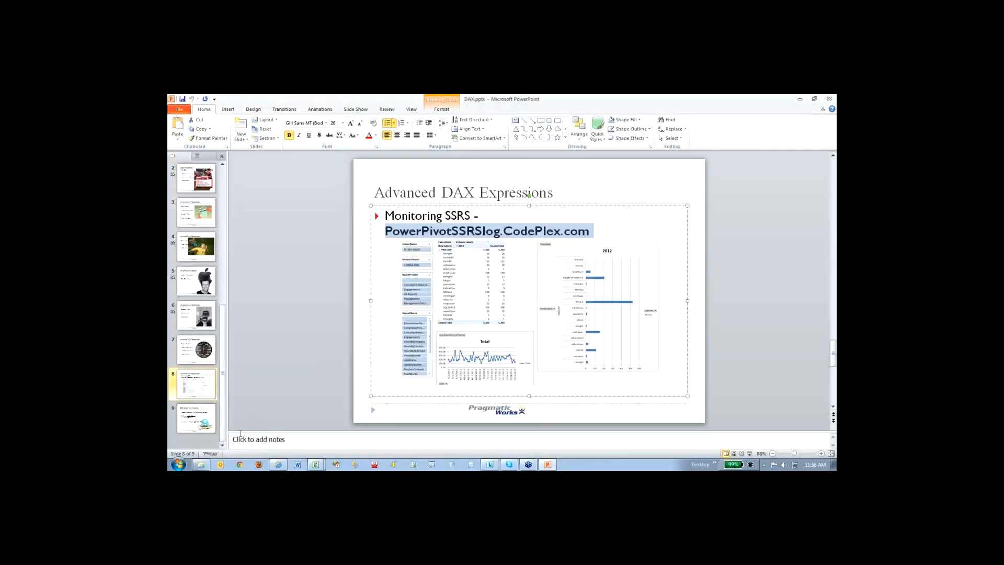
click(196, 418)
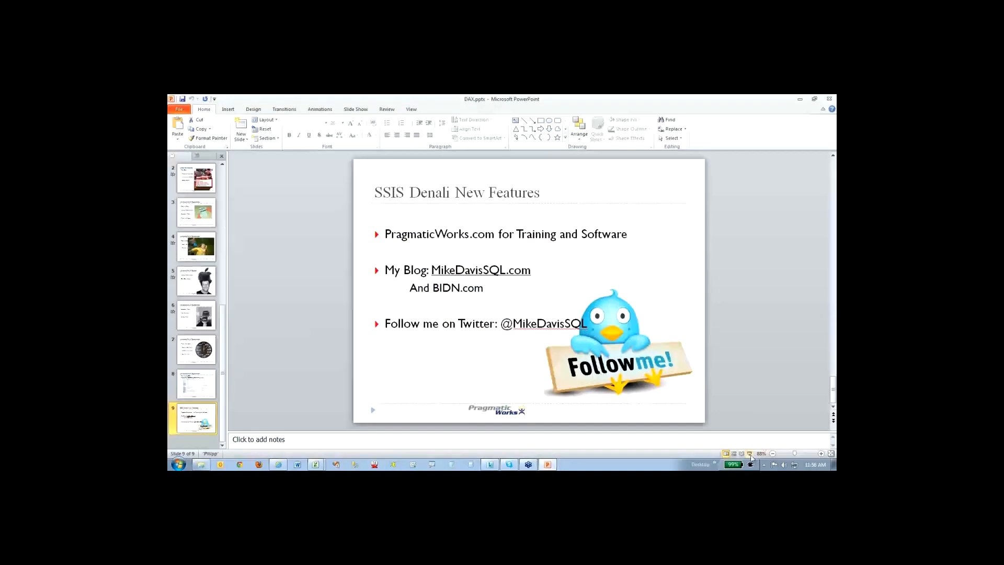
click(749, 453)
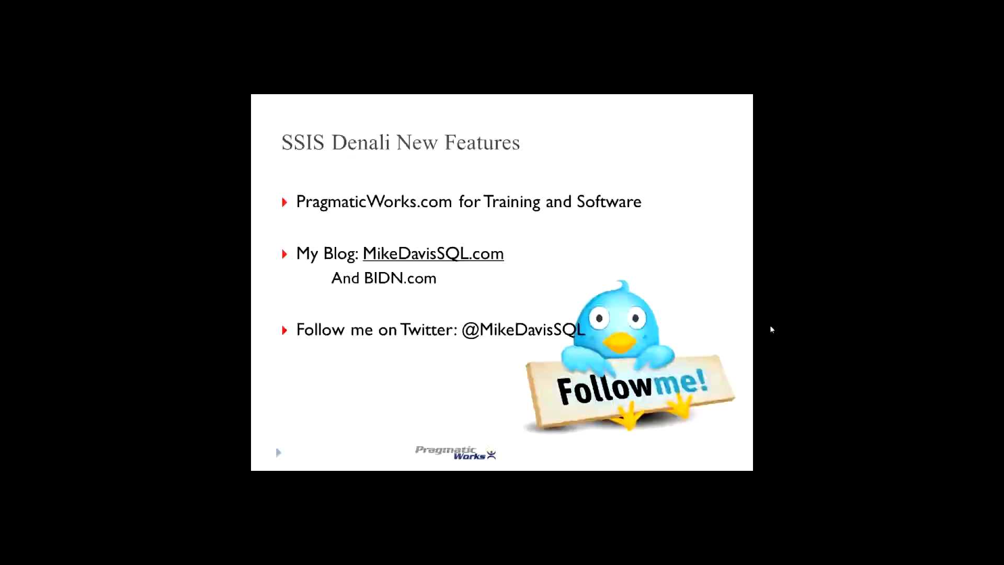